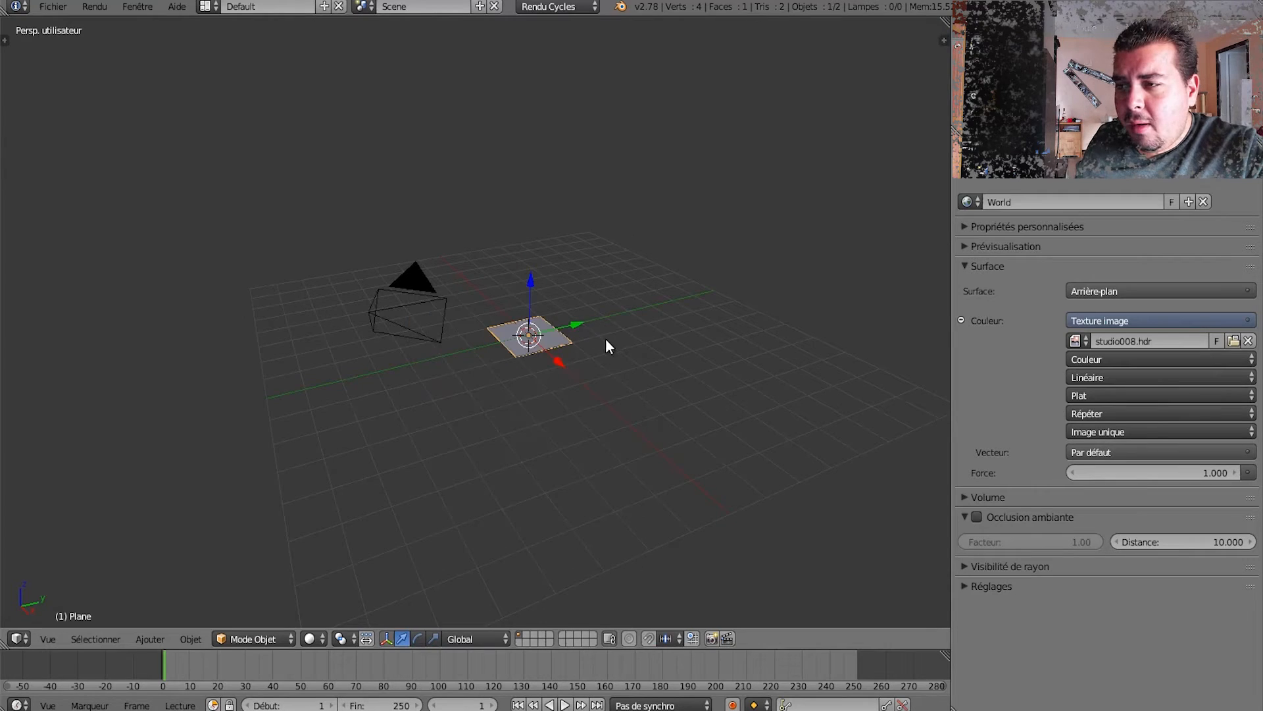
Put the plane into Edit Mode.
middle_click_drag(605, 338, 538, 321)
middle_click_drag(636, 400, 501, 318, "shift")
middle_click_drag(502, 318, 441, 340)
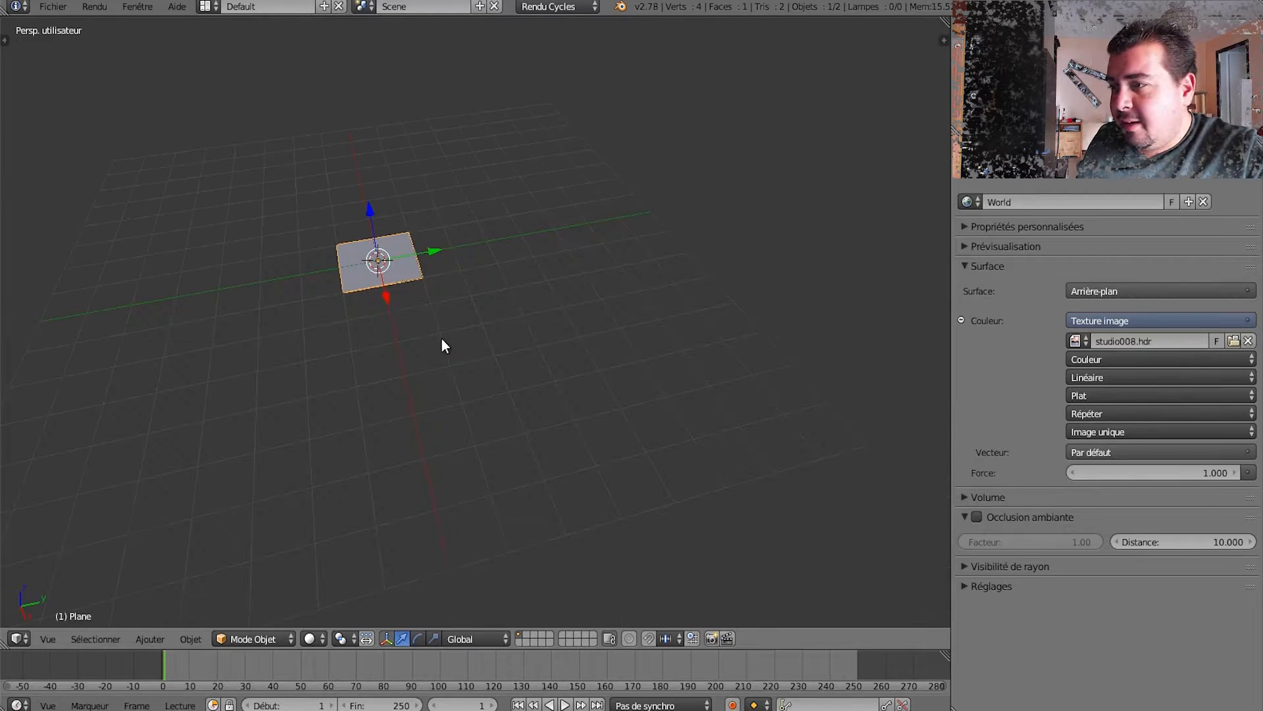
key("Tab")
middle_click_drag(385, 291, 437, 342)
middle_click_drag(335, 281, 641, 145, "shift")
scroll(366, 344, "up", 2)
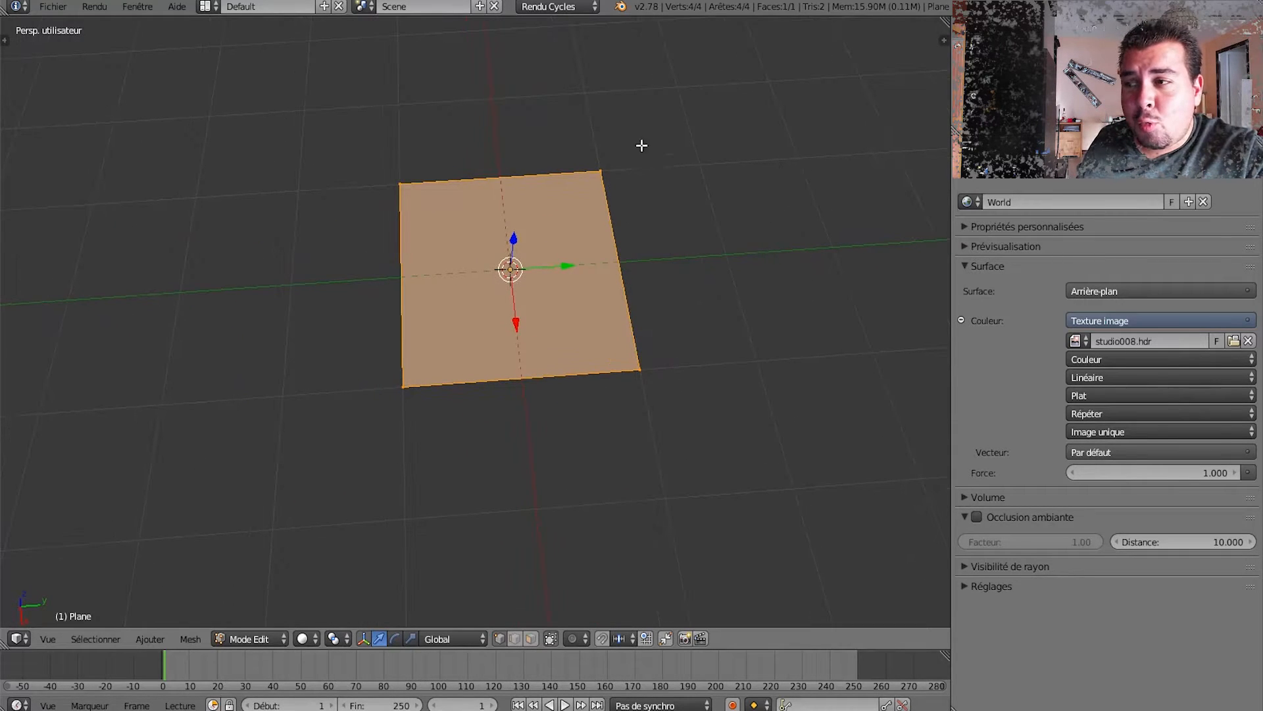
Merge all four vertices of the plane into a single vertex at its center.
right_click(602, 169)
right_click(640, 368)
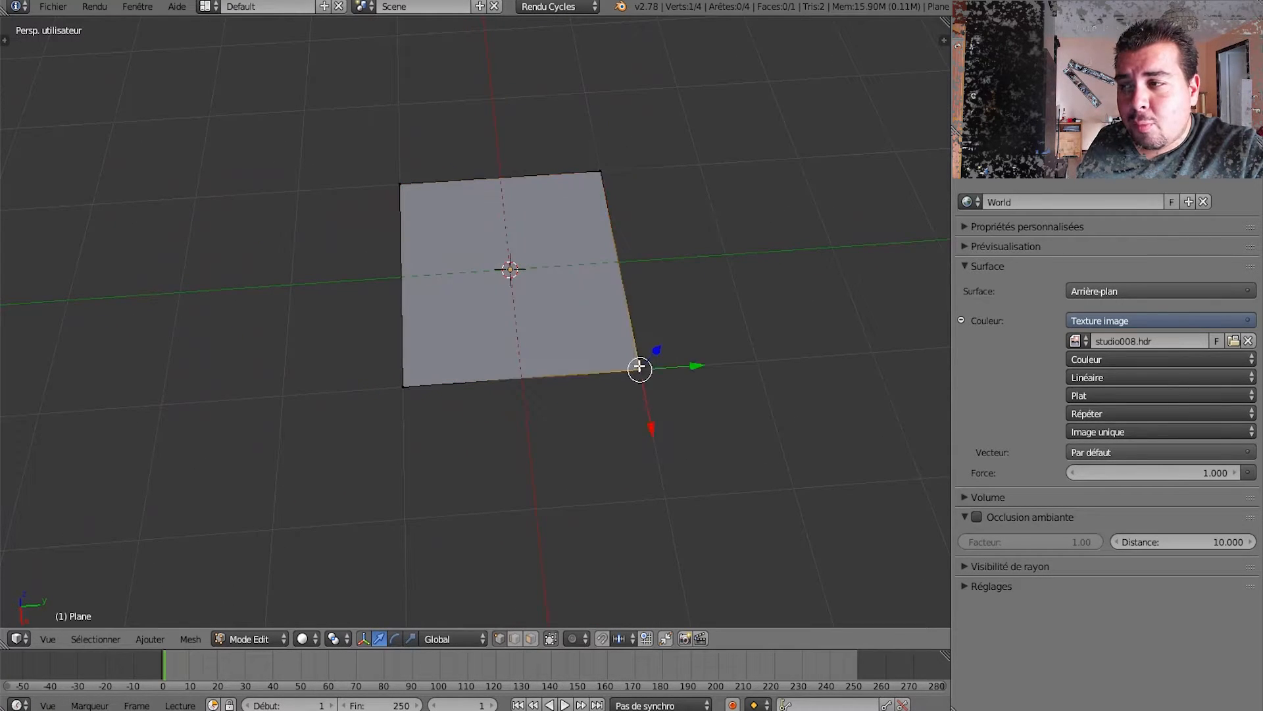
right_click(407, 381)
right_click(402, 179)
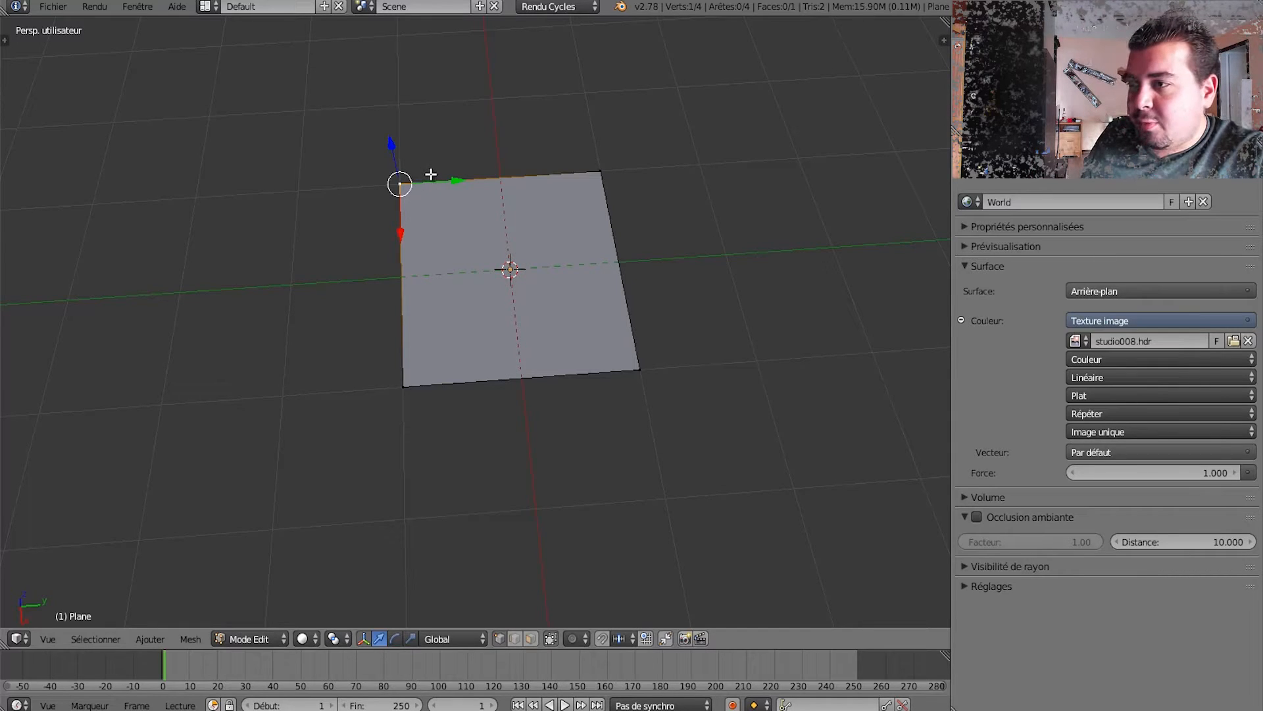
key("a")
key("a")
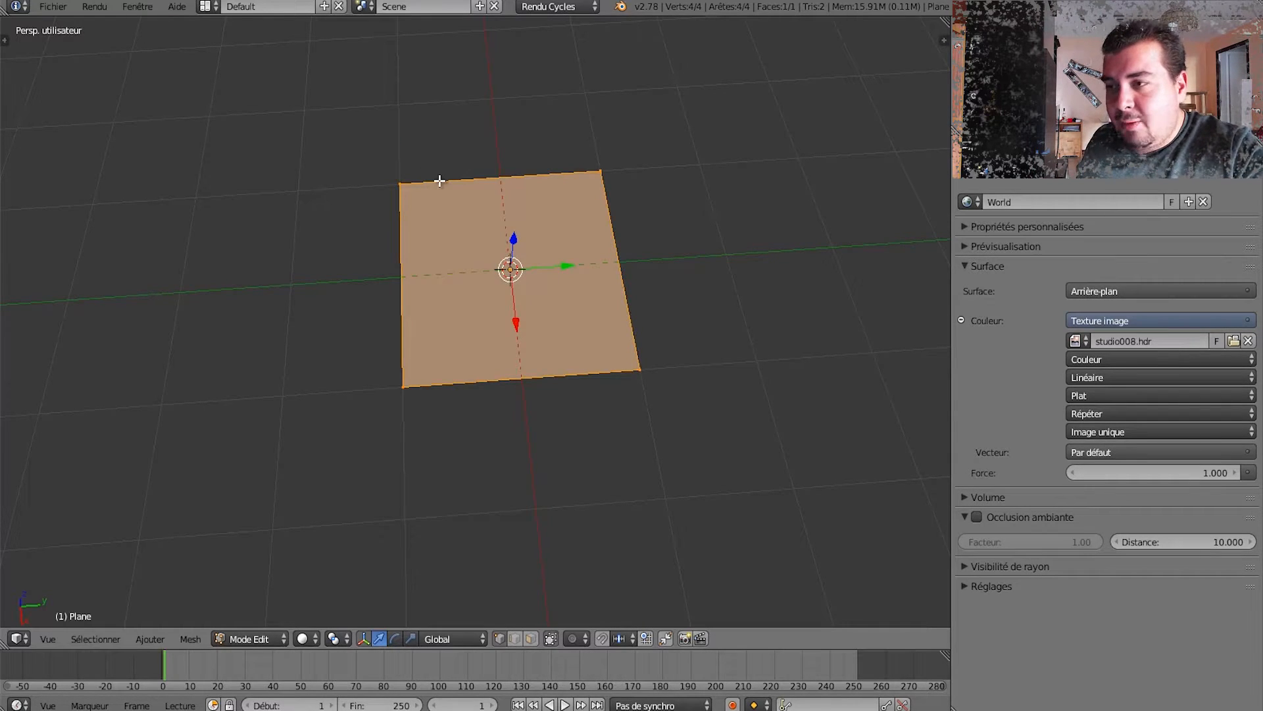
key("alt+m")
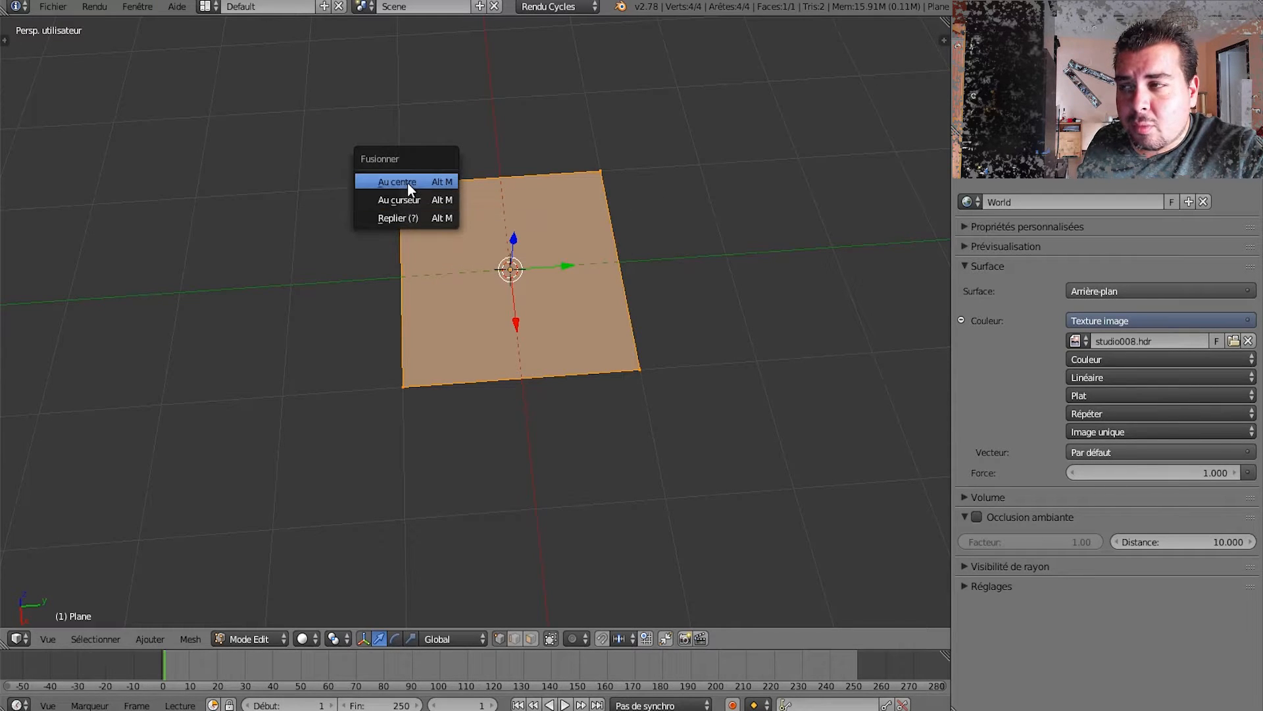
left_click(408, 182)
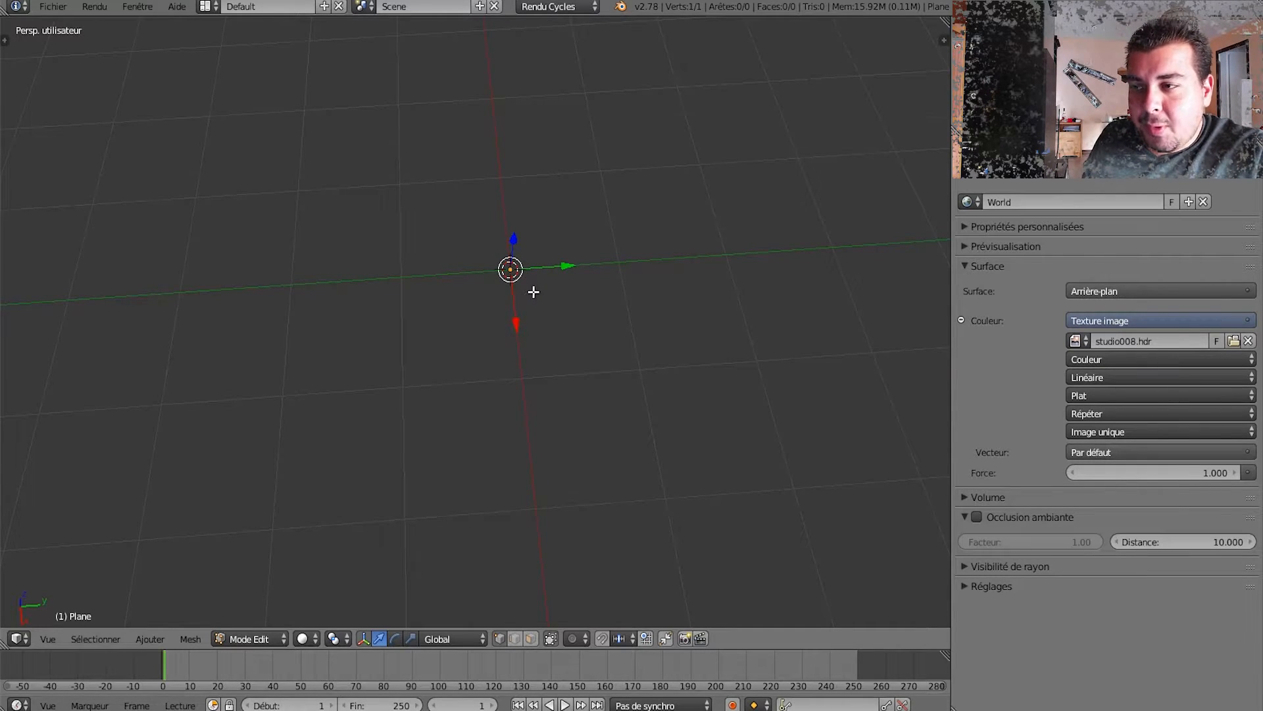
Set up a front orthographic view centered on the merged vertex.
middle_click_drag(533, 291, 519, 197)
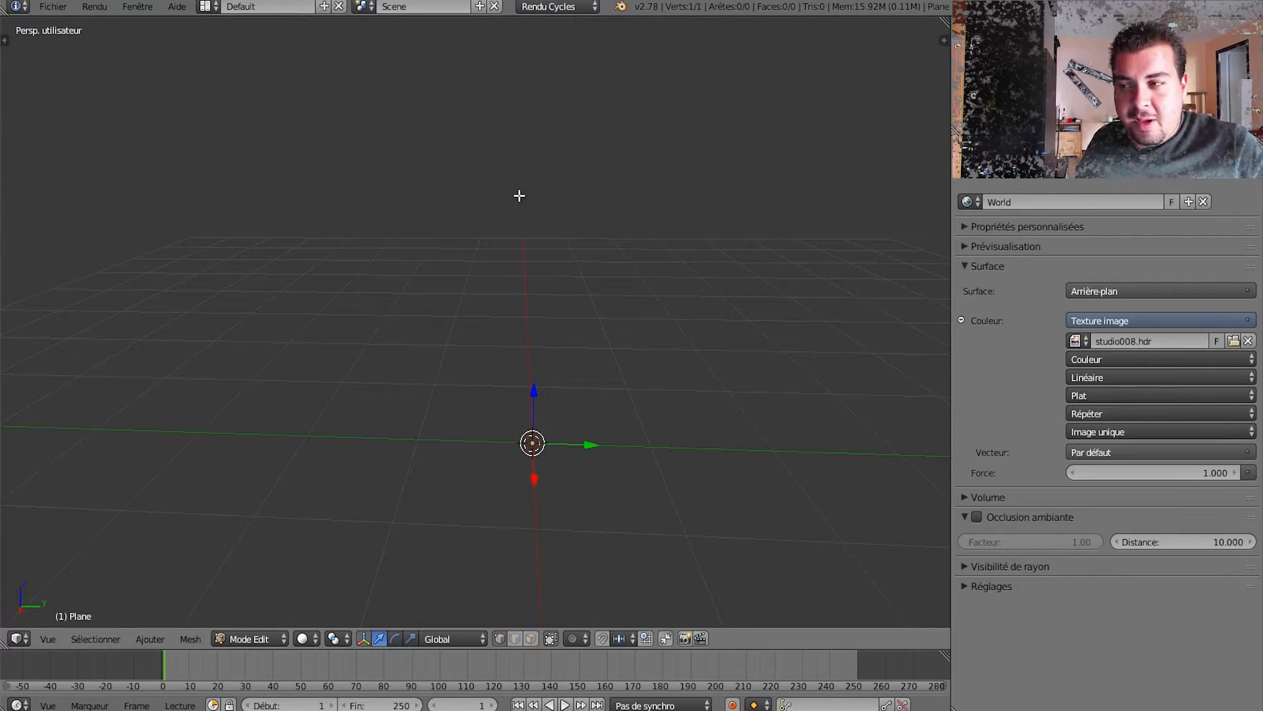
key("KP_1")
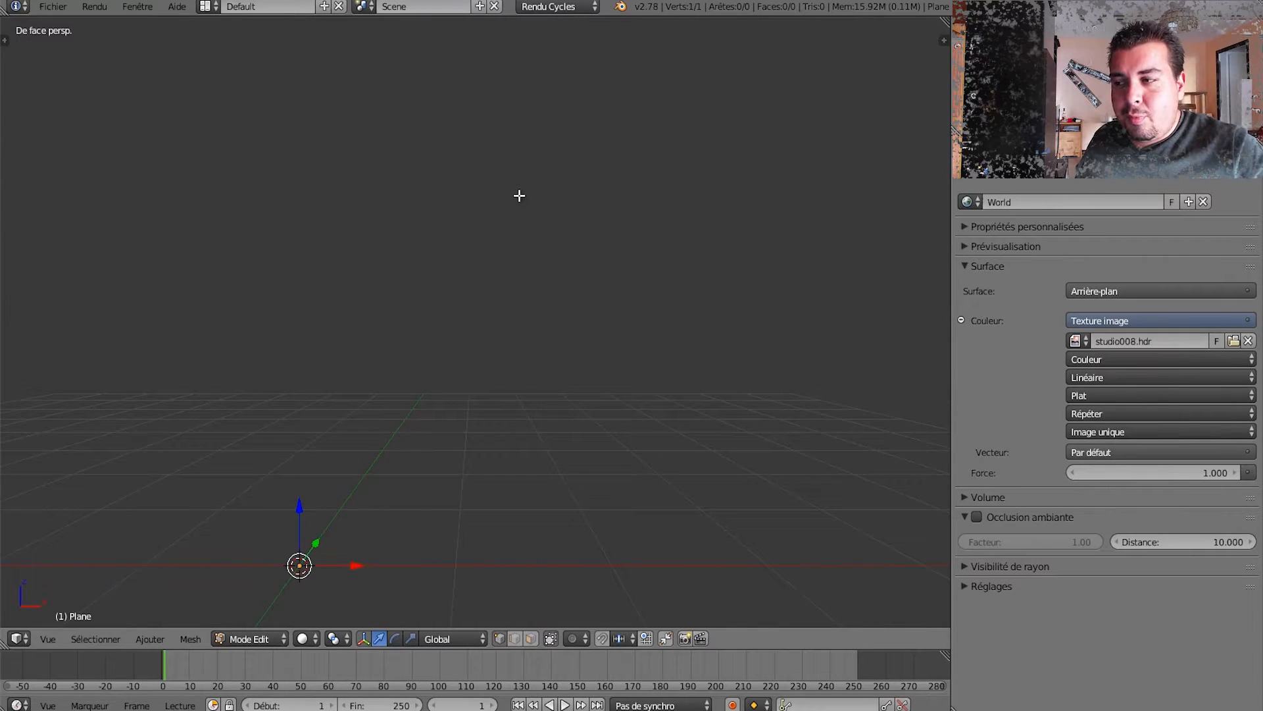
key("KP_5")
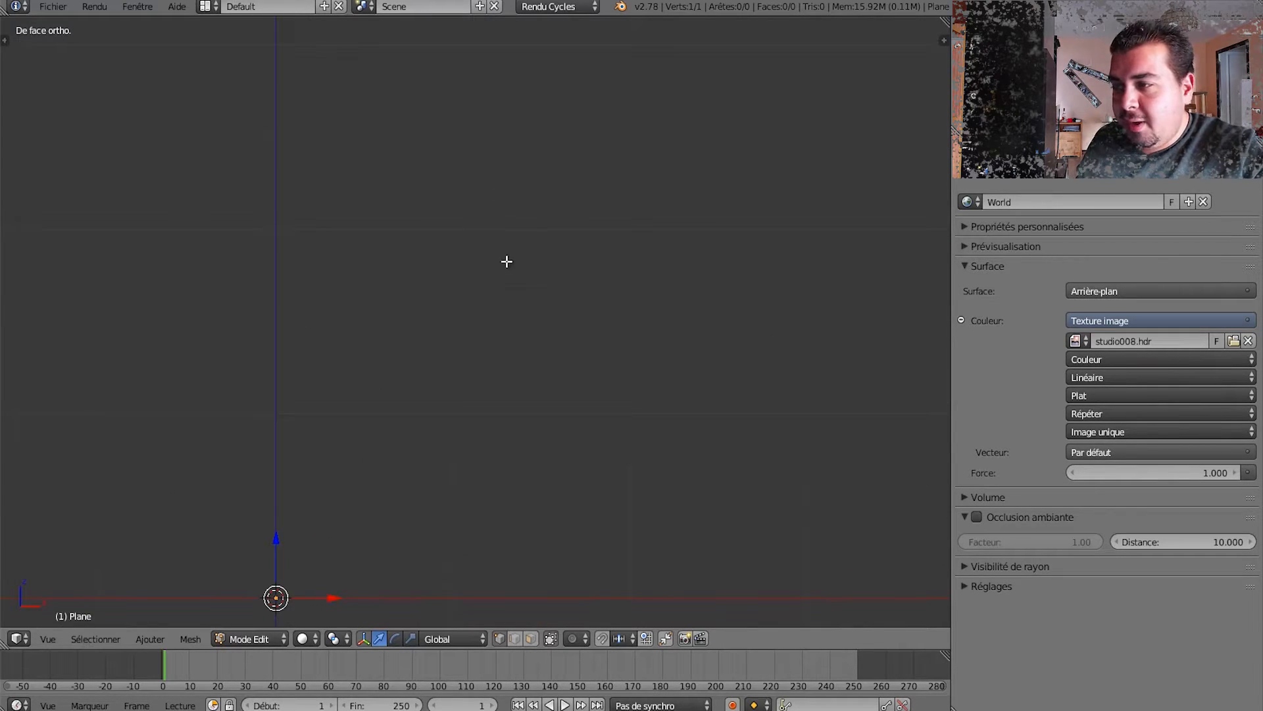
middle_click_drag(429, 324, 620, 105, "shift")
middle_click_drag(603, 335, 592, 279, "shift")
key("KP_1")
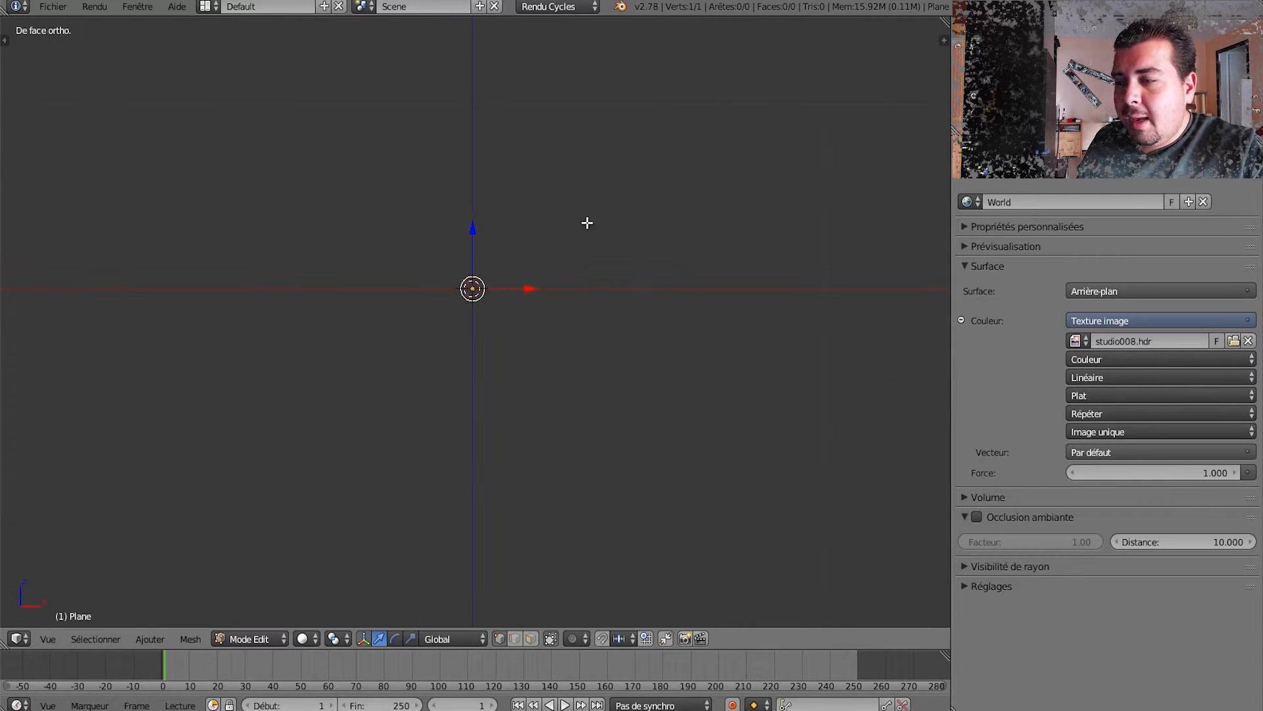
middle_click_drag(587, 223, 544, 294, "shift")
middle_click_drag(498, 341, 523, 327, "shift")
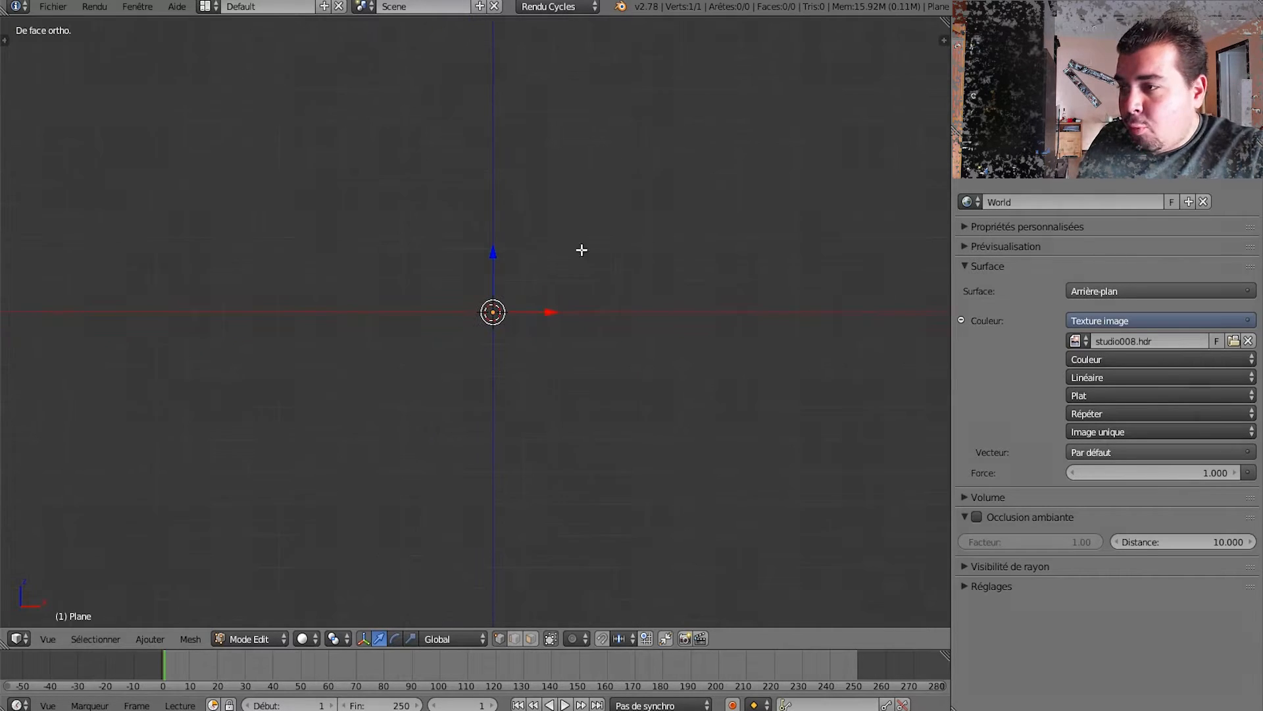
Extrude the vertex six times to draw the lower half of a rounded profile, curving outward and upward from the origin.
key("e")
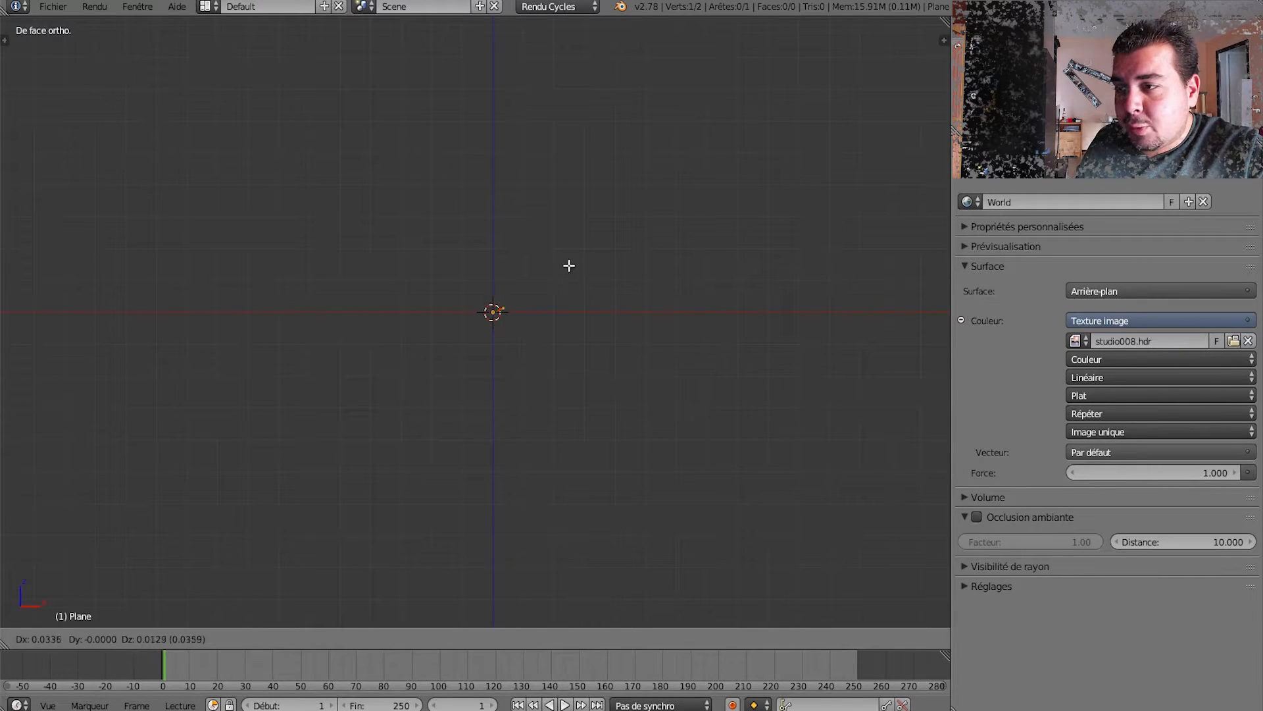
left_click(590, 257)
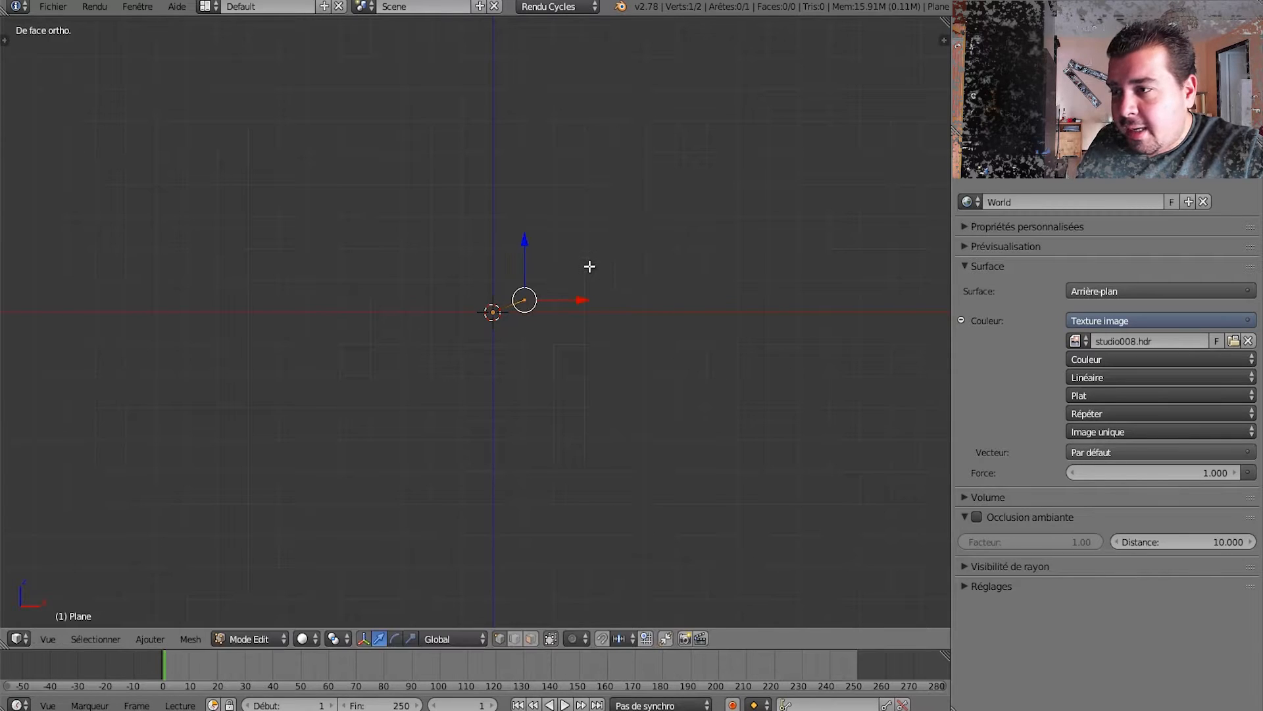
key("e")
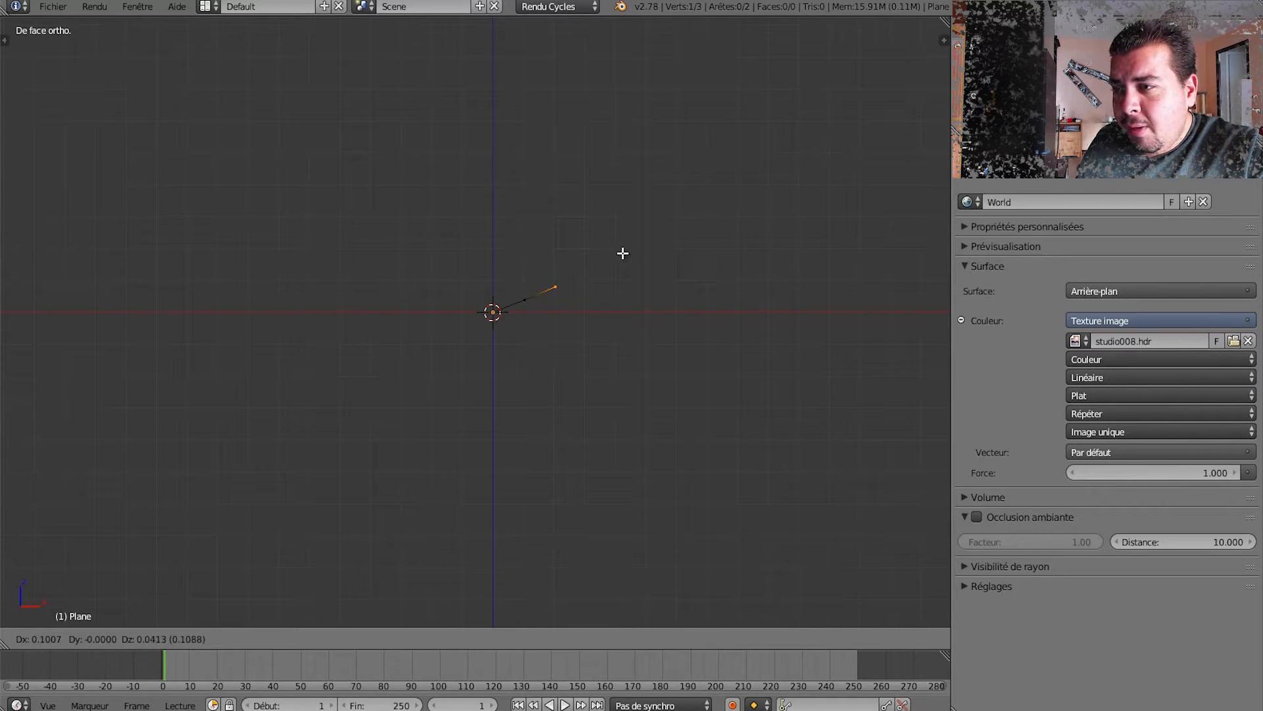
left_click(622, 254)
key("e")
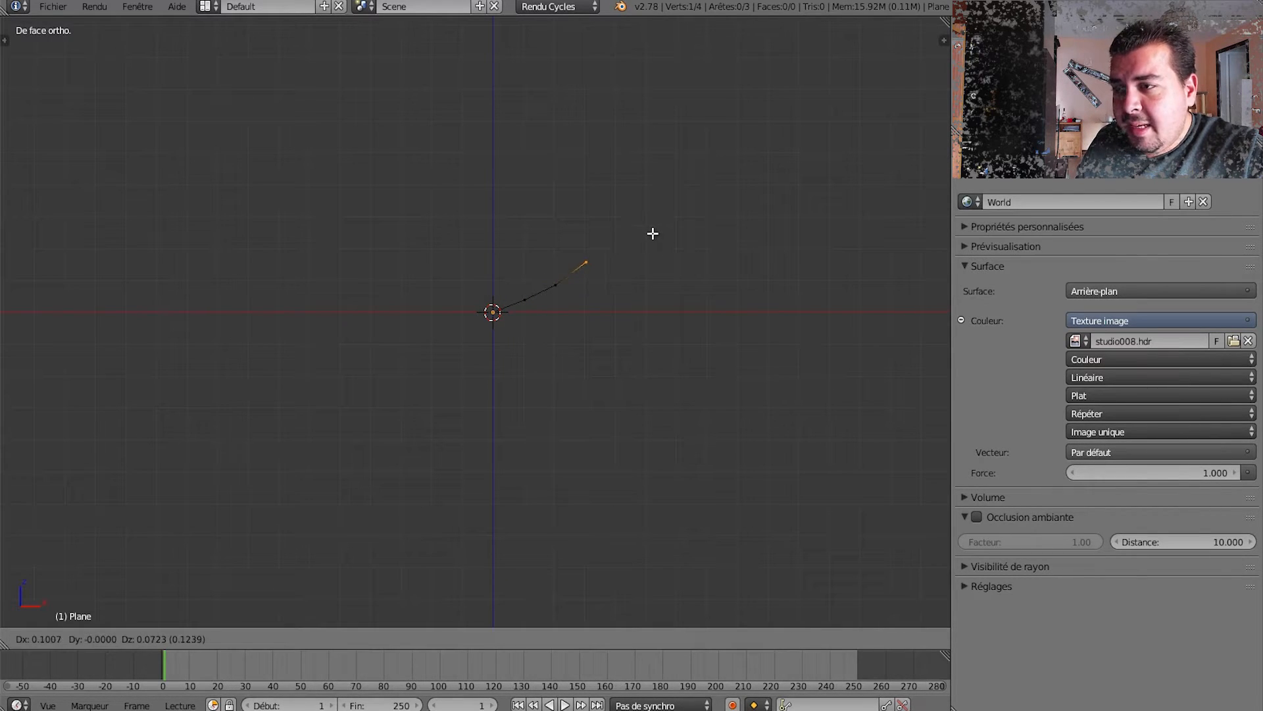
left_click(653, 233)
key("e")
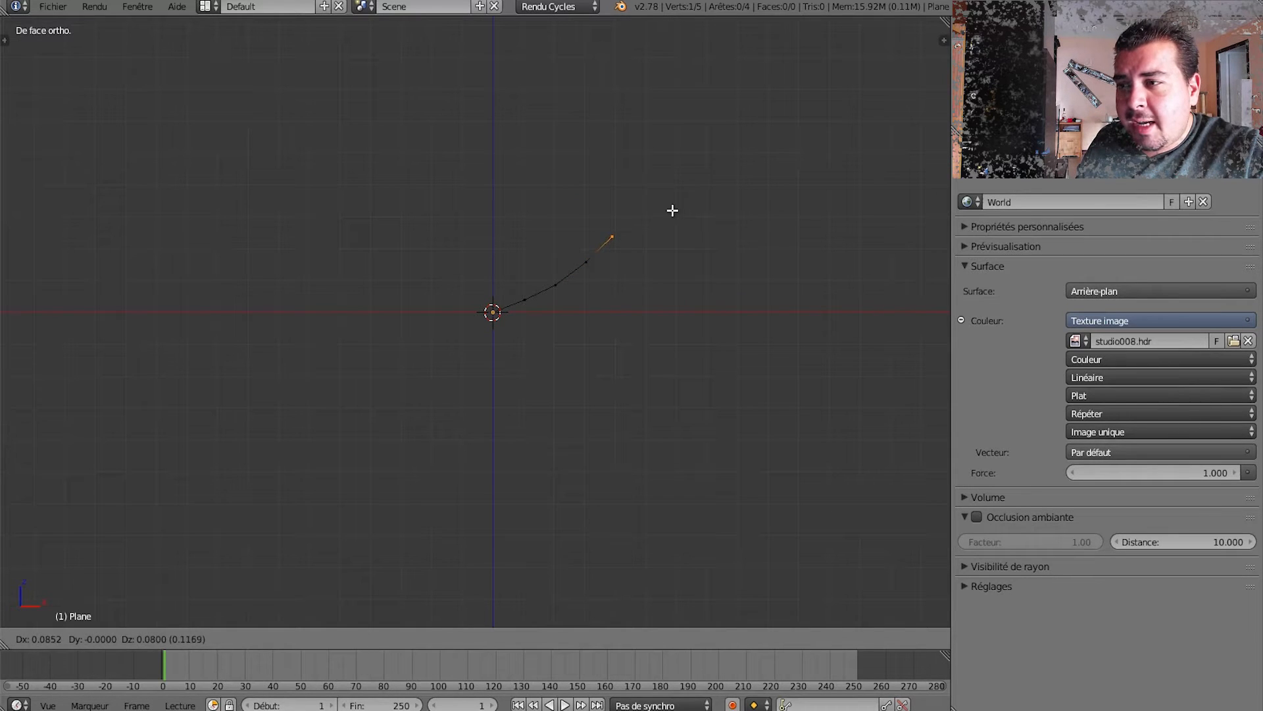
left_click(673, 210)
key("e")
left_click(688, 179)
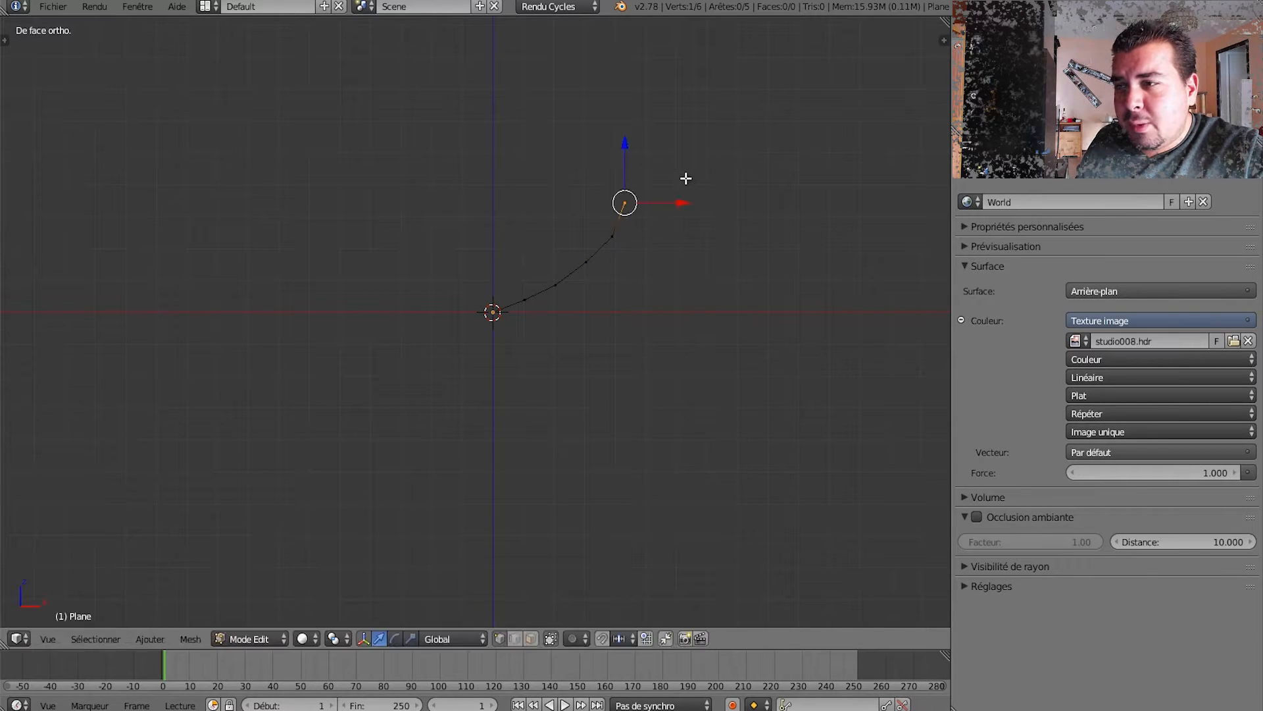
key("e")
left_click(696, 148)
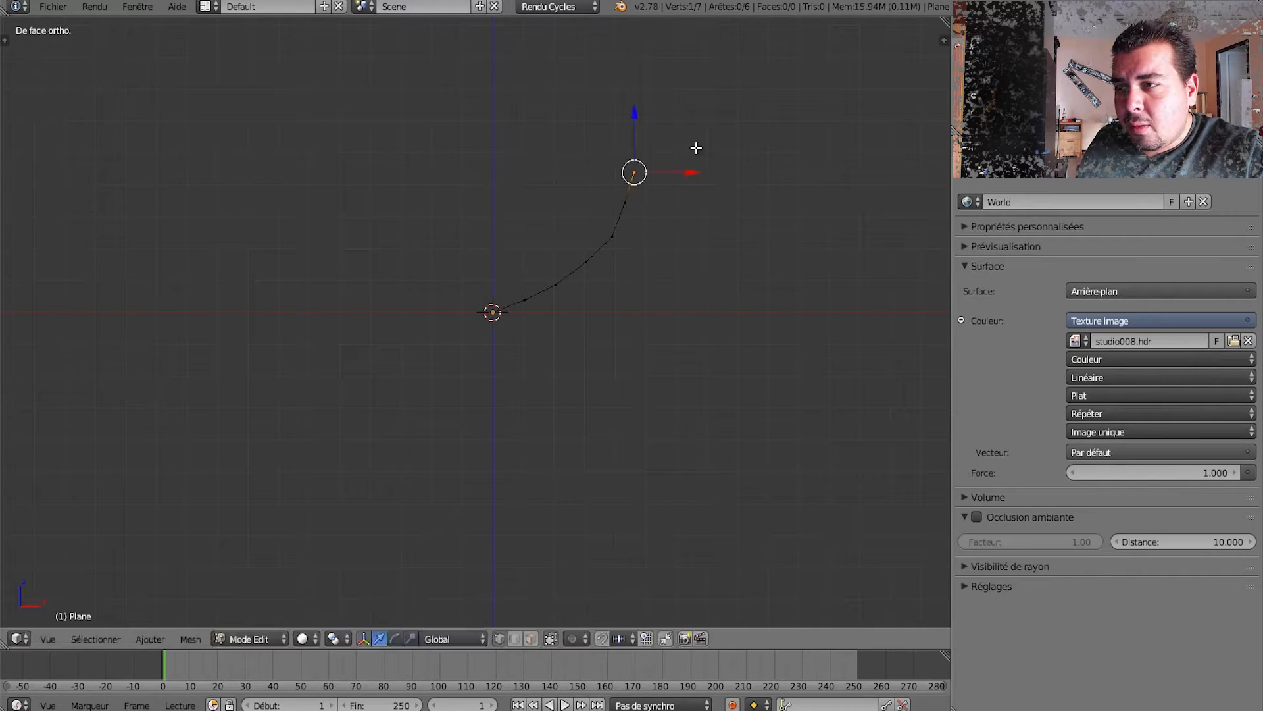
Extrude the end vertex six more times, curving the profile over its top and back to just short of the vertical axis.
key("e")
left_click(695, 119)
key("e")
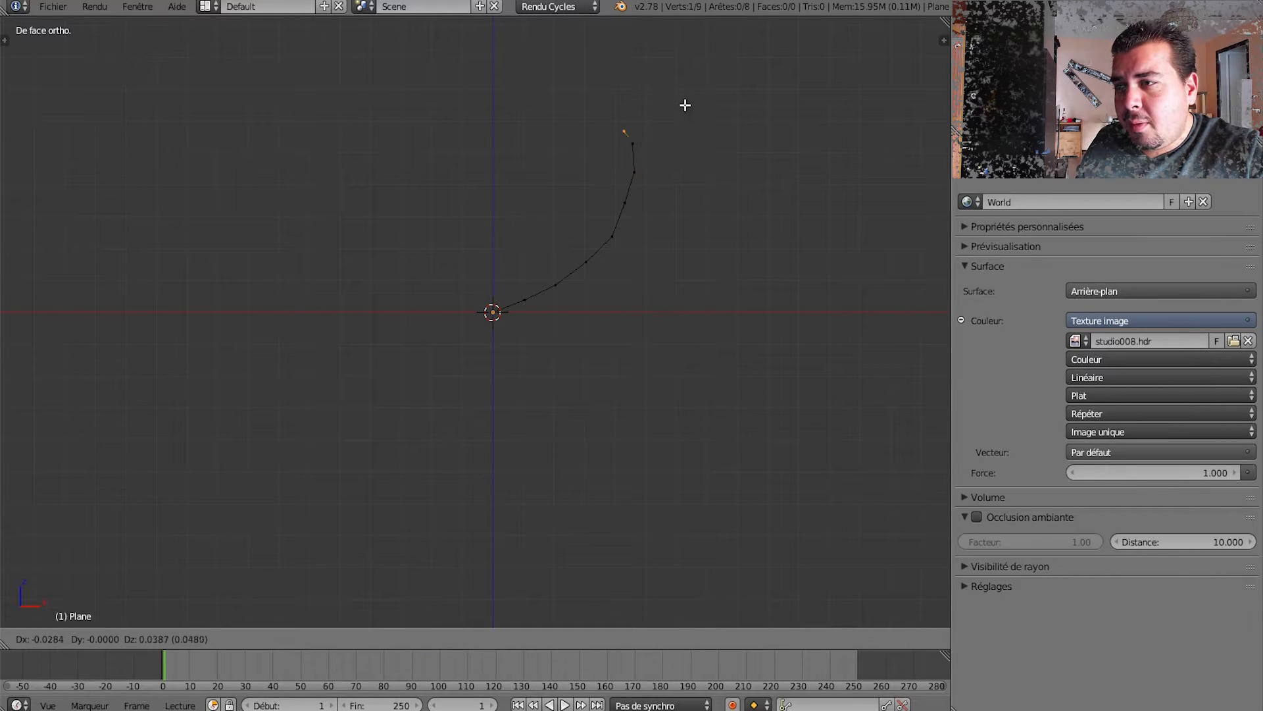
left_click(674, 97)
key("e")
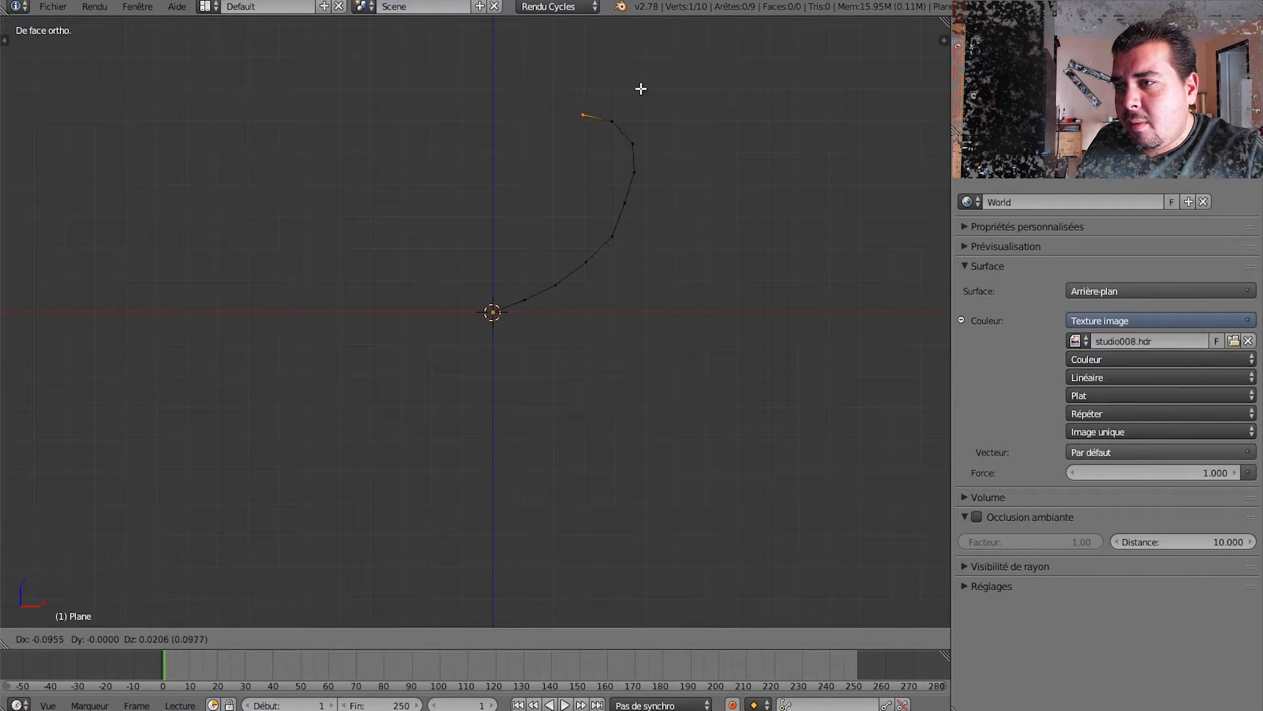
left_click(641, 88)
key("e")
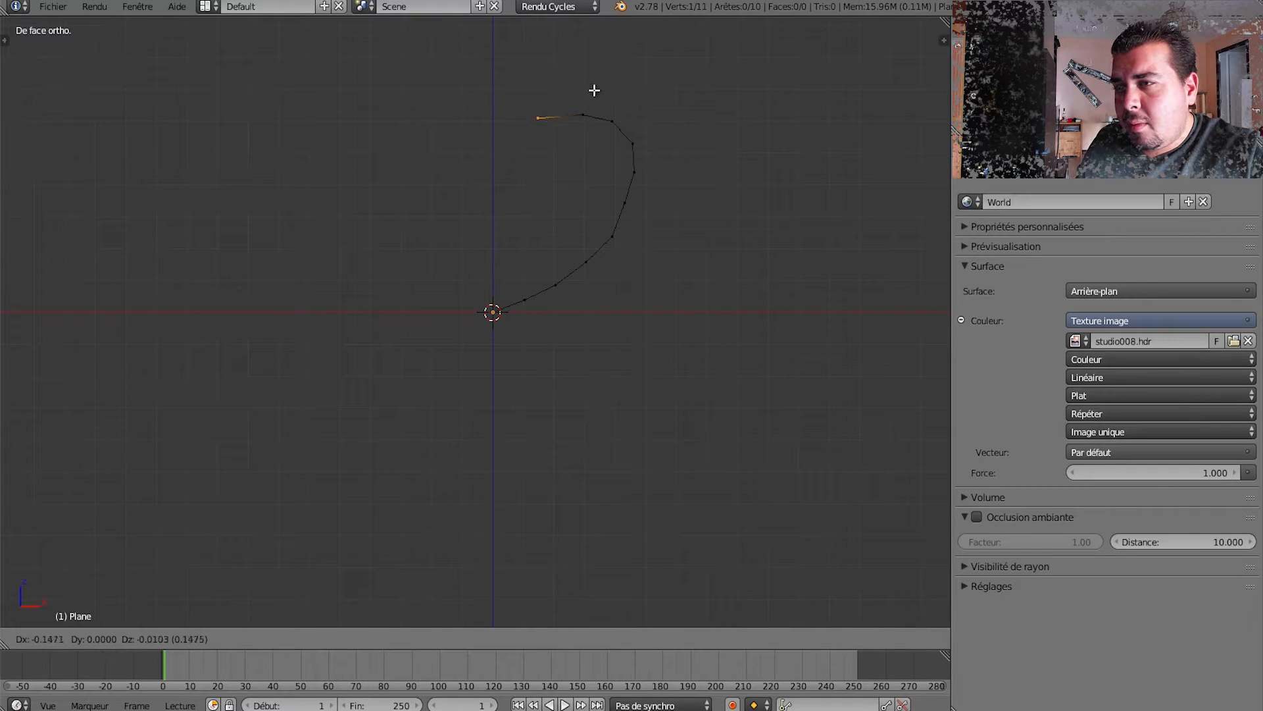
left_click(606, 93)
key("e")
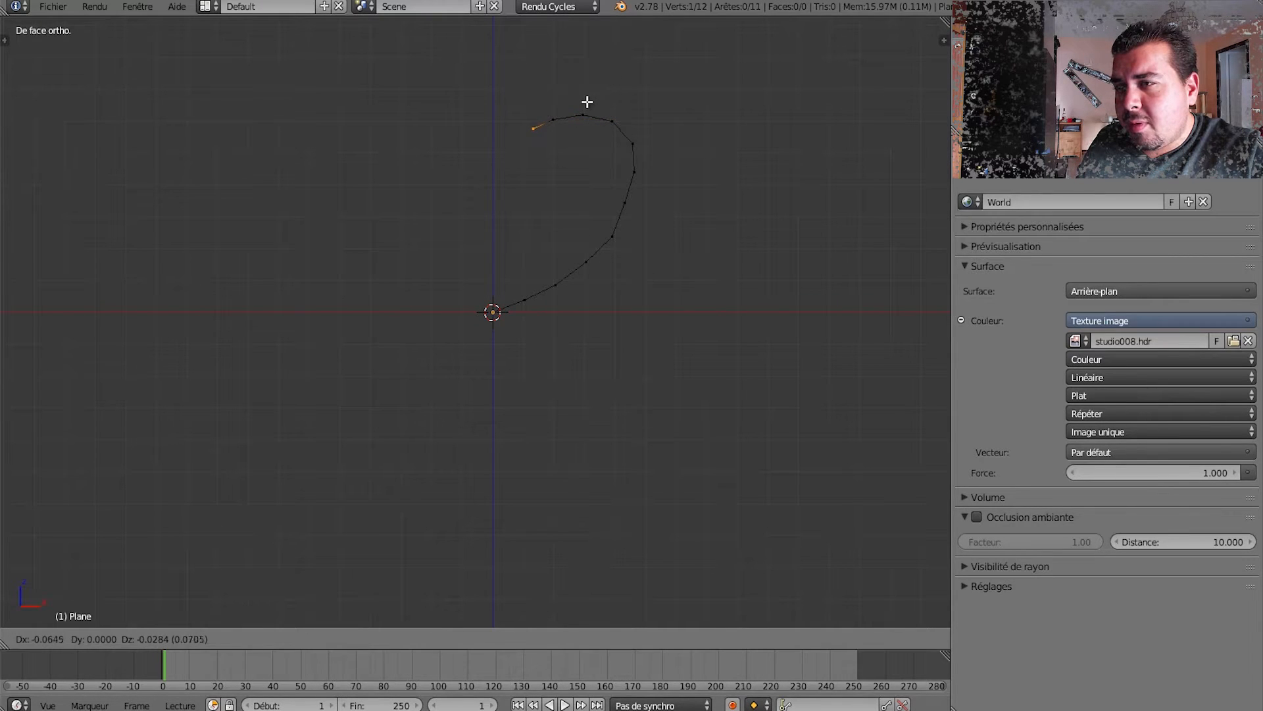
left_click(582, 96)
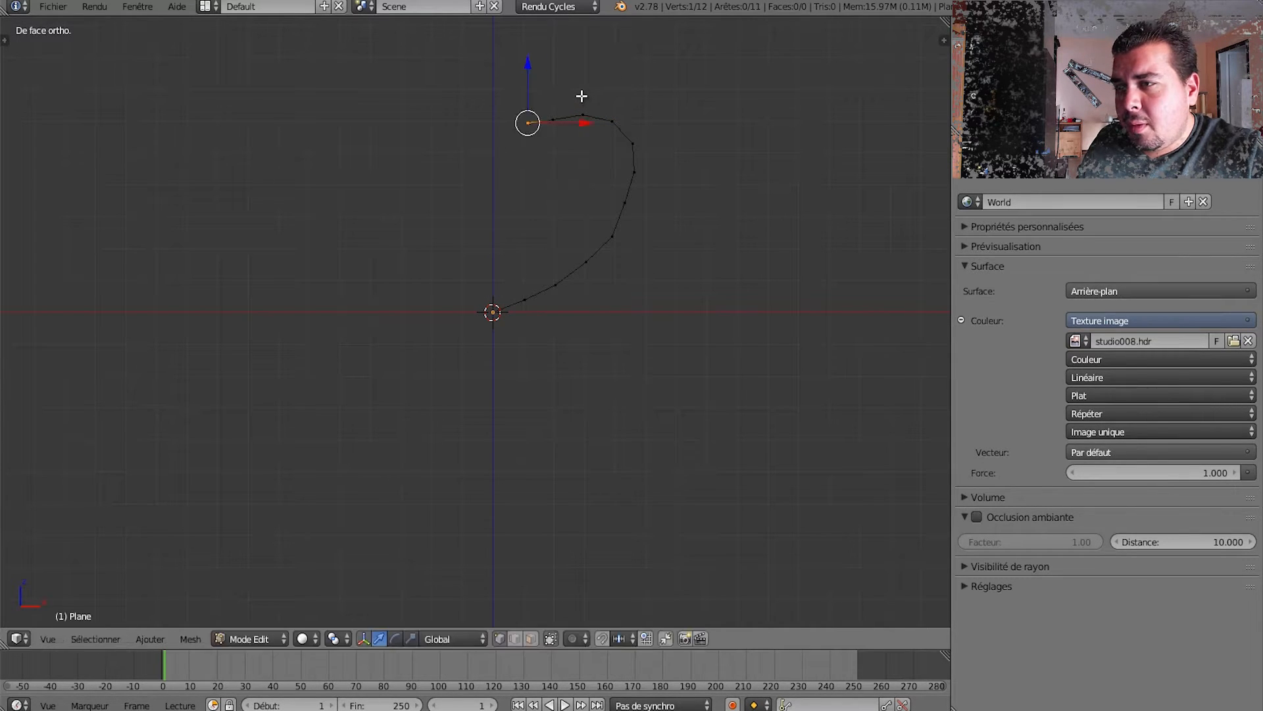
key("e")
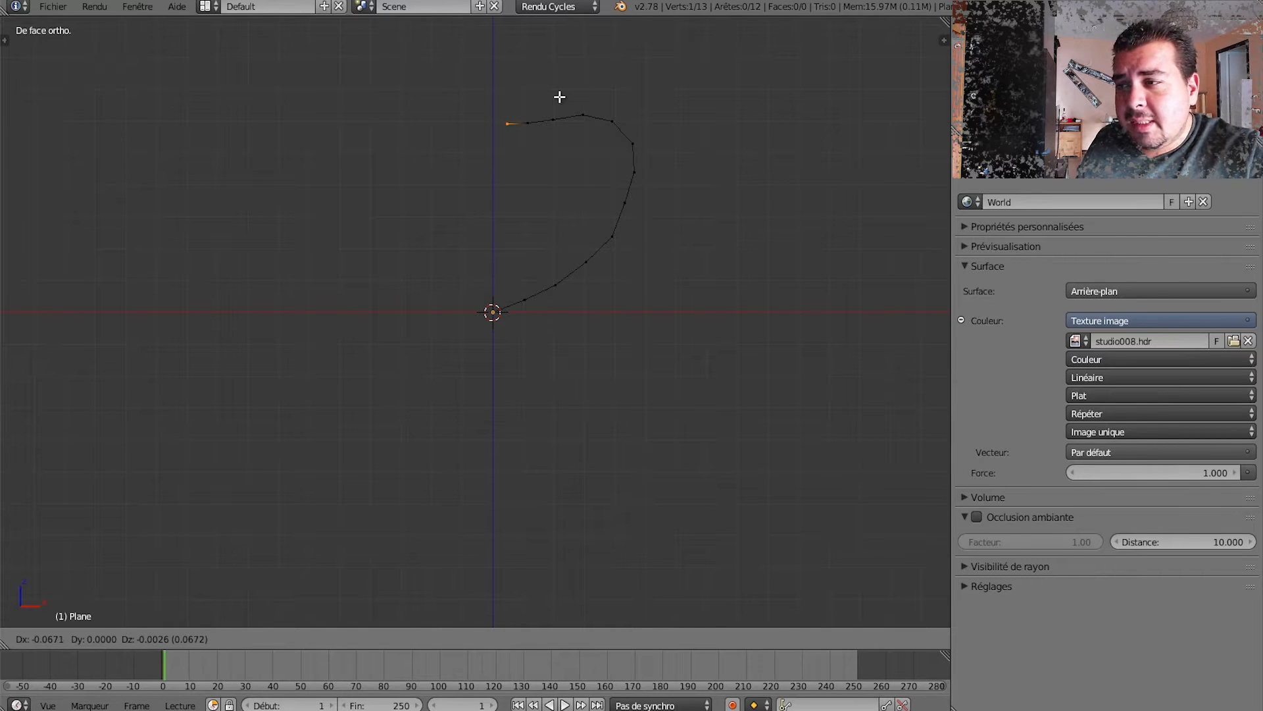
left_click(559, 97)
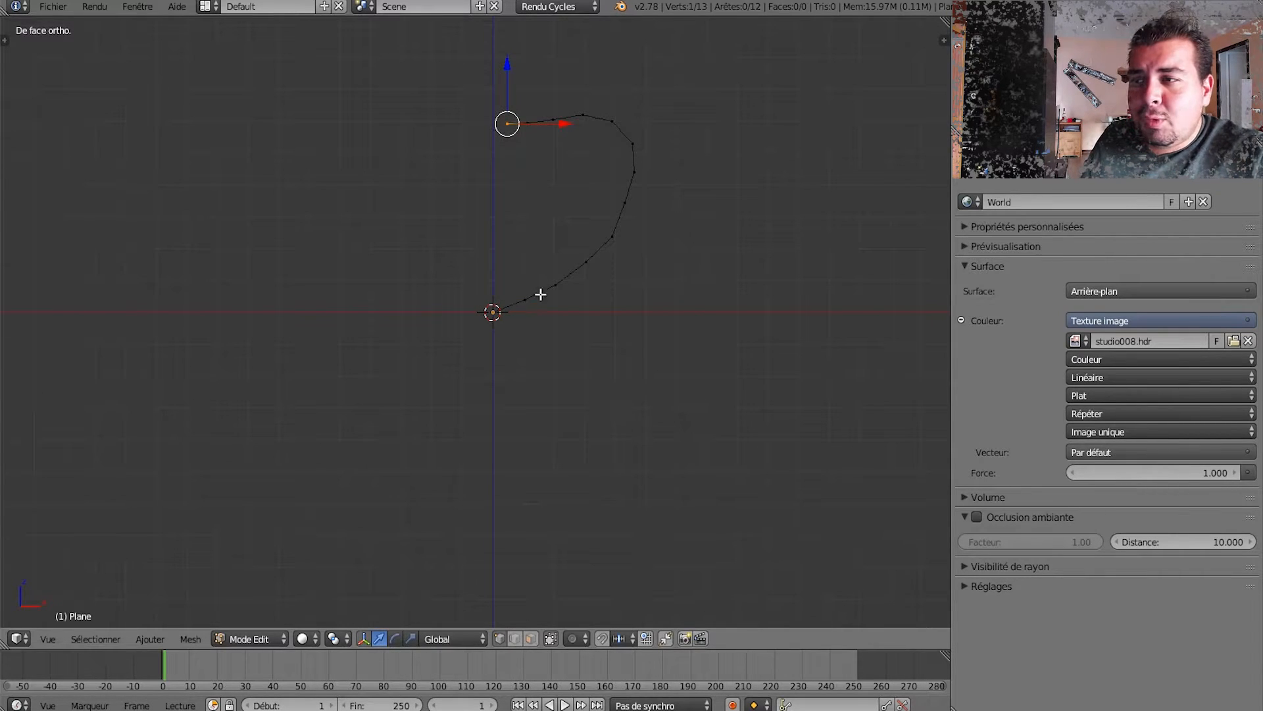
Select all vertices of the profile.
key("a")
key("a")
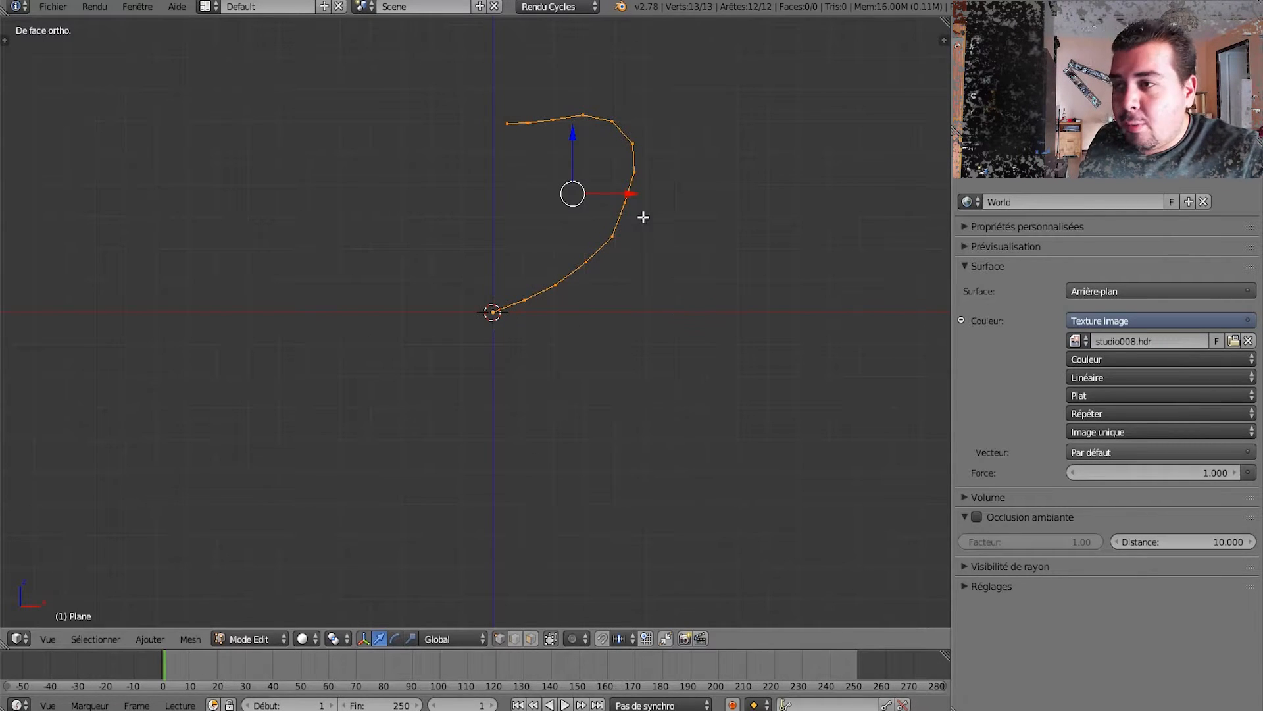
key("w")
mouse_move(644, 214)
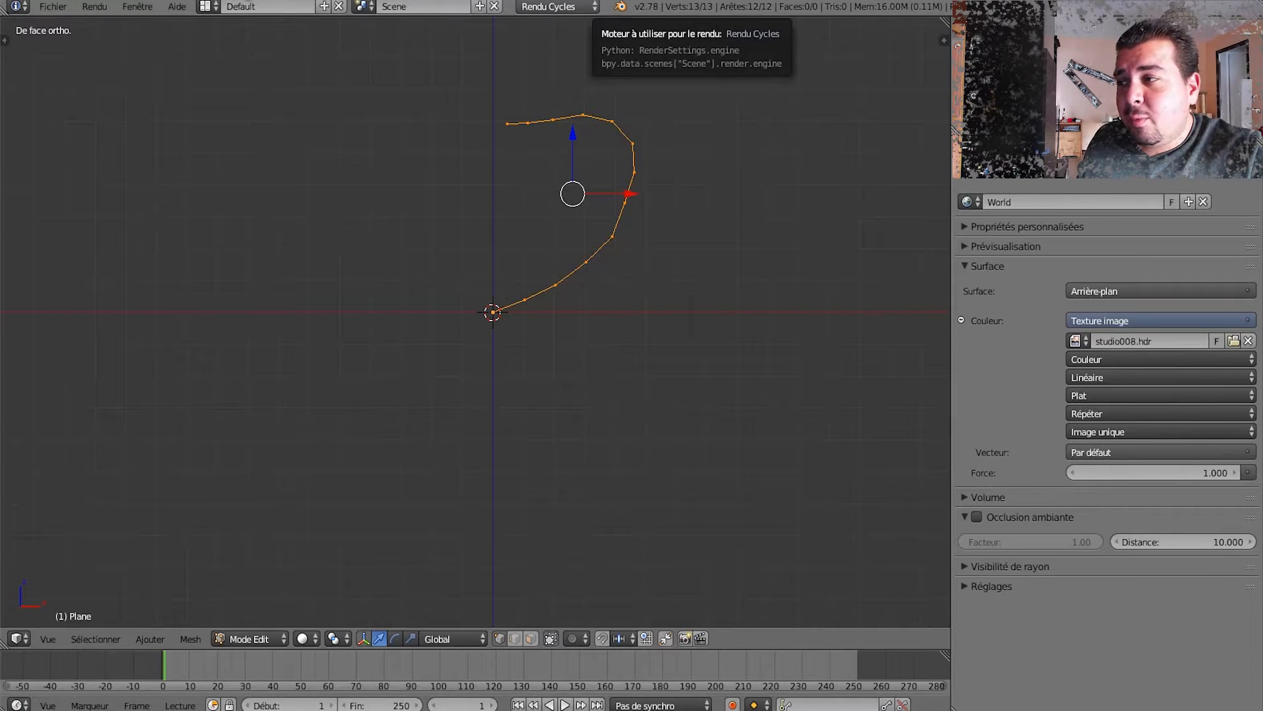
Search the add-ons in the user preferences for "loop" and check whether Mesh: LoopTools is enabled.
left_click(53, 8)
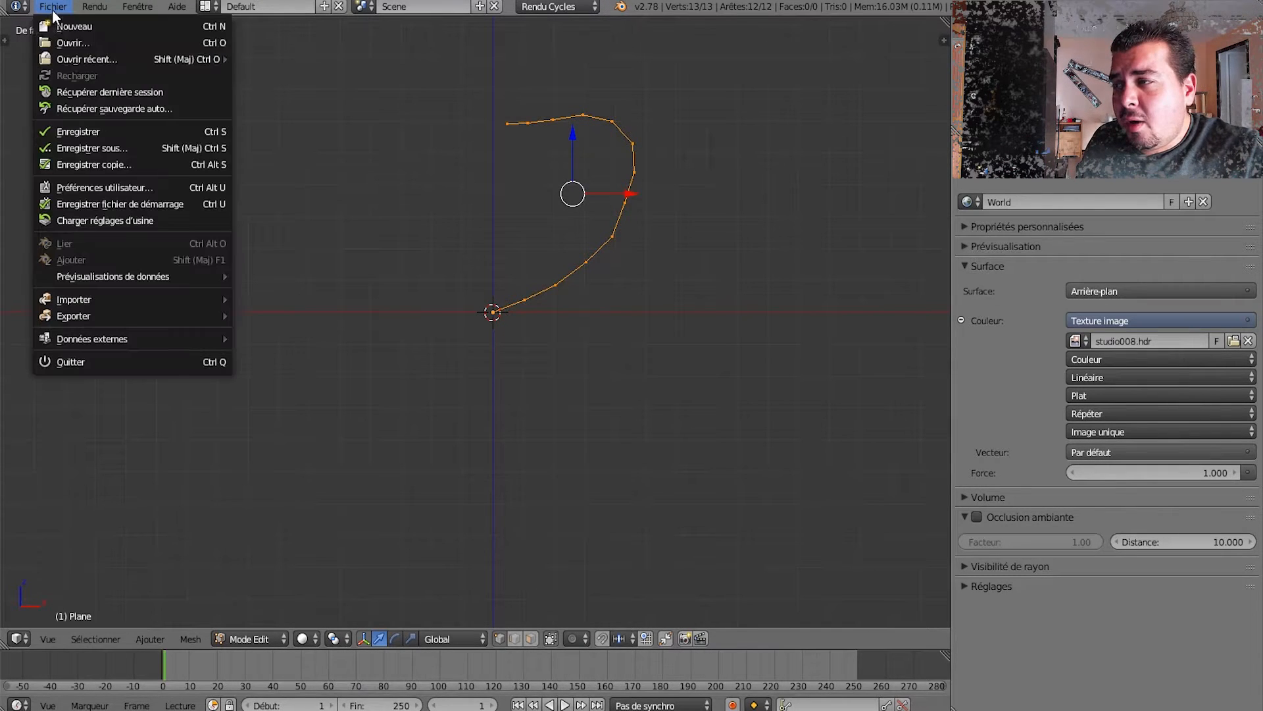
left_click(120, 187)
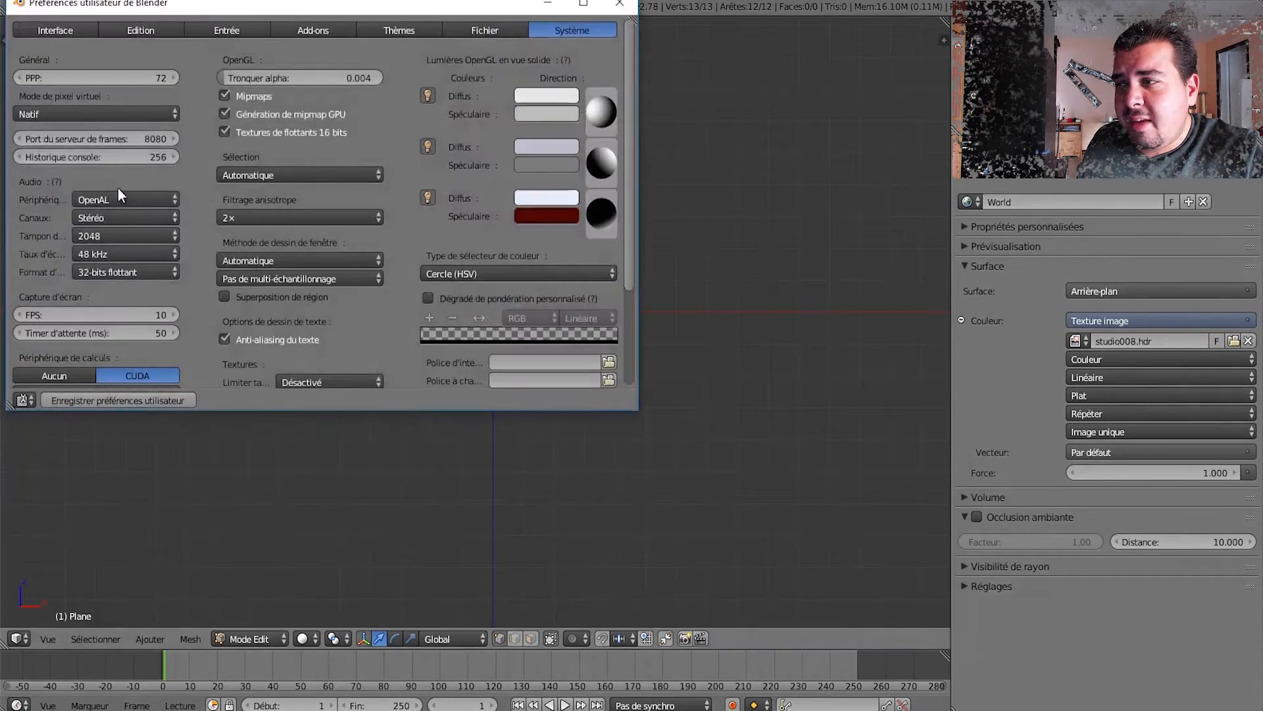
left_click(317, 30)
left_click(90, 58)
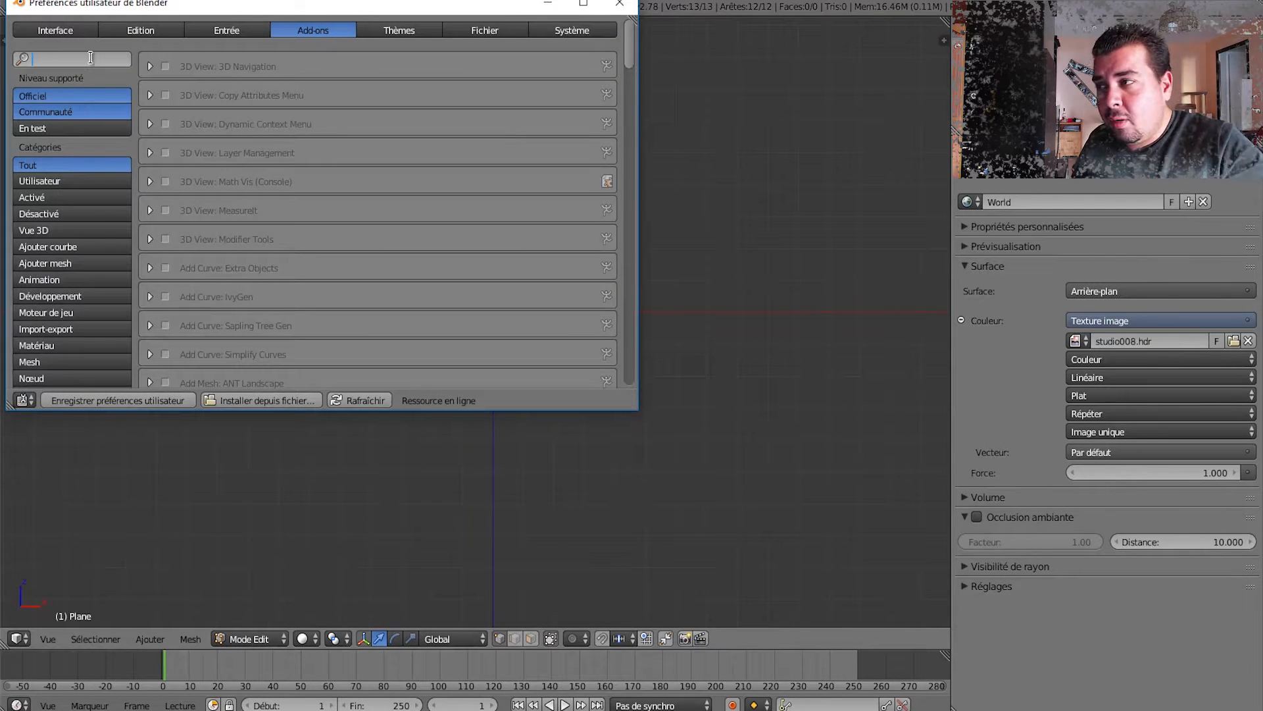
type("loop")
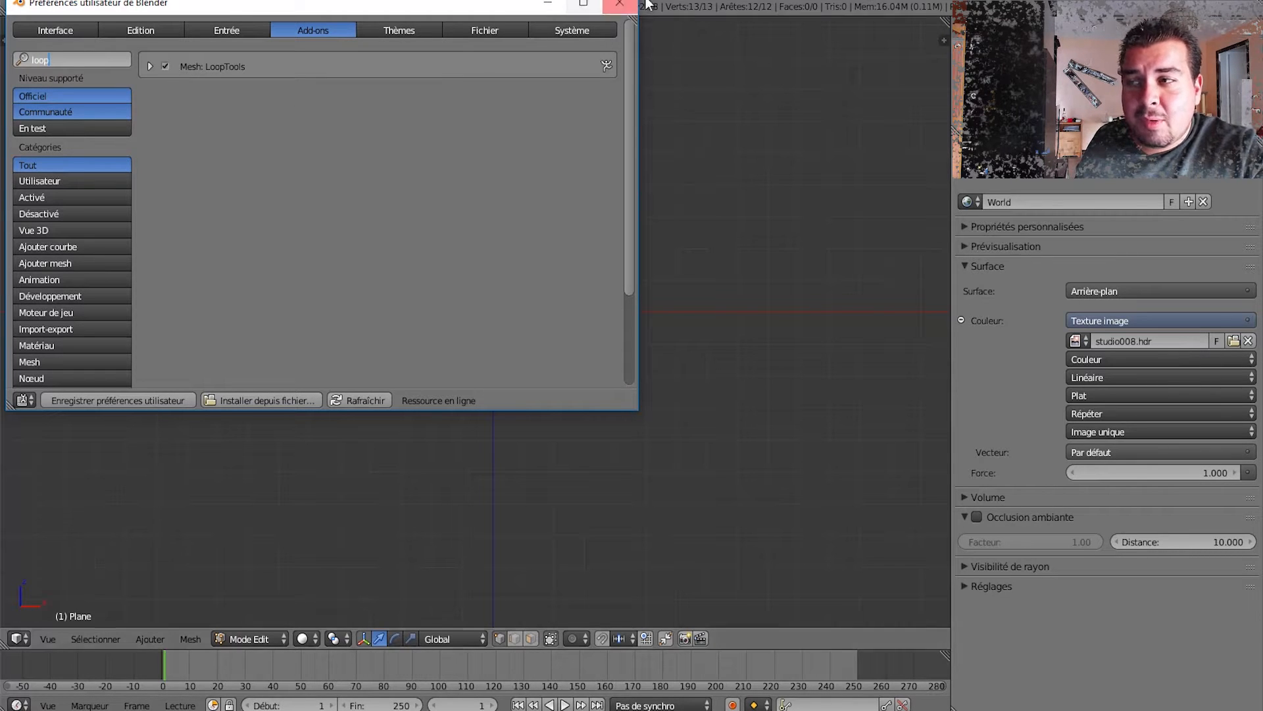
left_click(620, 3)
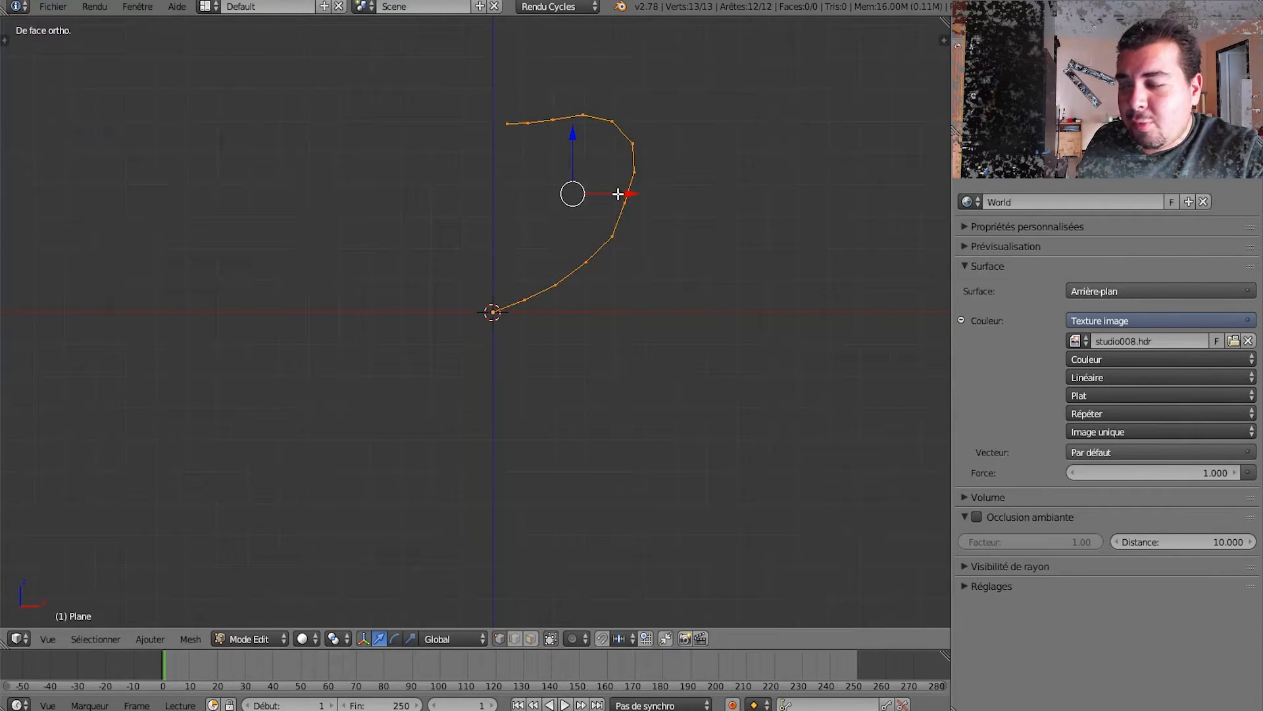
Space the profile's vertices evenly with the LoopTools Space operation.
key("w")
mouse_move(621, 199)
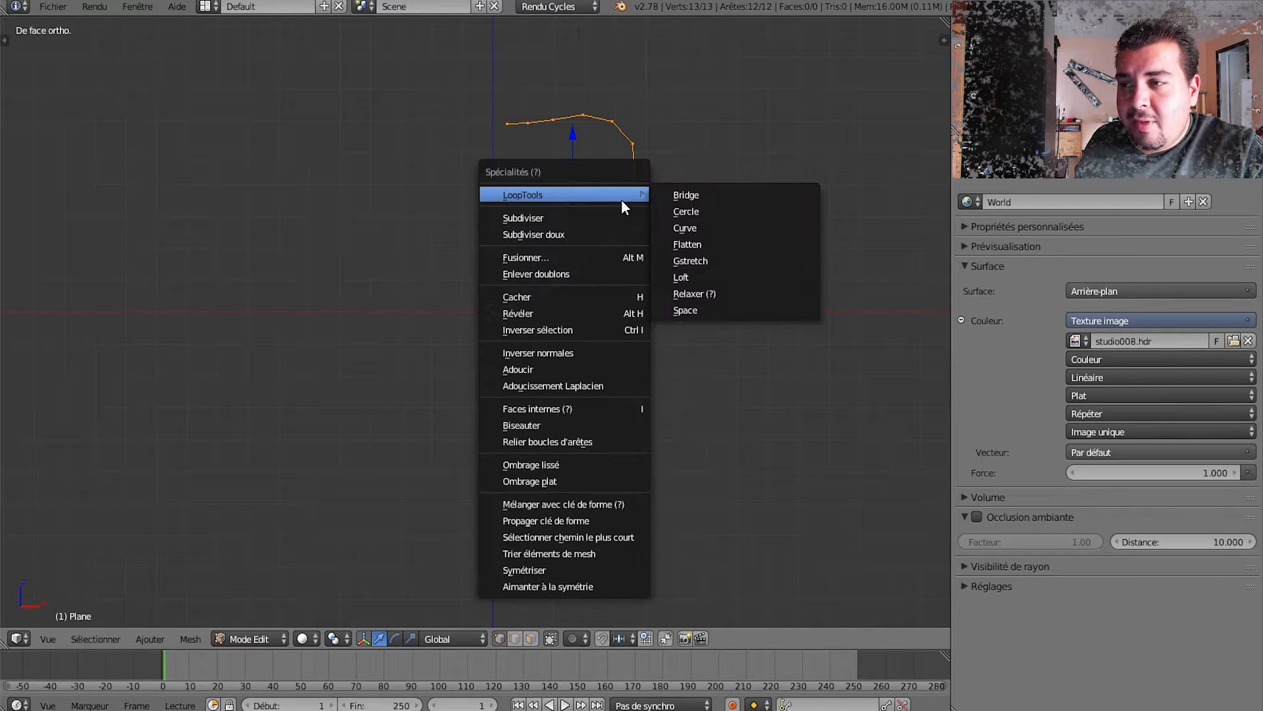
left_click(720, 310)
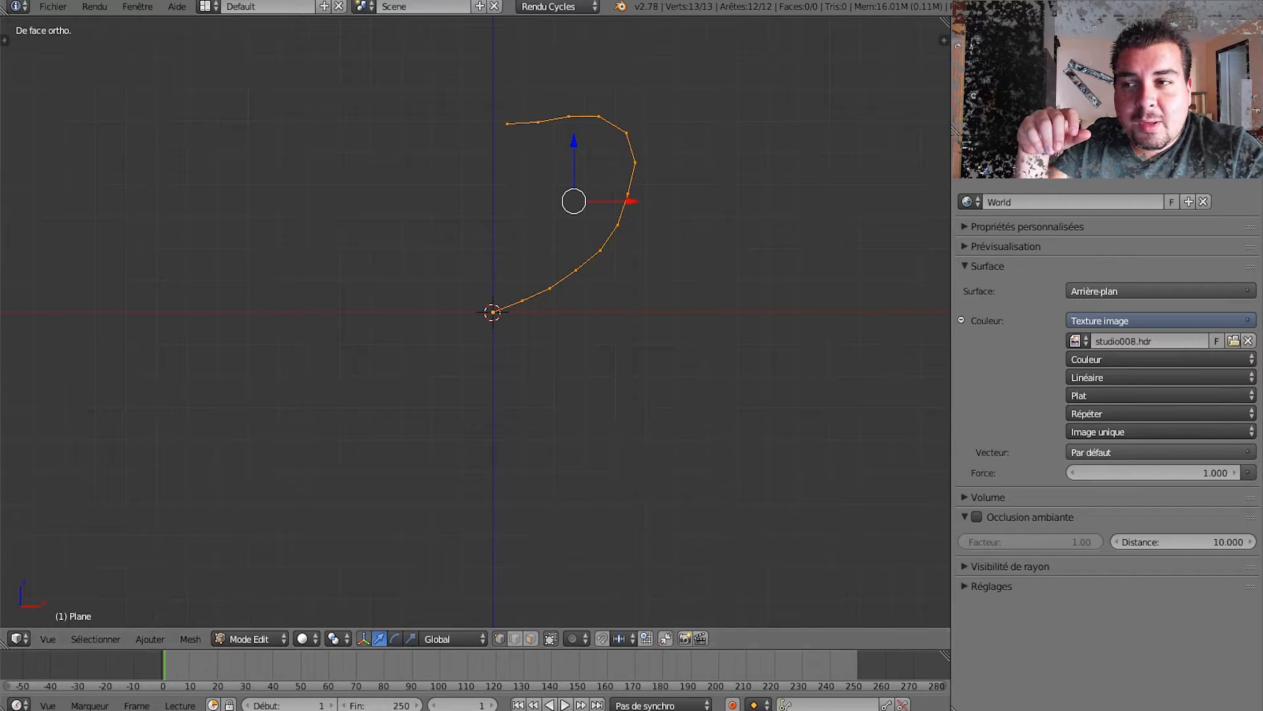
Add a Screw modifier to the profile to revolve it around the Z axis.
left_click(1087, 150)
left_click(1050, 204)
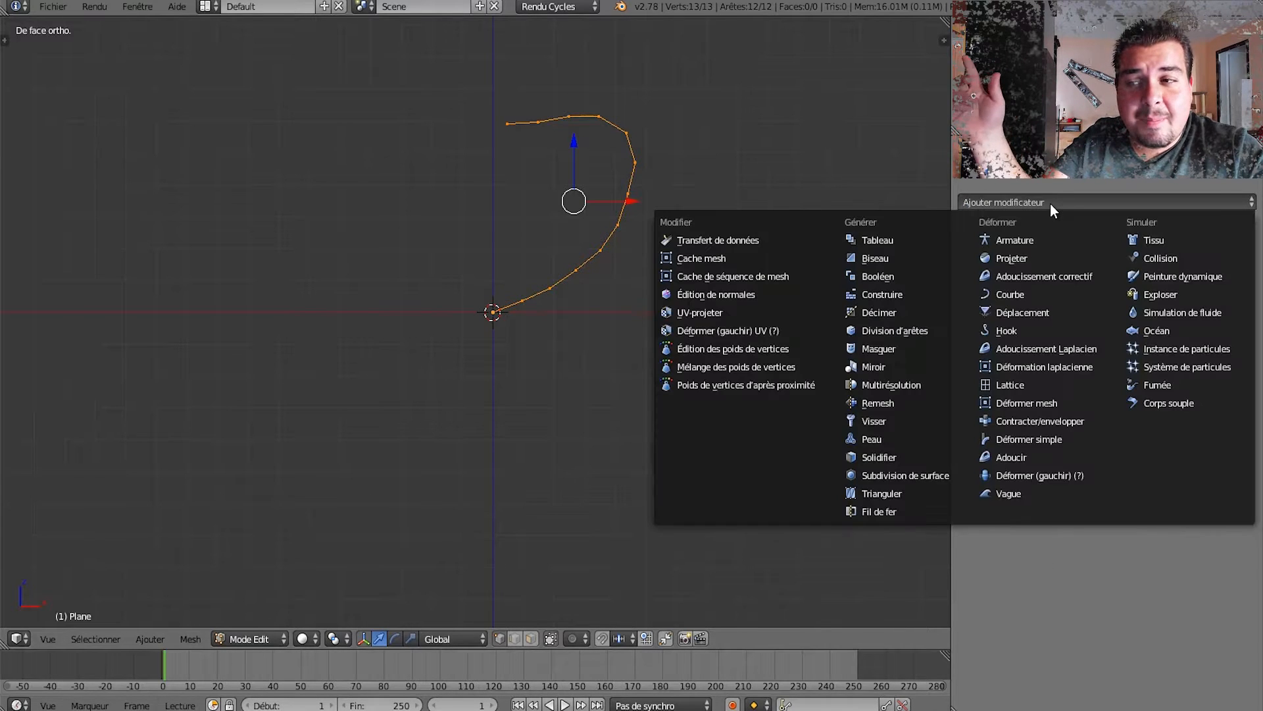
left_click(889, 419)
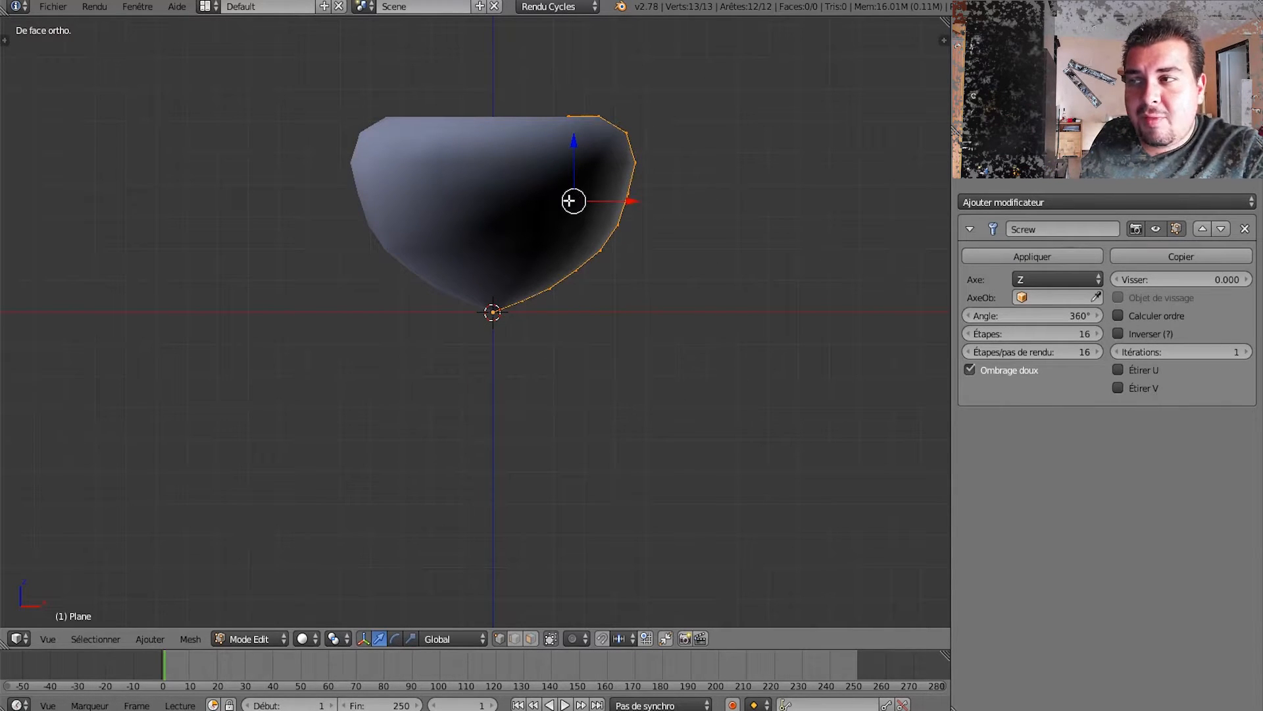
Raise the lowest vertex of the profile slightly along the Z axis.
middle_click_drag(569, 201, 572, 136)
middle_click_drag(542, 346, 523, 324)
right_click(514, 323)
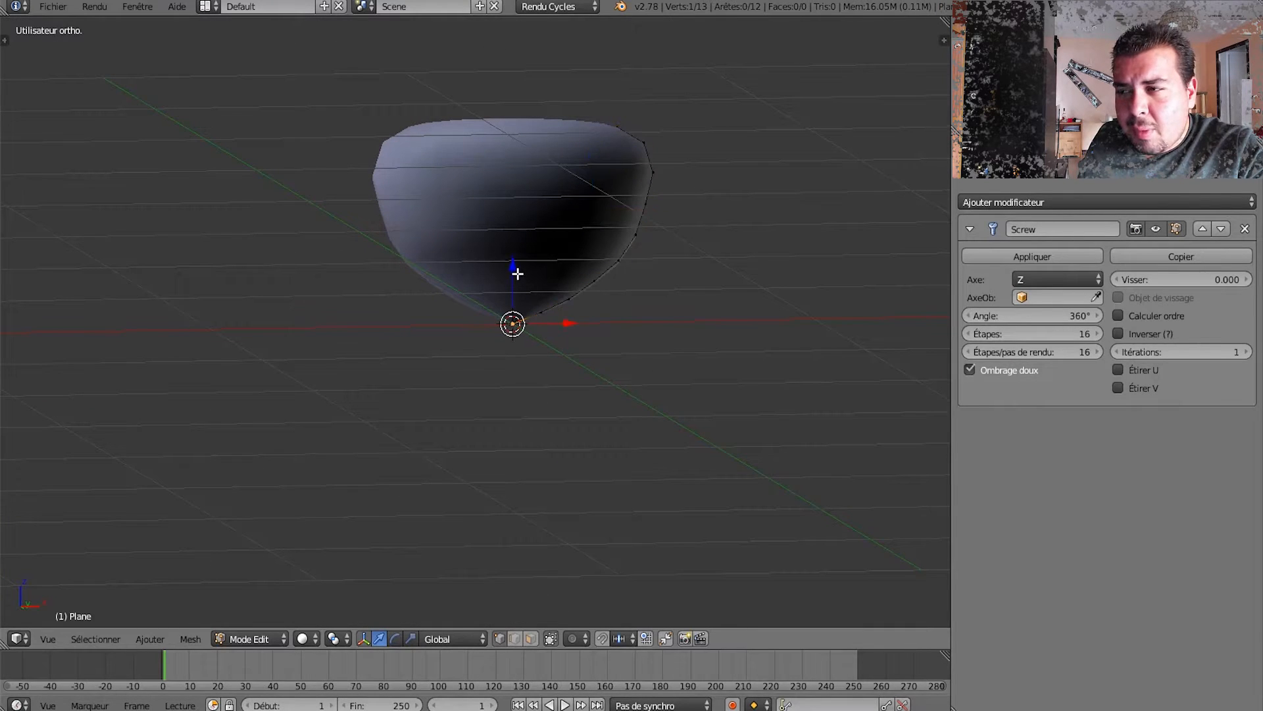
mouse_move(518, 273)
left_mouse_down()
mouse_move(515, 248)
mouse_move(518, 265)
left_mouse_up()
middle_click_drag(525, 275, 510, 248)
scroll(550, 316, "up", 3)
key("a")
key("a")
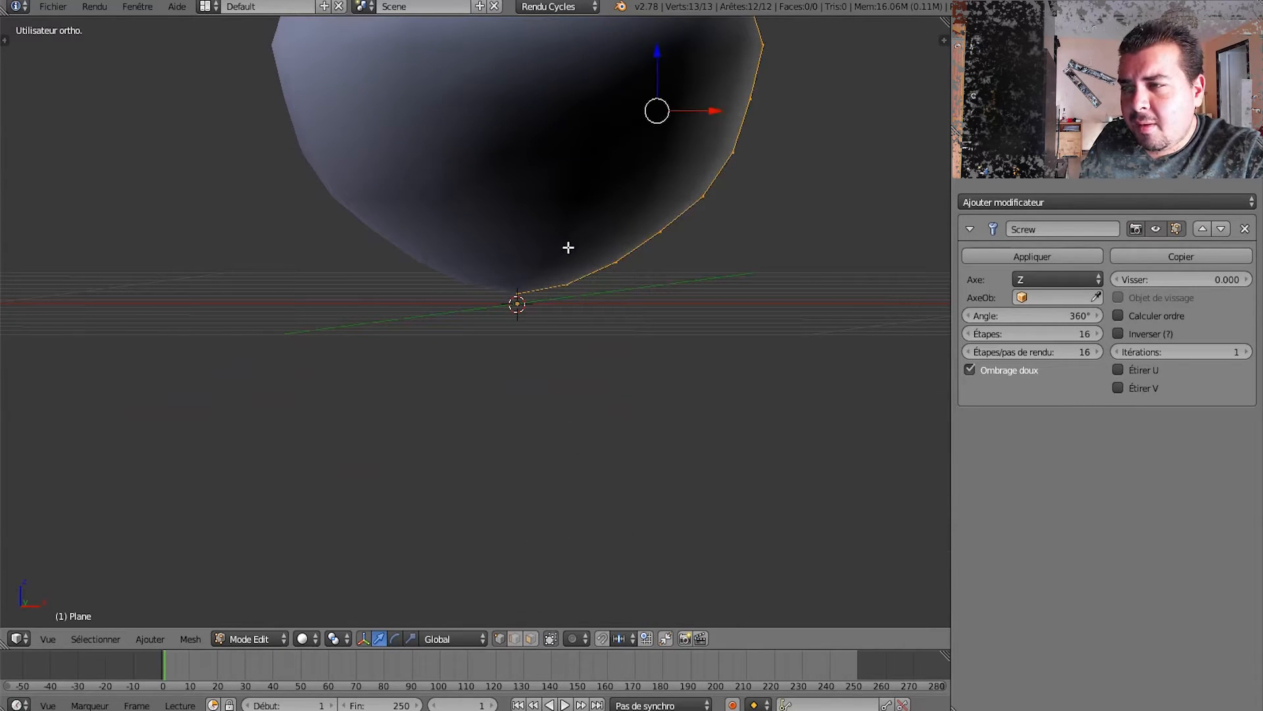
Raise the lowest three profile vertices along the Z axis to round the underside of the revolved shape.
right_click(567, 285)
left_click_drag(570, 237, 522, 236)
right_click(522, 293)
right_click(613, 256)
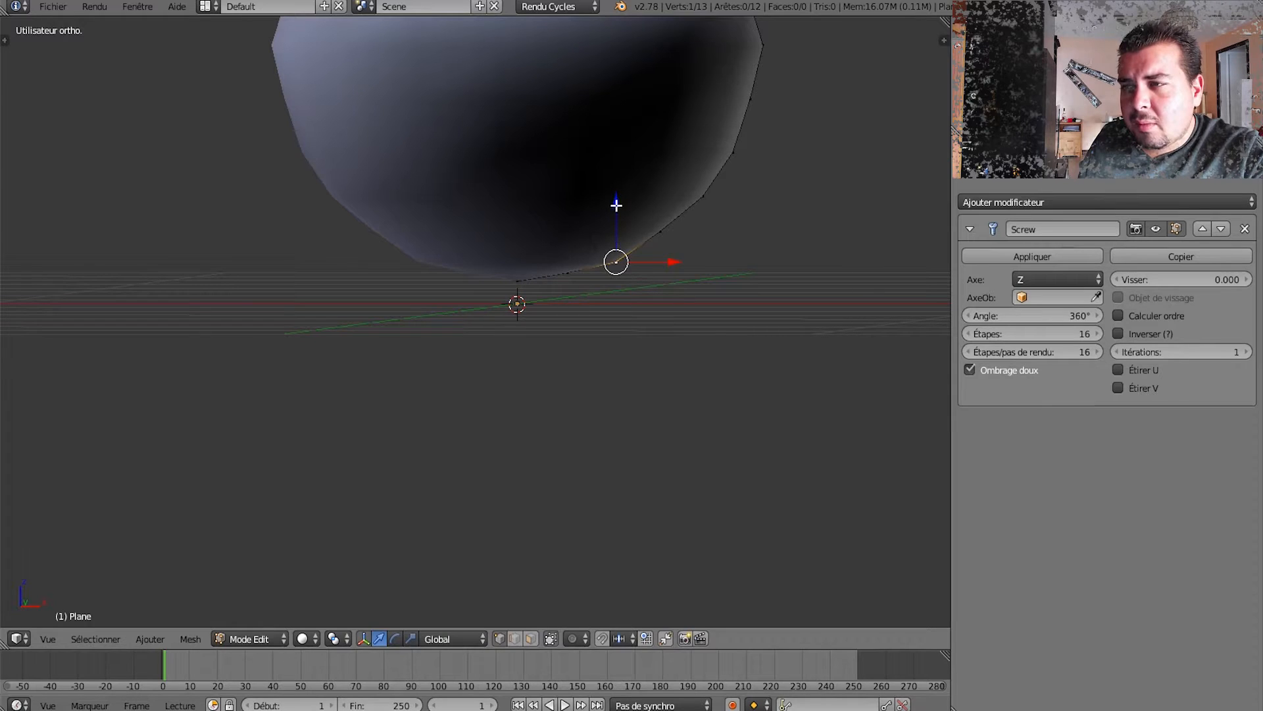
left_click_drag(616, 206, 614, 199)
Raise the bottom vertex on the axis a little further along Z to flatten the tip of the base.
middle_click_drag(587, 285, 538, 253)
right_click(519, 304)
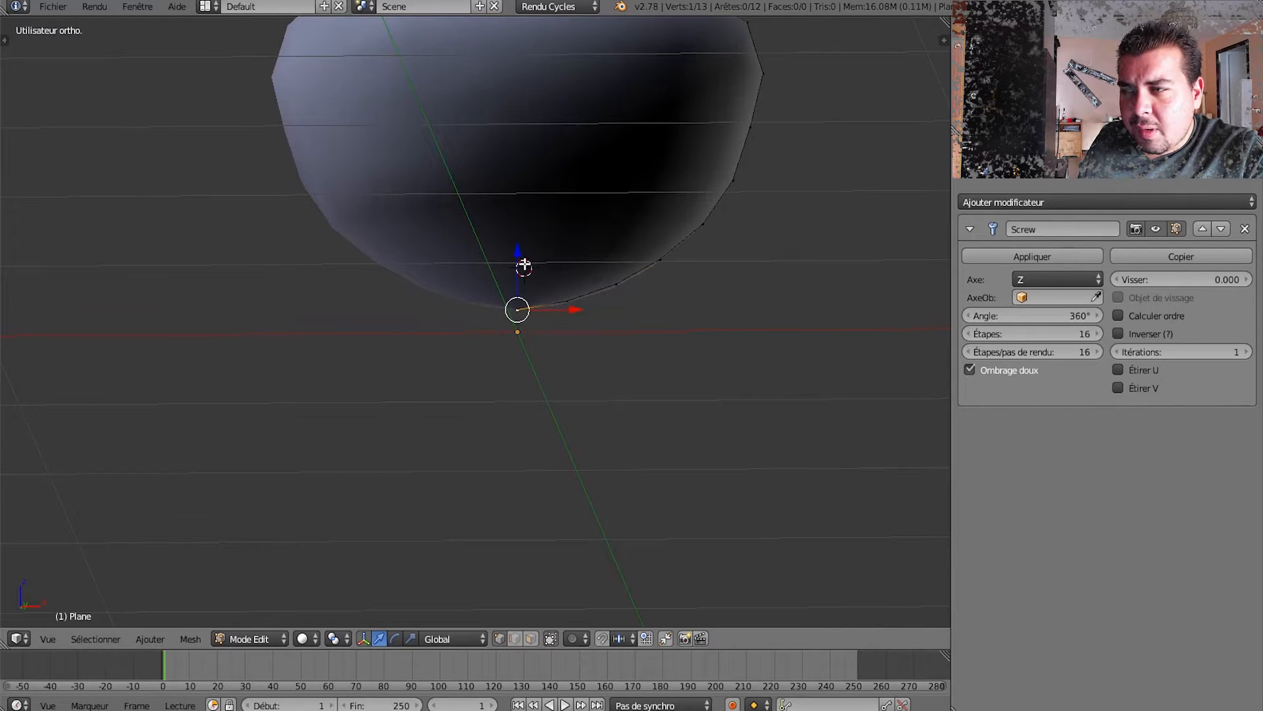
left_click_drag(521, 253, 521, 245)
left_click(521, 243)
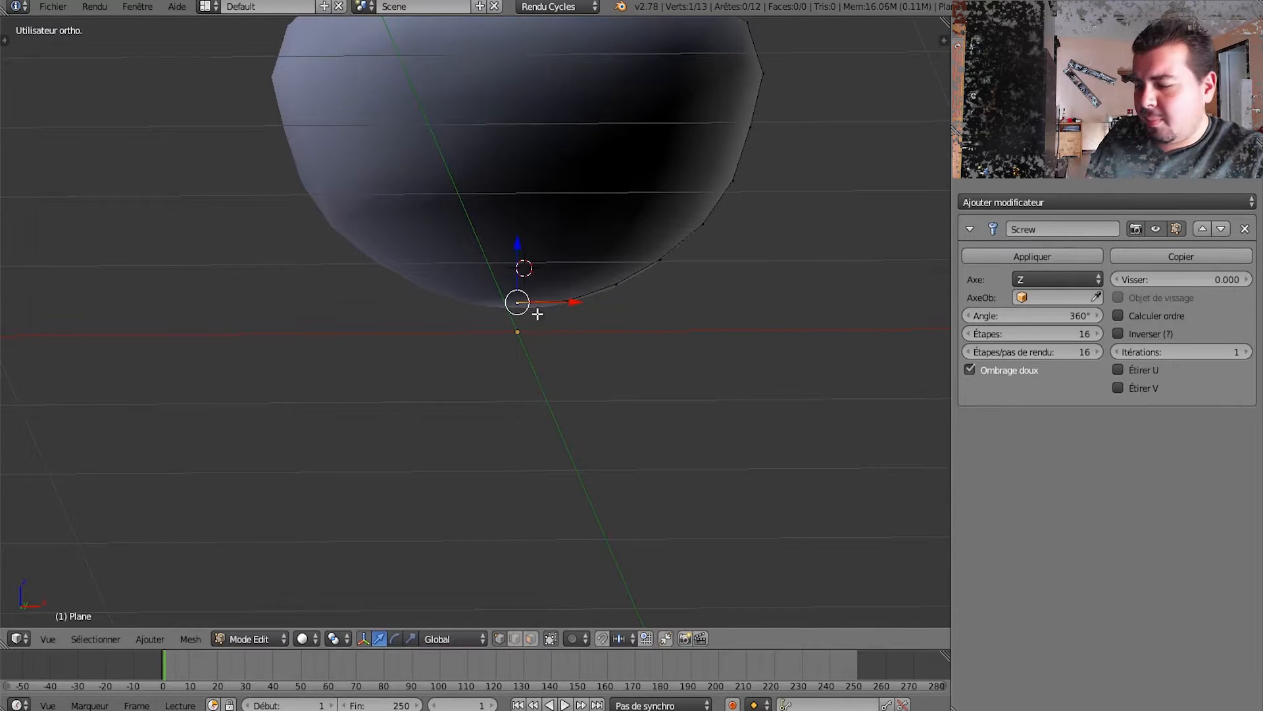
Examine the revolved shape from several angles, including the hole in the middle of its top.
middle_click_drag(535, 313, 509, 395)
scroll(501, 399, "down", 3)
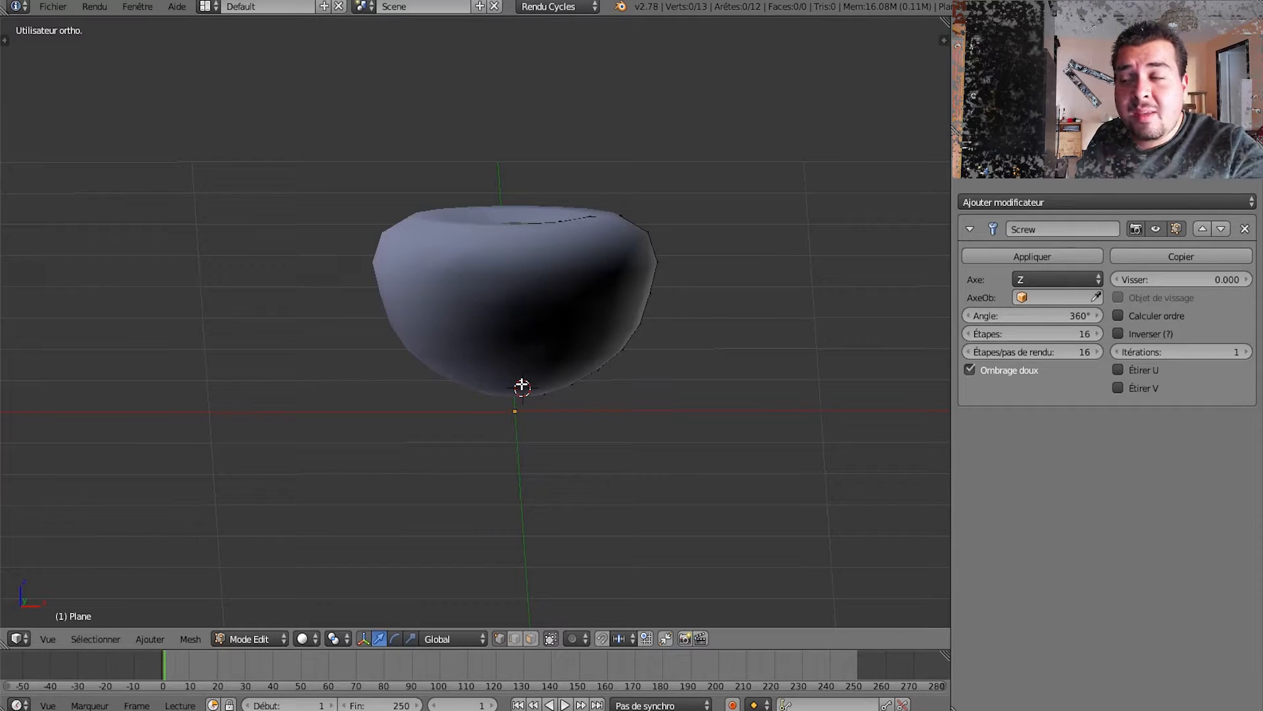
middle_click_drag(537, 374, 467, 307)
scroll(579, 300, "up", 2)
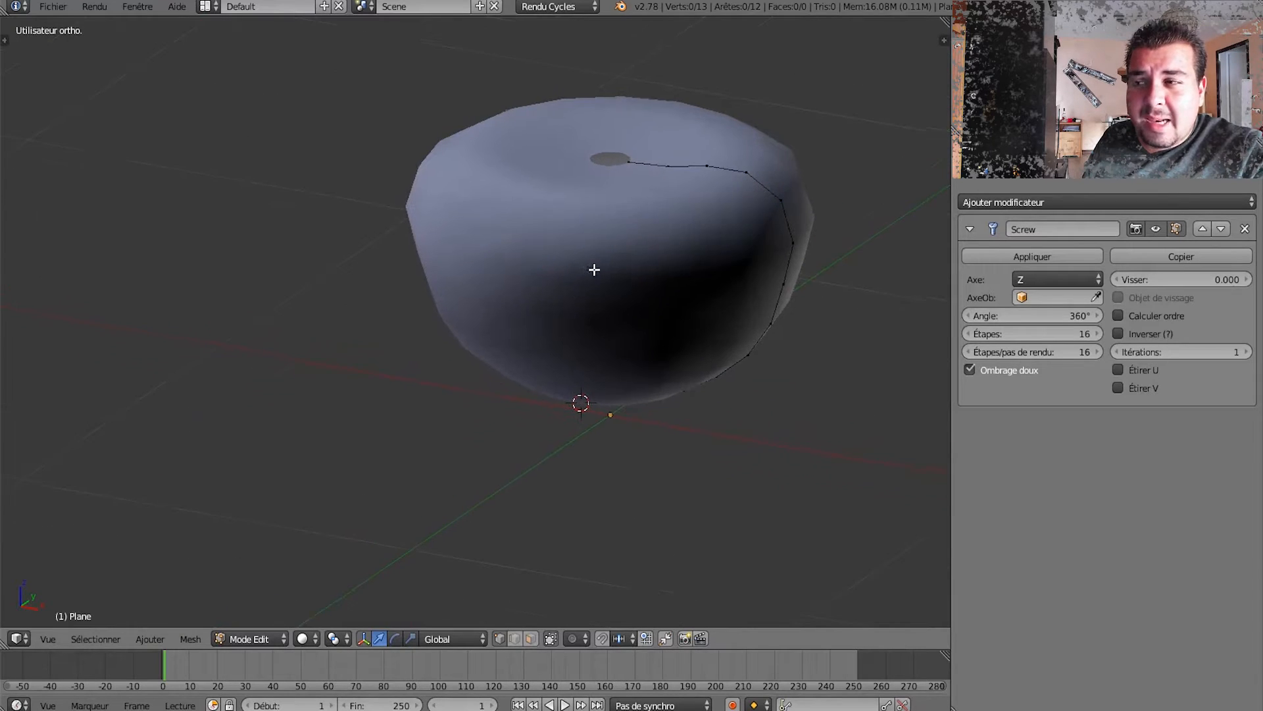
middle_click_drag(592, 271, 559, 301, "shift")
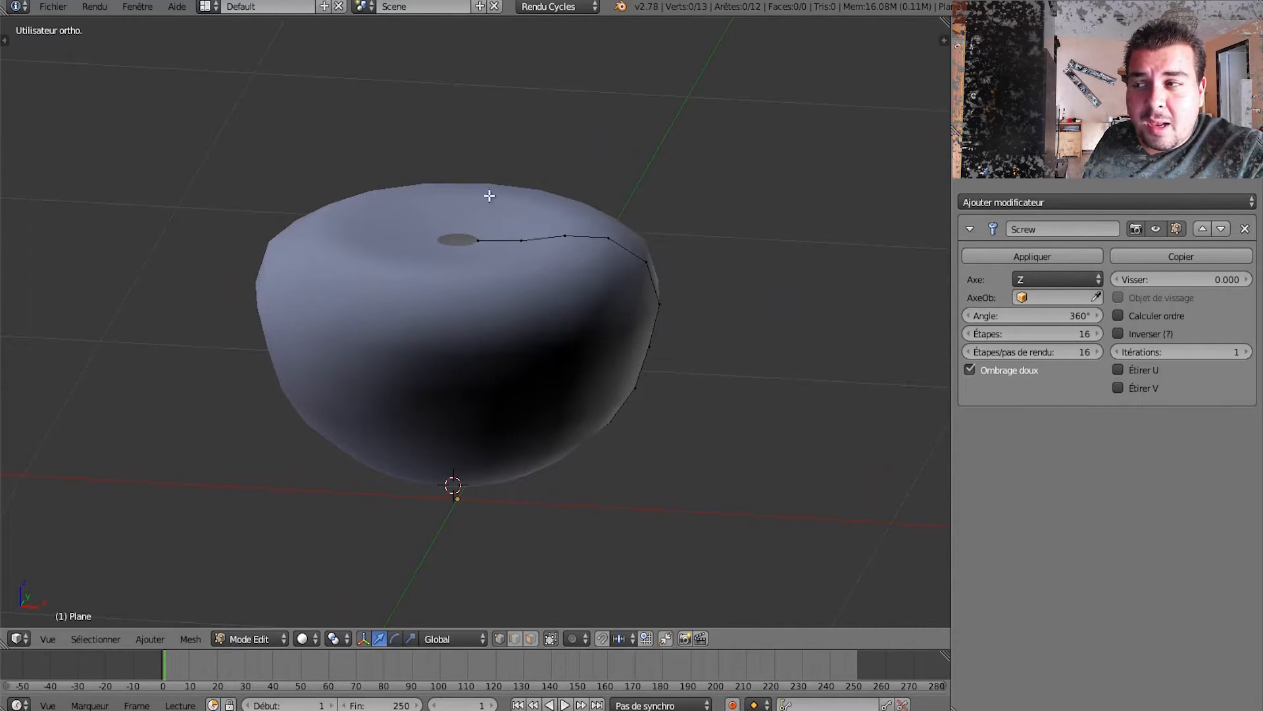
scroll(455, 263, "up", 6)
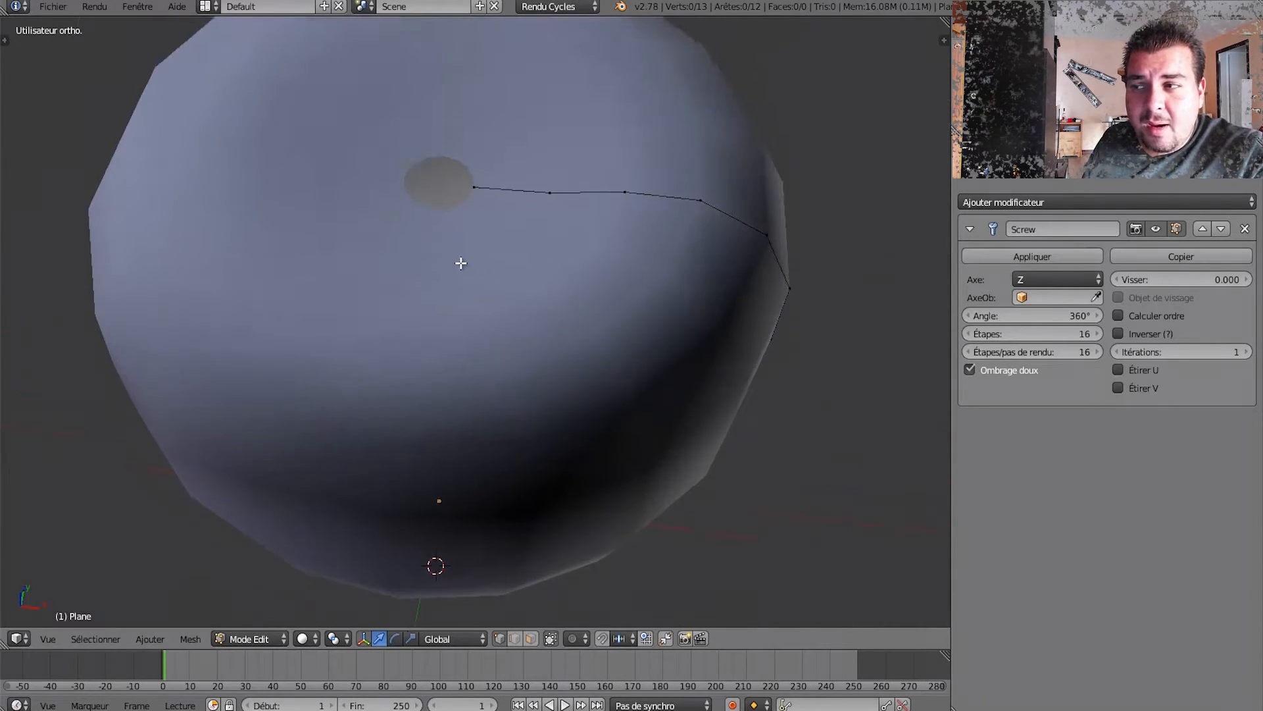
scroll(459, 296, "up", 2)
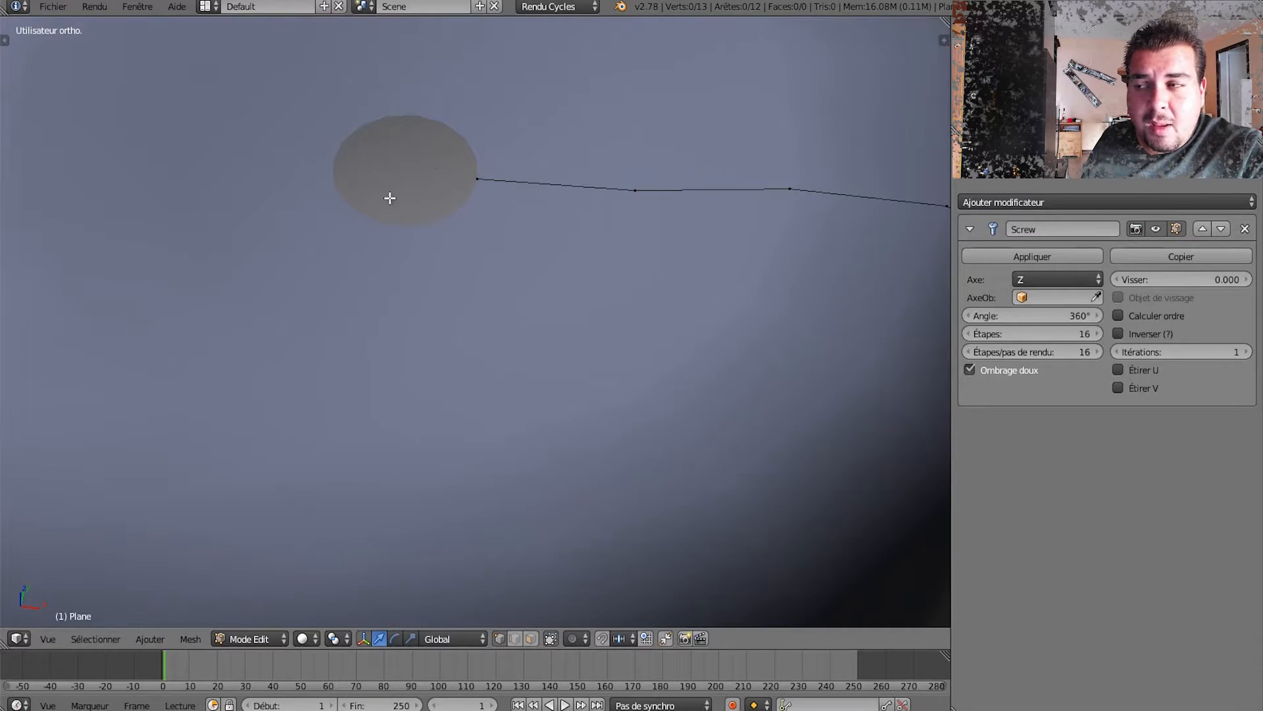
scroll(389, 198, "down", 7)
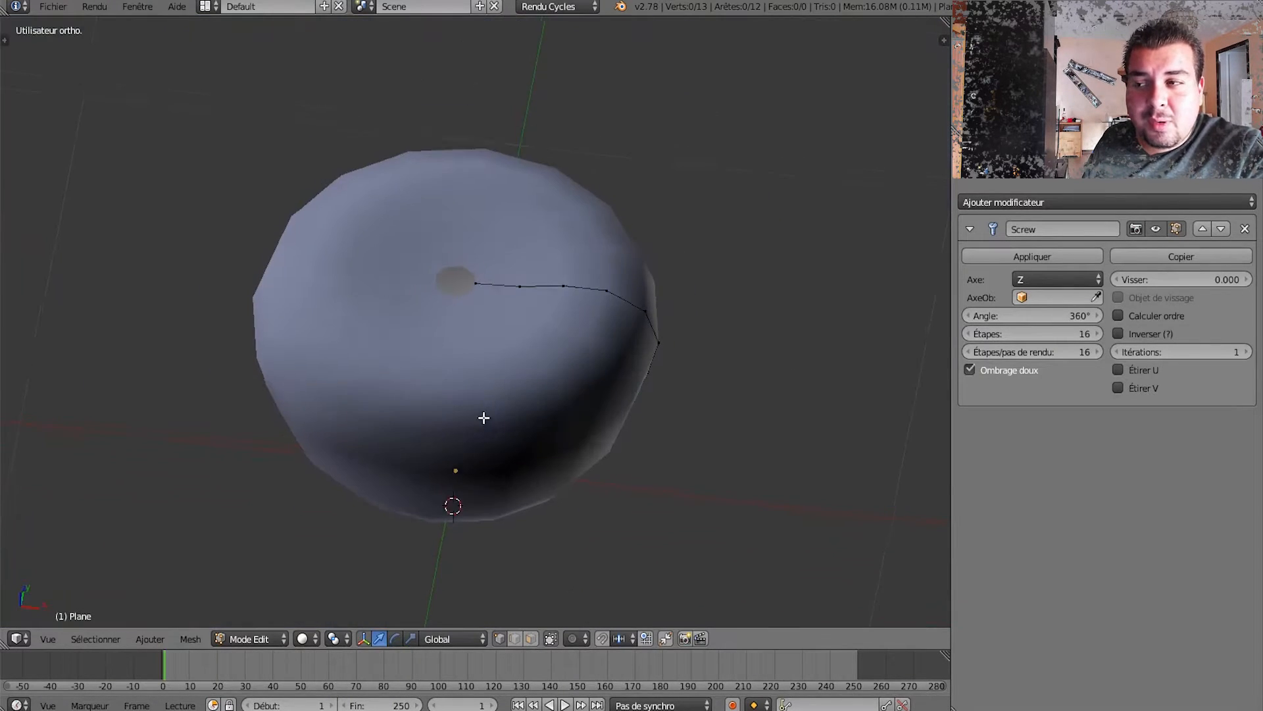
middle_click_drag(484, 418, 508, 268)
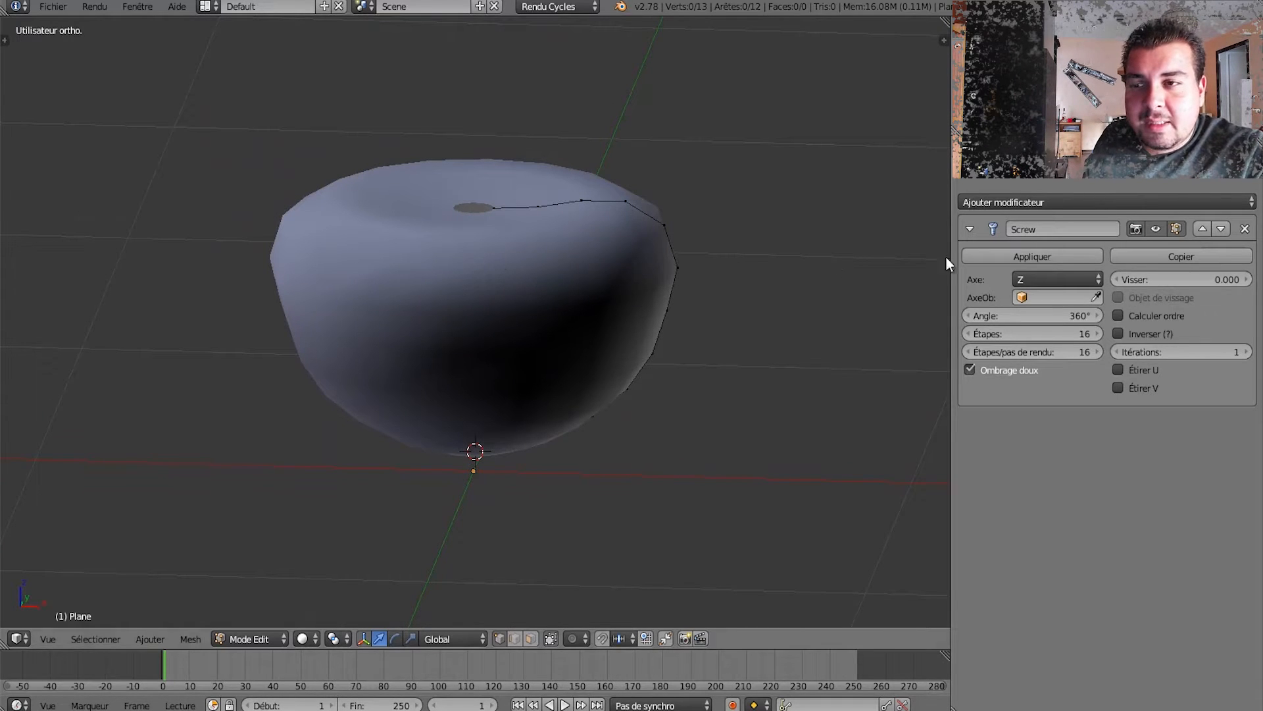
Enable Calculate Order (Calculer ordre) in the Screw modifier to correct the surface normals.
left_click(1119, 316)
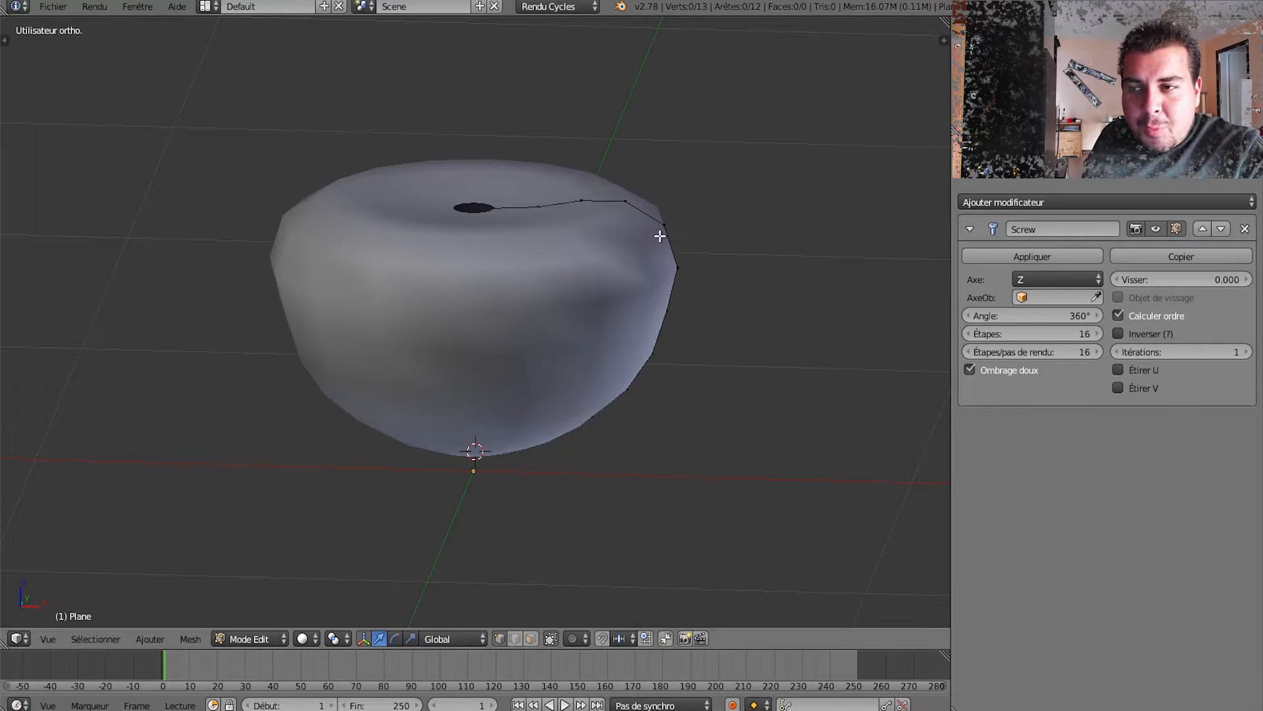
middle_click_drag(684, 419, 832, 395, "shift")
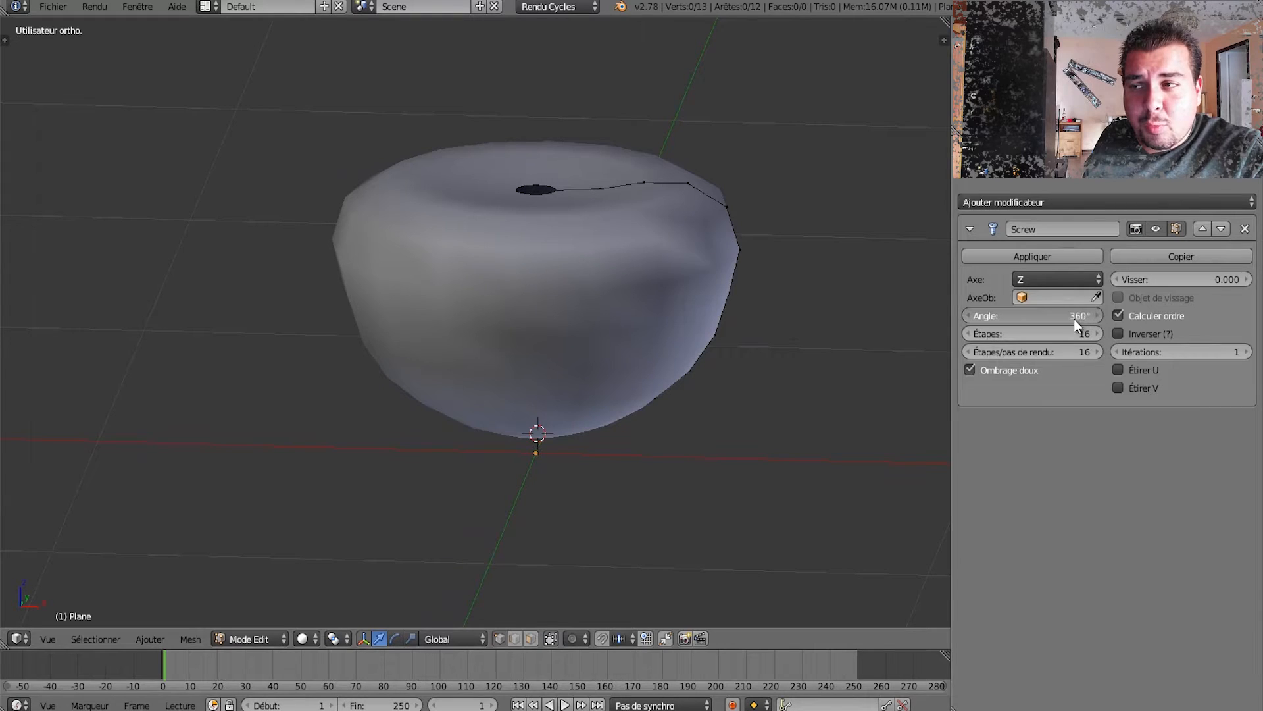
Try a Screw angle of 347.5° and reset the angle to 360°.
left_click_drag(1040, 321, 1116, 314)
left_click(1049, 317)
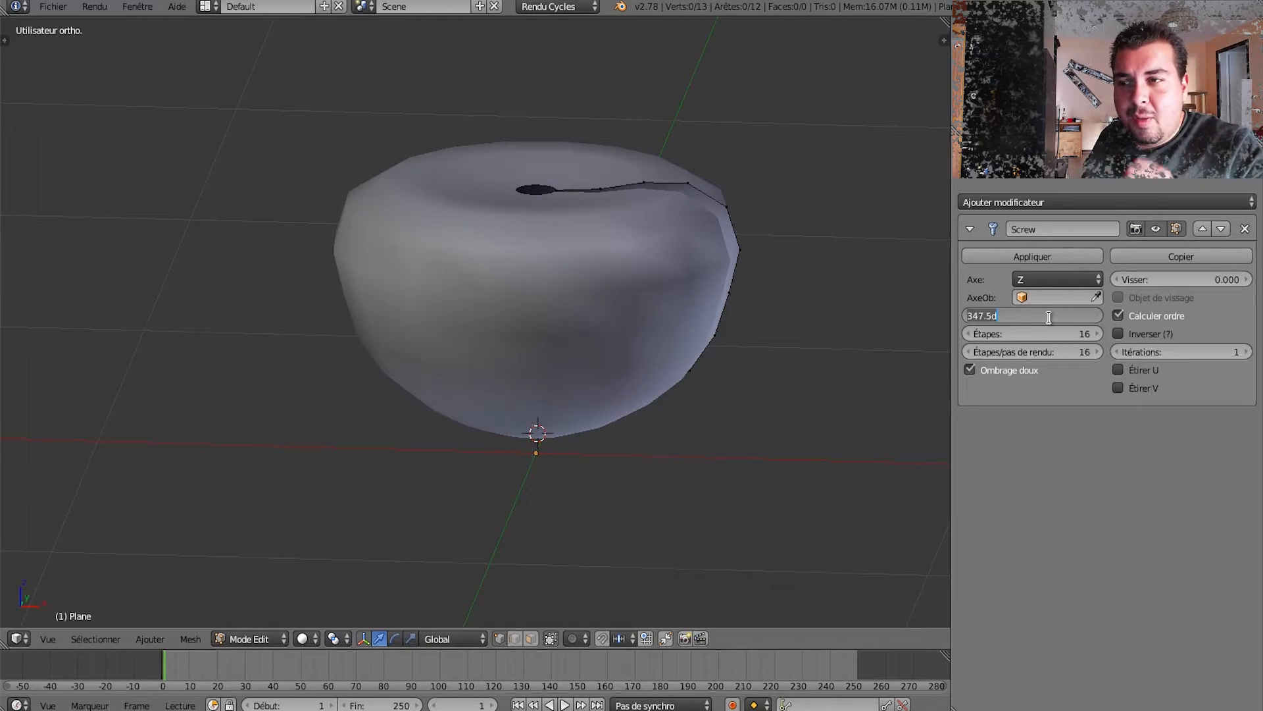
key("Return")
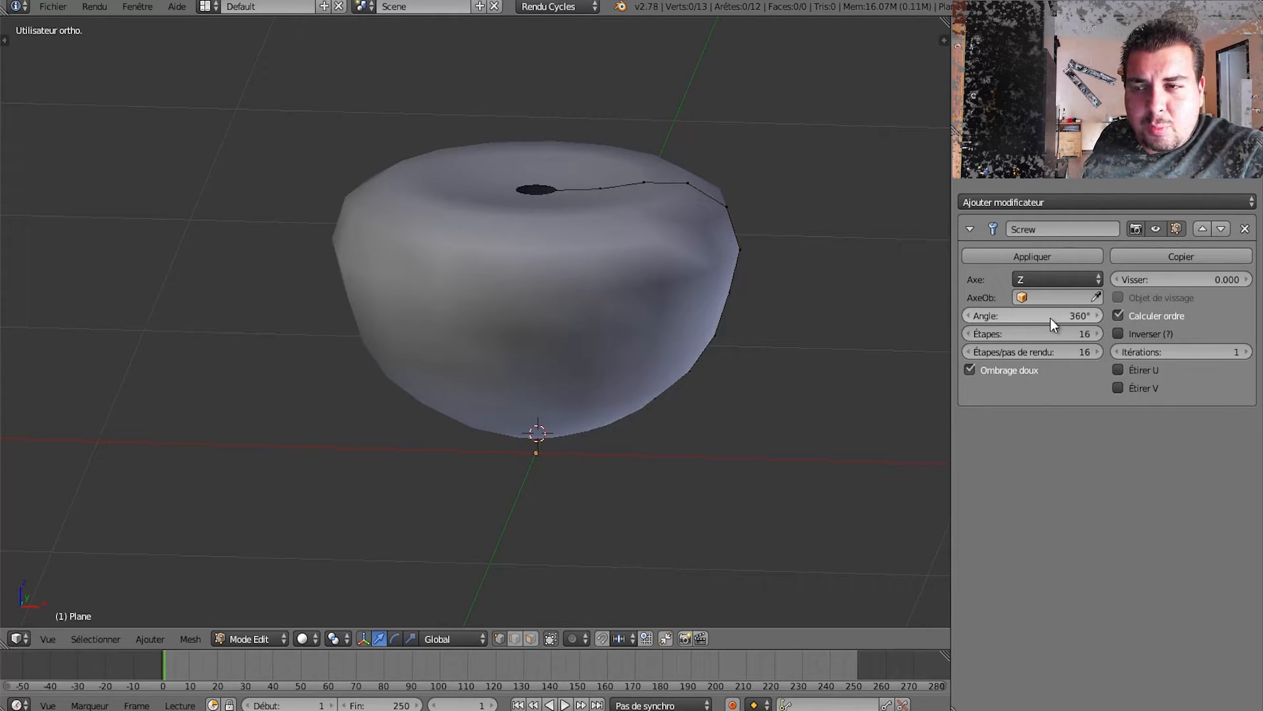
Set both the viewport steps and the render steps of the Screw modifier to 24.
left_click(1066, 337)
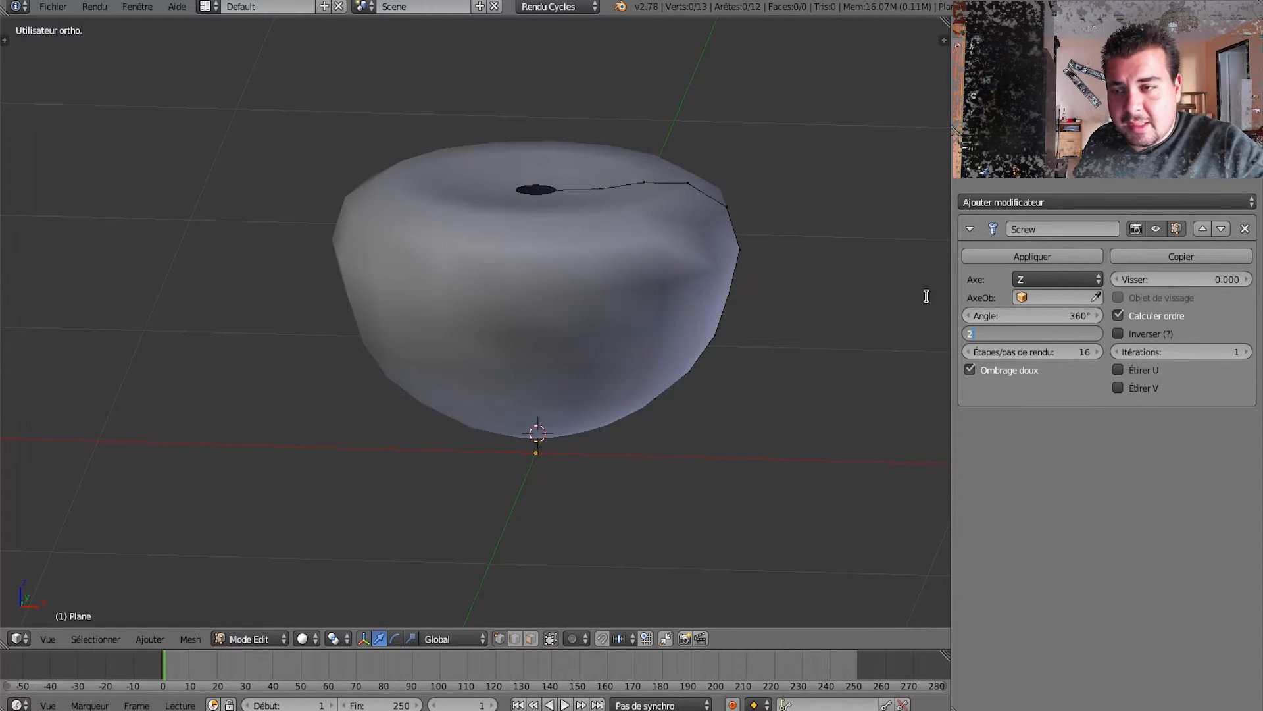
key("Return")
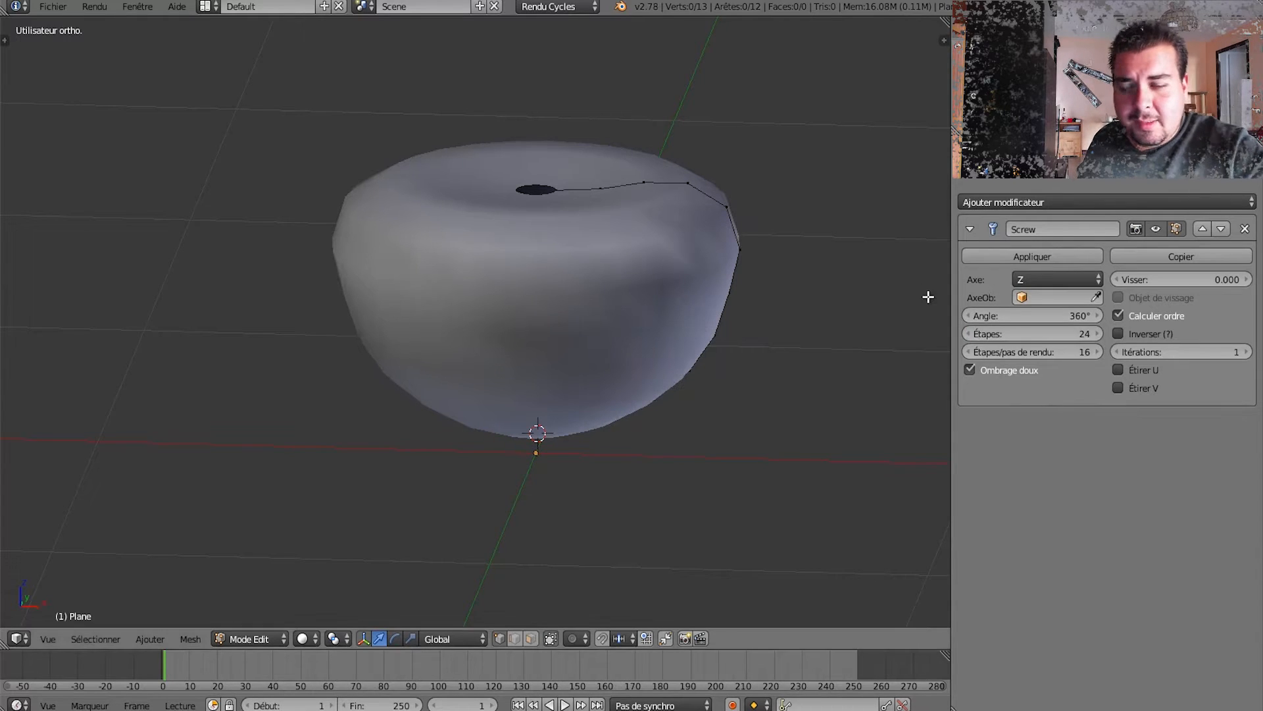
left_click(1089, 353)
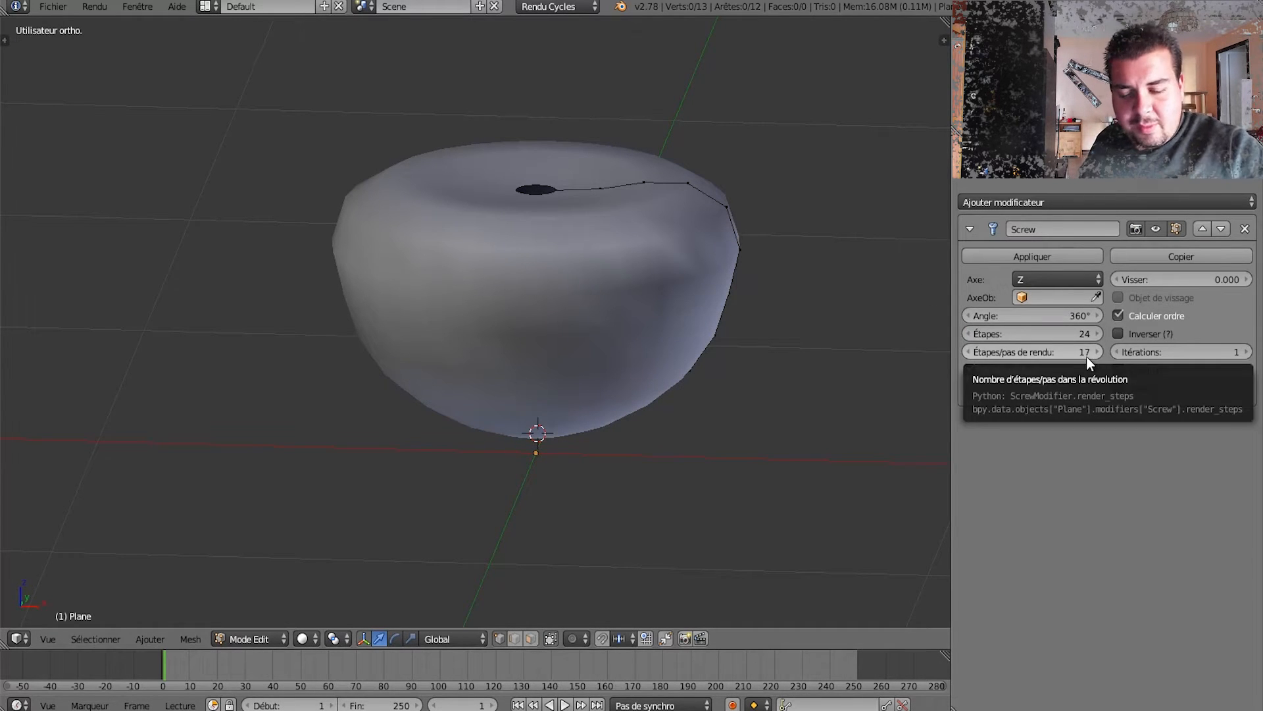
left_click(1086, 353)
type("24")
key("Return")
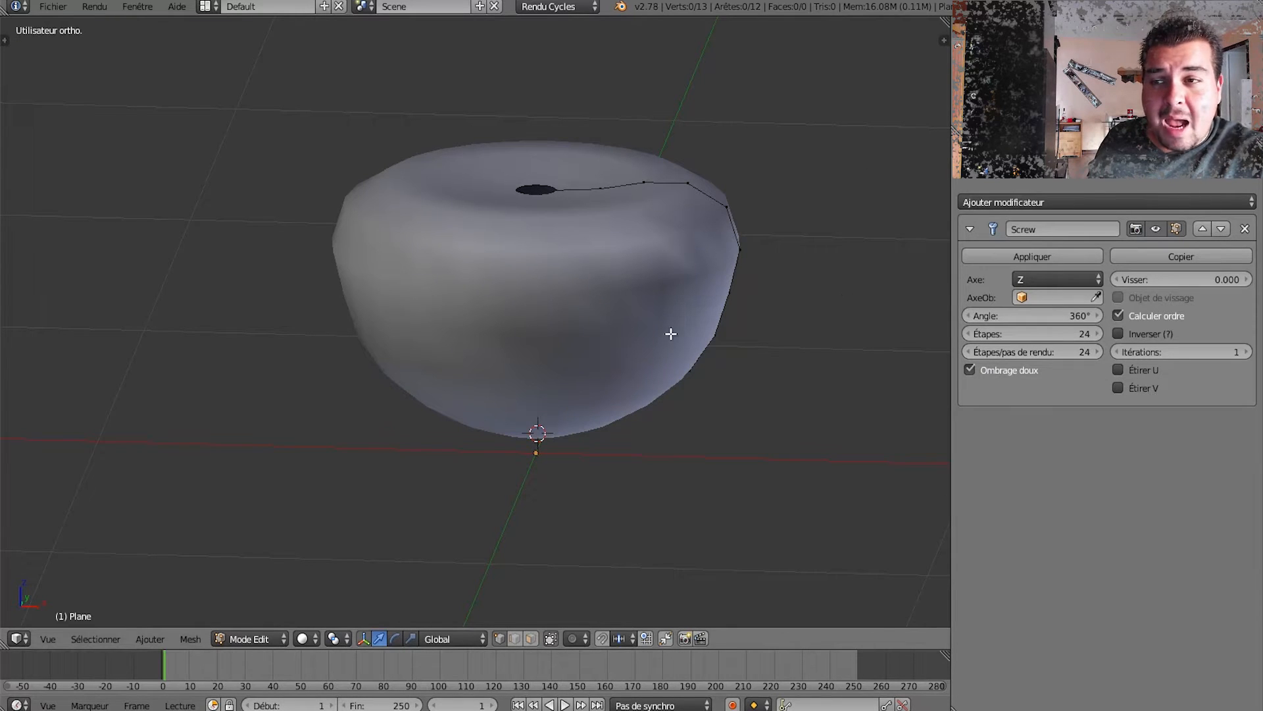
Apply the Screw modifier in Object Mode and return to Edit Mode.
left_click(1043, 261)
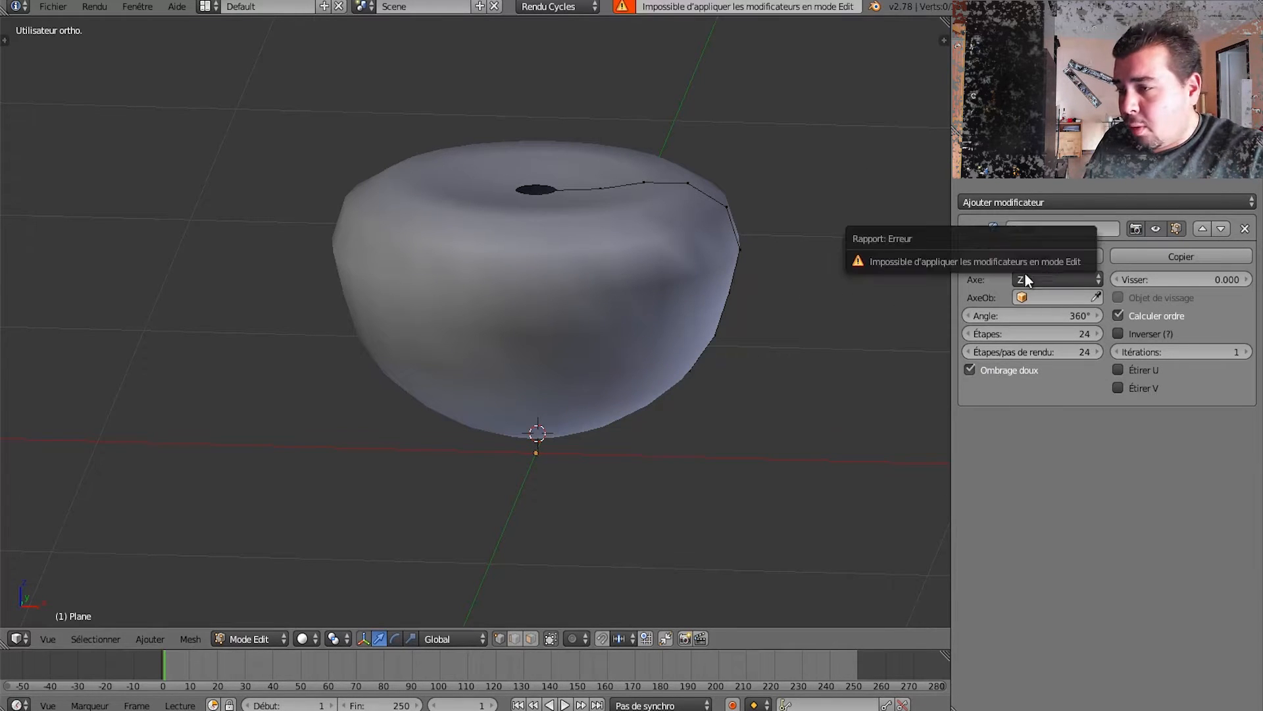
key("Tab")
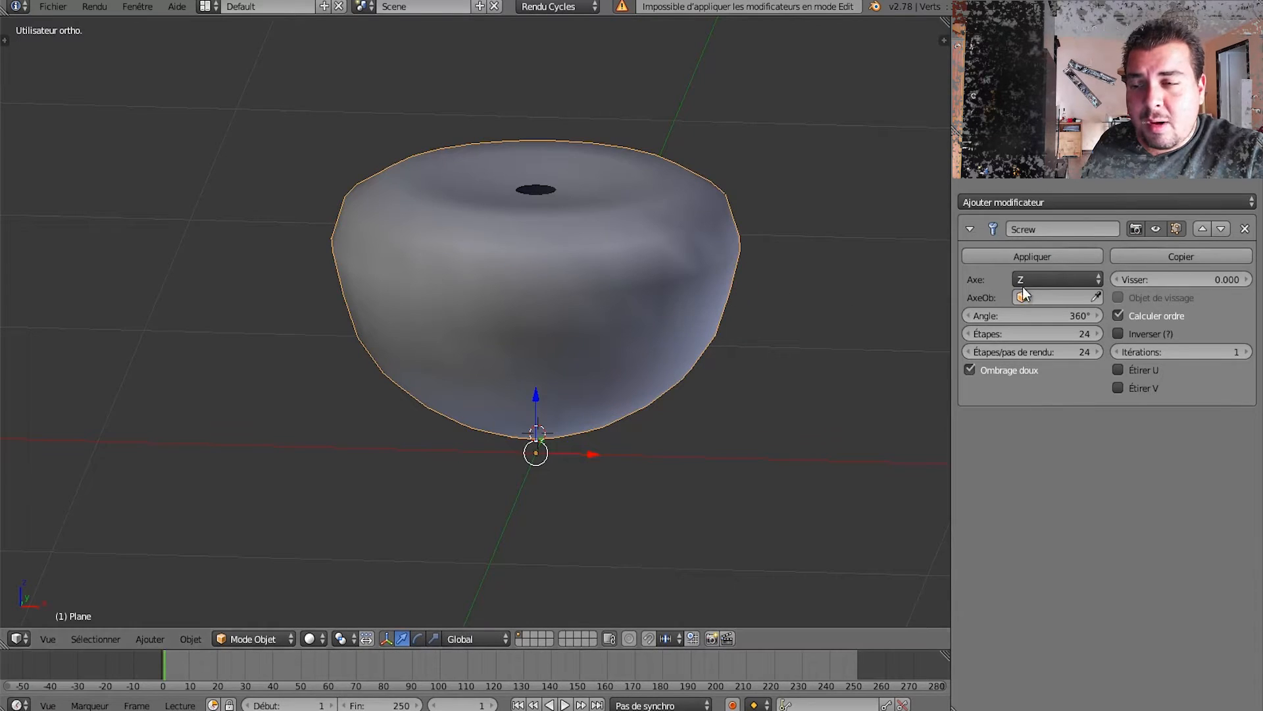
left_click(1056, 260)
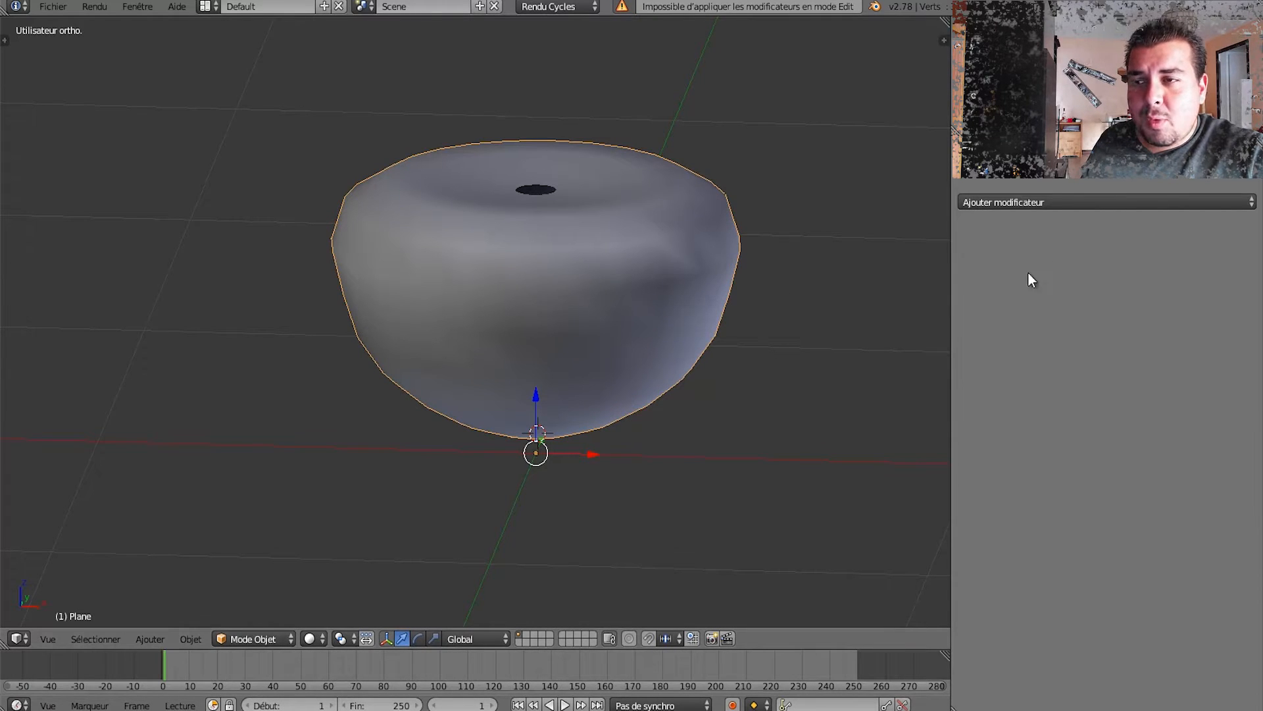
key("Tab")
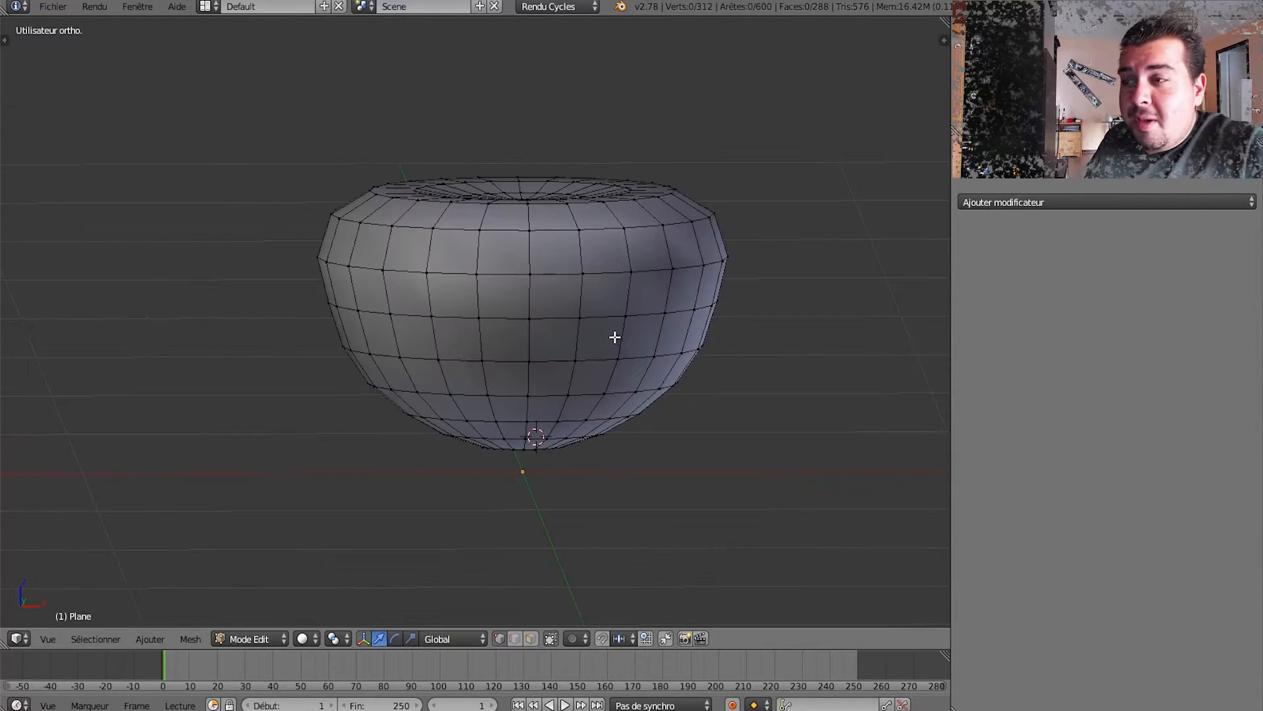
Select the complete ring of edges around the hole in the top of the mesh, using edge selection.
middle_click_drag(615, 337, 590, 278)
middle_click_drag(543, 235, 581, 319)
key("KP_7")
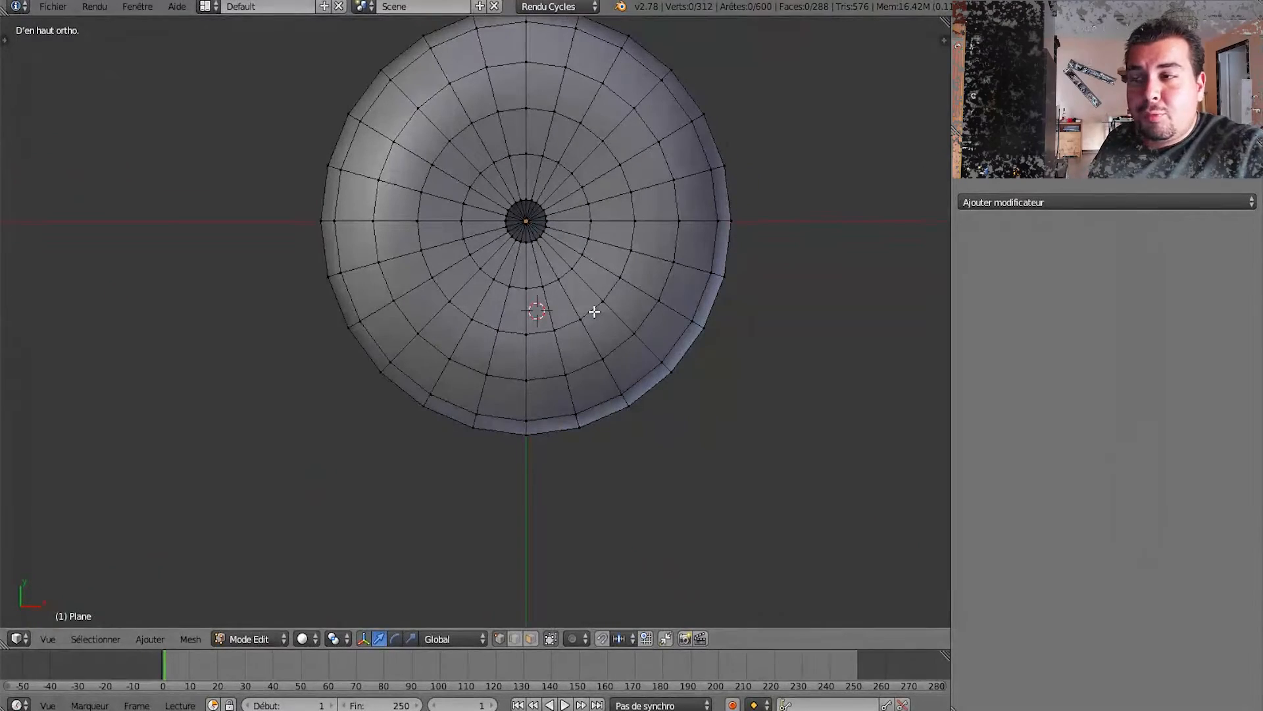
middle_click_drag(563, 304, 571, 397, "shift")
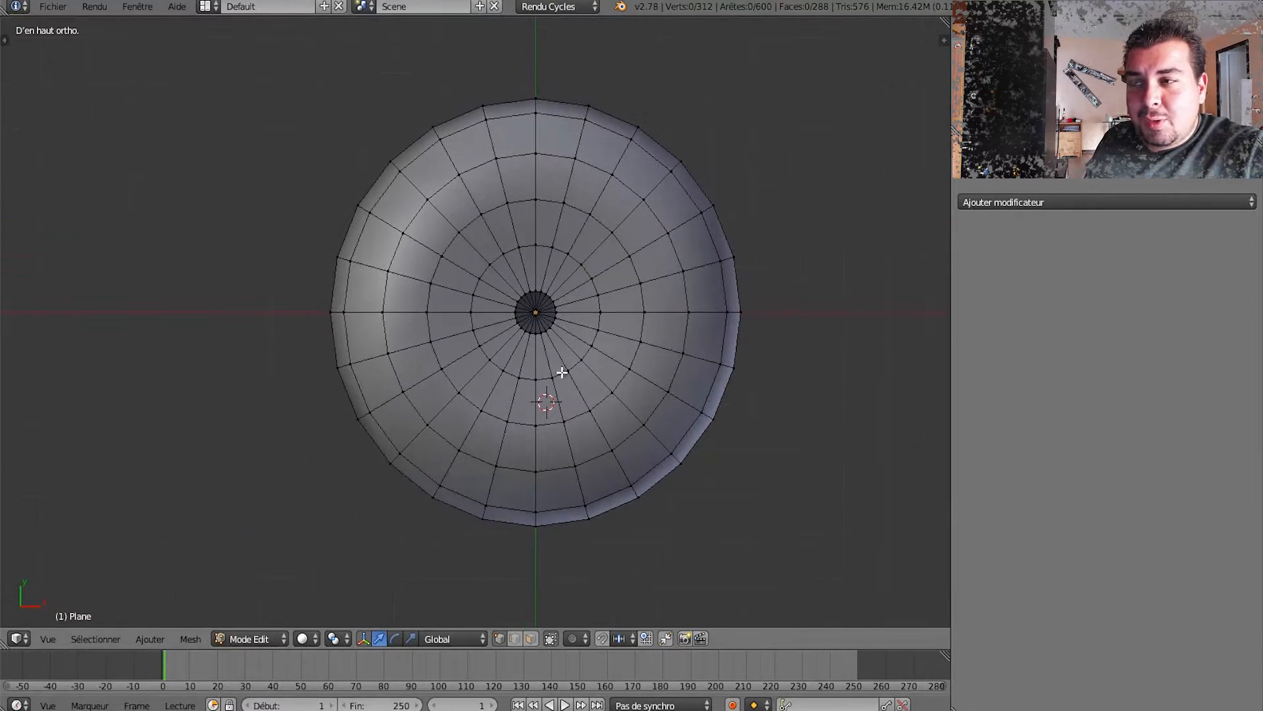
scroll(546, 330, "up", 6)
middle_click_drag(592, 320, 455, 318, "shift")
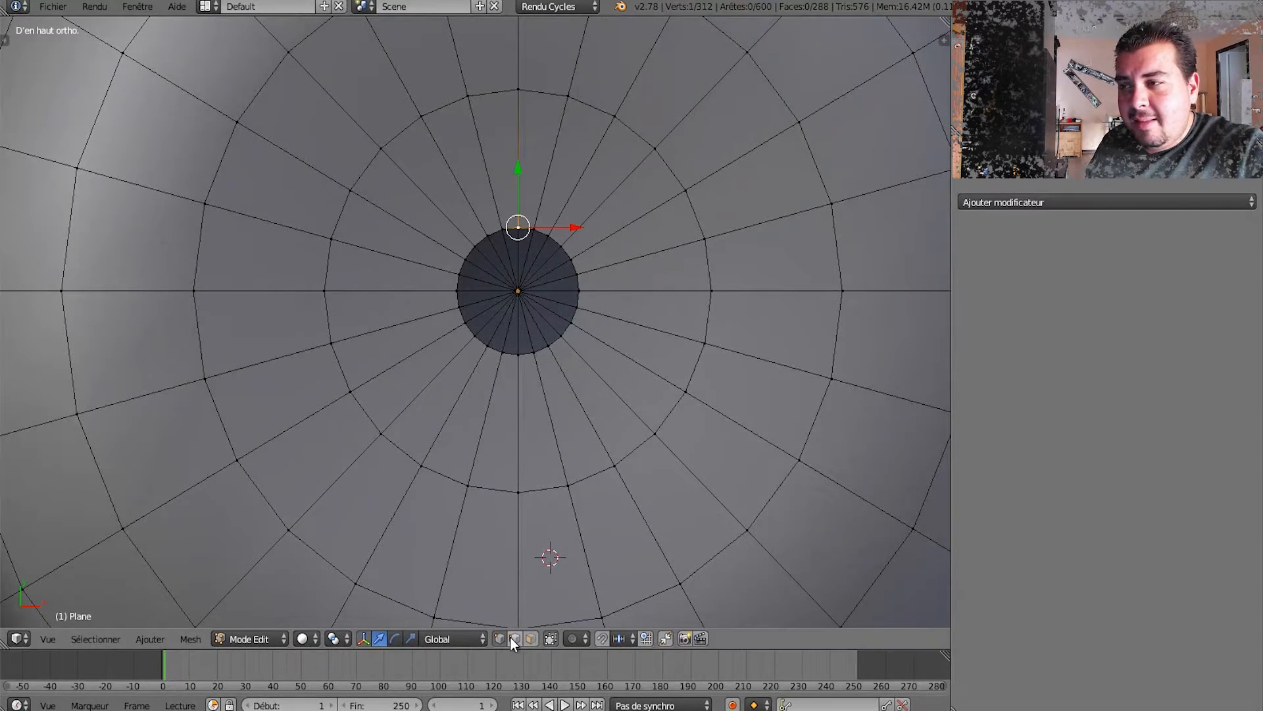
key("a")
right_click(513, 223)
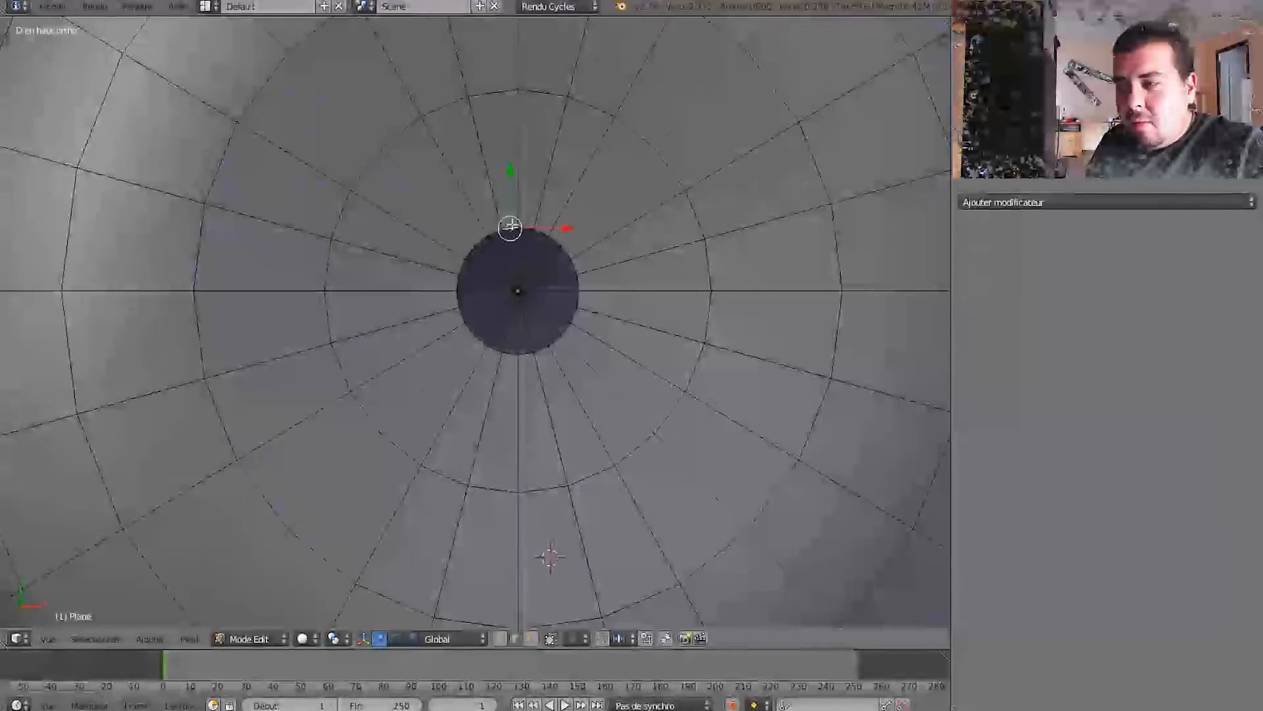
right_click(497, 350, "ctrl")
right_click(564, 332, "ctrl")
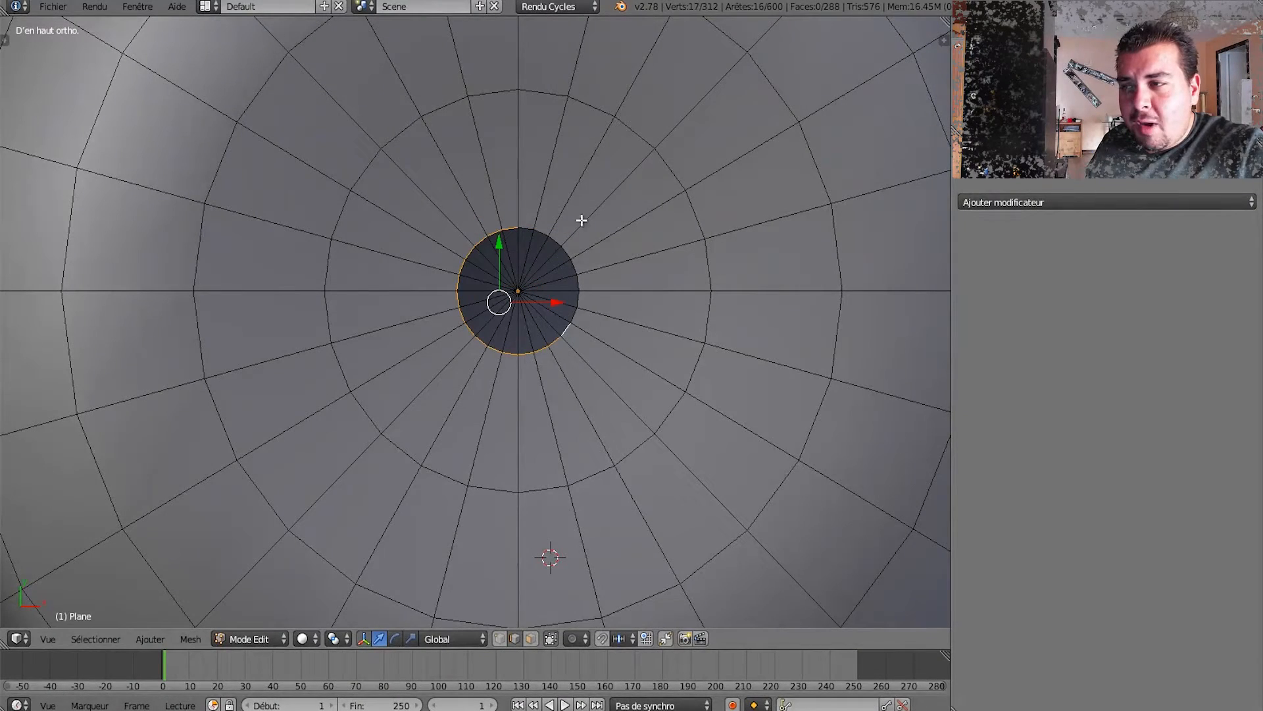
right_click(557, 243, "ctrl")
Scale up the selected edge ring to widen the hole in the top slightly.
key("shift+z")
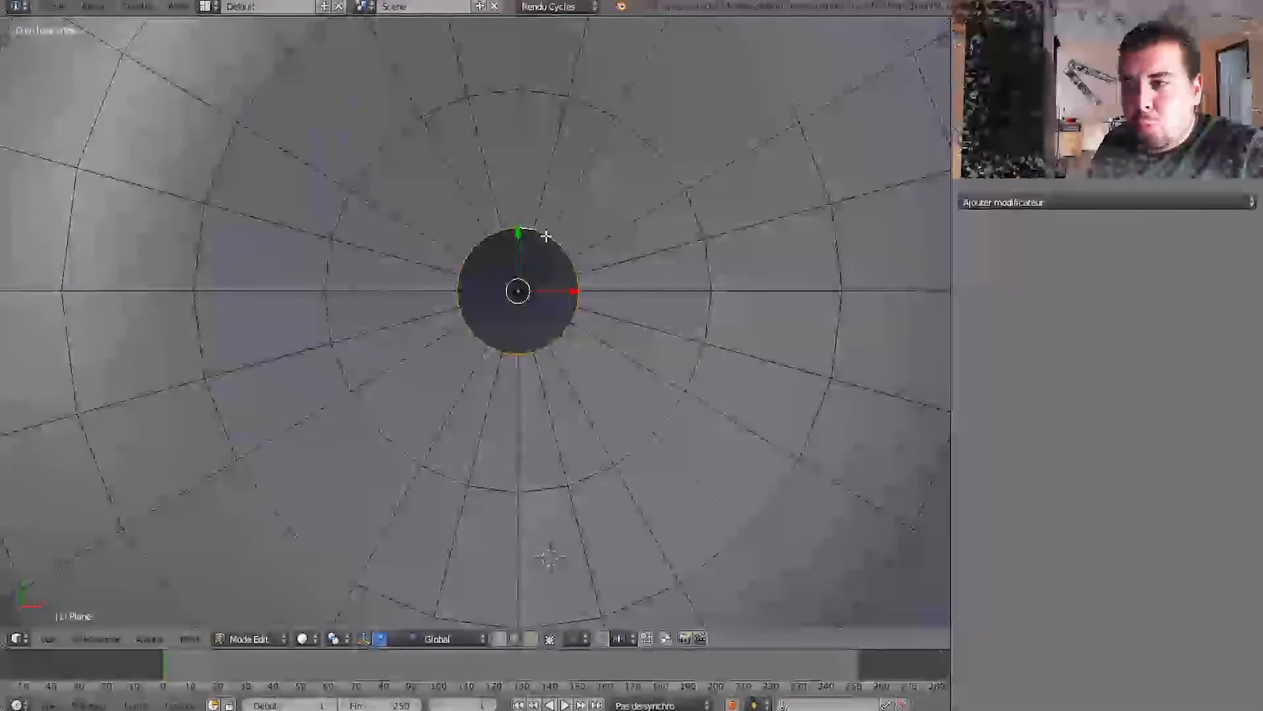
mouse_move(564, 316)
middle_mouse_down()
mouse_move(552, 172)
mouse_move(544, 481)
mouse_move(546, 451)
middle_mouse_up()
key("shift+z")
key("s")
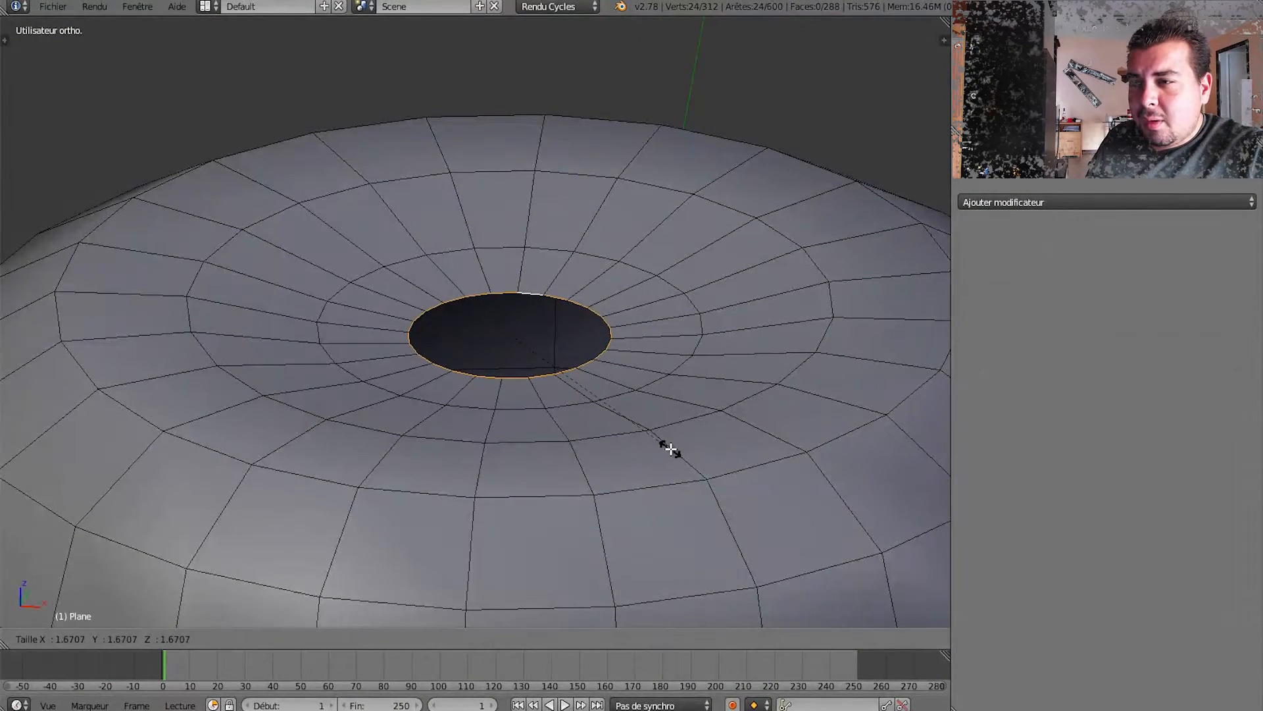
left_click(628, 449)
middle_click_drag(473, 389, 497, 467)
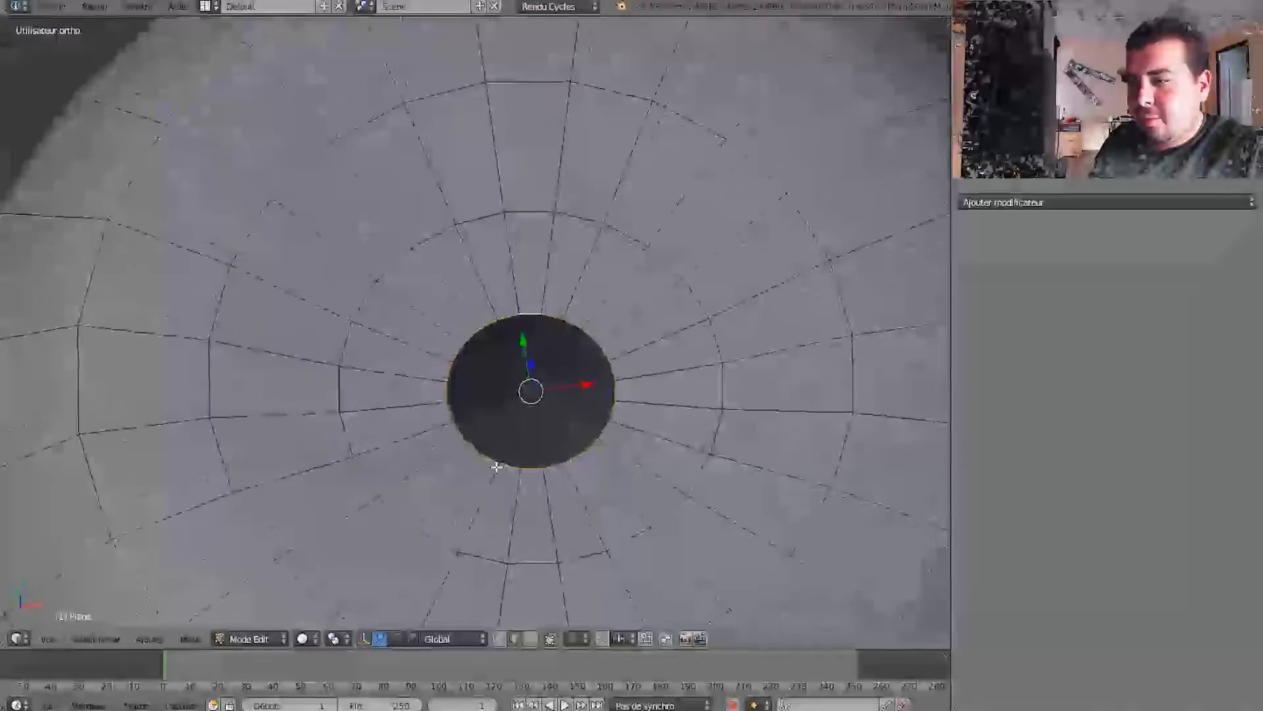
scroll(510, 487, "down", 3)
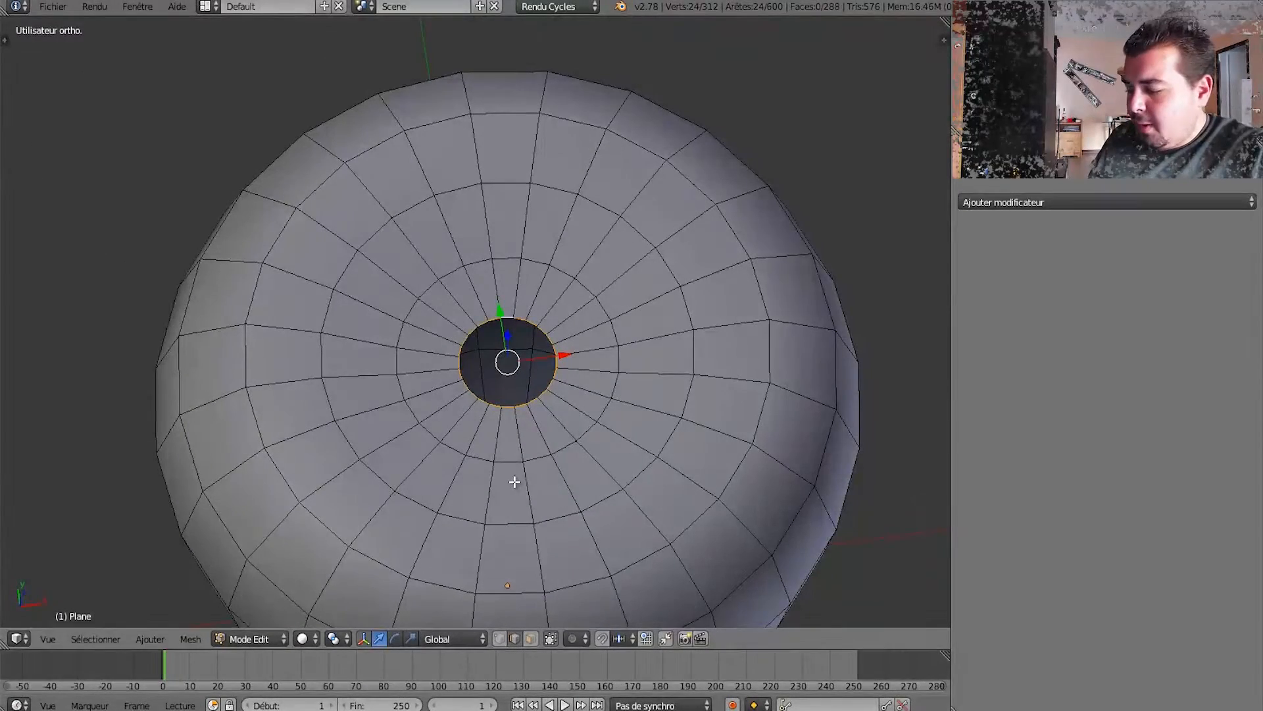
Clear the selection and select the edge ring of vertical edges around the middle of the body.
key("a")
middle_click_drag(502, 465, 451, 240)
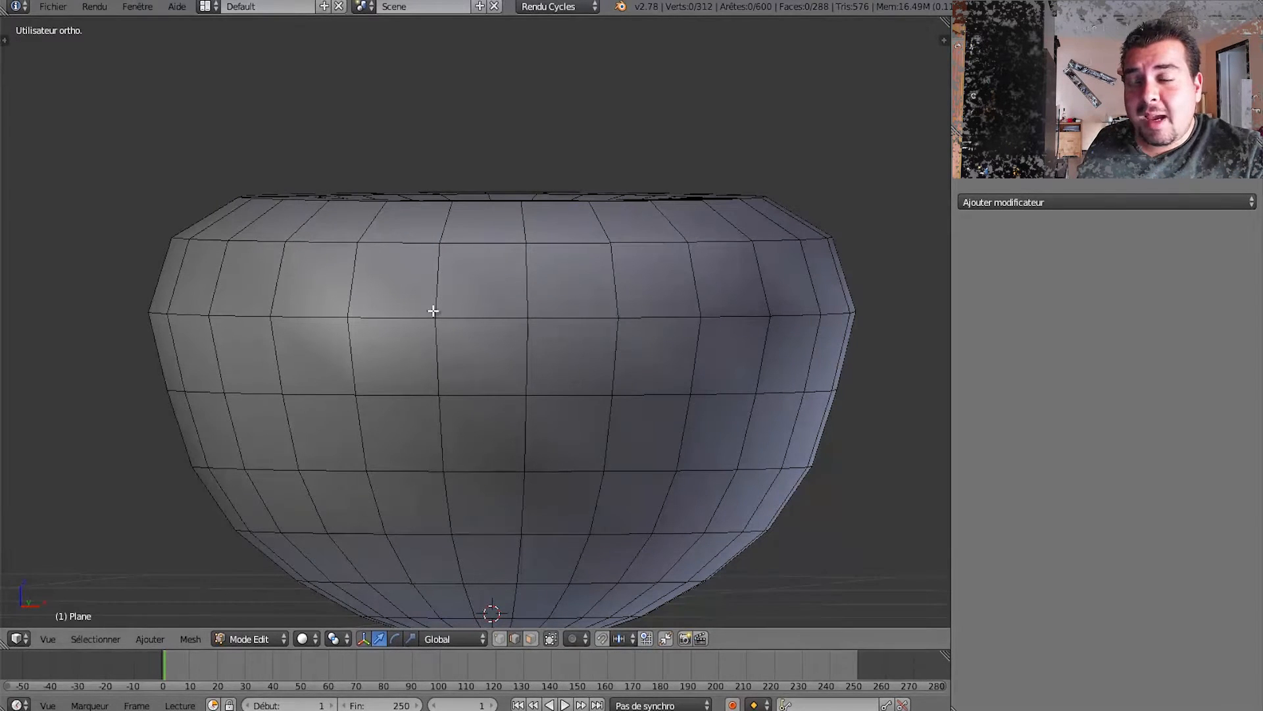
right_click(441, 357)
middle_click_drag(549, 420, 555, 339)
right_click(425, 235)
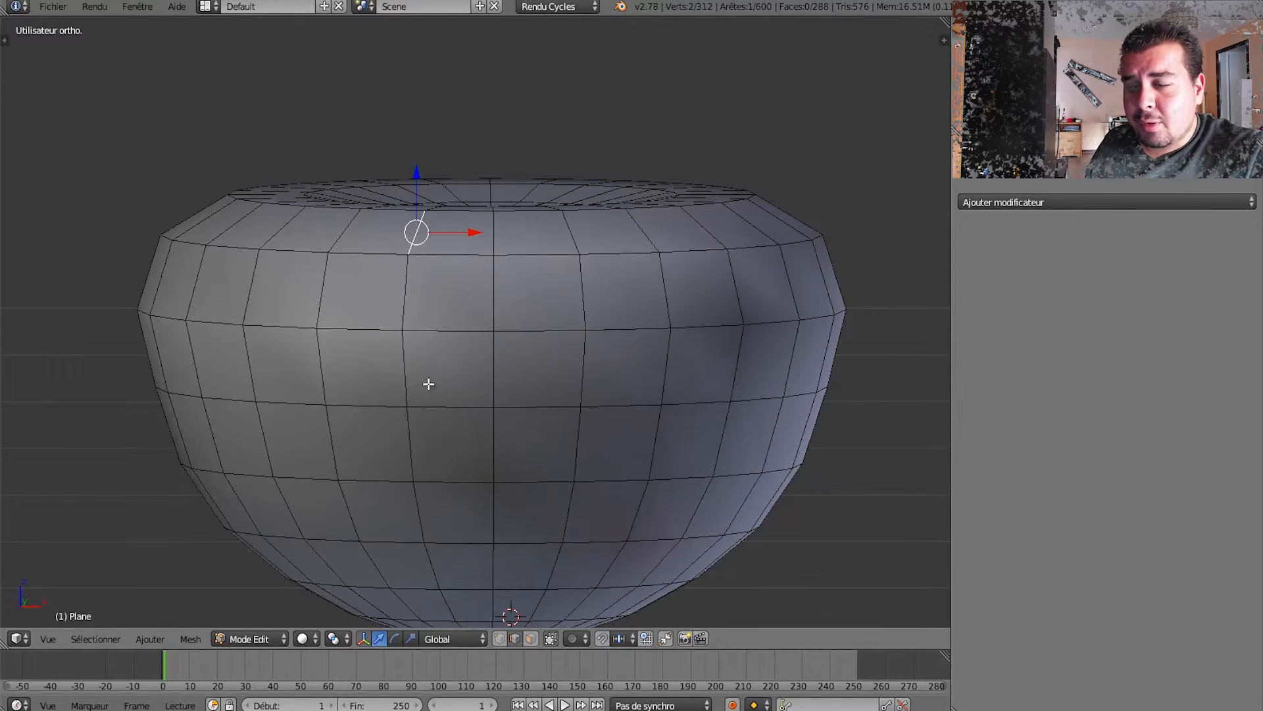
right_click(429, 385)
right_click(497, 445)
middle_click_drag(626, 476, 563, 341)
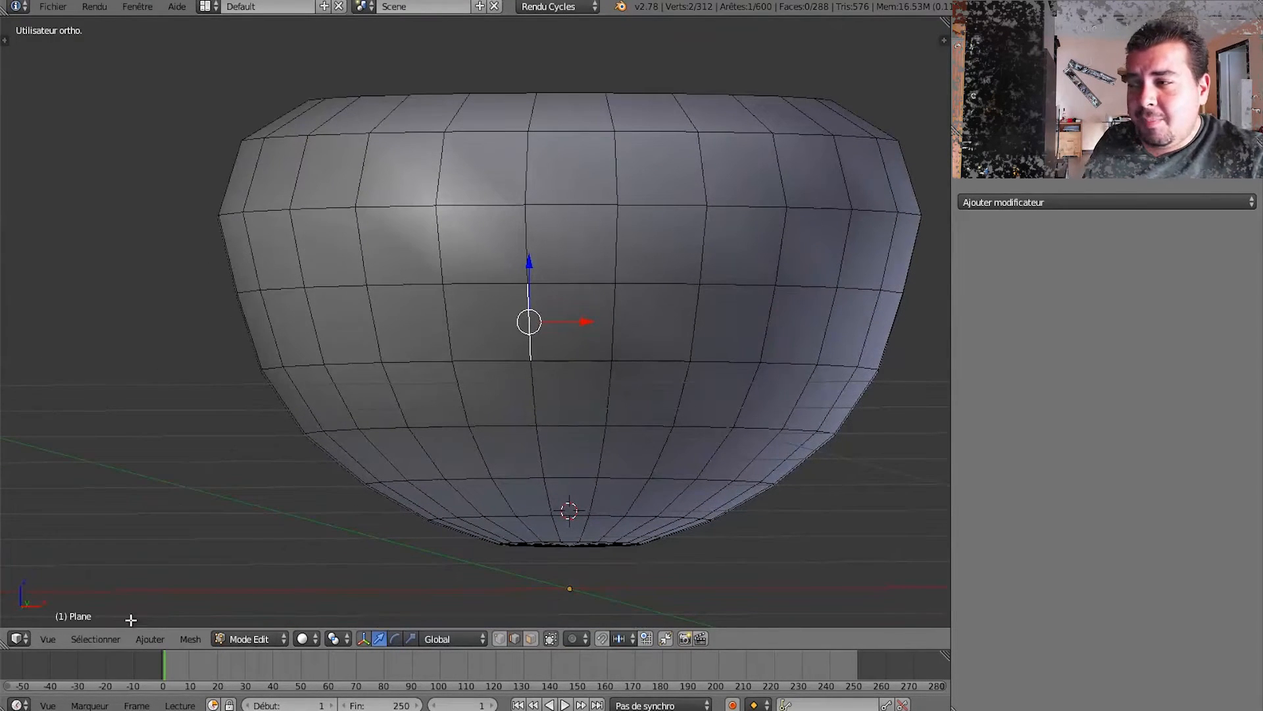
left_click(95, 638)
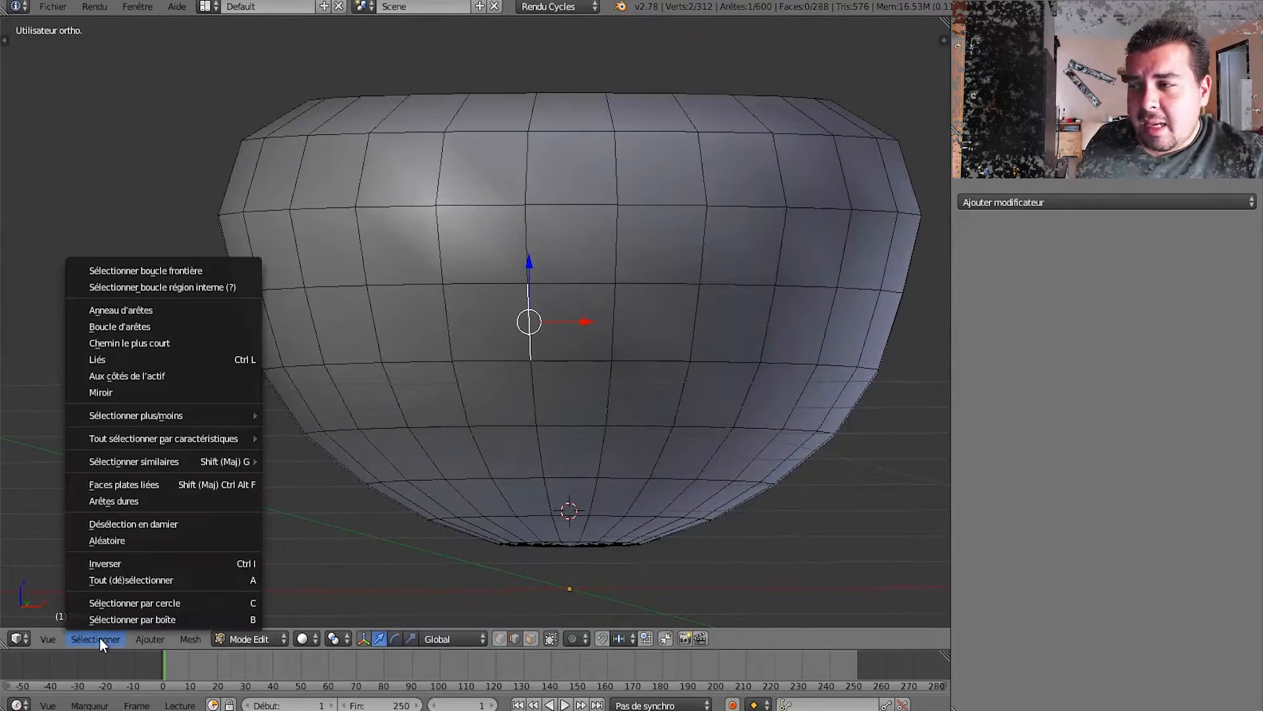
left_click(154, 310)
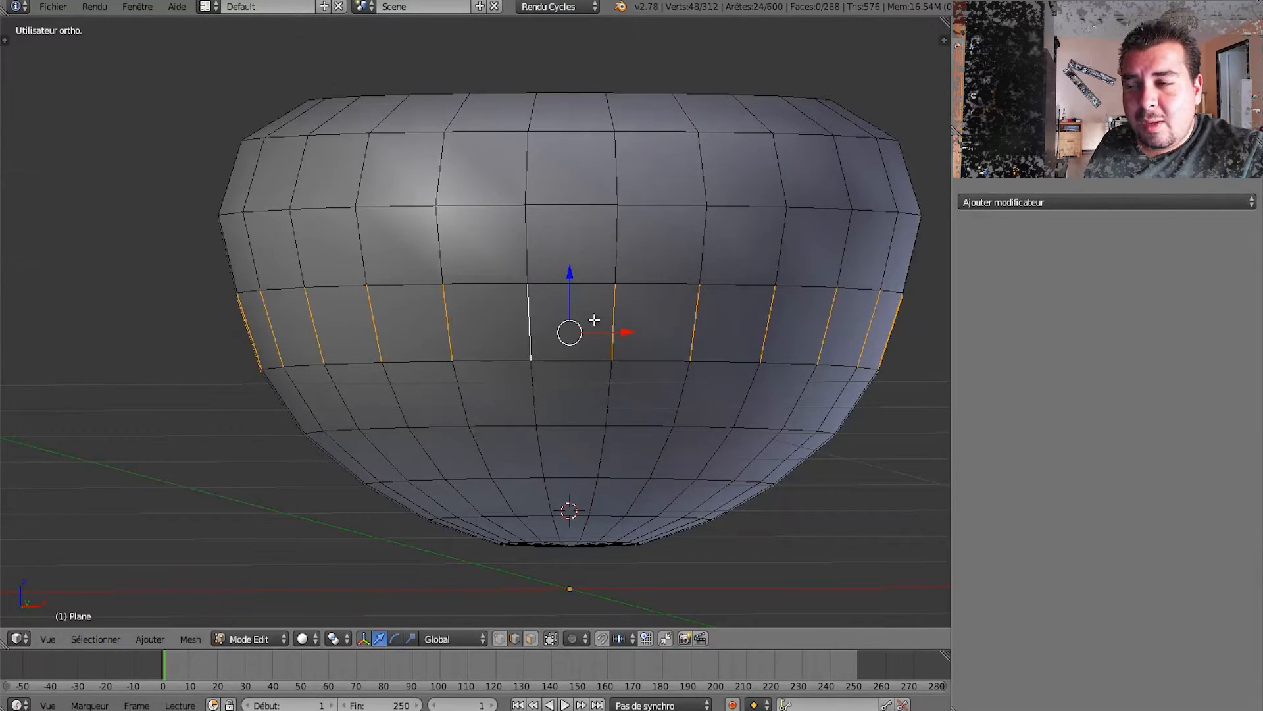
Reduce the edge ring to every other edge with Checker Deselect and extend those edges into full vertical edge loops.
middle_click_drag(594, 318, 604, 346)
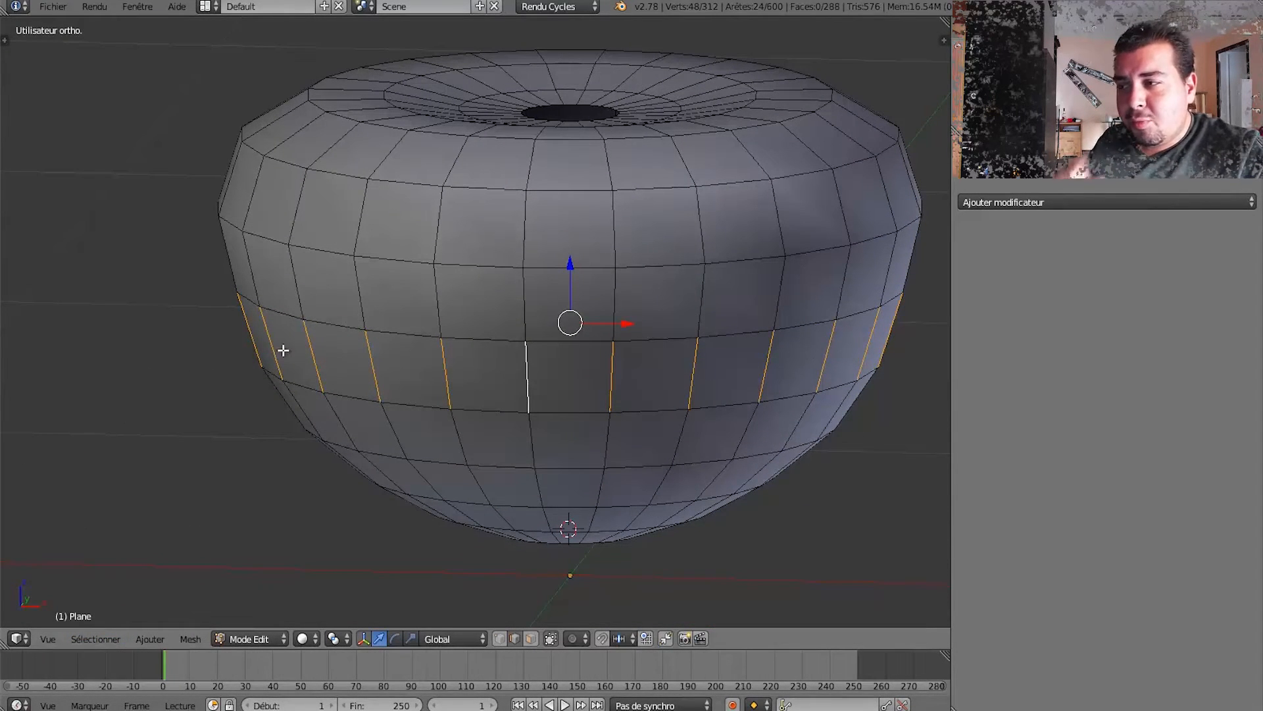
middle_click_drag(282, 350, 330, 322)
key("KP_1")
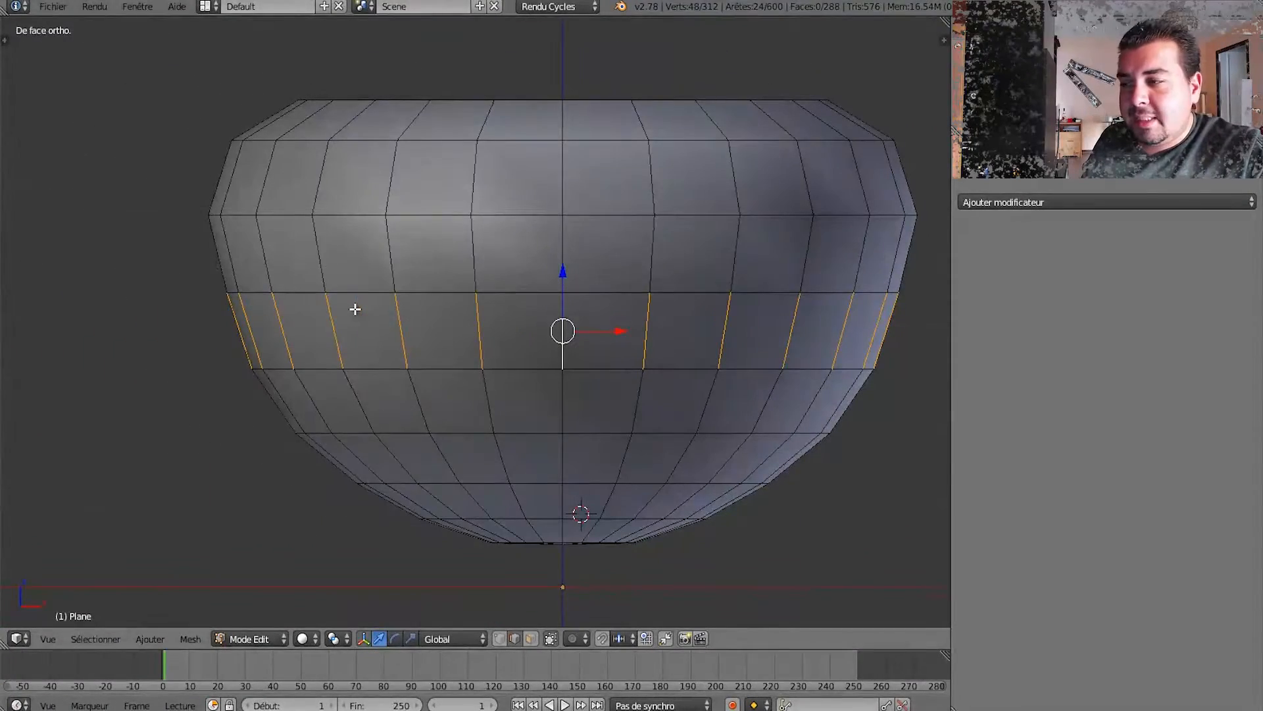
left_click(98, 640)
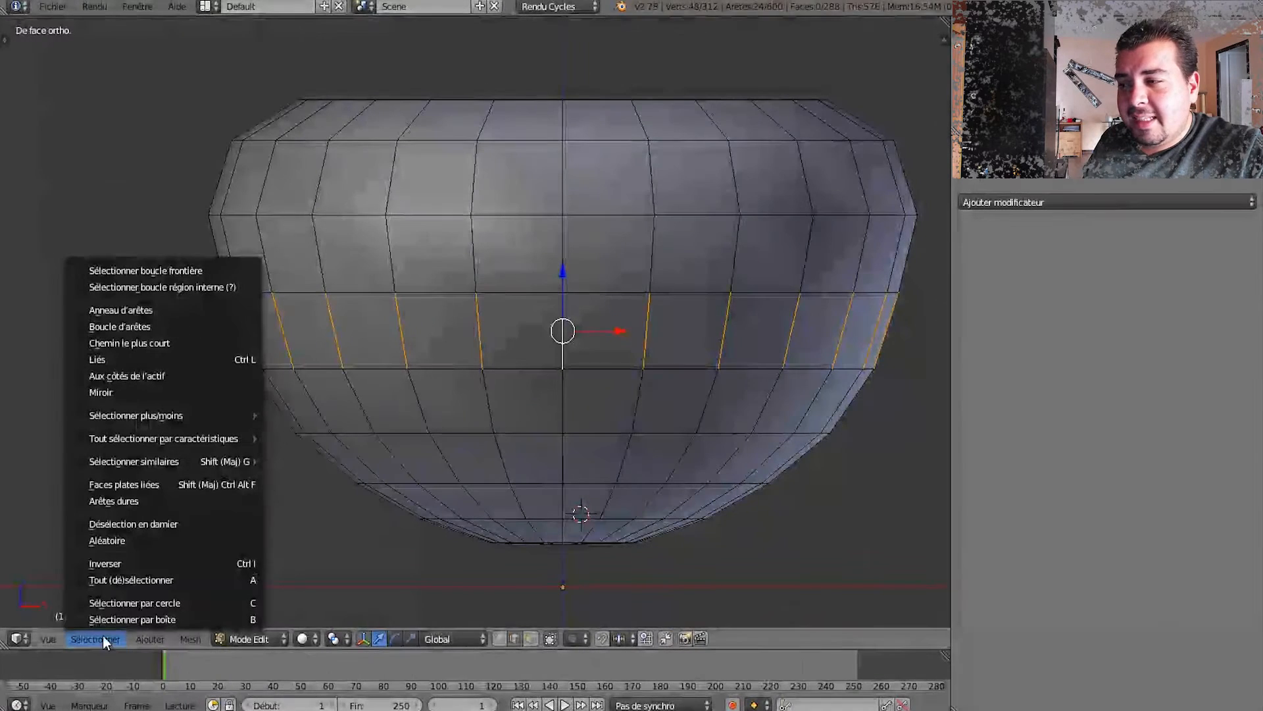
left_click(169, 523)
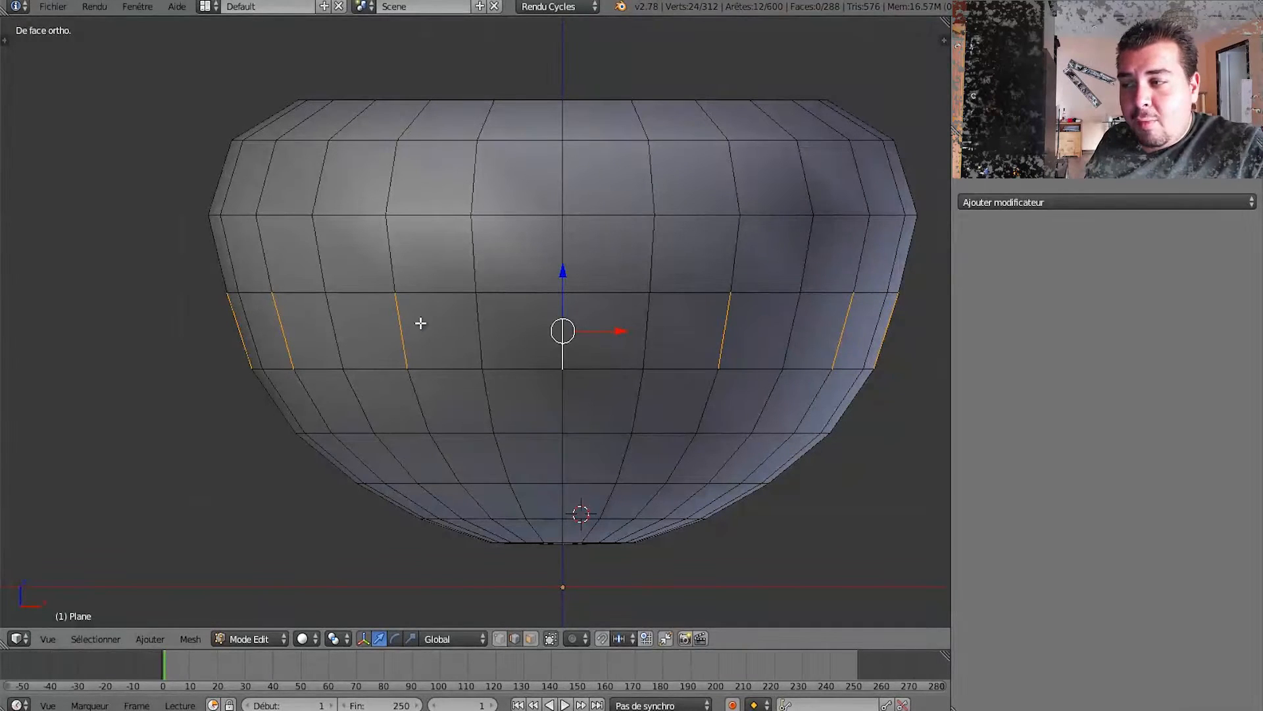
left_click(107, 637)
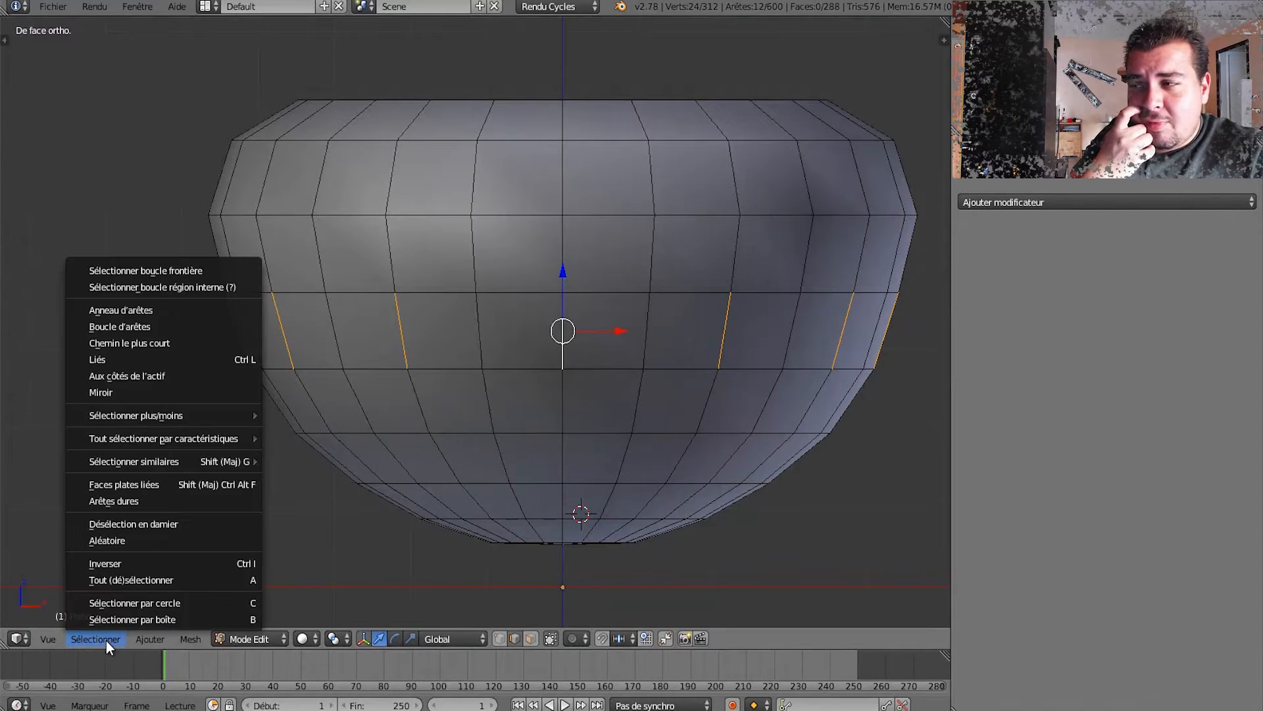
left_click(160, 325)
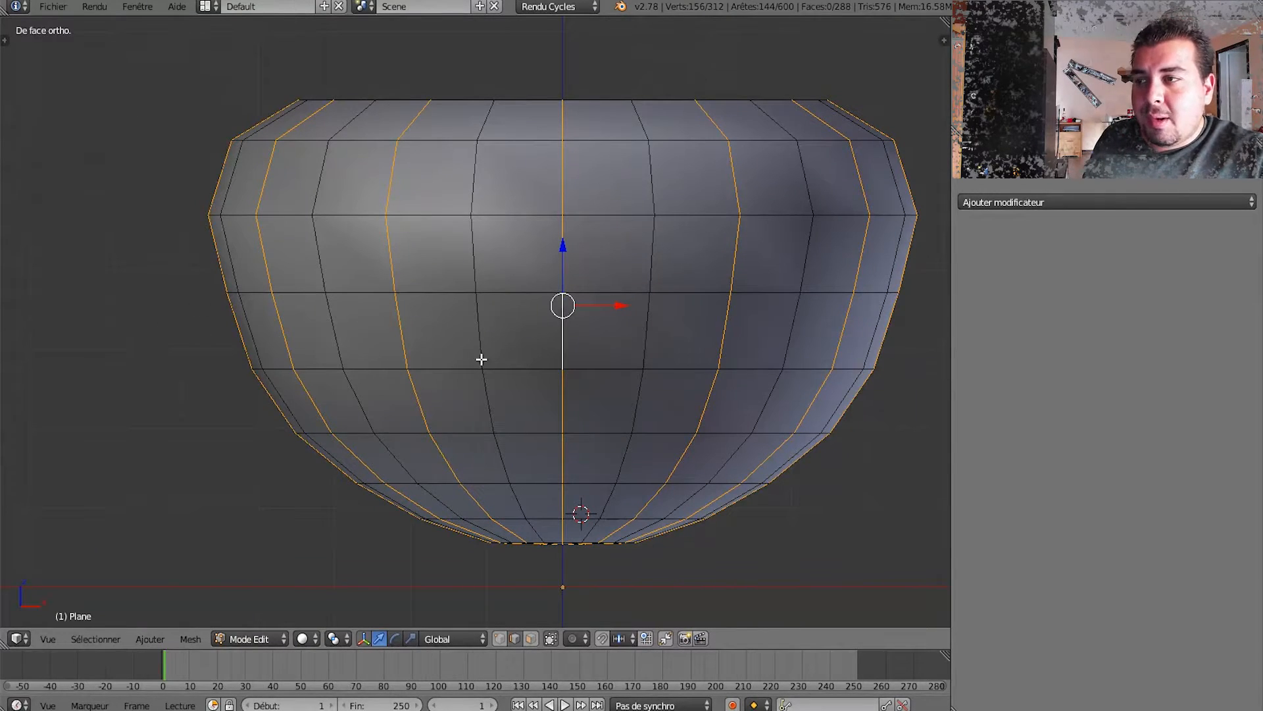
Shrink the selected alternate vertical loops inward along their normals by about 0.035 to form grooves.
middle_click_drag(481, 359, 539, 460)
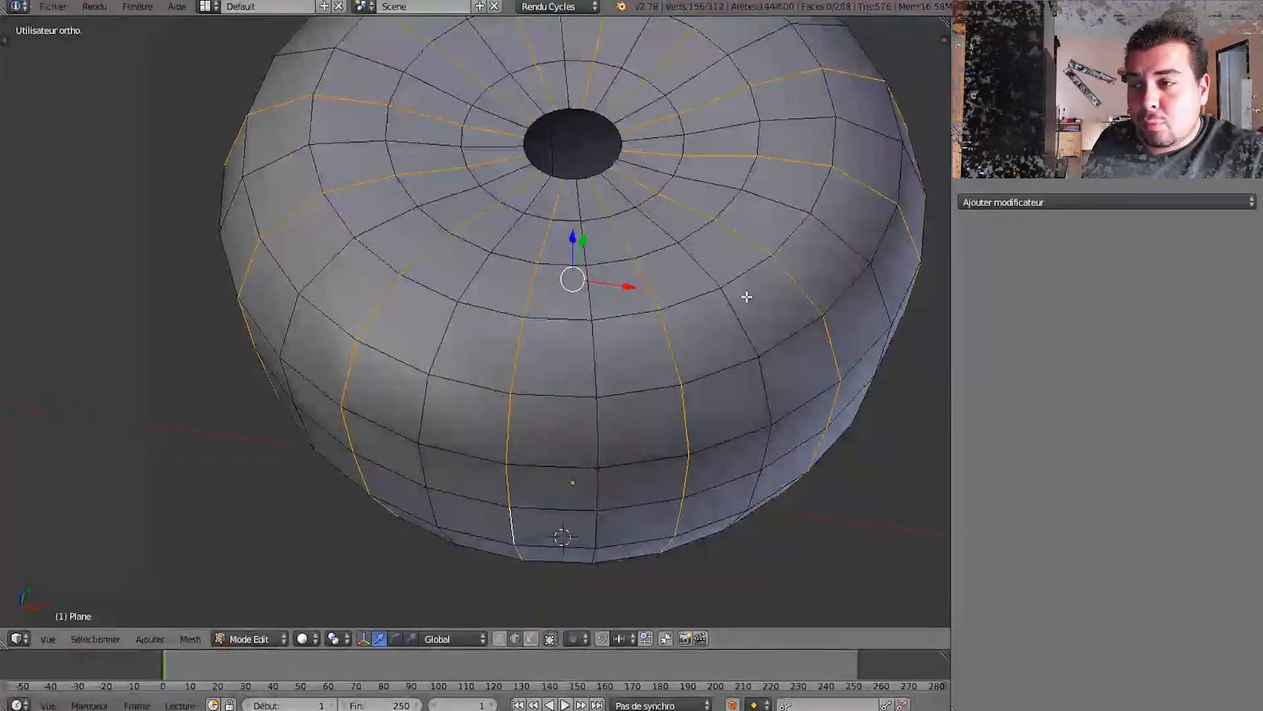
middle_click_drag(707, 490, 792, 339)
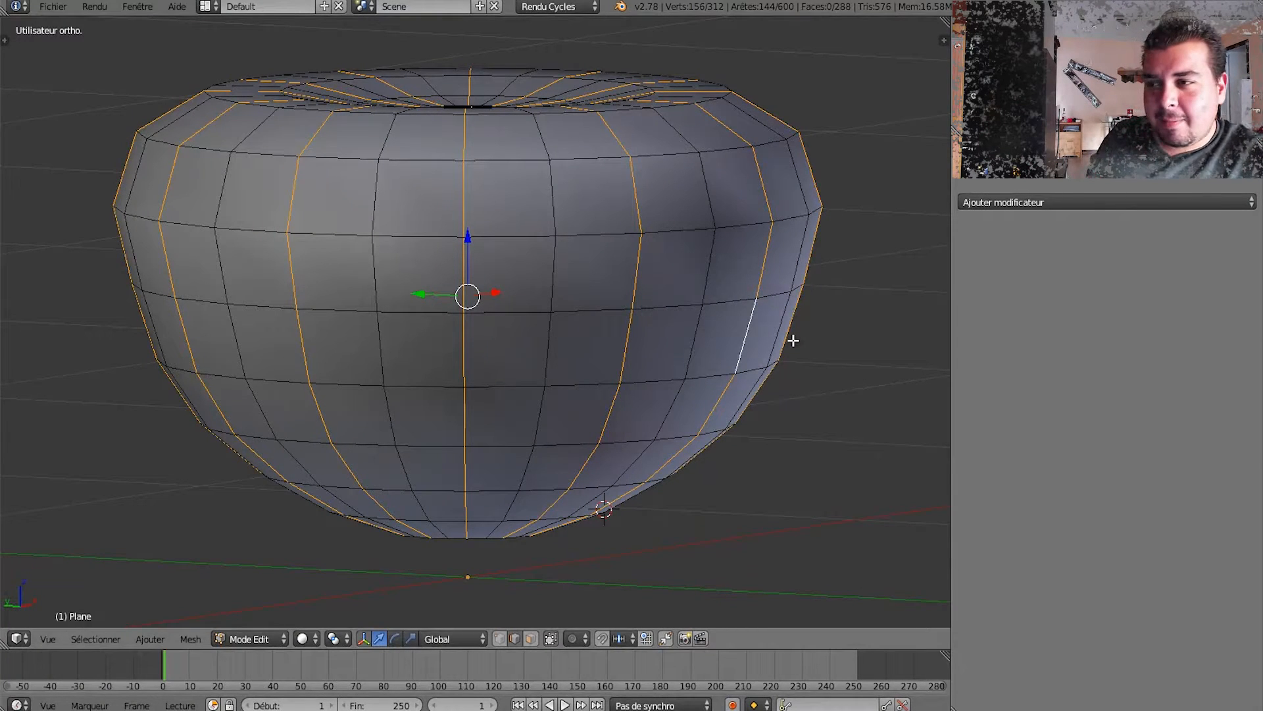
key("alt+s")
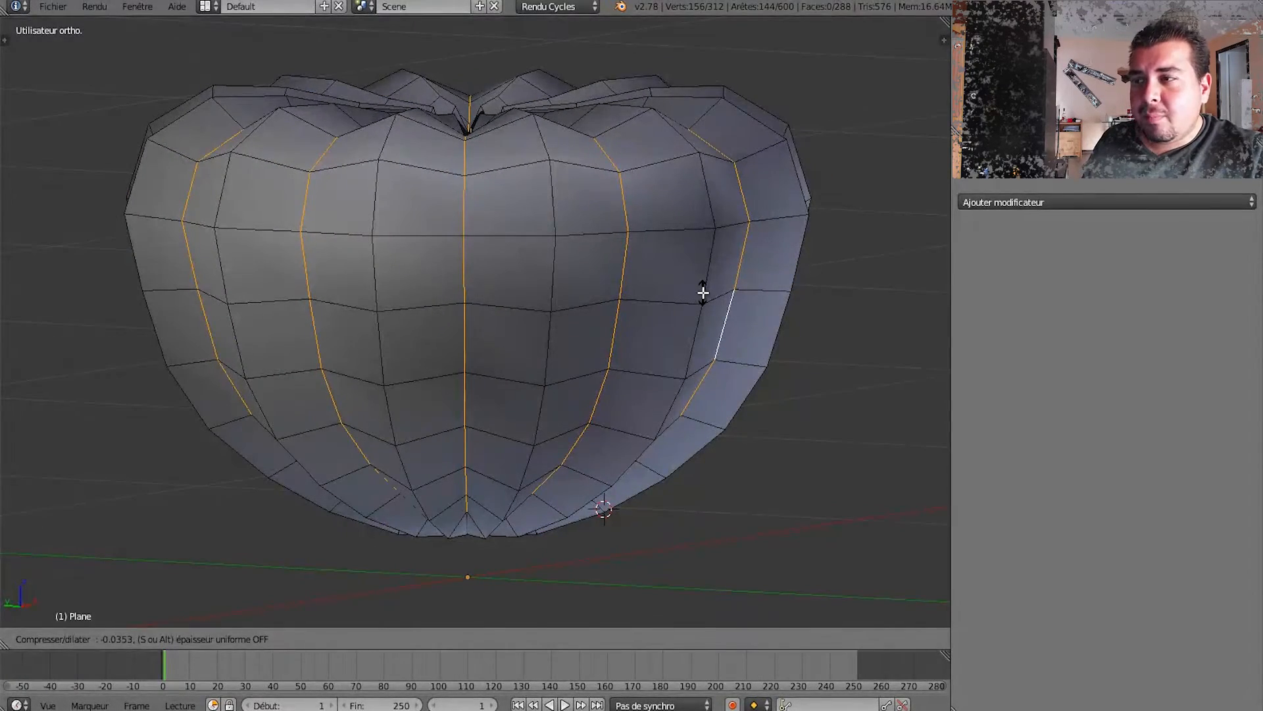
left_click(703, 292)
Invert the selection in vertex selection mode to pick the protruding vertical loops between the grooves.
middle_click_drag(702, 293, 607, 367)
middle_click_drag(606, 415, 552, 304)
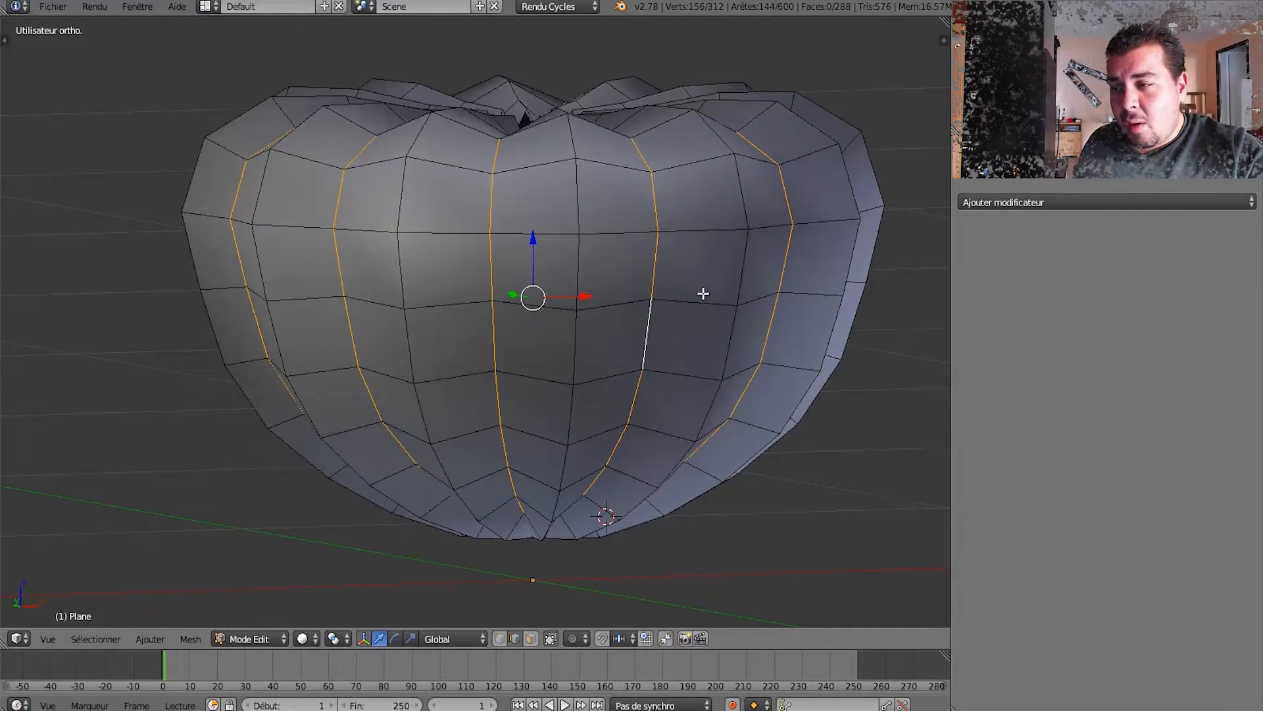
left_click(500, 638)
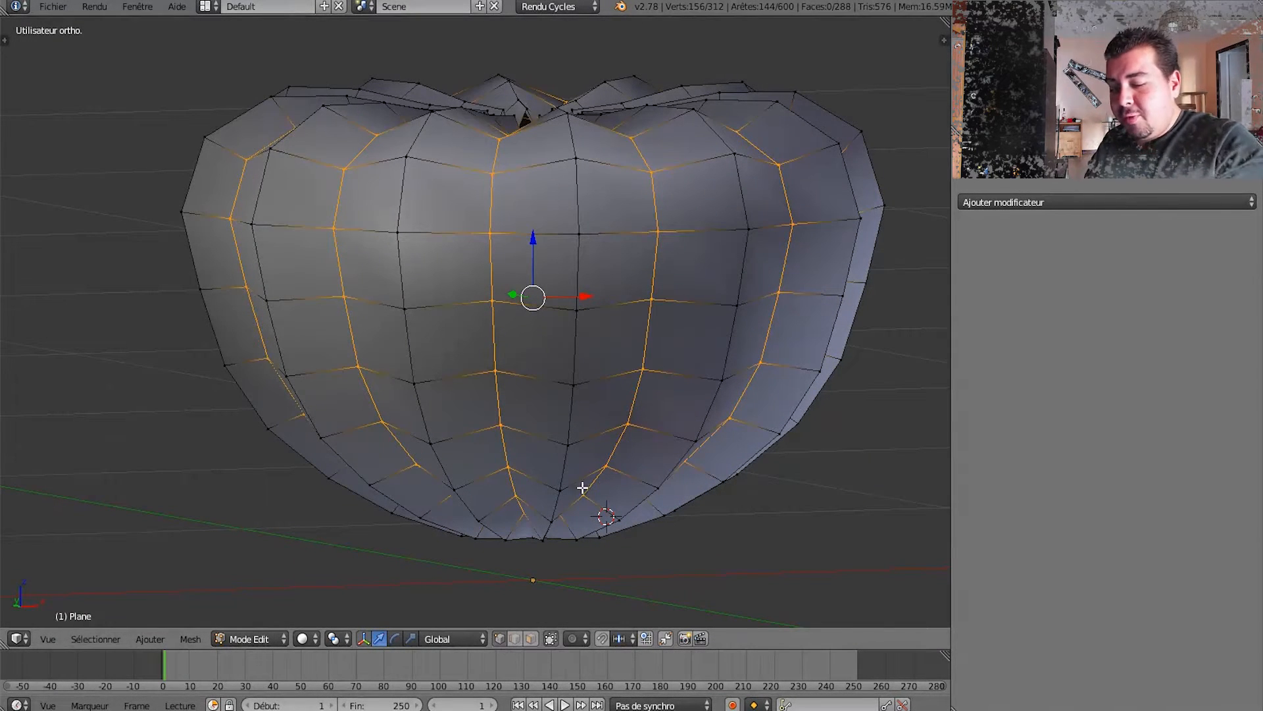
key("ctrl+i")
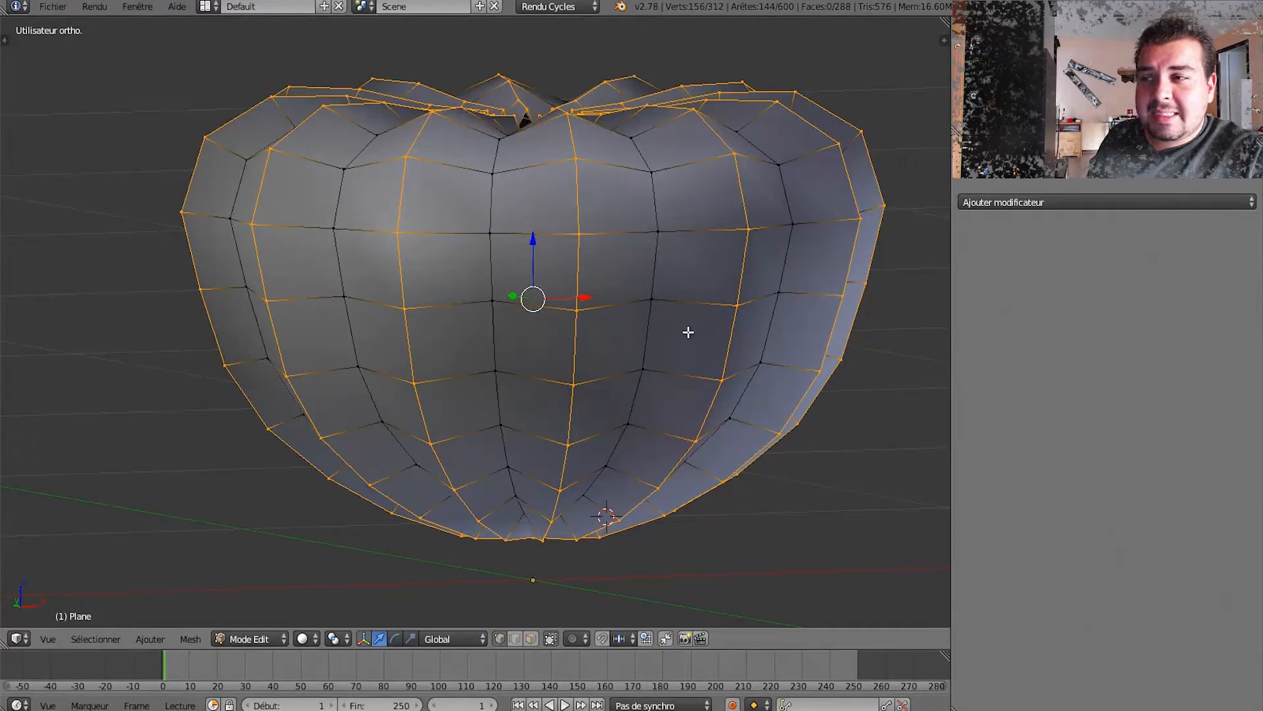
middle_click_drag(594, 225, 770, 262)
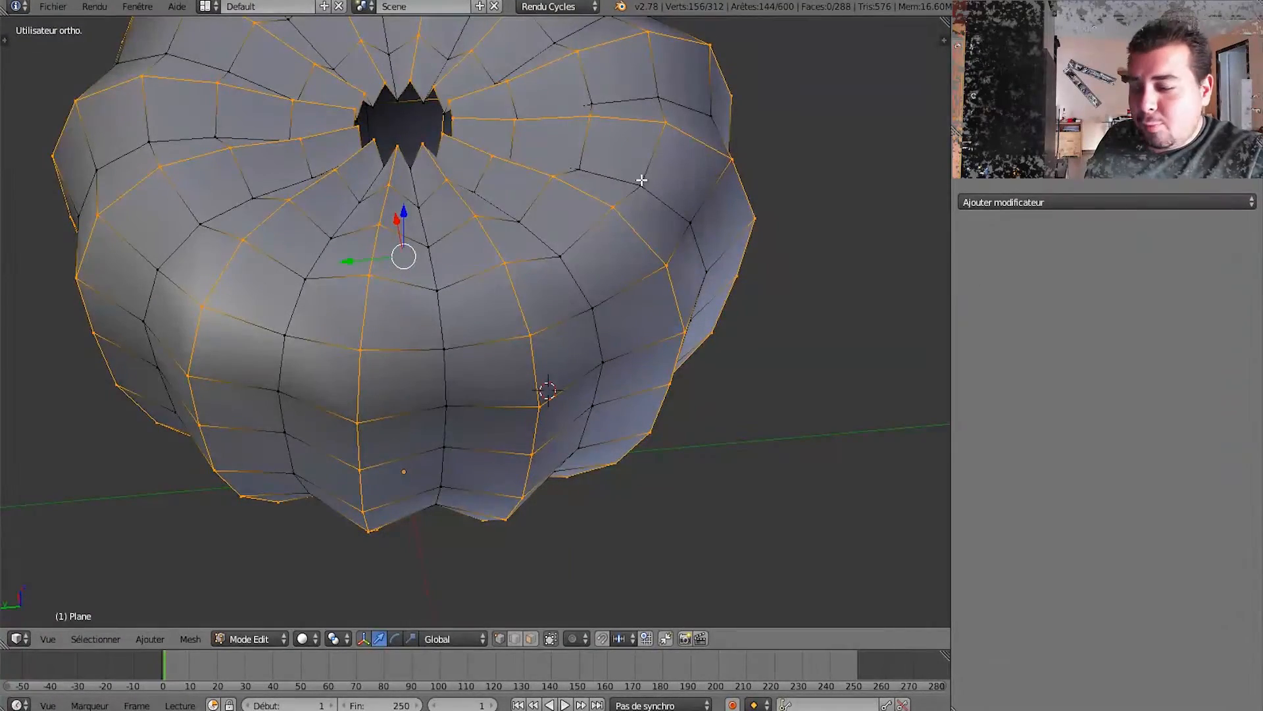
middle_click_drag(642, 180, 558, 182)
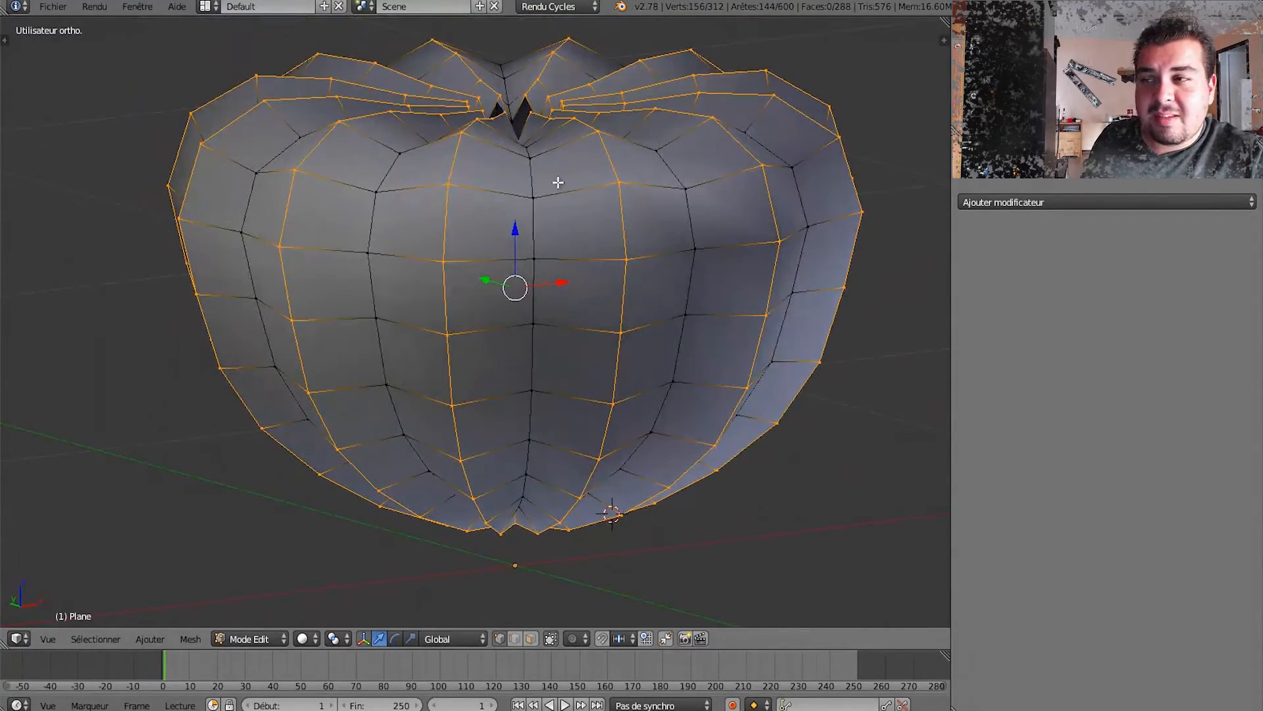
middle_click_drag(554, 244, 533, 232)
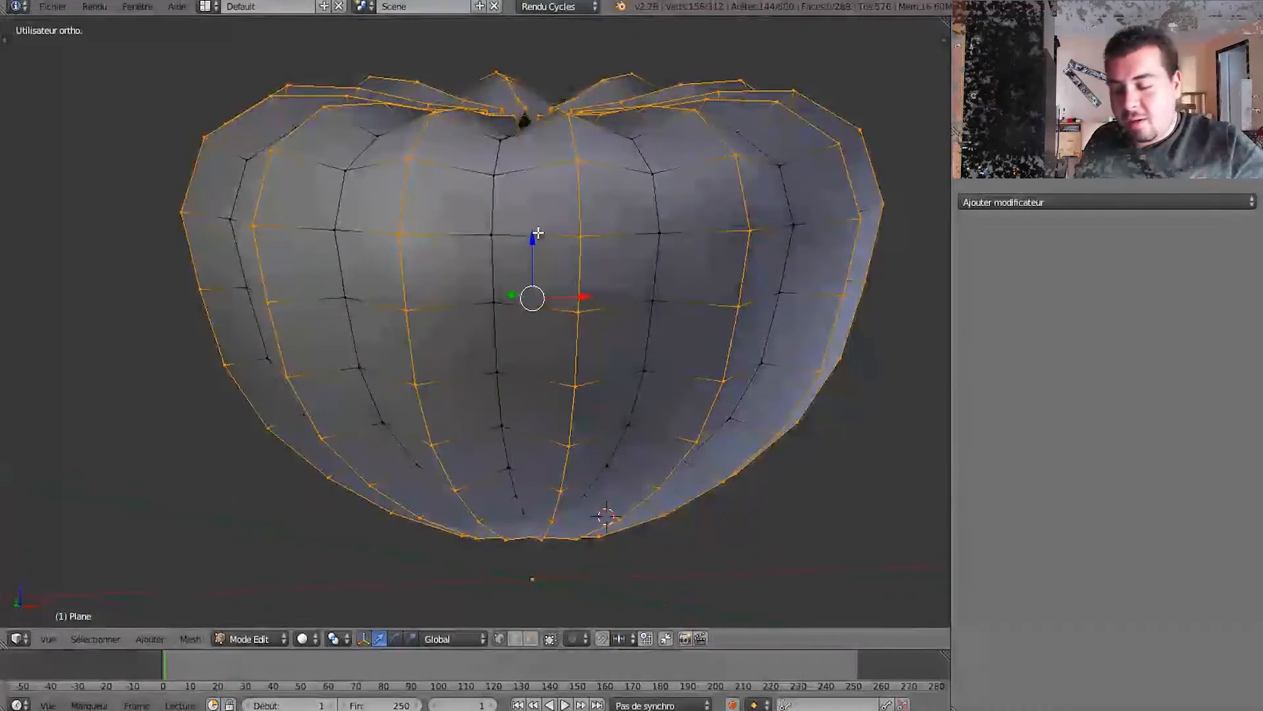
Bevel the protruding vertical loops with an offset of about 0.104 and one segment.
key("b")
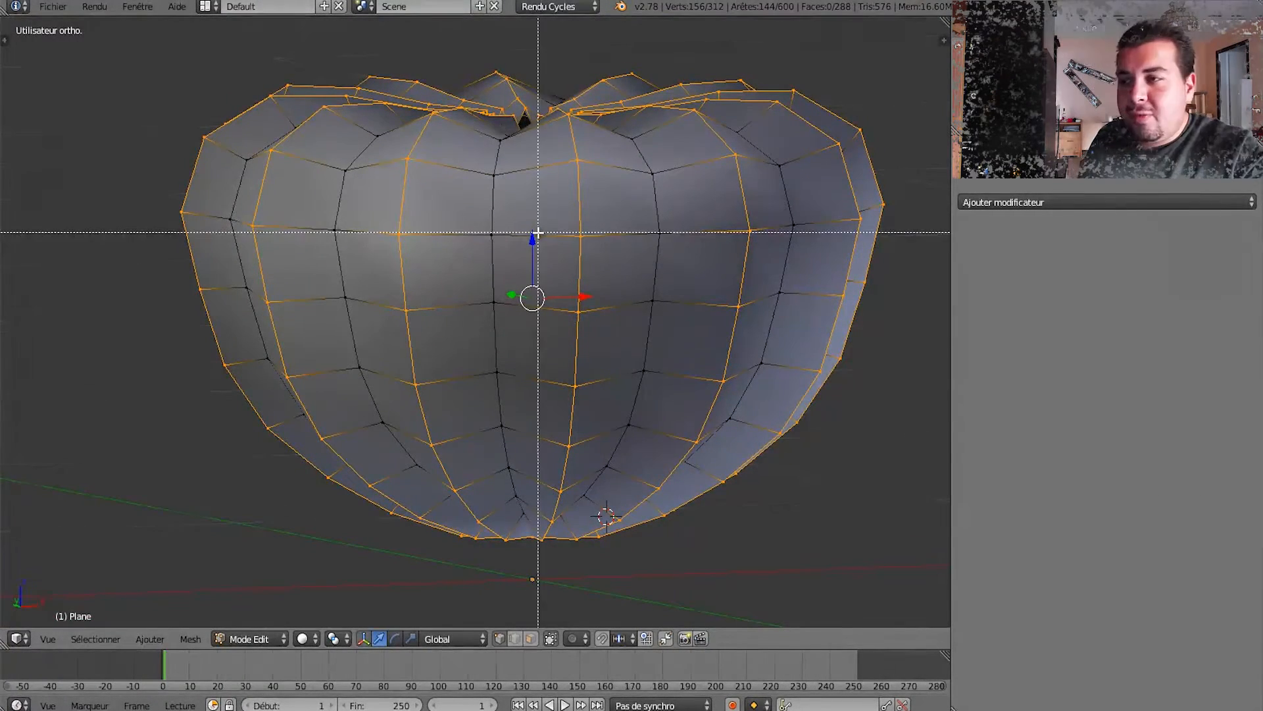
key("Escape")
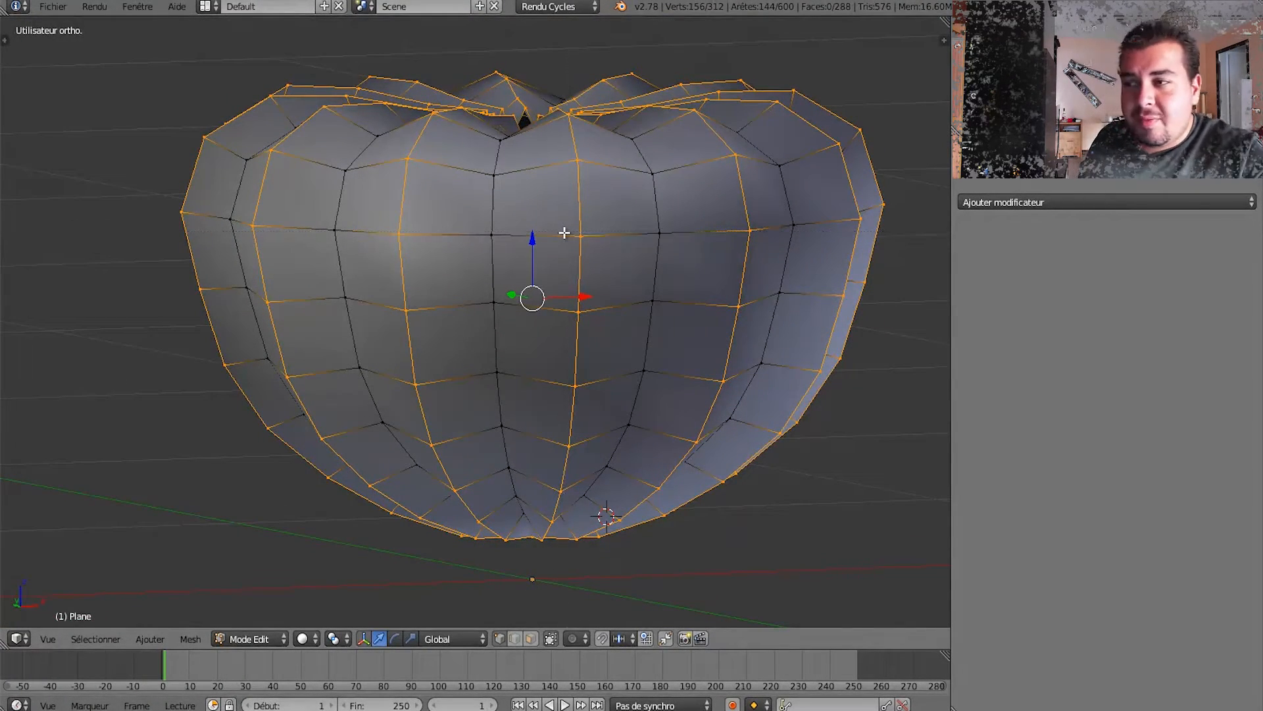
key("ctrl+b")
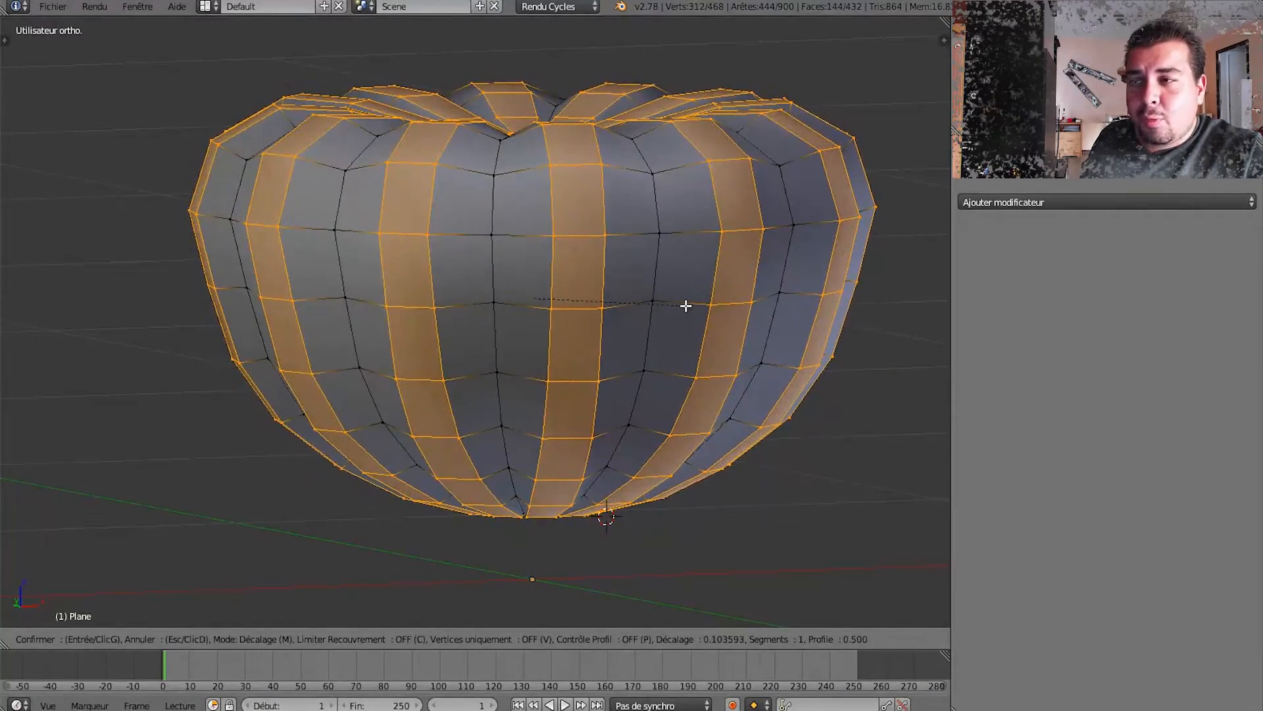
left_click(685, 305)
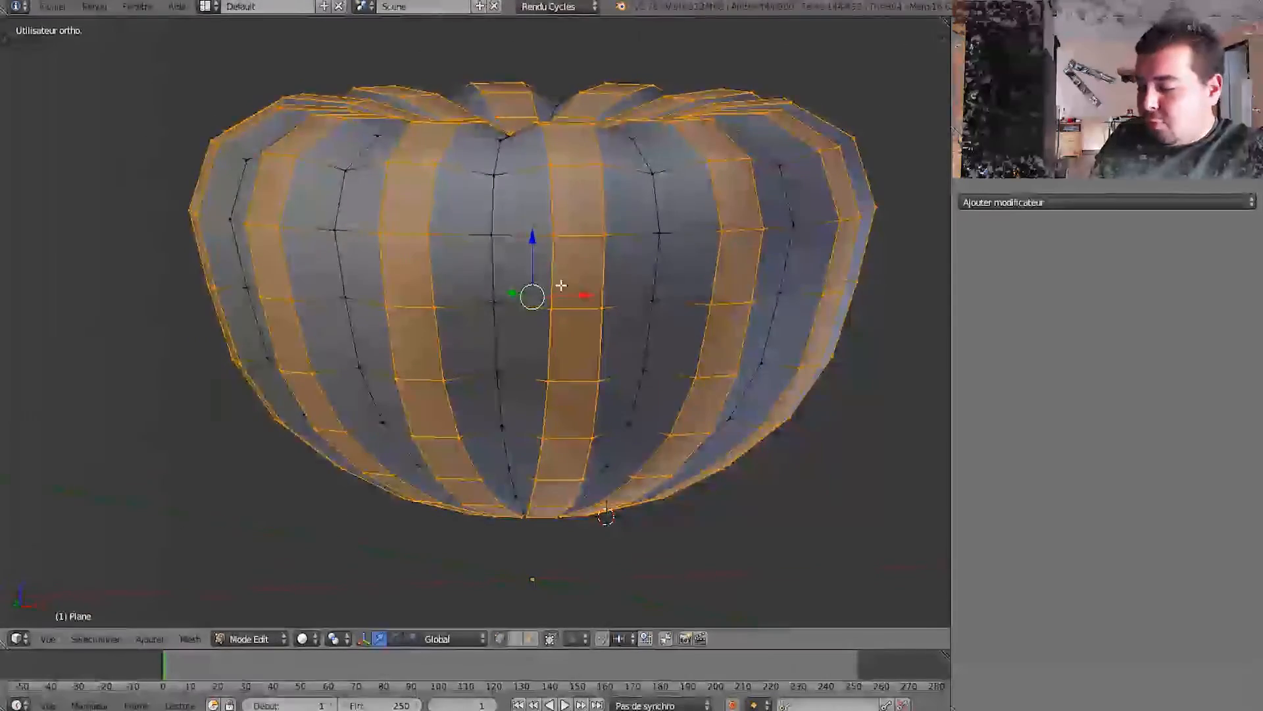
Clear the selection to examine the bevelled ribs, and undo the deselection.
middle_click_drag(552, 269, 627, 332)
key("a")
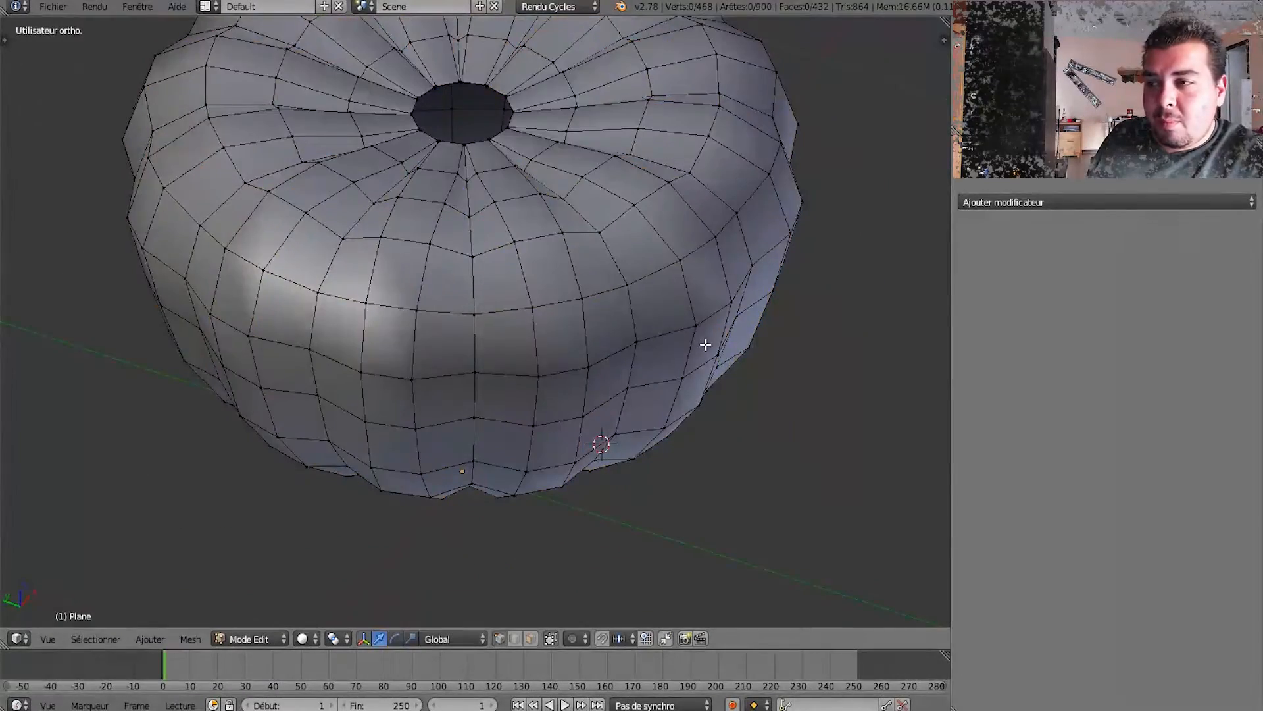
middle_click_drag(706, 344, 629, 436)
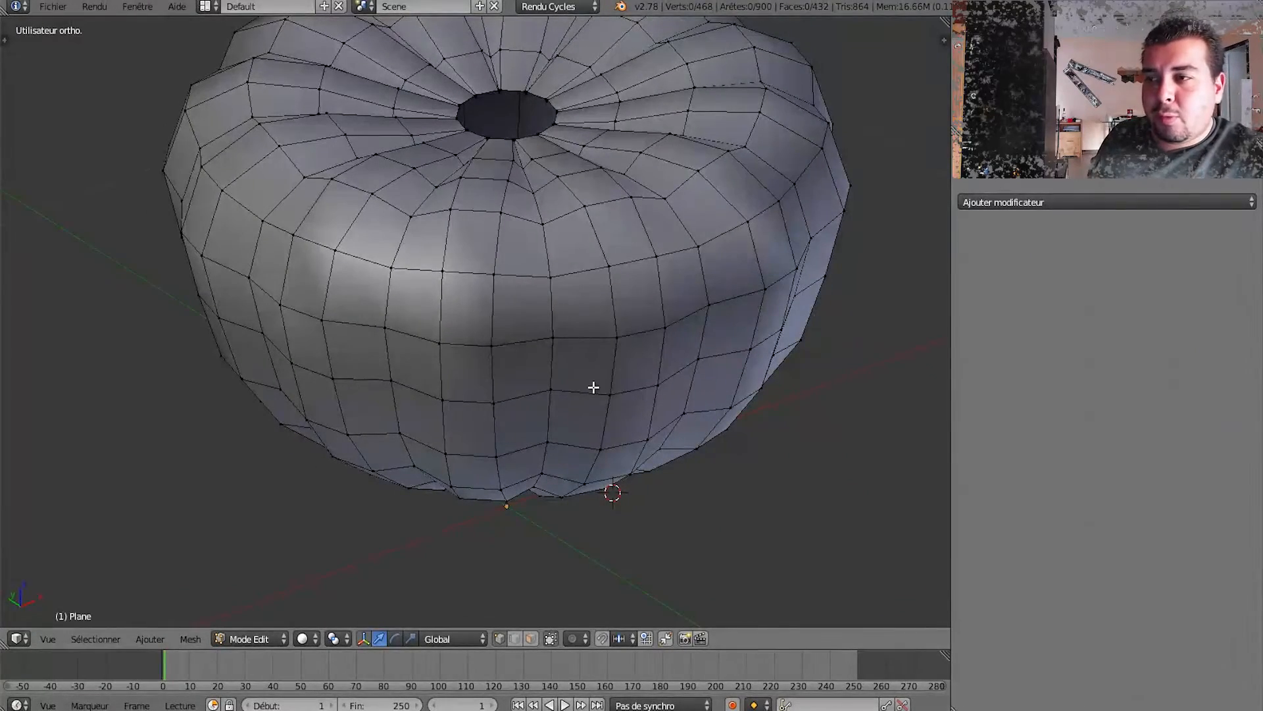
key("ctrl+z")
Invert the selection in vertex selection mode to pick the groove loops between the bevelled strips.
middle_click_drag(605, 375, 600, 267)
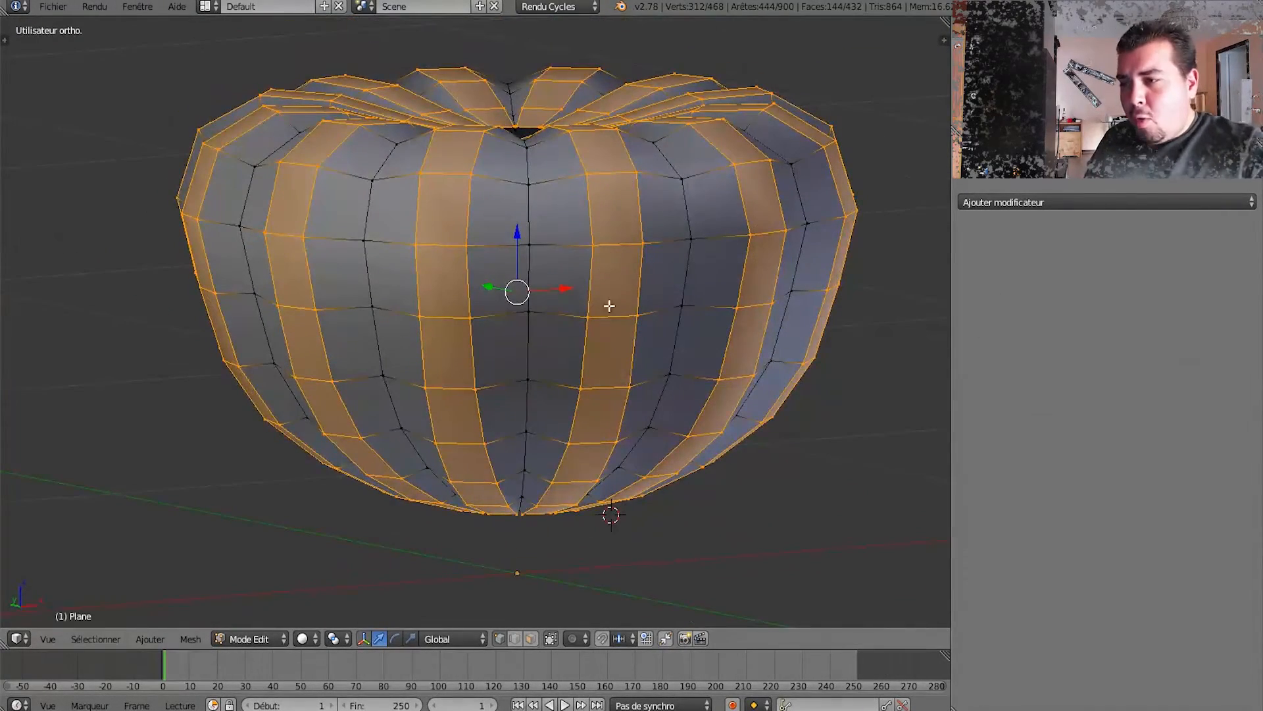
left_click(515, 639)
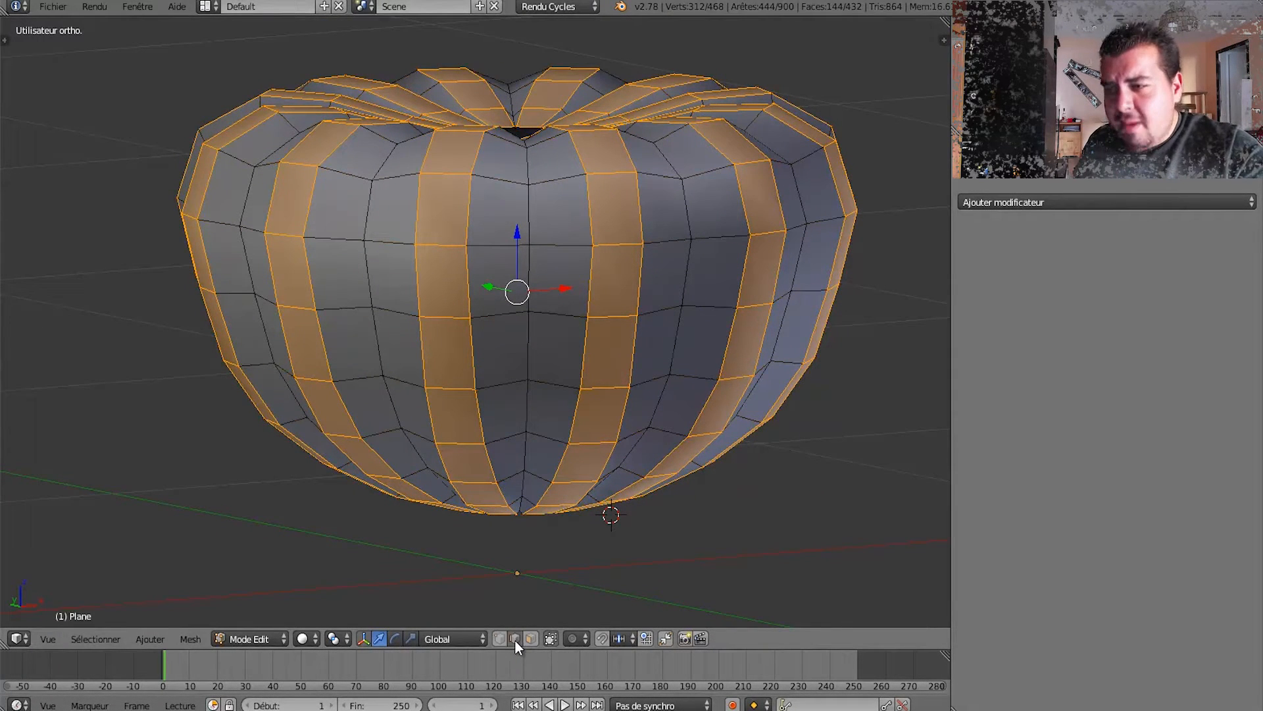
left_click(502, 638)
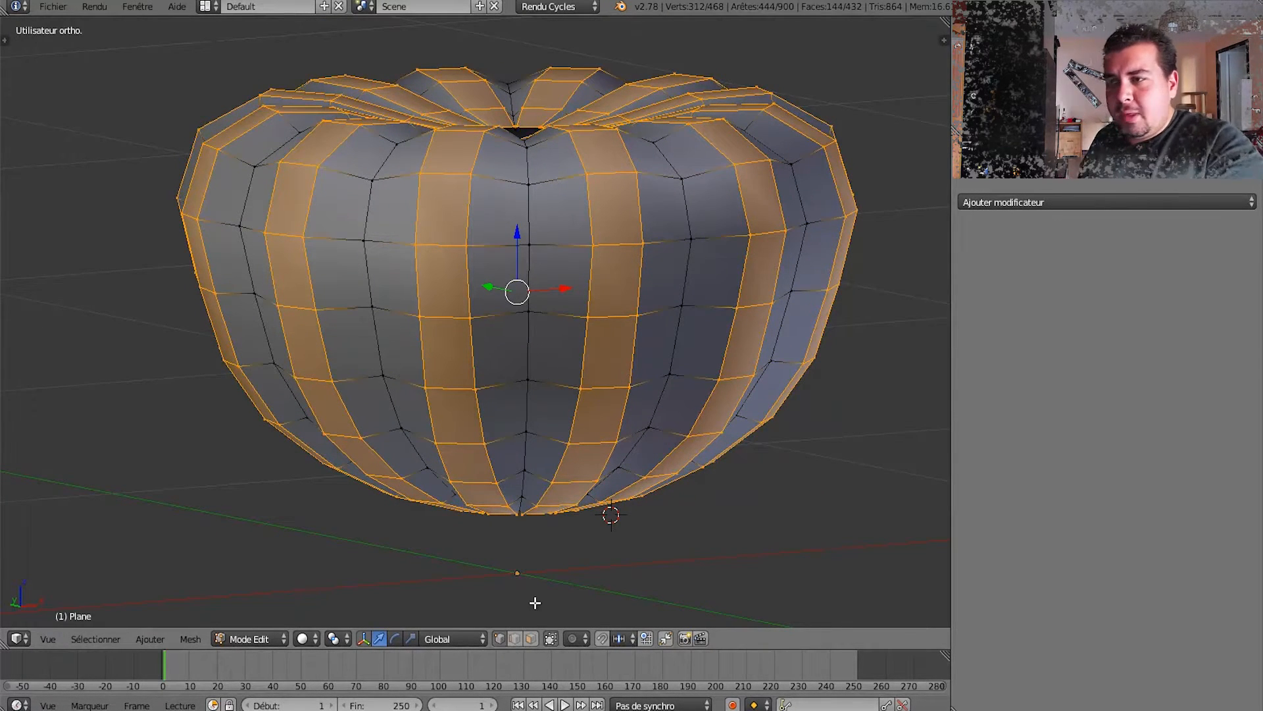
key("ctrl+i")
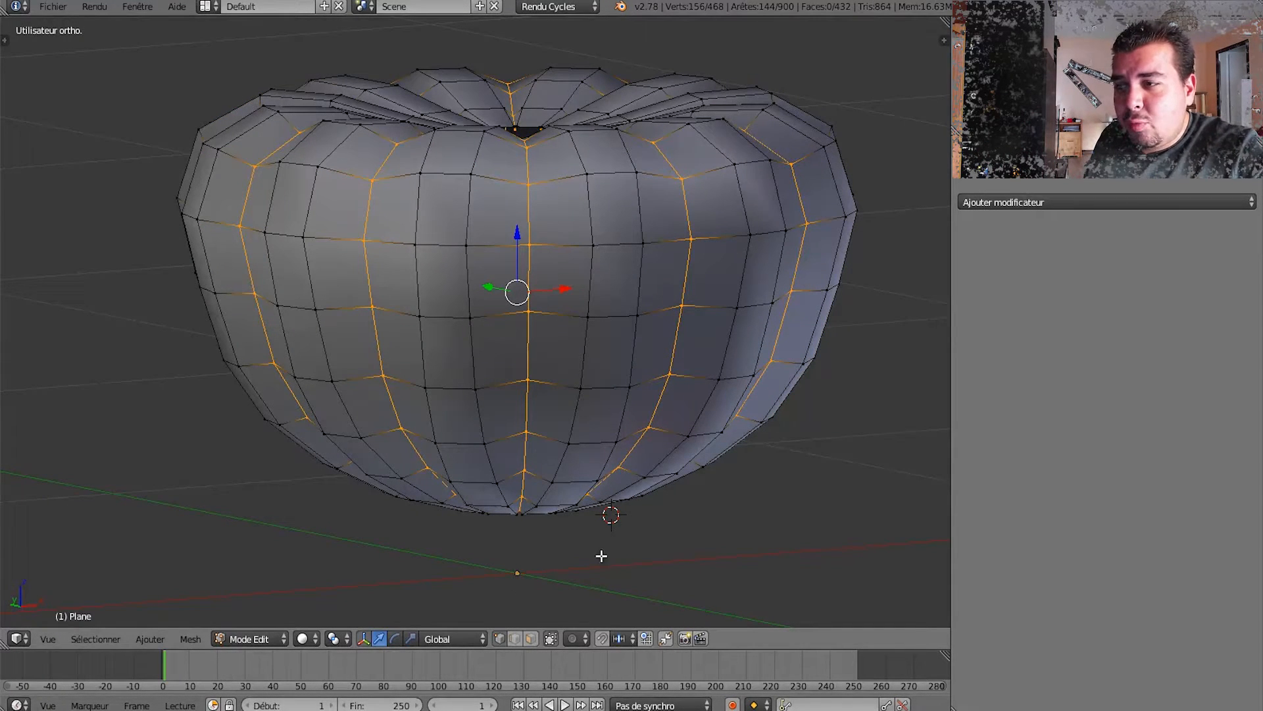
Shrink the groove loops further inward along their normals to deepen the creases between the ribs.
middle_click_drag(573, 432, 560, 385)
key("alt+s")
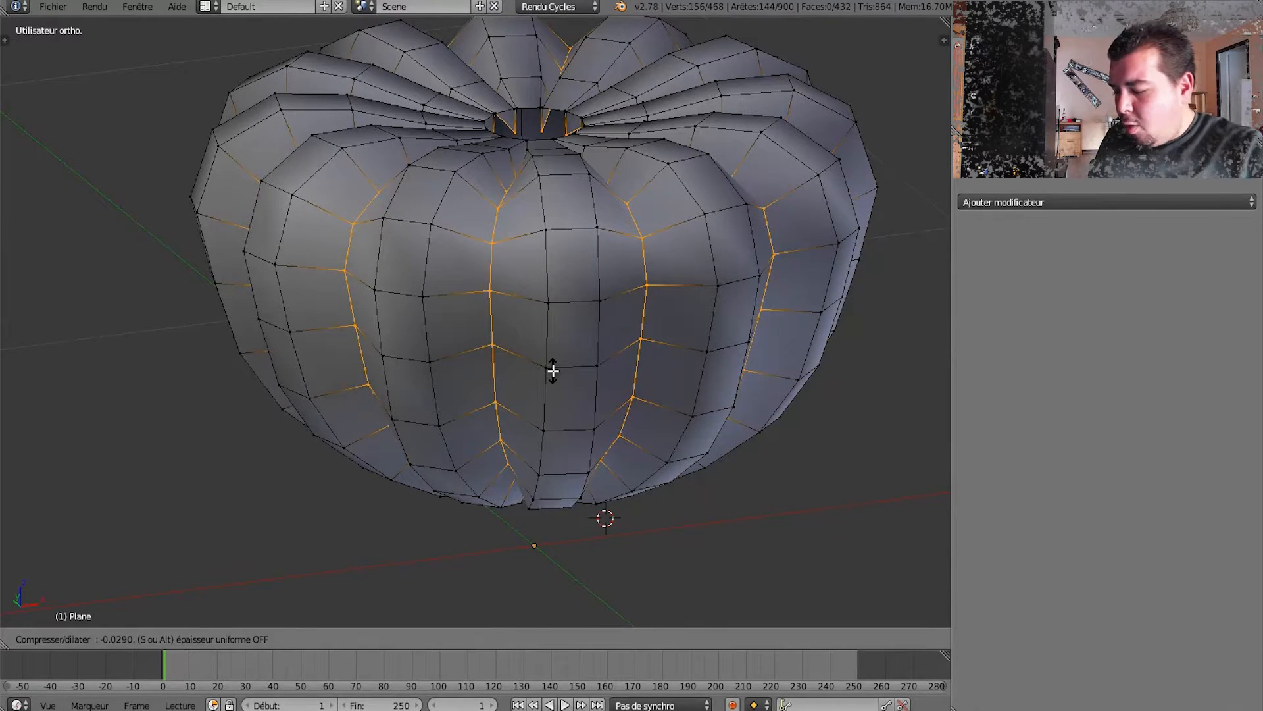
key("alt")
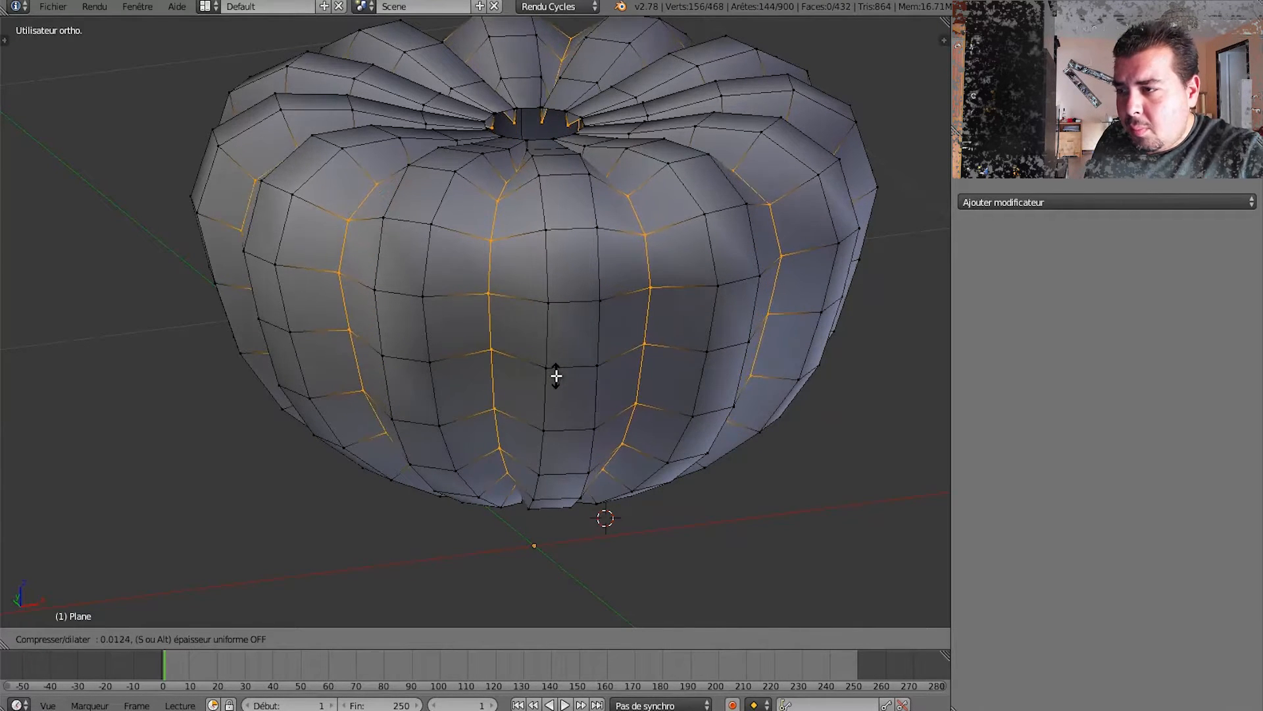
left_click(557, 373)
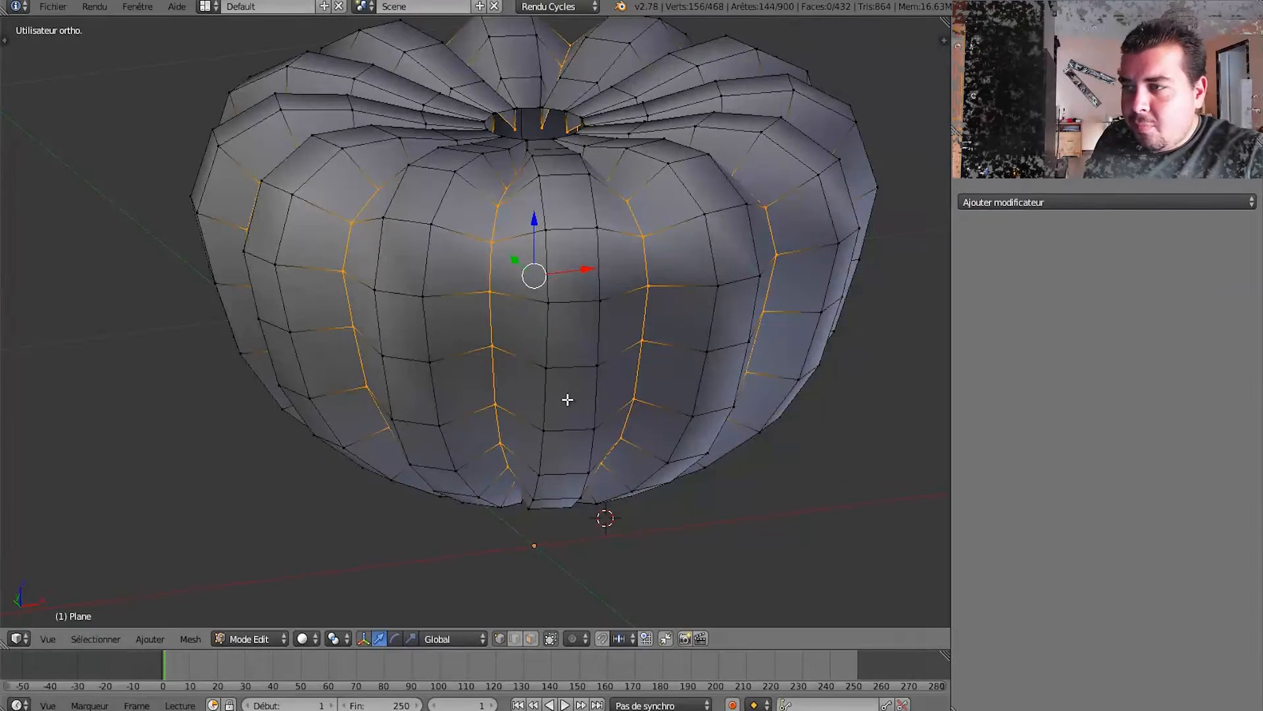
Bevel the groove loops with an offset of about 0.004 and one segment, and clear the selection.
key("ctrl+b")
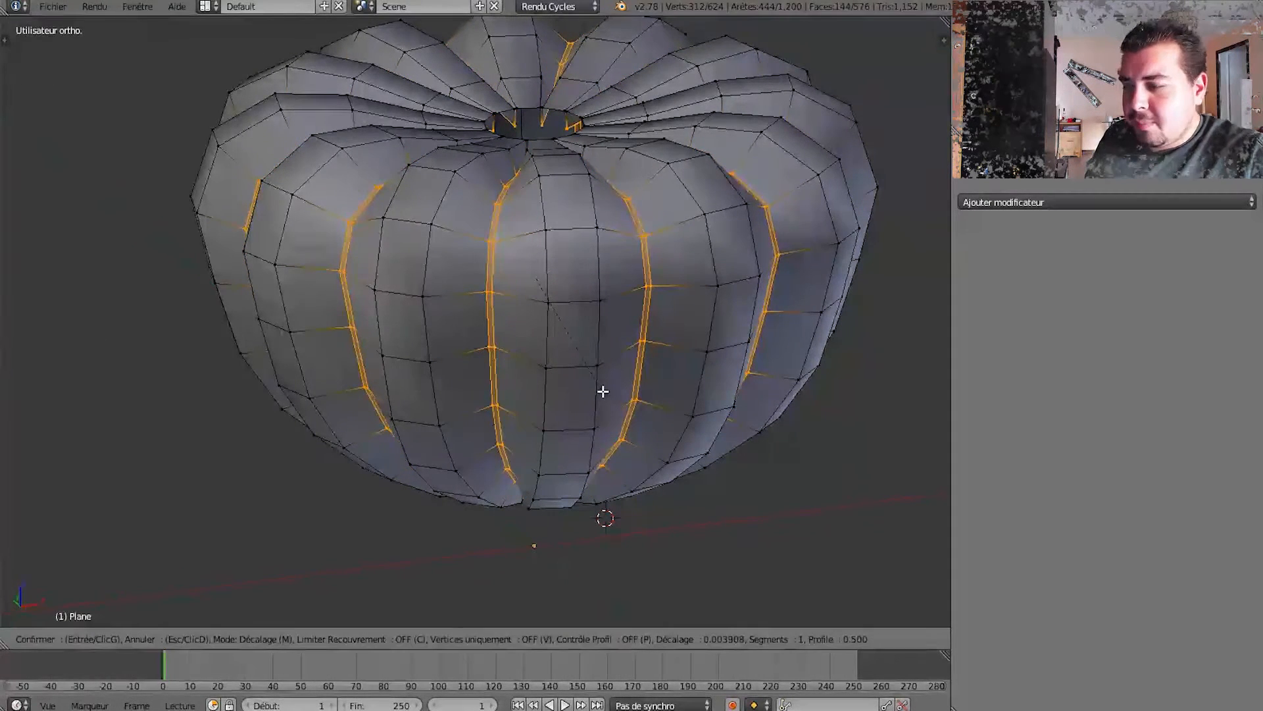
left_click(603, 391)
key("a")
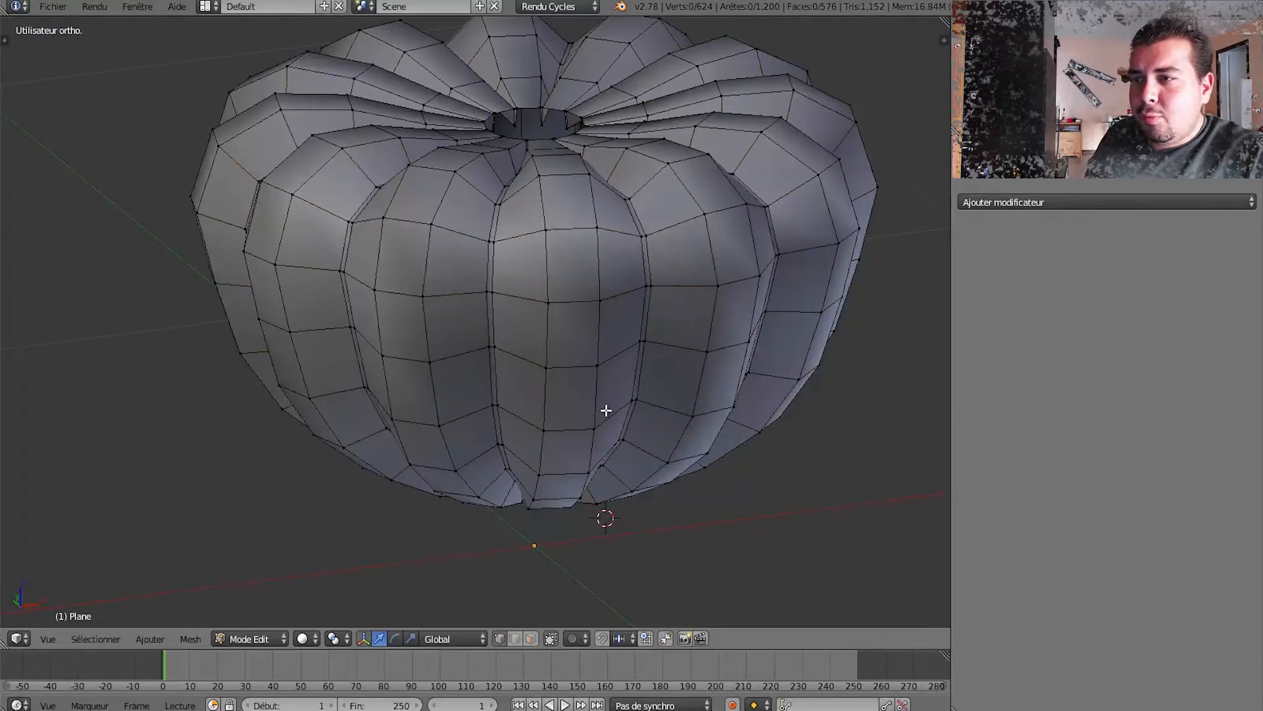
Add a Subdivision Surface modifier with 2 view subdivisions to the ribbed body and apply it in Object Mode.
key("Tab")
middle_click_drag(612, 417, 839, 392)
middle_click_drag(611, 222, 598, 290)
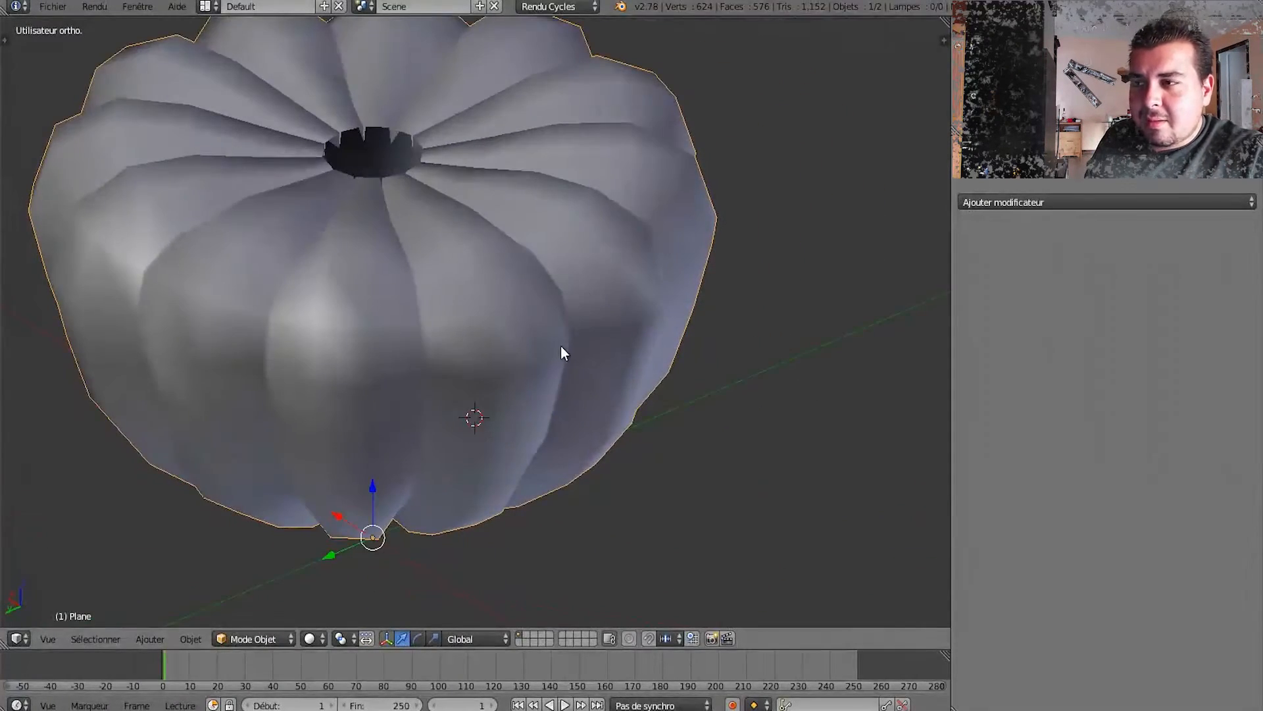
middle_click_drag(561, 349, 613, 232)
middle_click_drag(615, 338, 558, 397)
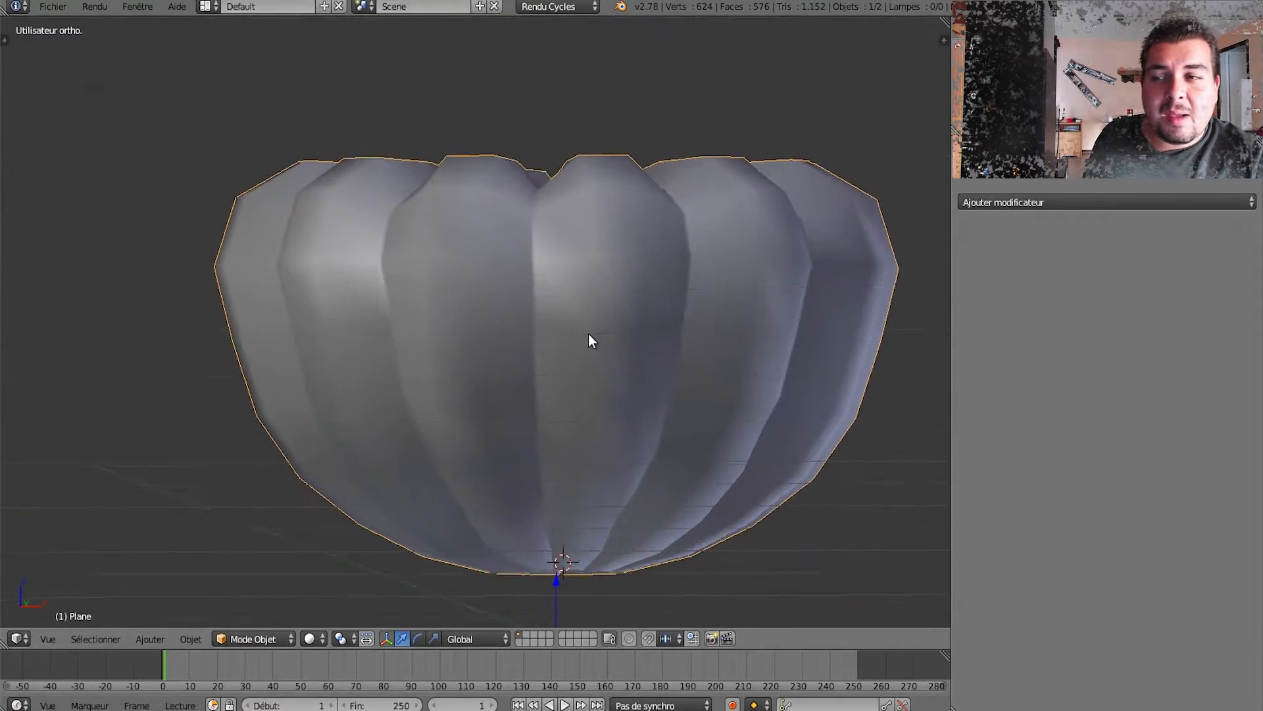
left_click(1043, 204)
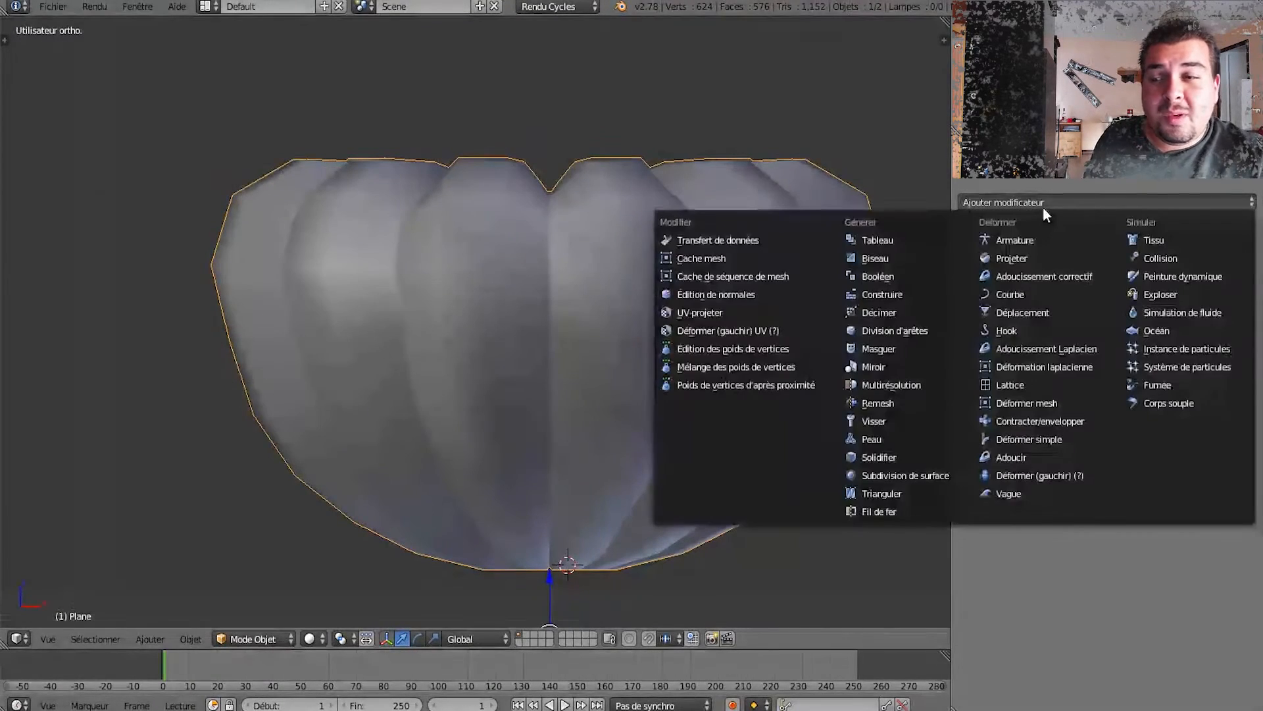
left_click(914, 477)
left_click(1093, 315)
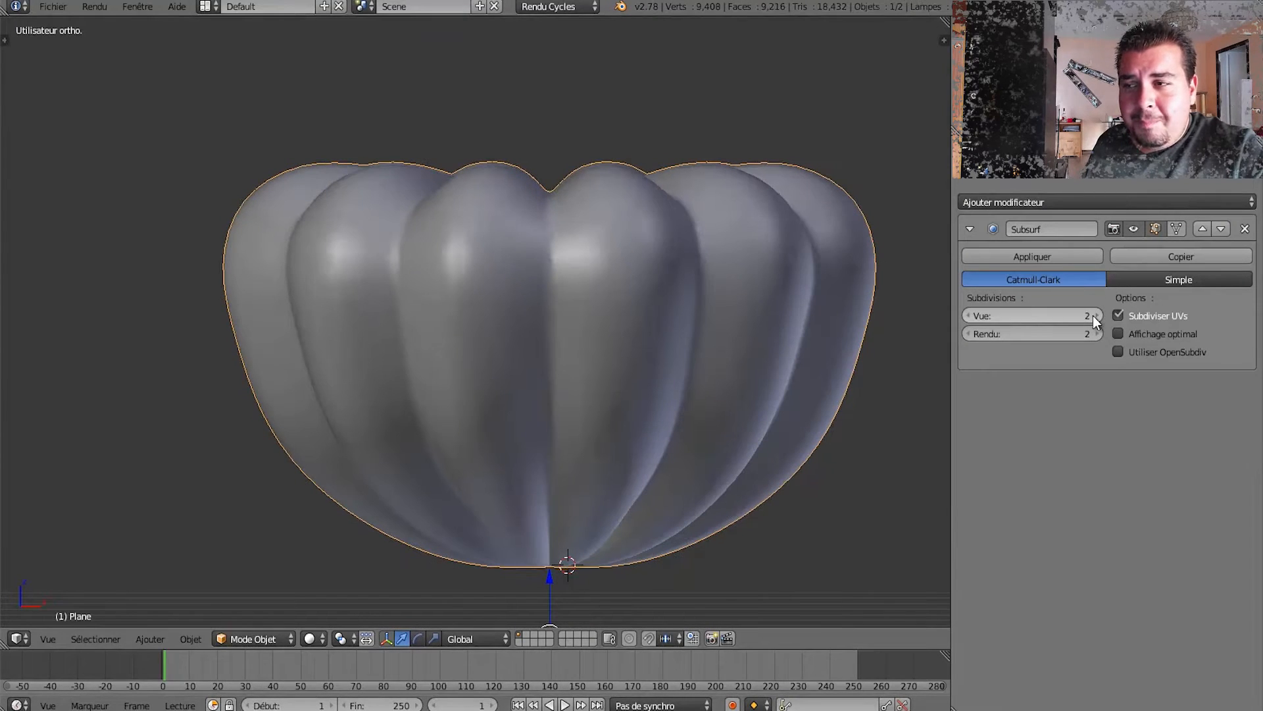
left_click(1070, 256)
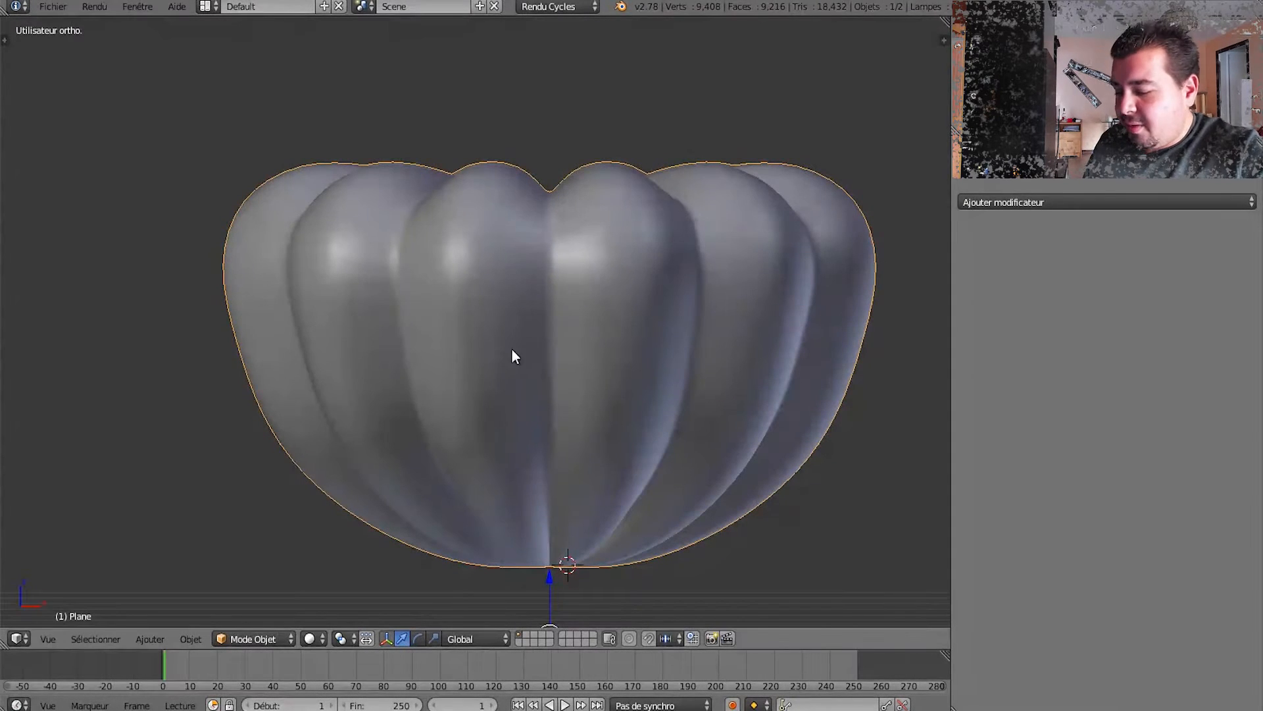
Apply smooth shading to the ribbed body.
key("t")
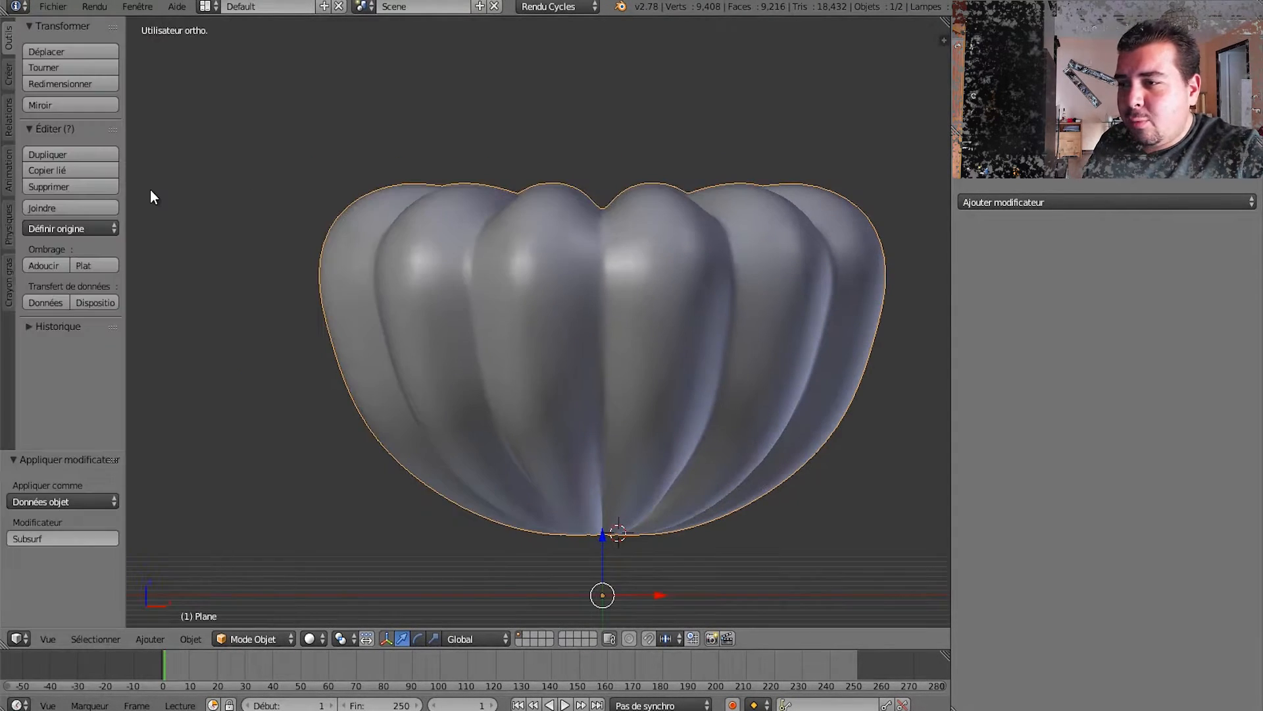
left_click(48, 265)
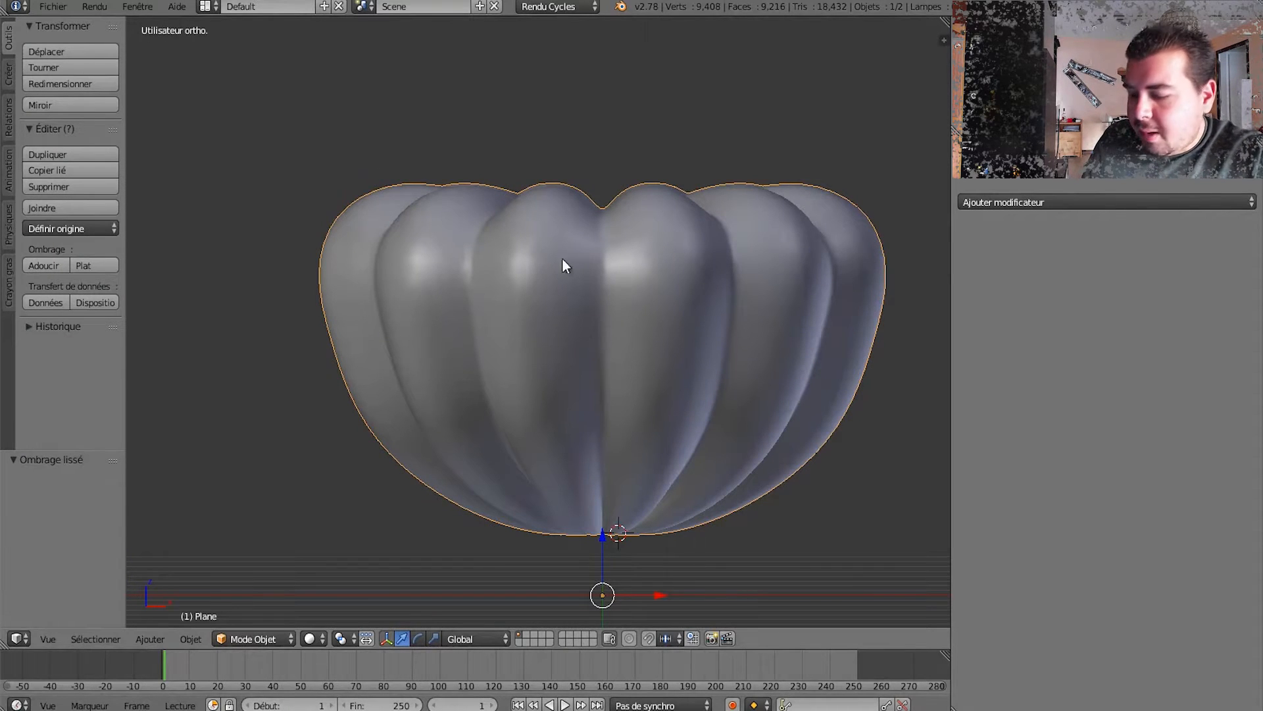
key("t")
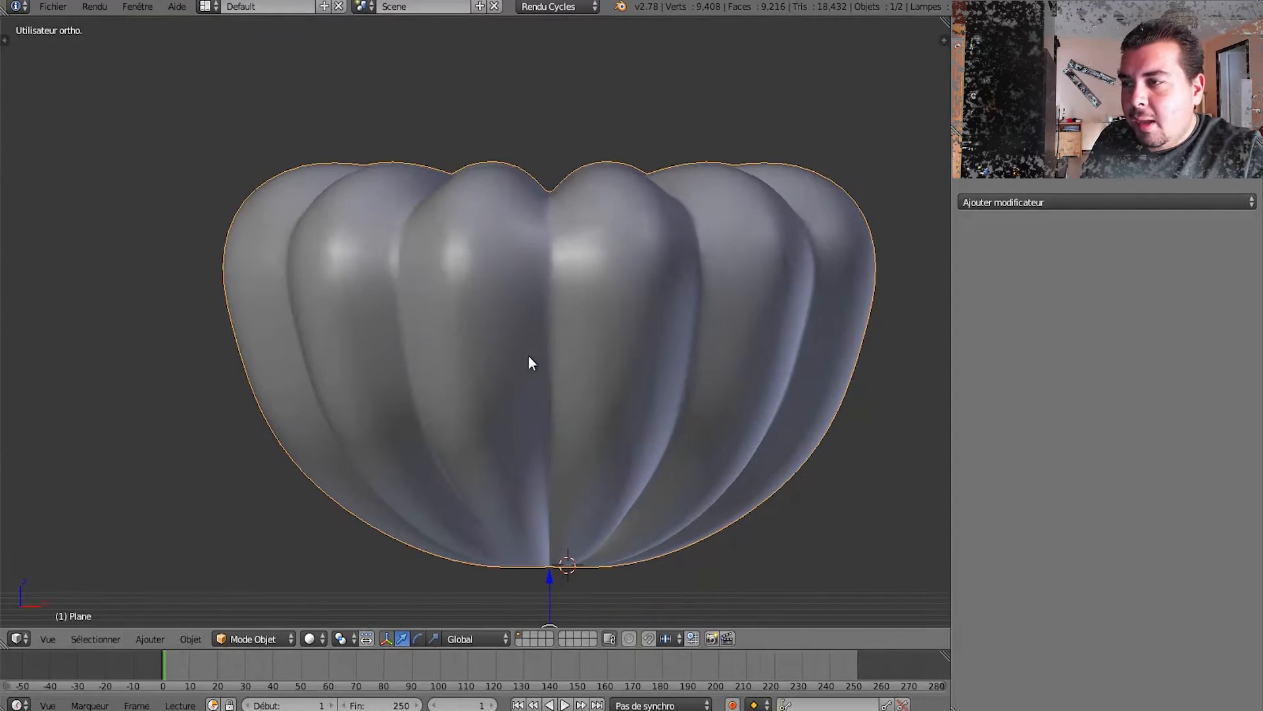
Select the whole mesh in Edit Mode and remove doubled vertices with a merge distance of 0.0001, returning to Object Mode.
middle_click_drag(465, 234, 459, 303)
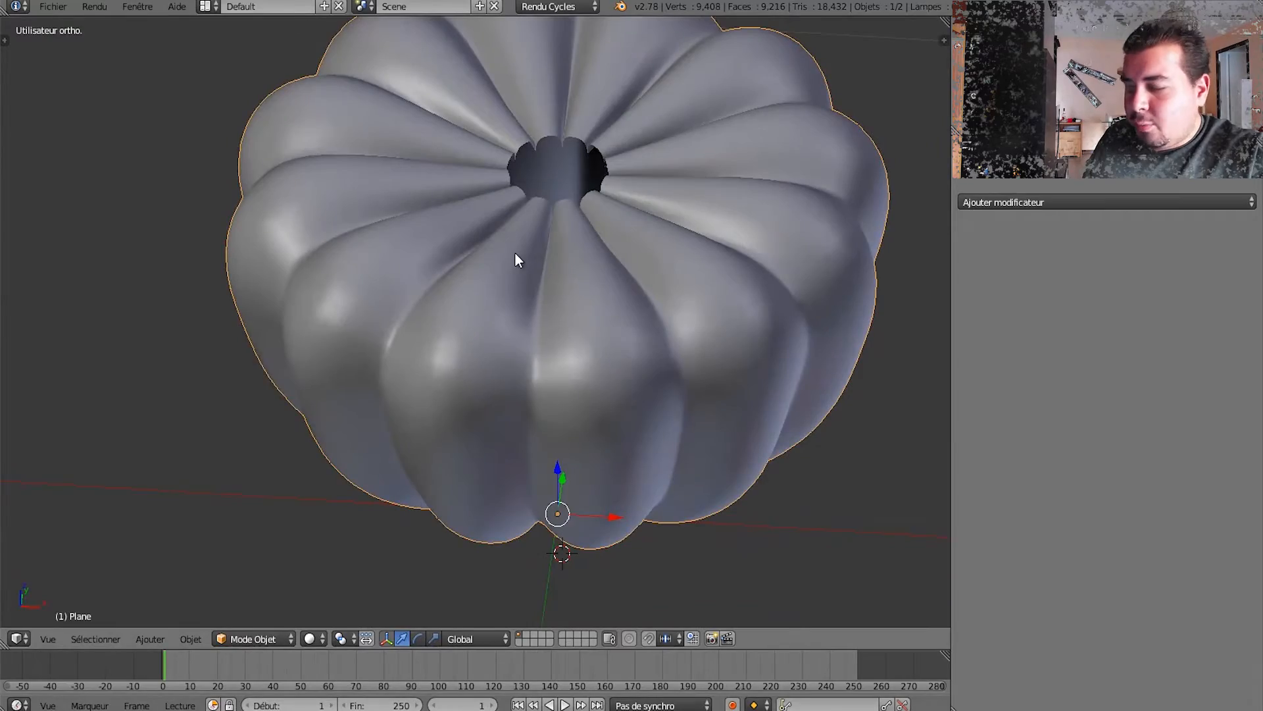
key("Tab")
middle_click_drag(532, 276, 541, 229)
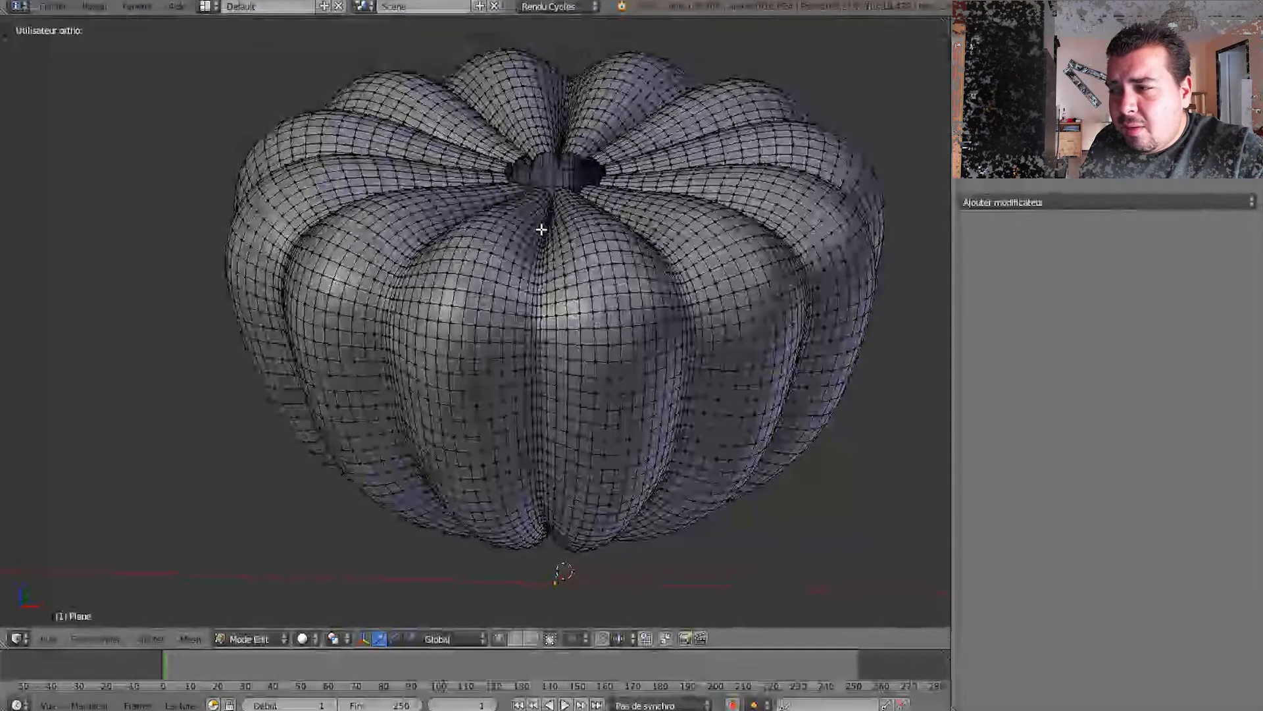
key("a")
key("t")
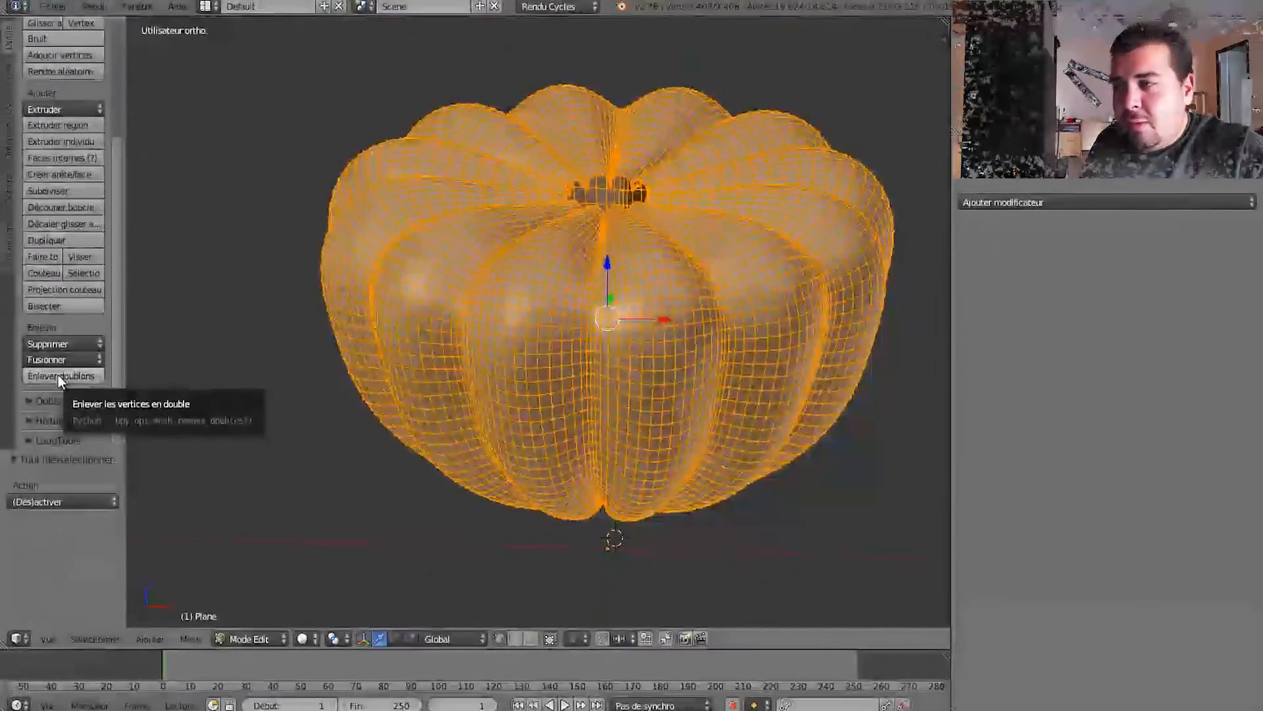
left_click(58, 375)
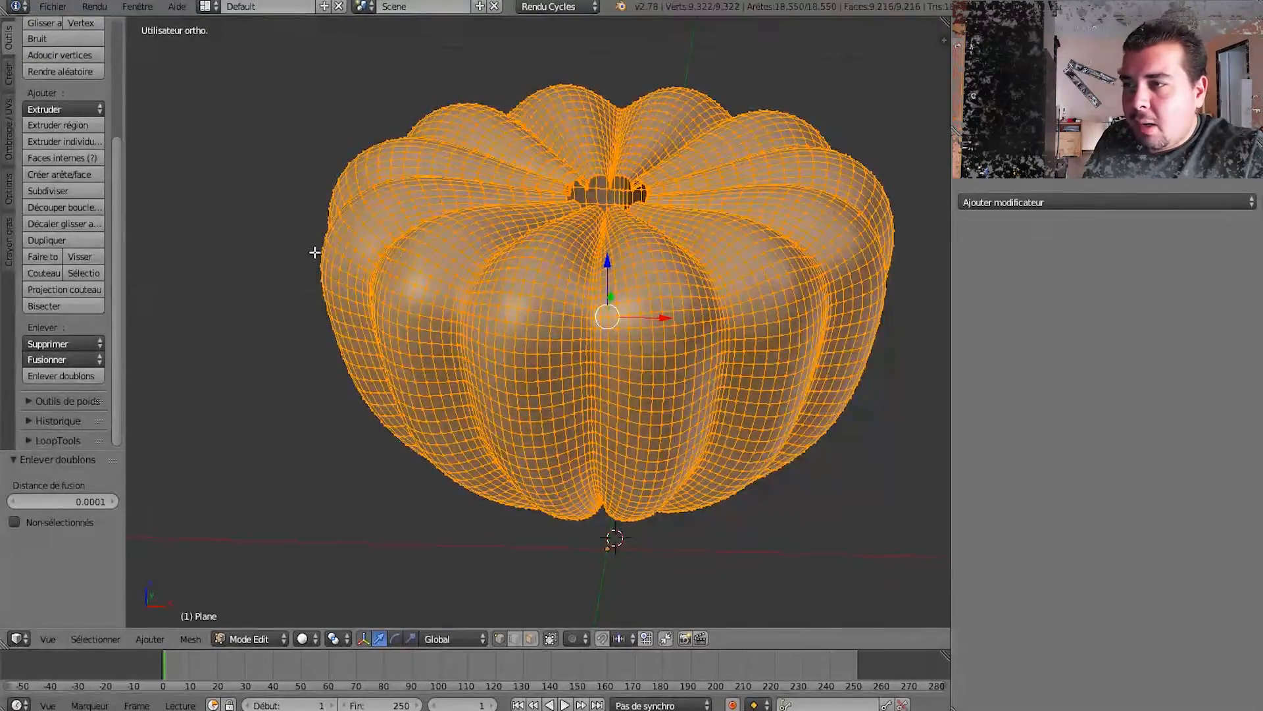
key("Tab")
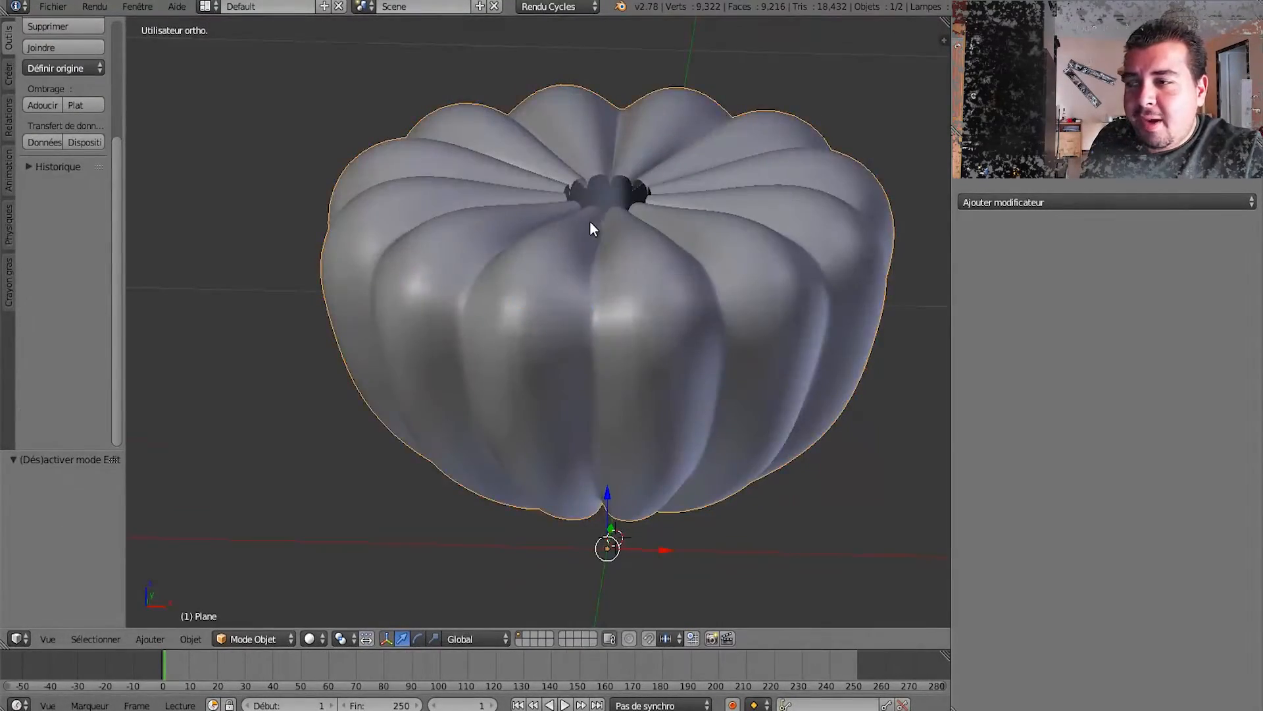
Select one face high on a side rib and move it slightly inward along Y with proportional editing enabled.
middle_click_drag(590, 220, 452, 164)
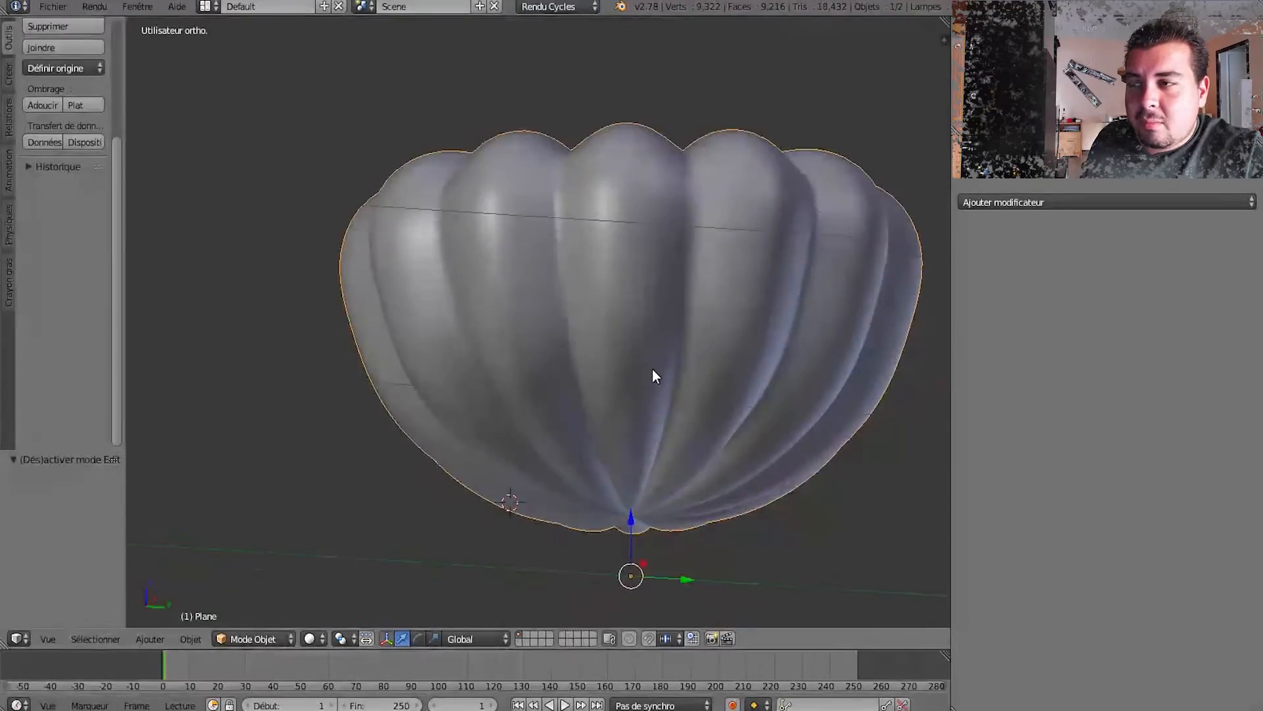
middle_click_drag(654, 372, 809, 271)
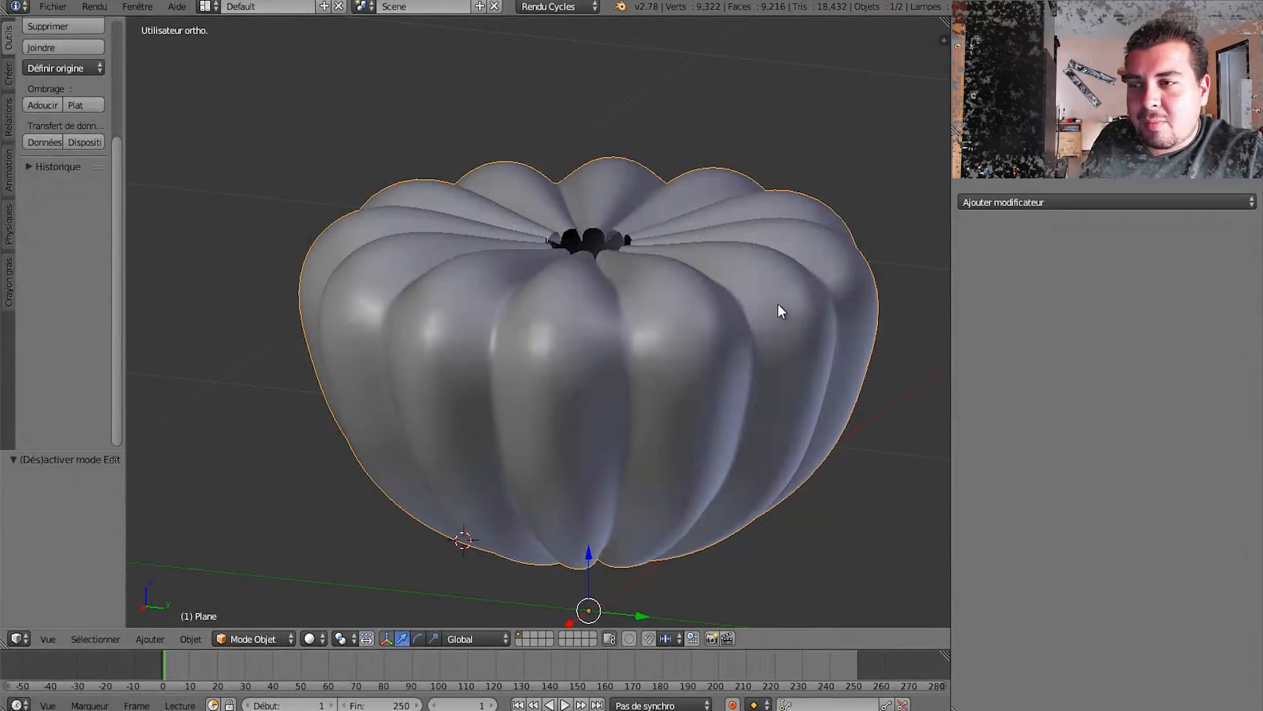
key("Tab")
right_click(803, 311)
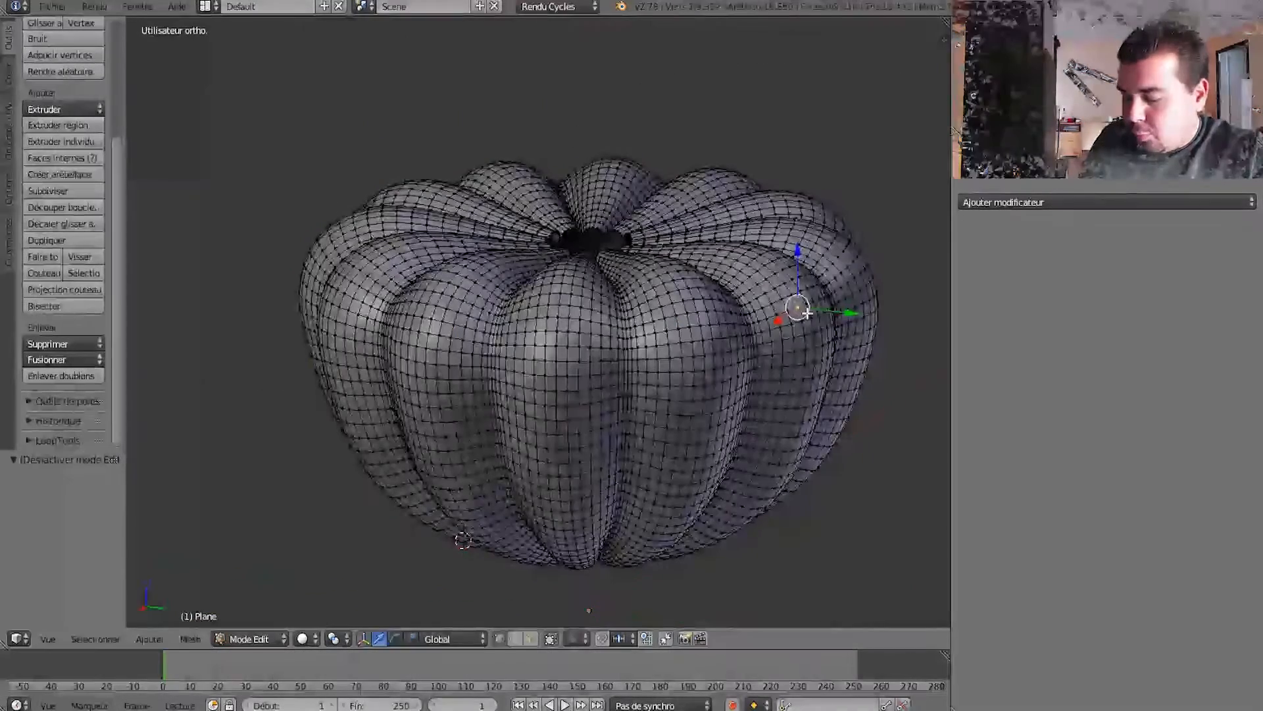
key("o")
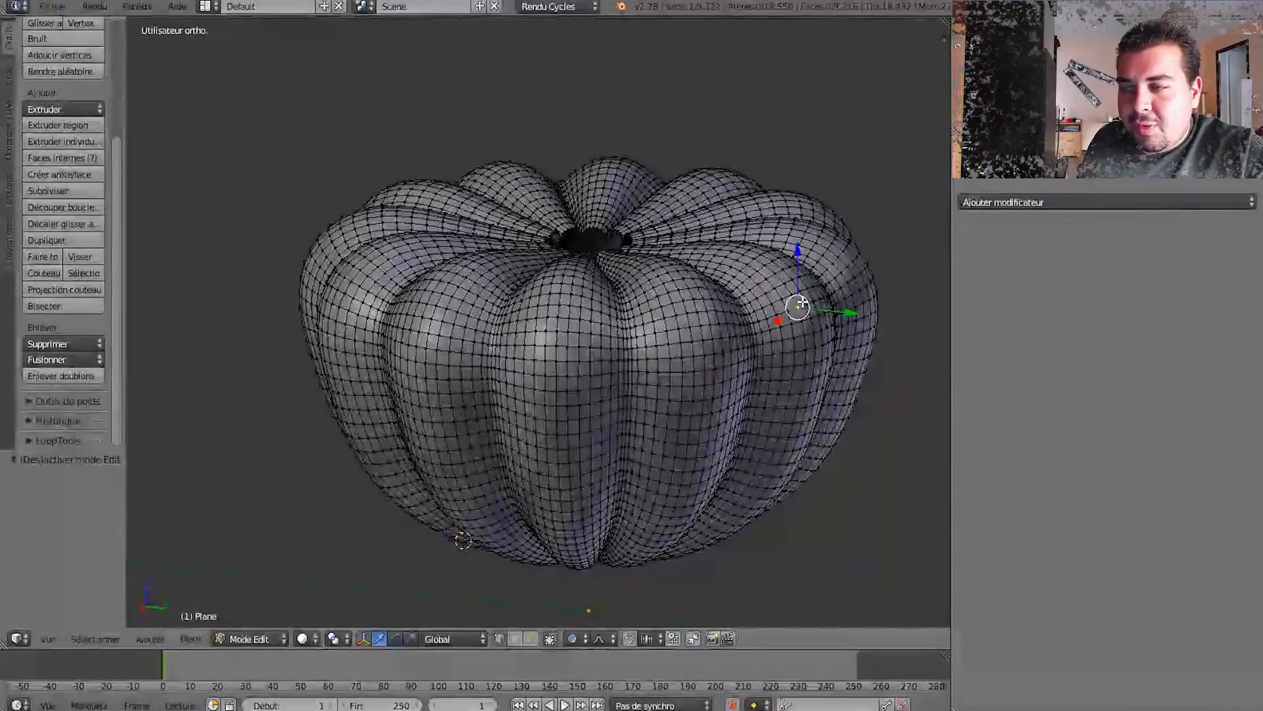
left_click(528, 636)
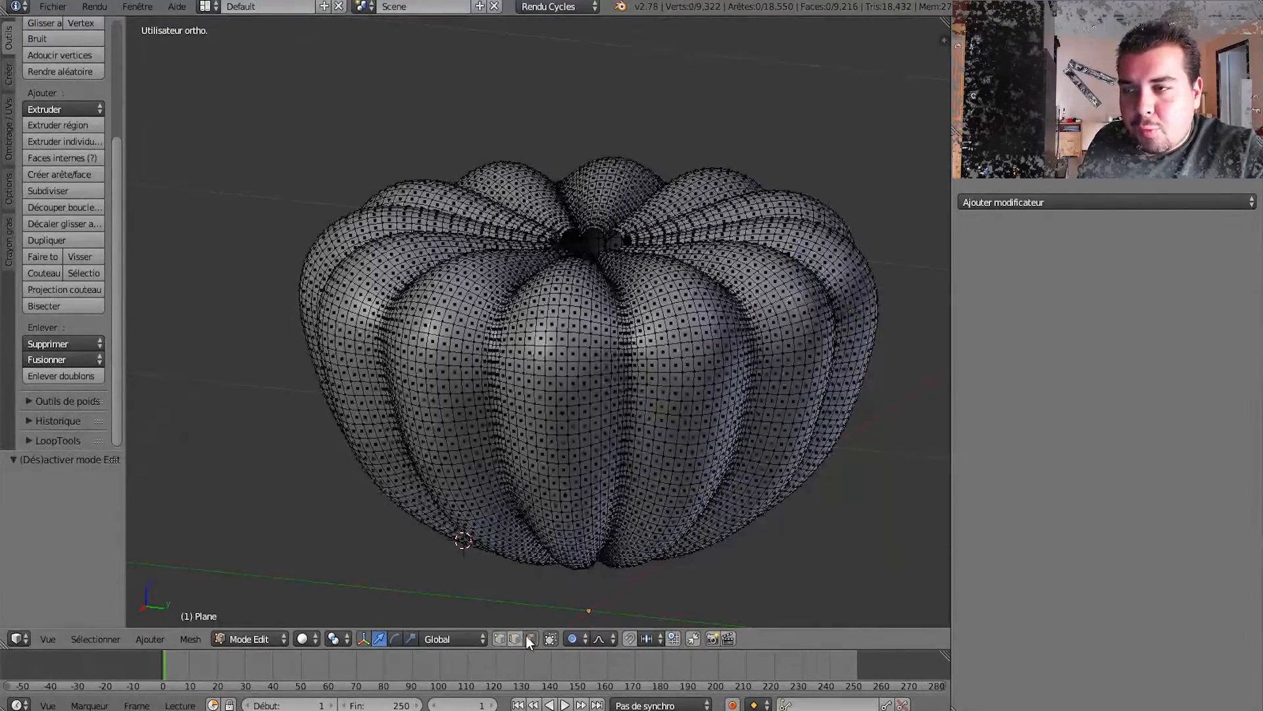
right_click(800, 301)
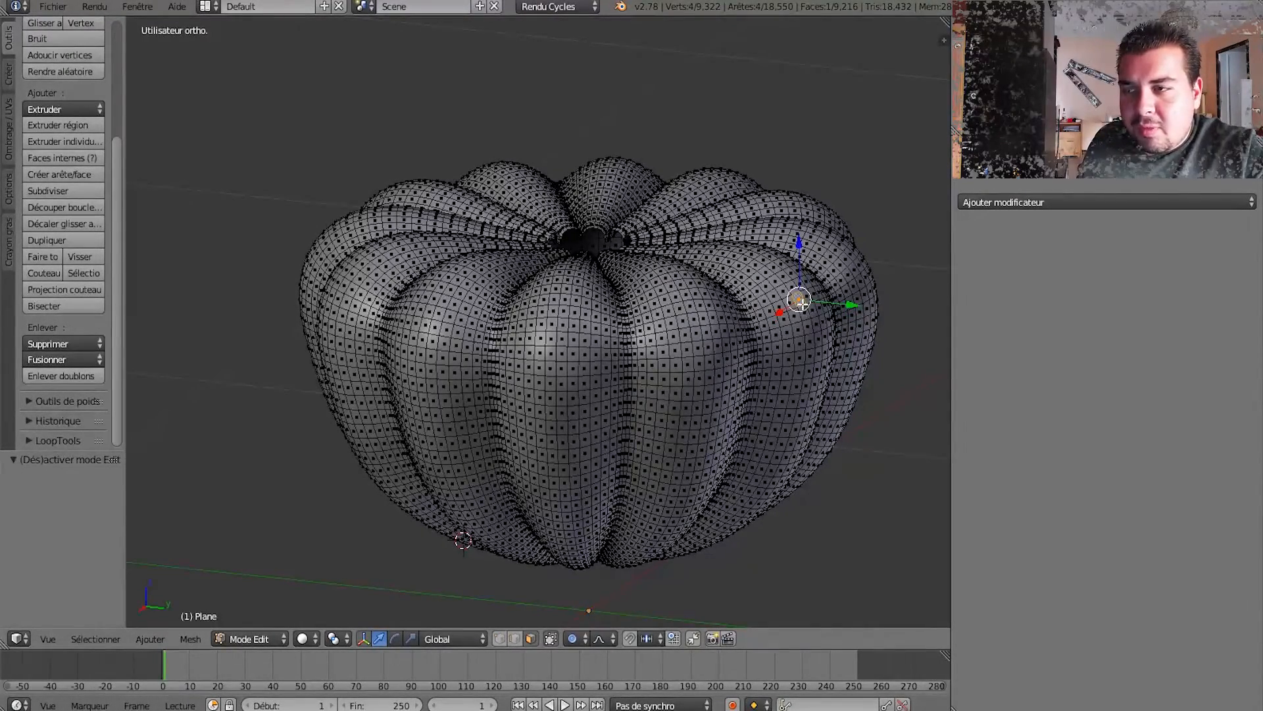
scroll(802, 303, "up", 3)
scroll(802, 303, "down", 3)
middle_click_drag(838, 303, 738, 308, "shift")
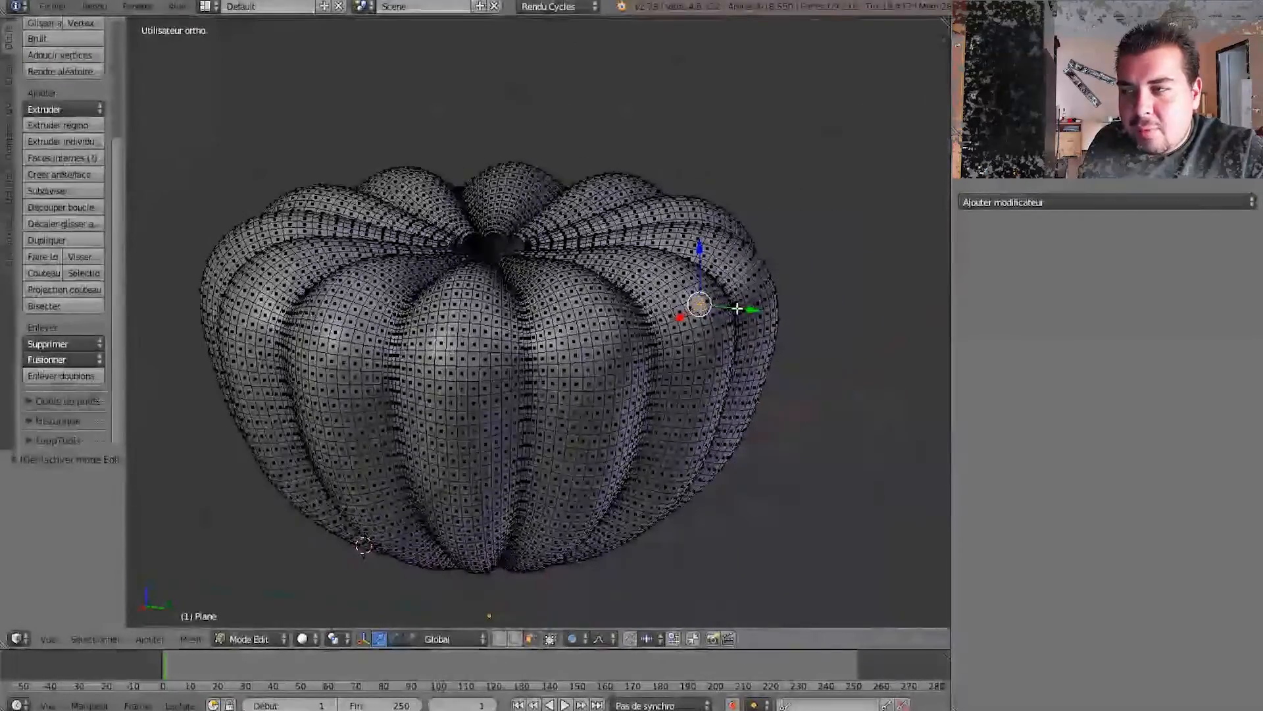
left_click_drag(737, 308, 681, 299)
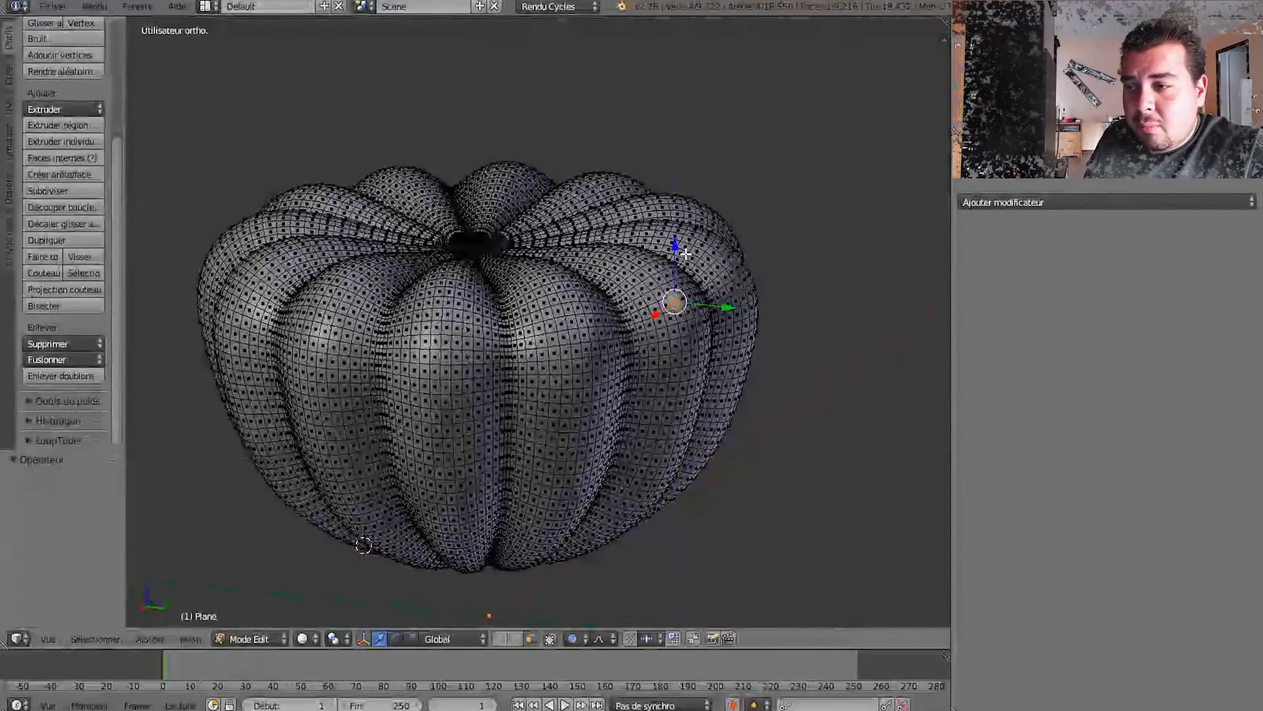
key("Tab")
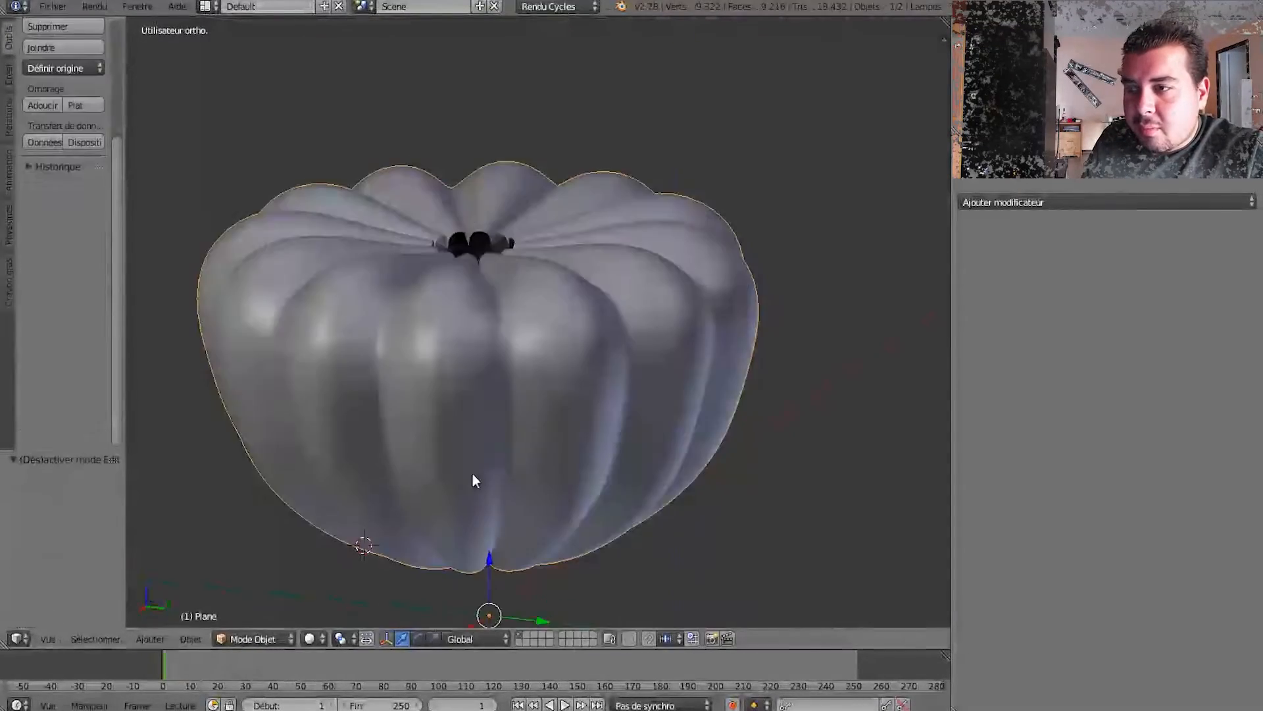
In edge selection mode, select the first stretch of the top opening's rim by shortest path from one rim edge.
key("Tab")
middle_click_drag(535, 471, 532, 408)
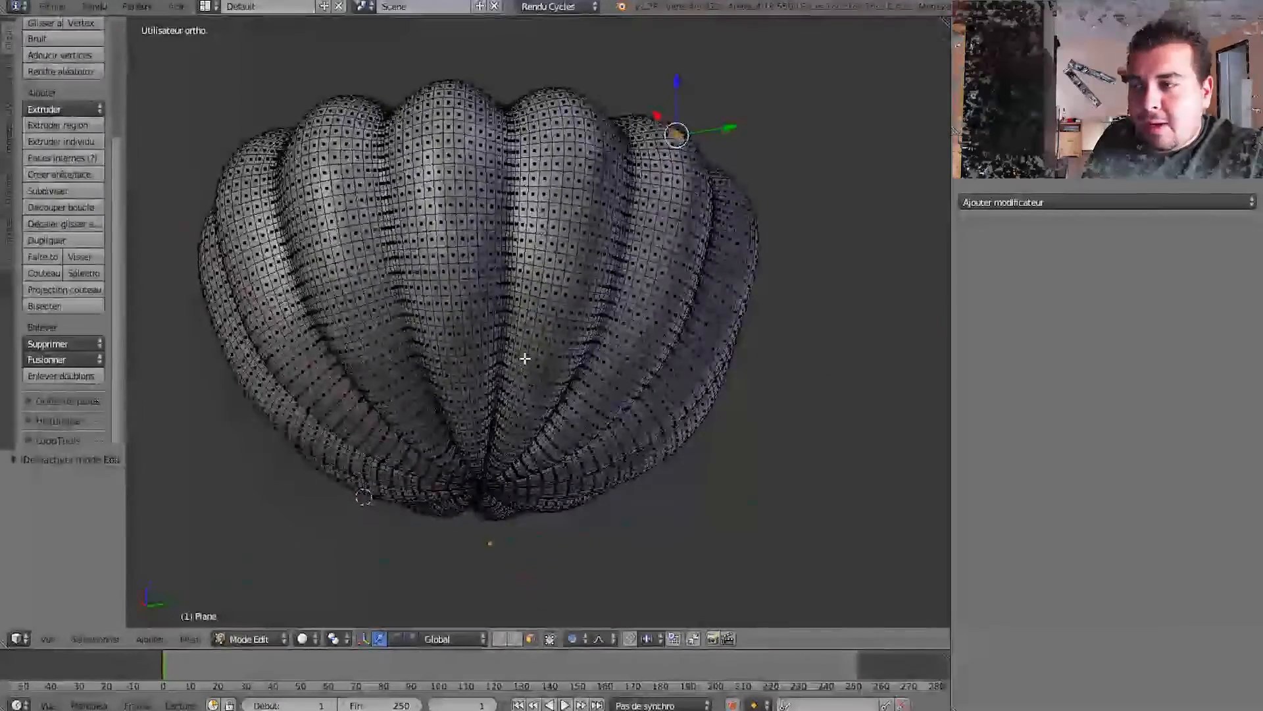
middle_click_drag(525, 358, 428, 298)
key("Tab")
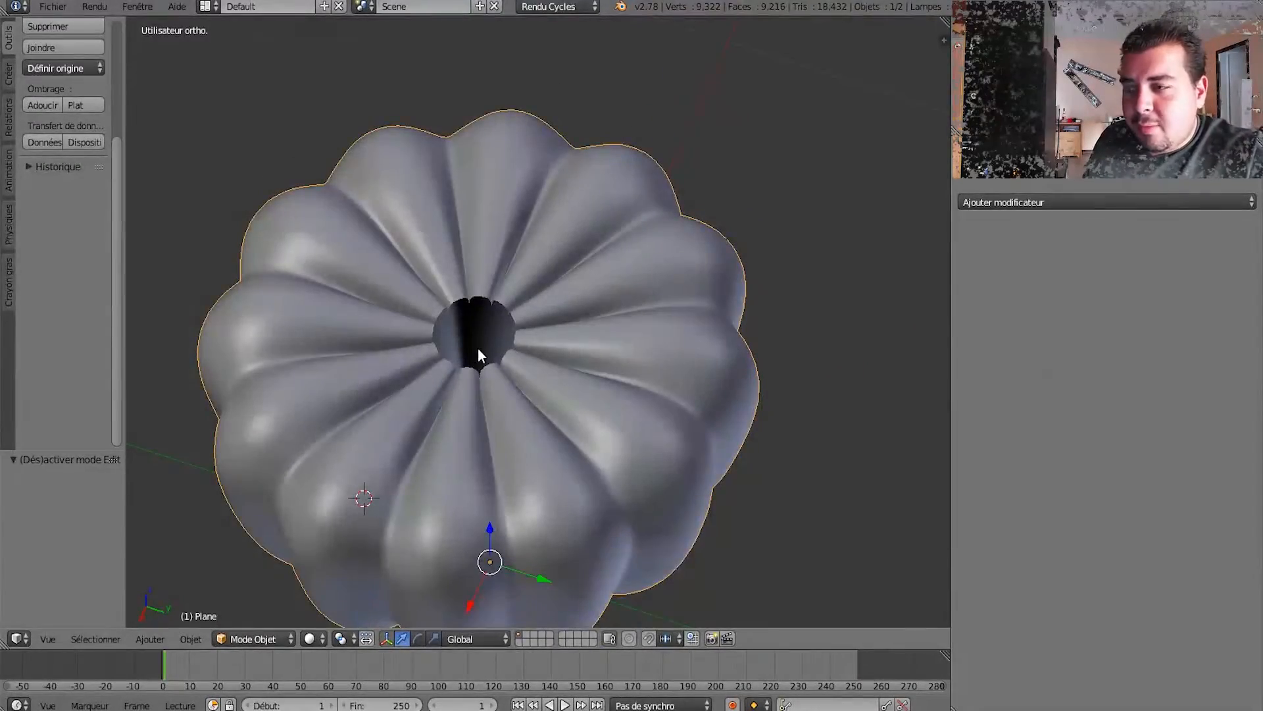
key("Tab")
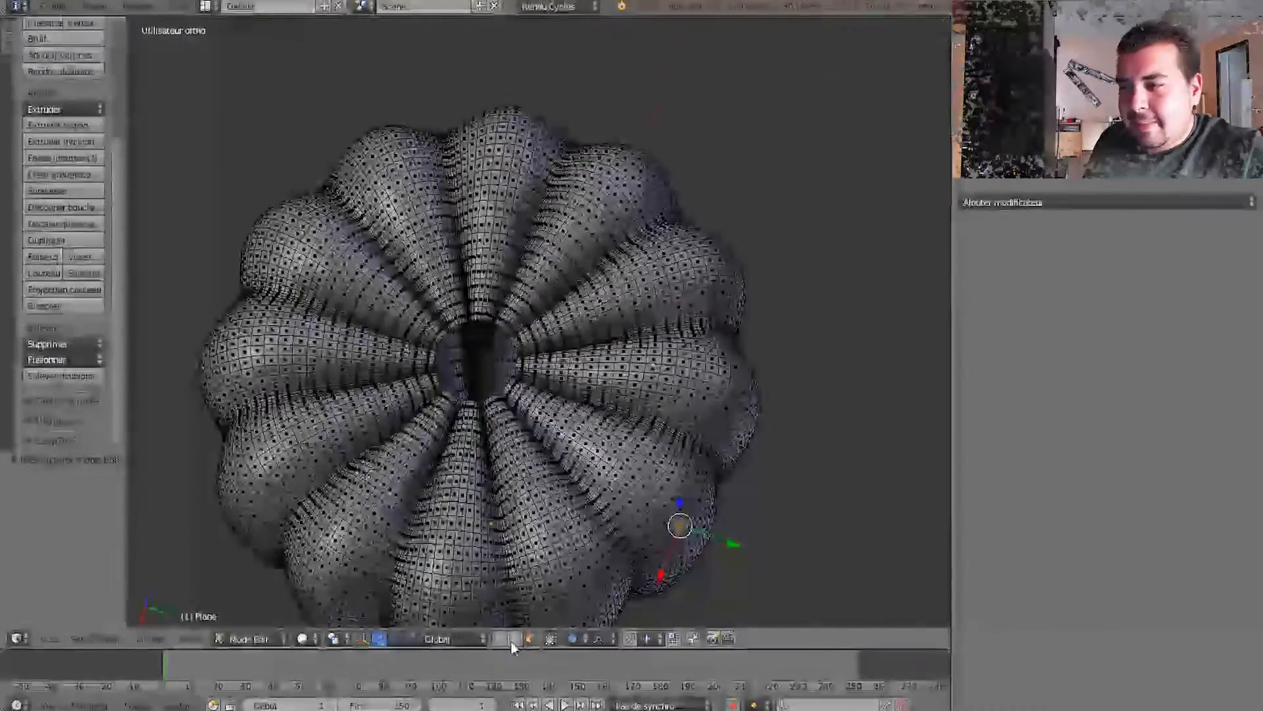
left_click(512, 641)
scroll(424, 339, "up", 7)
middle_click_drag(660, 267, 569, 231, "shift")
right_click(565, 236)
scroll(499, 263, "up", 3)
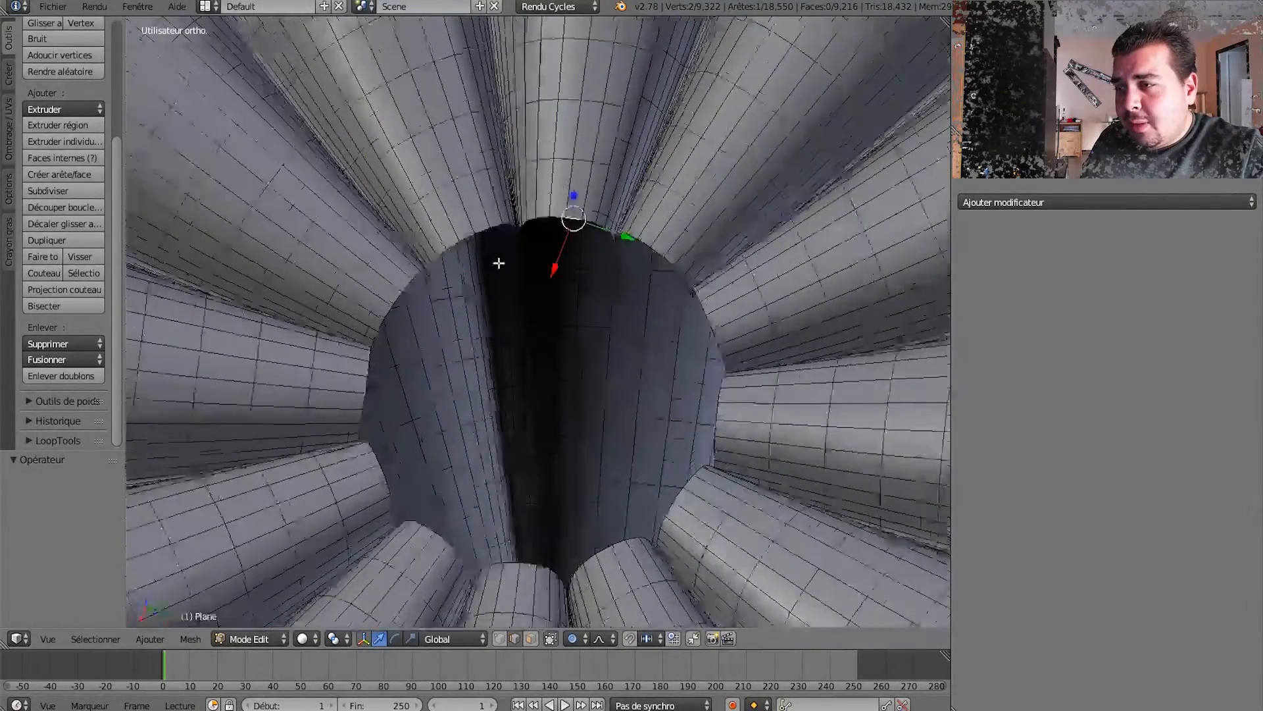
right_click(428, 198, "ctrl")
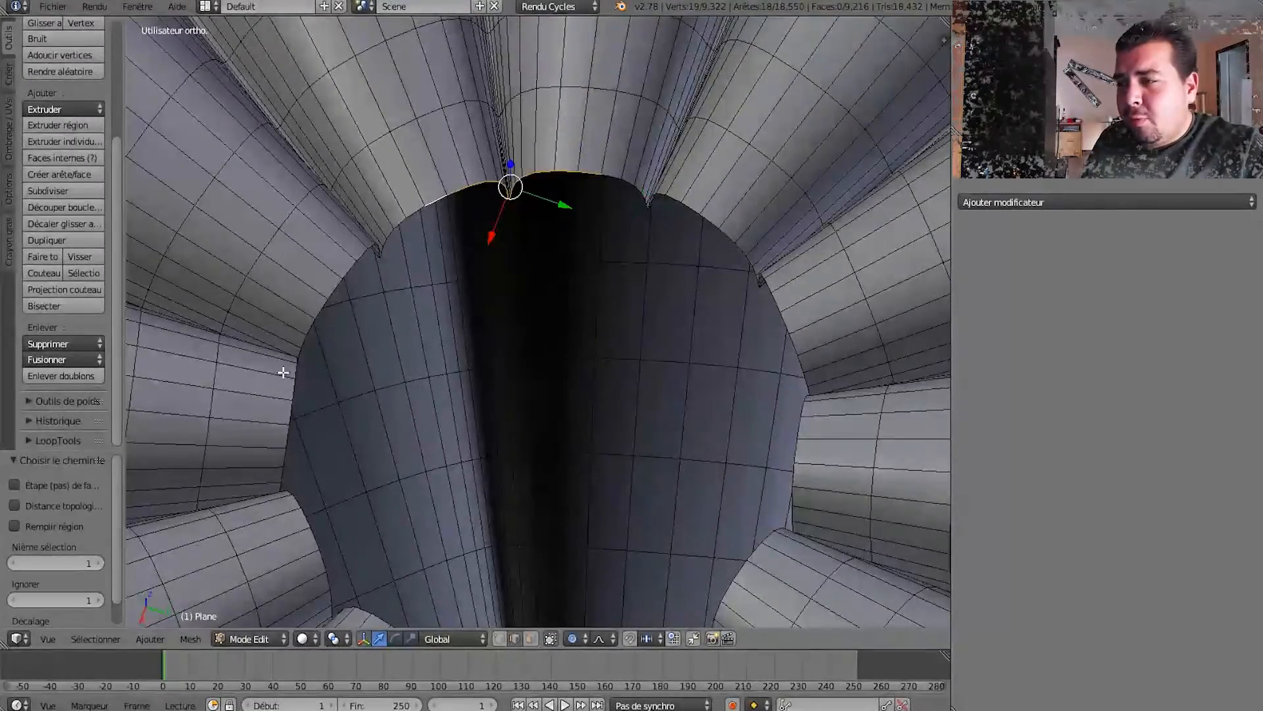
right_click(314, 319, "ctrl")
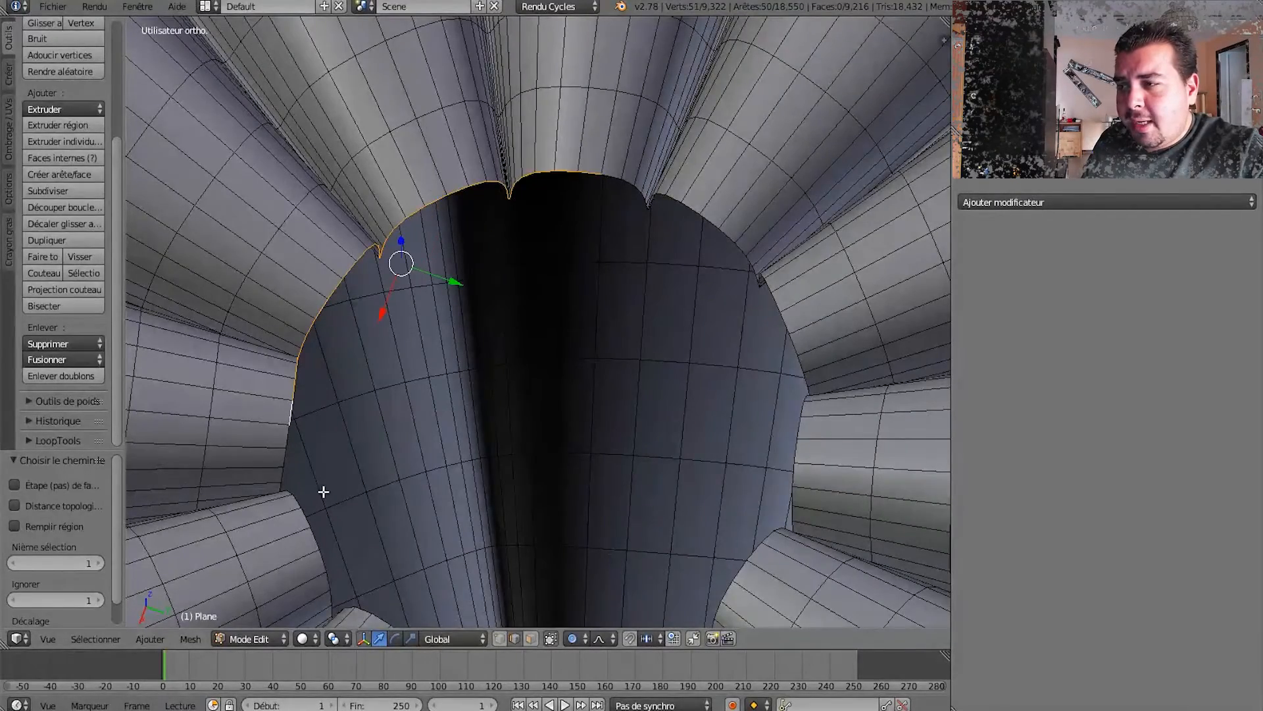
Extend the shortest-path edge selection around the rest of the top opening's rim until the loop is closed.
middle_click_drag(324, 494, 372, 285)
right_click(403, 324, "ctrl")
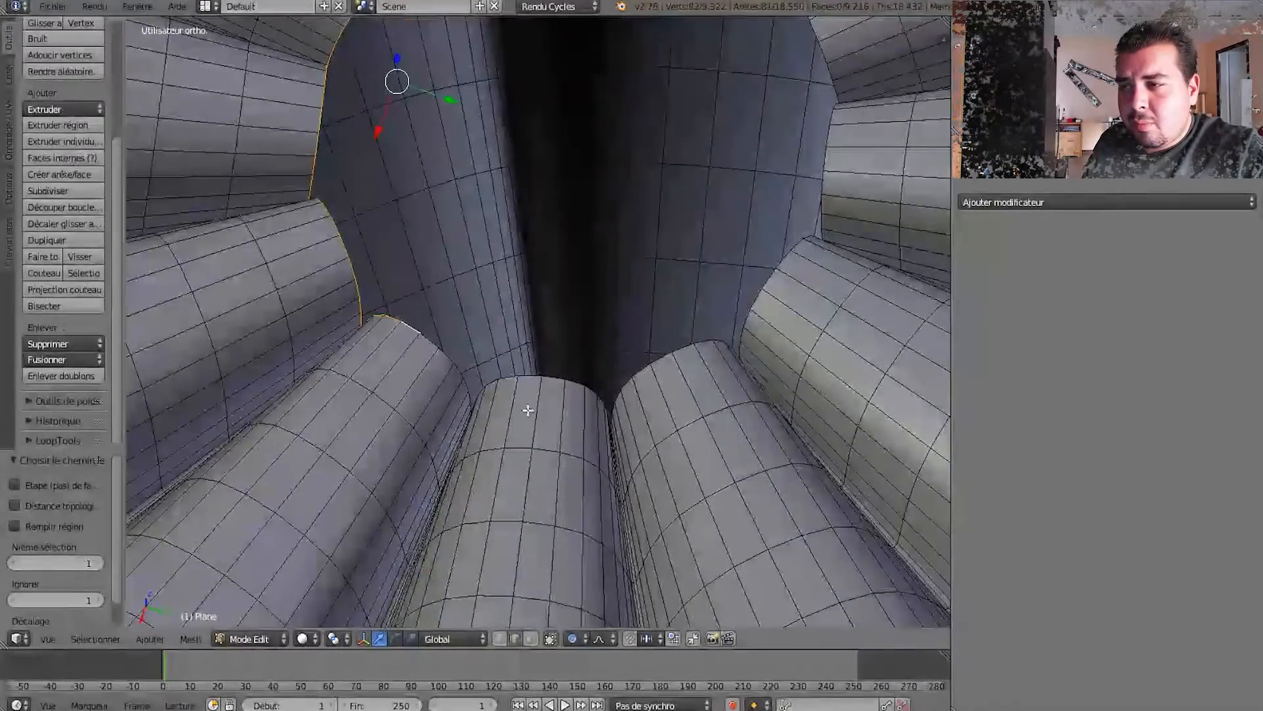
right_click(556, 380, "ctrl")
right_click(693, 343, "ctrl")
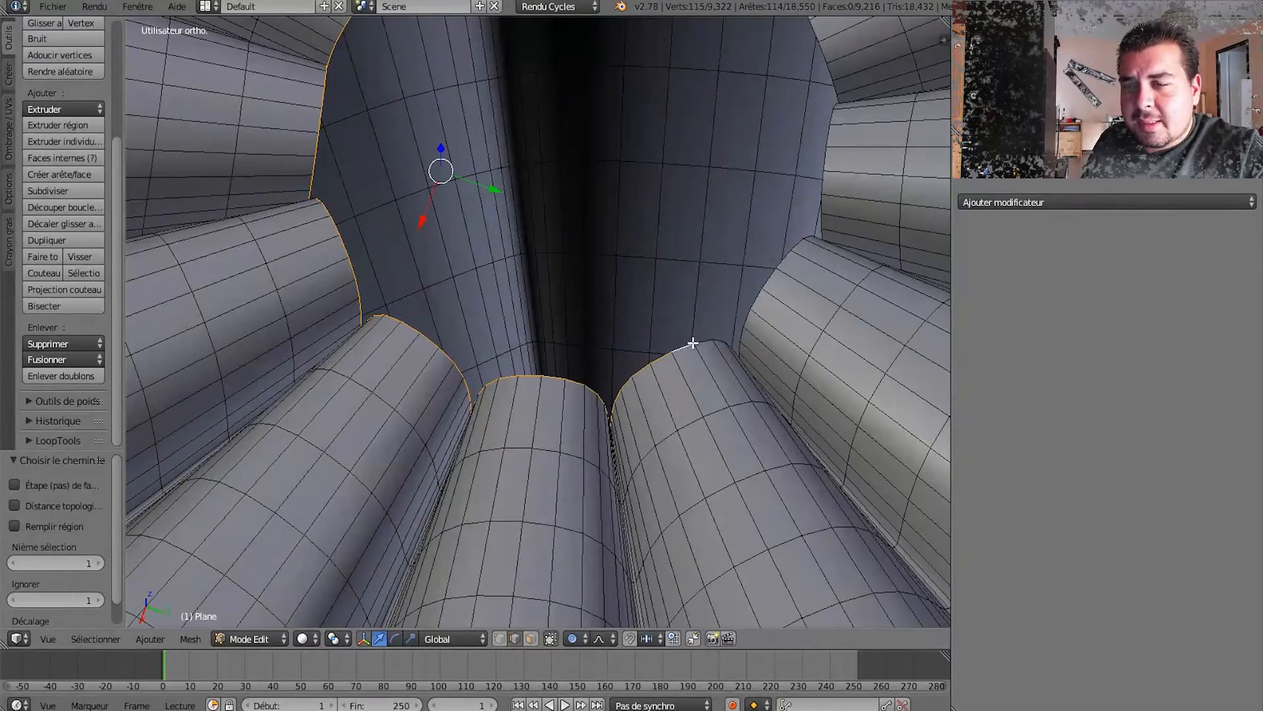
middle_click_drag(824, 181, 632, 233)
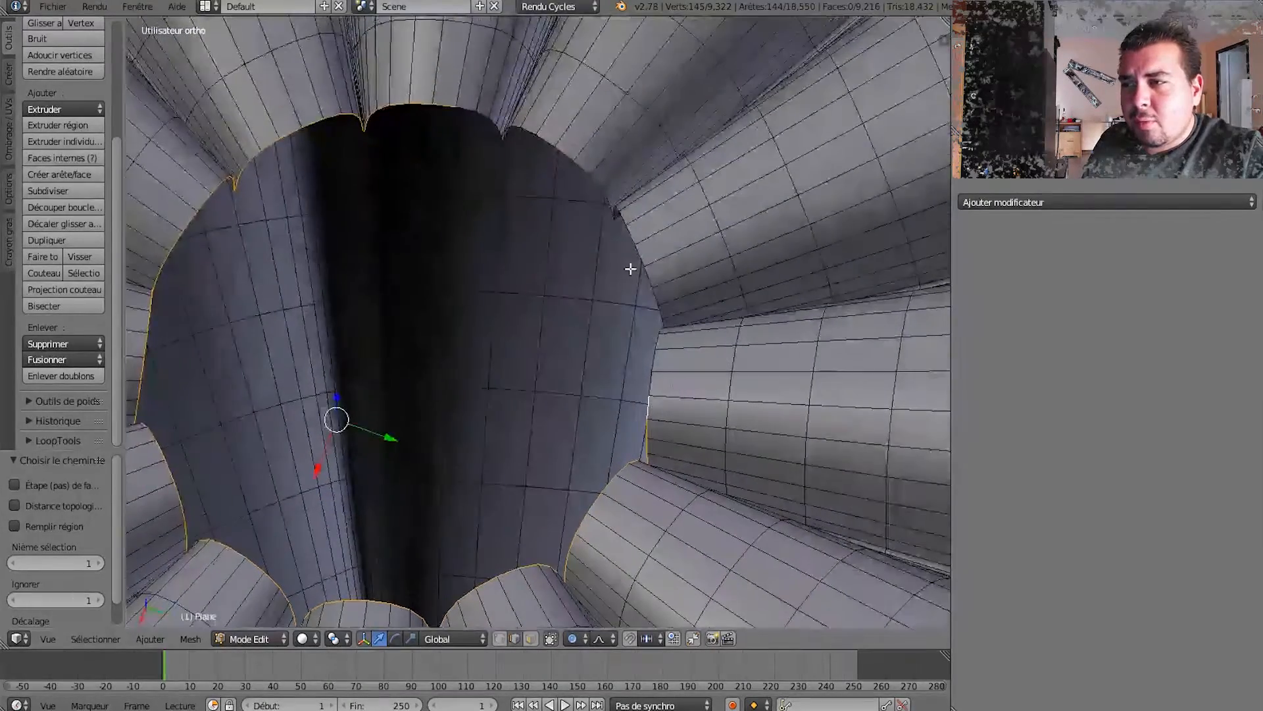
right_click(633, 233, "ctrl")
right_click(550, 136, "ctrl")
middle_click_drag(599, 165, 671, 219, "shift")
right_click(559, 186, "ctrl")
scroll(547, 458, "down", 1)
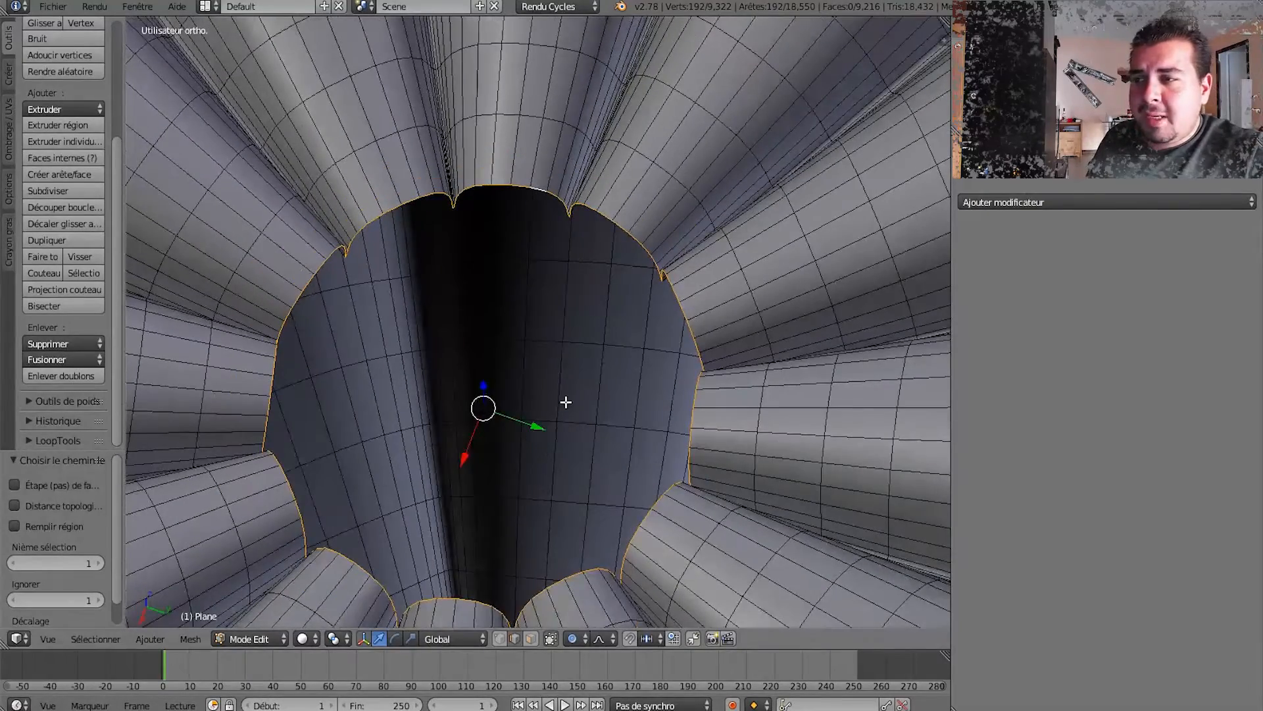
Duplicate the selected top-opening rim loop in place, separate the copy into its own object, and return to Object Mode with it selected.
key("e")
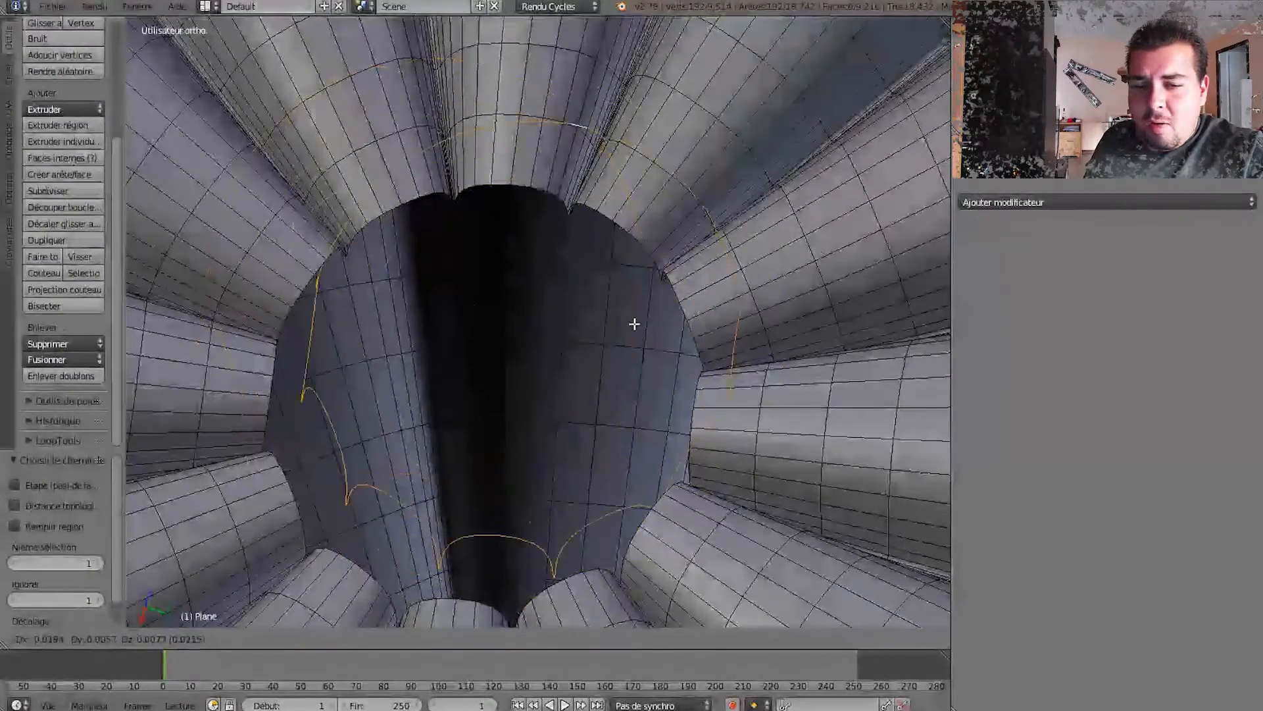
right_click(573, 358)
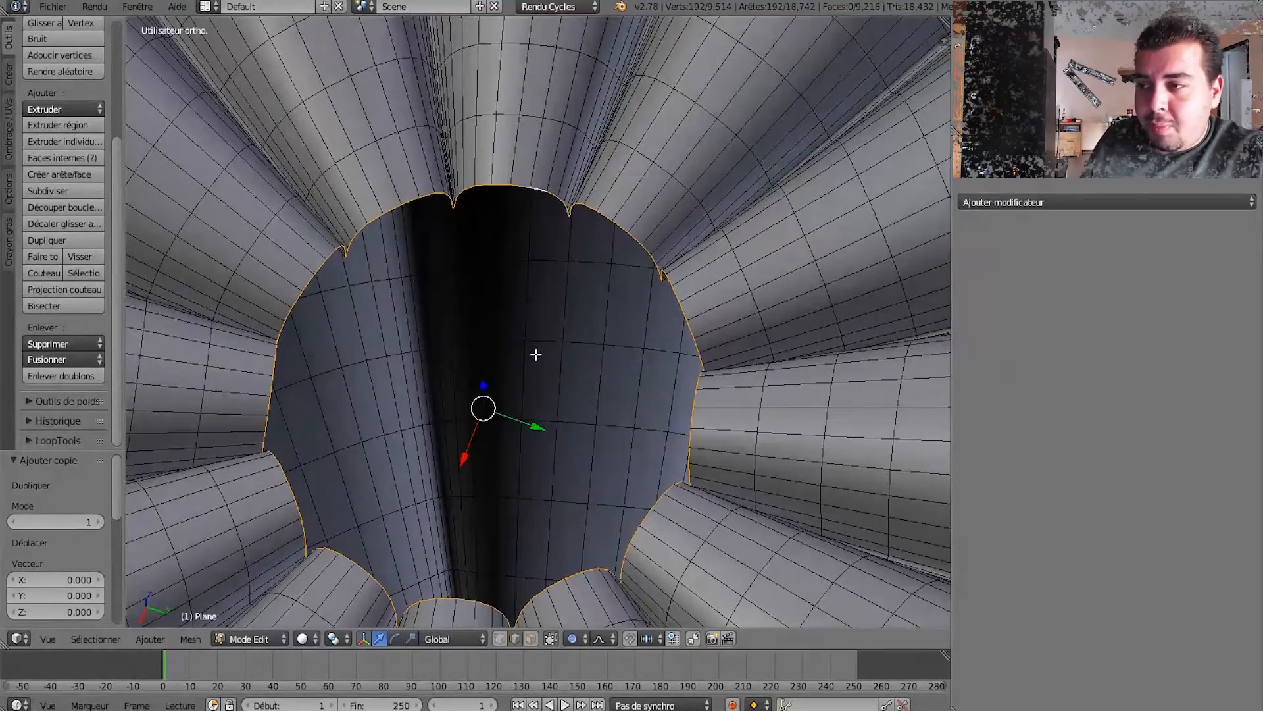
key("p")
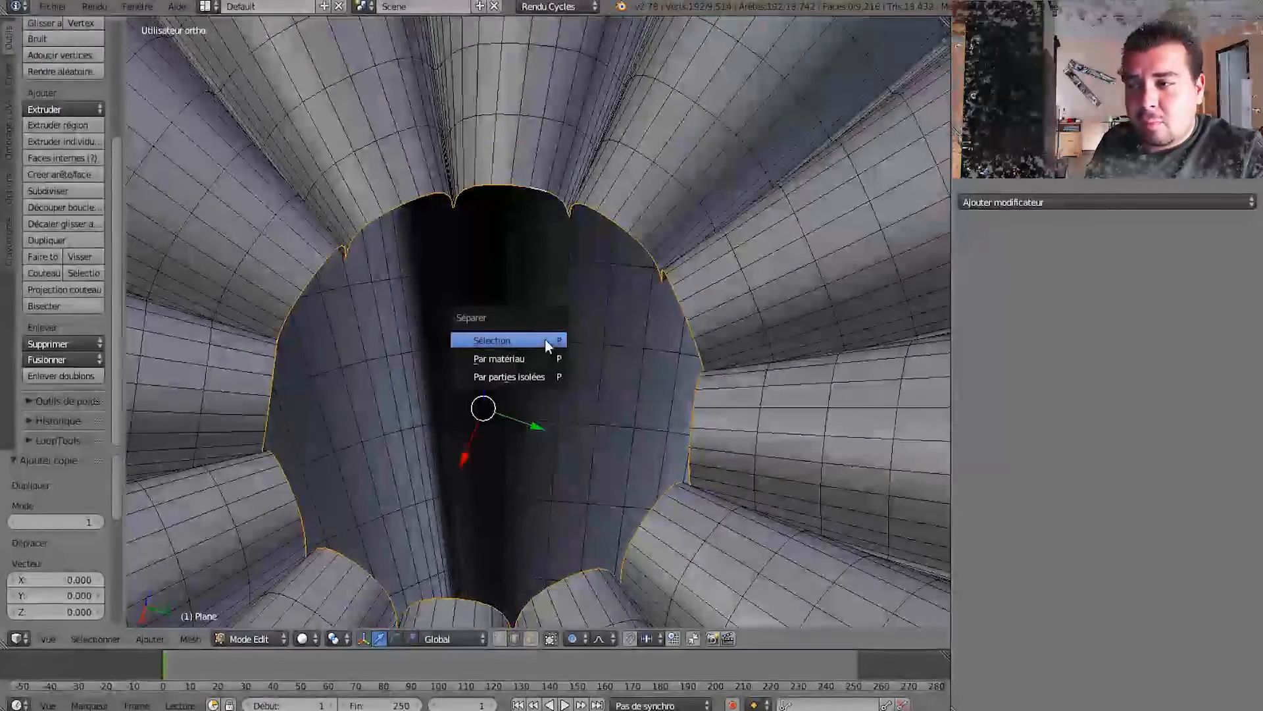
left_click(506, 340)
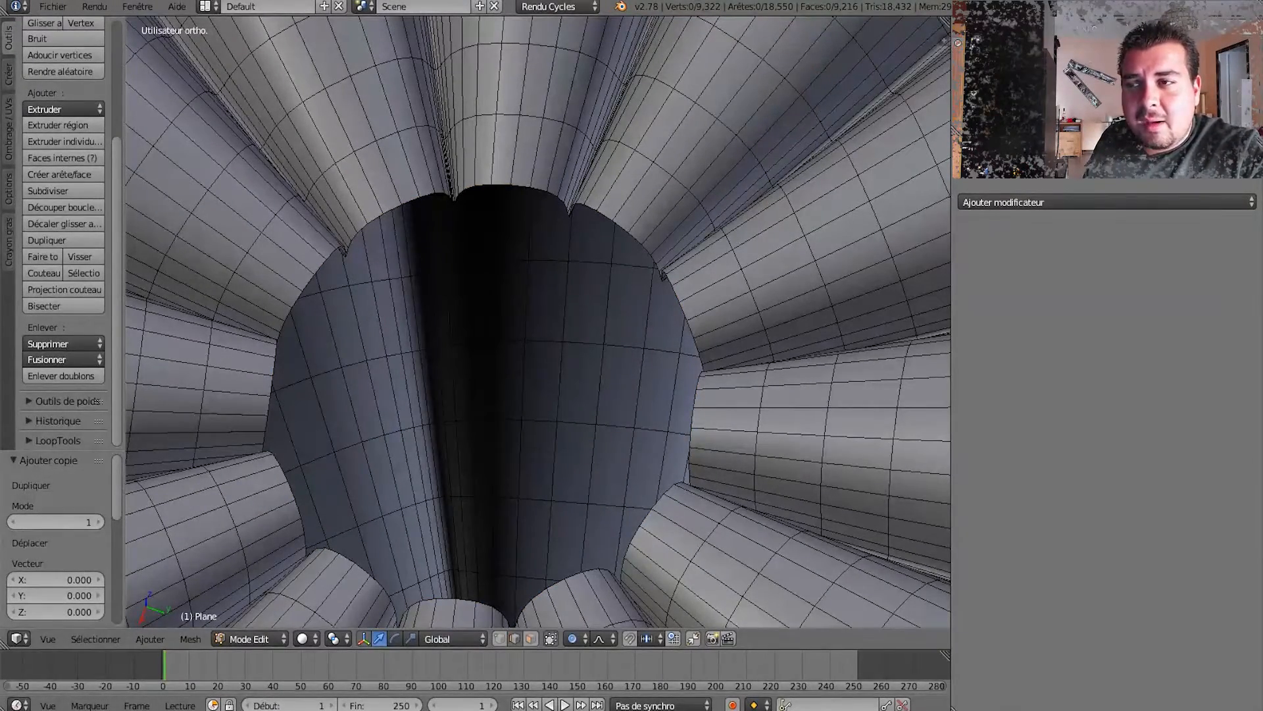
key("Tab")
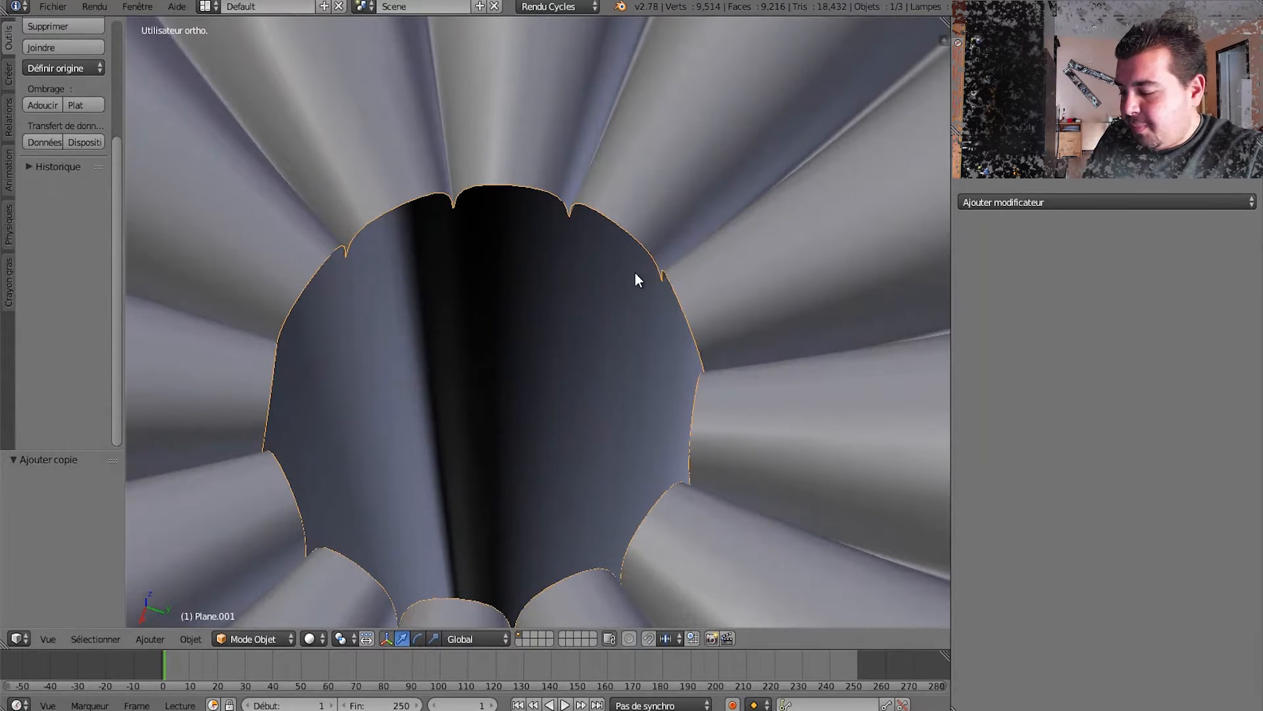
Move the separated rim loop up about 0.032 along Z, above the pumpkin's opening.
key("g")
key("z")
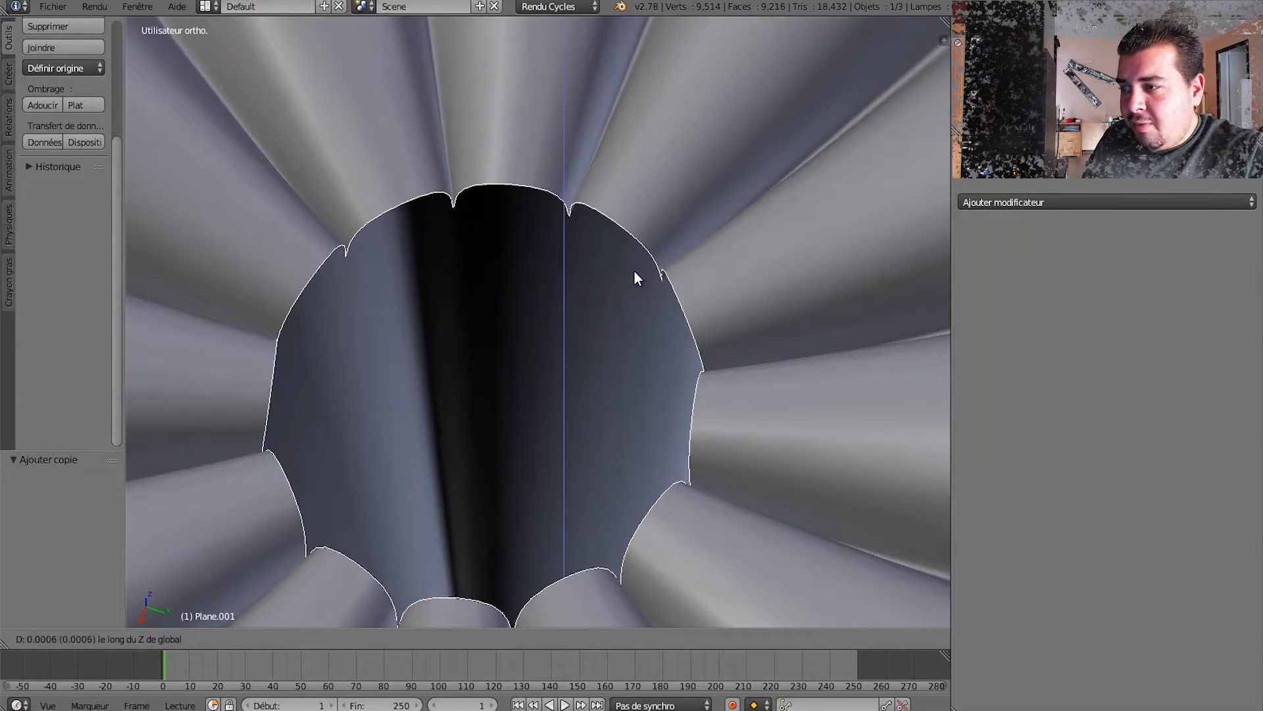
left_click(633, 226)
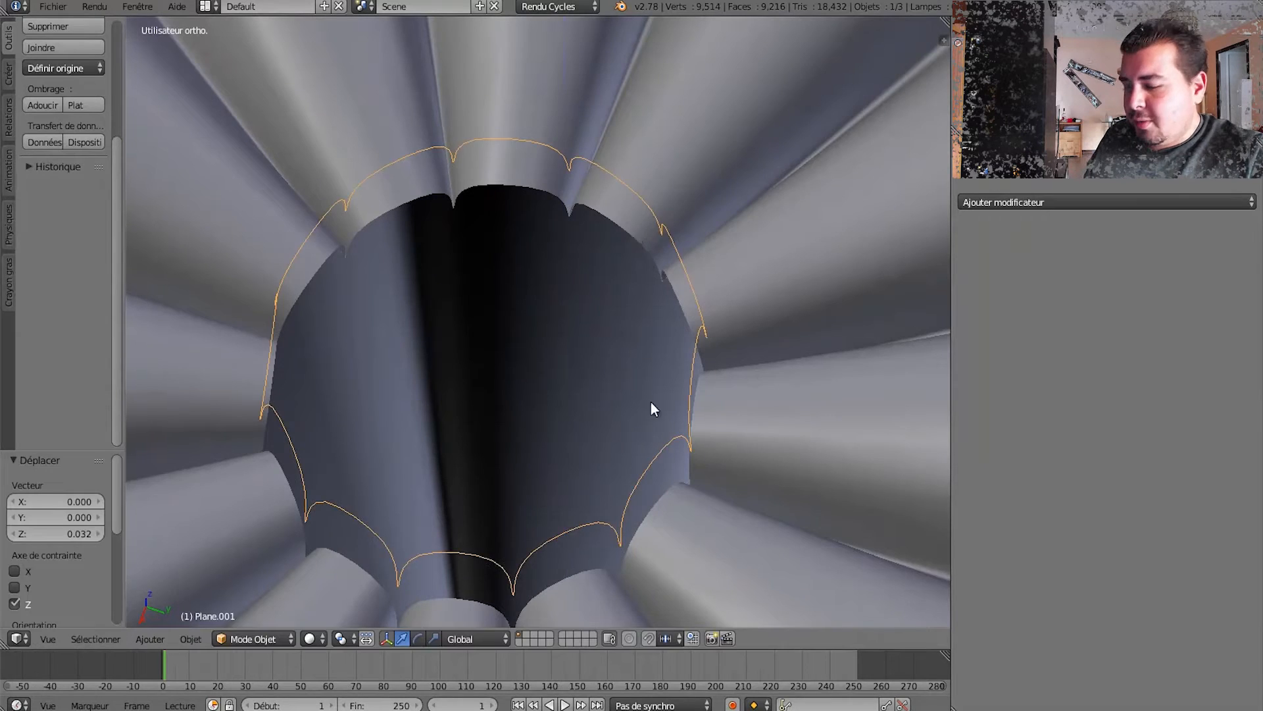
In front view, raise the separated rim loop by about another 0.017 along Z.
key("KP_1")
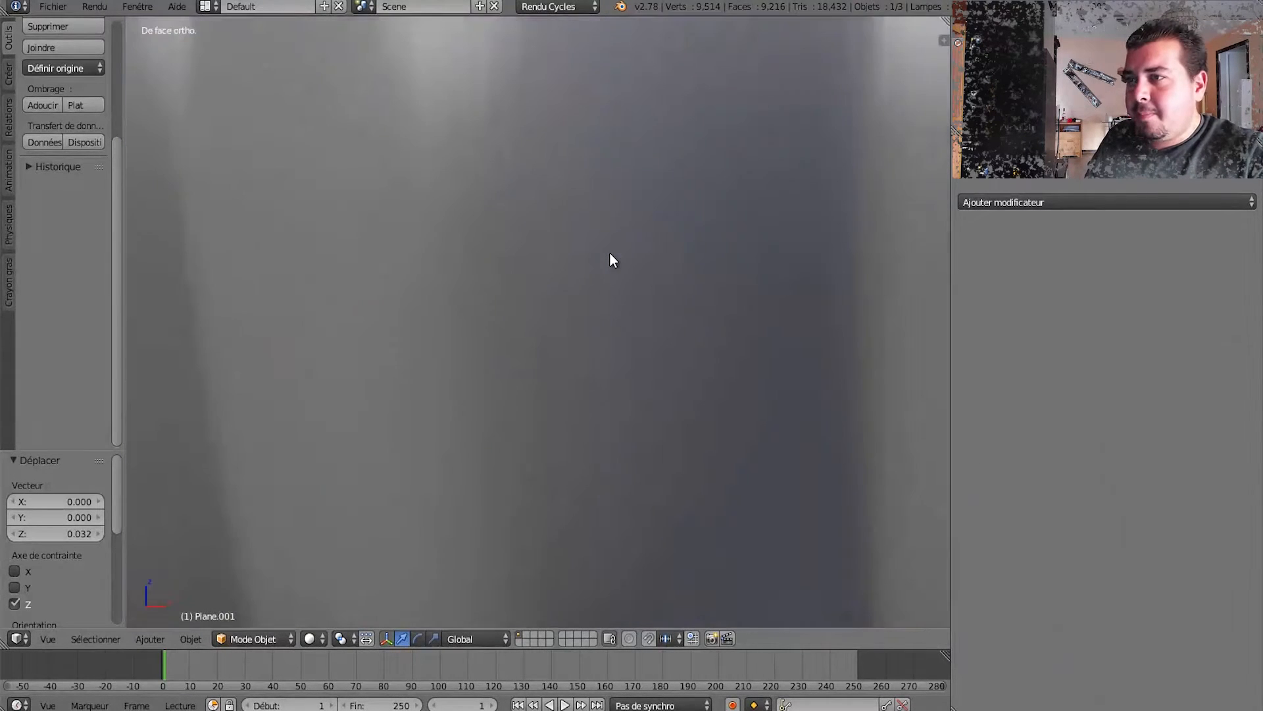
scroll(562, 210, "down", 5)
middle_click_drag(562, 210, 538, 409, "shift")
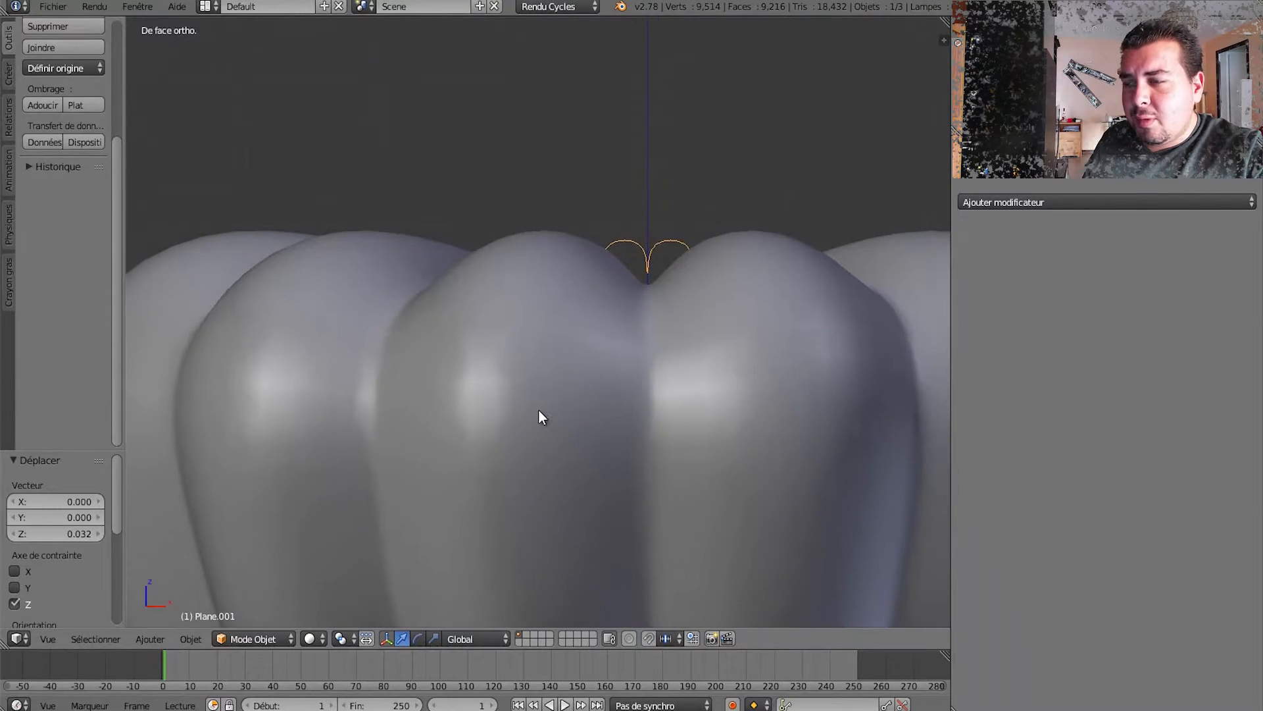
key("g")
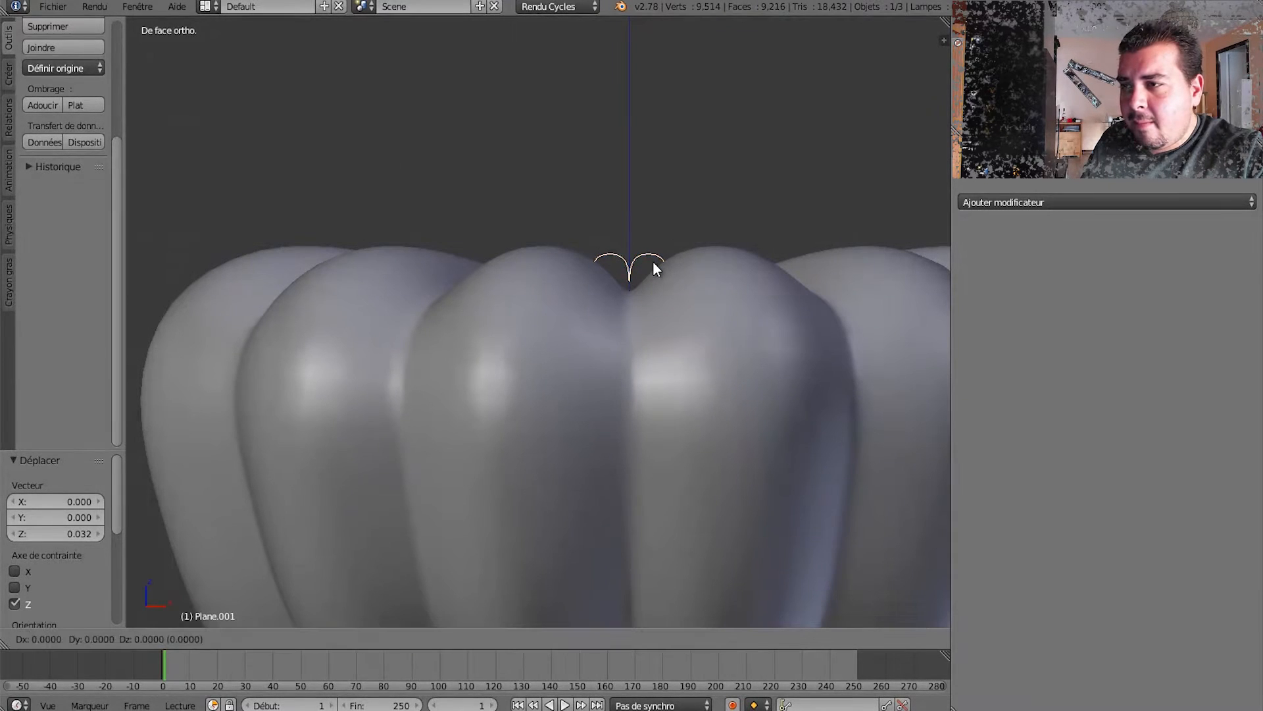
key("z")
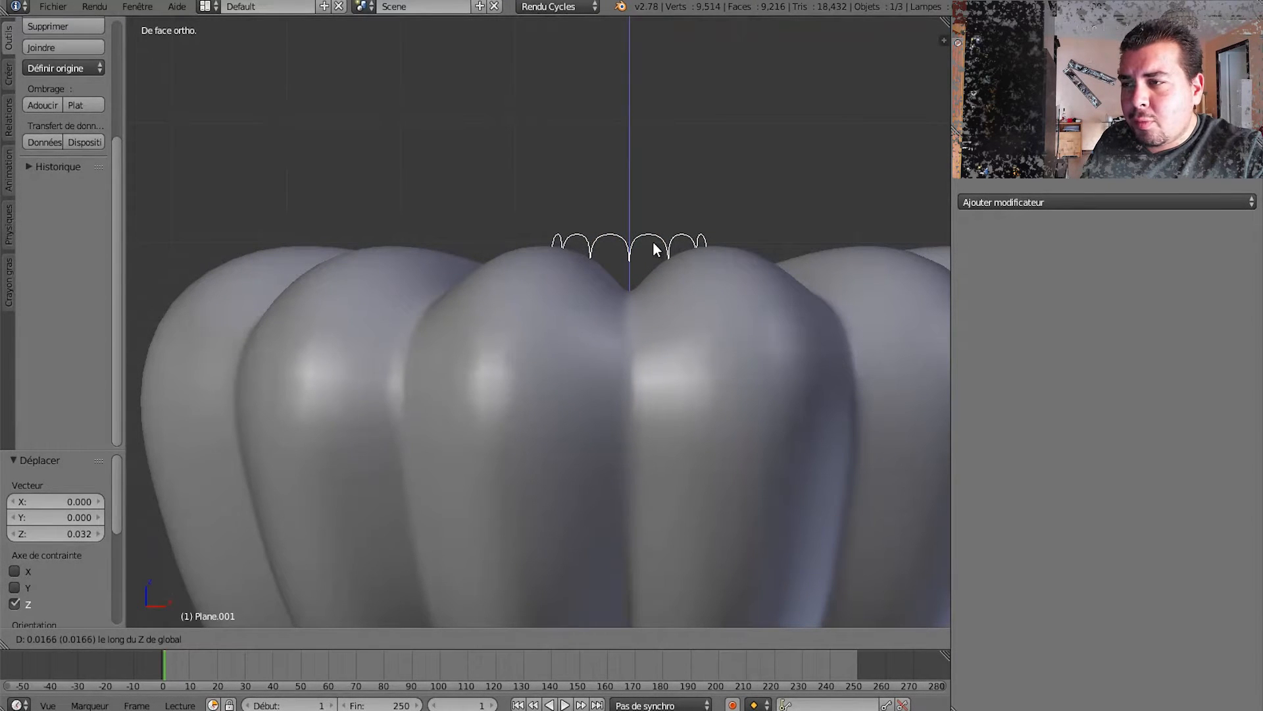
left_click(652, 247)
In front view, lower the separated rim loop about 0.014 along Z so it sits closer to the opening.
middle_click_drag(653, 247, 736, 336)
key("KP_1")
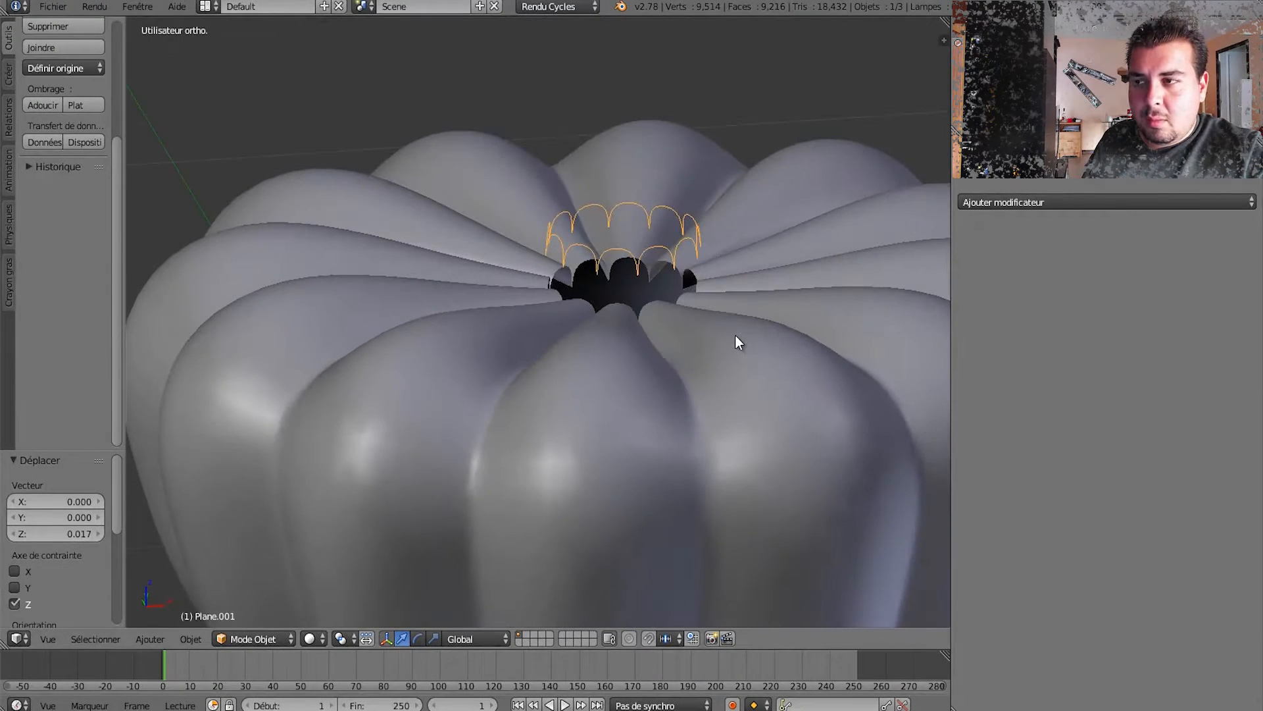
key("KP_1")
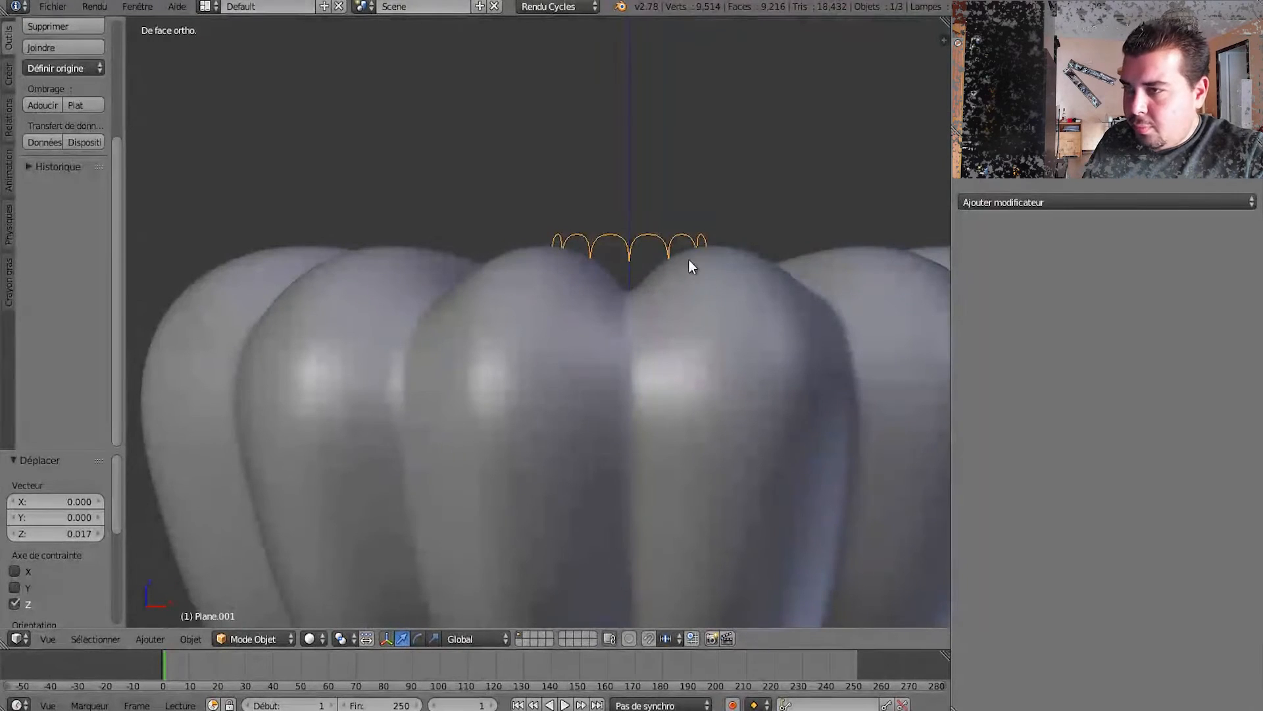
key("g")
key("z")
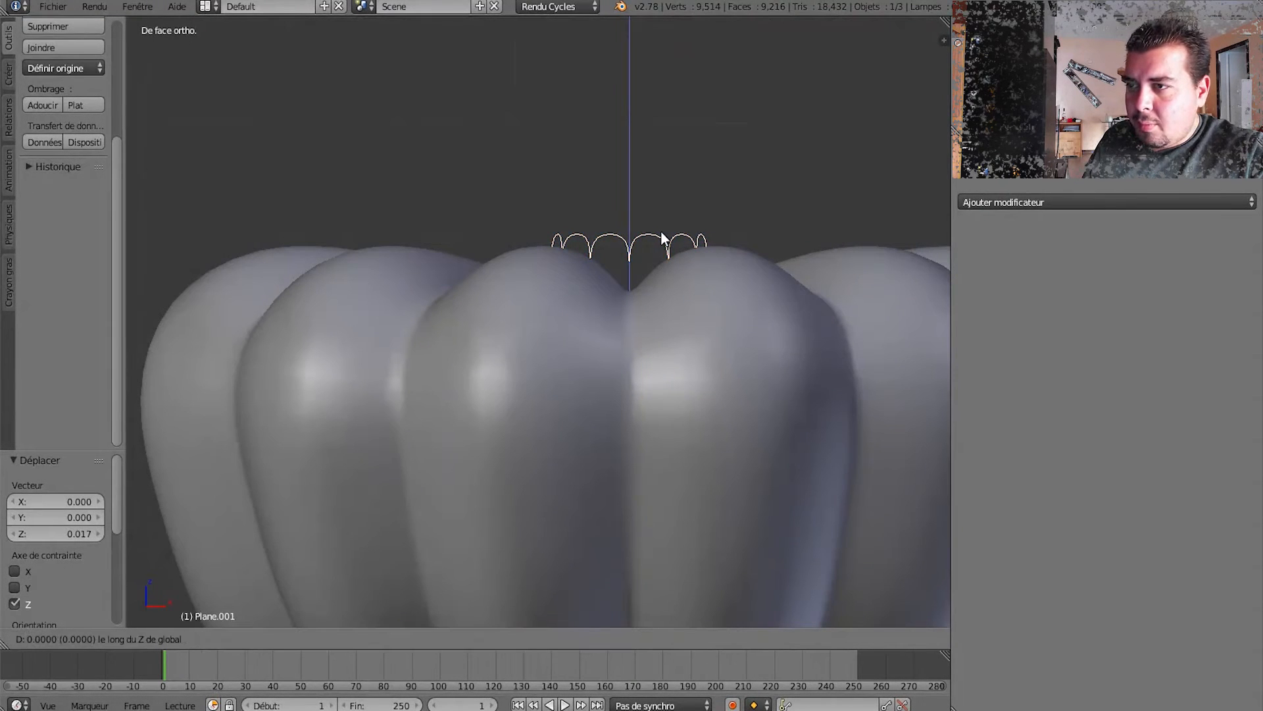
left_click(663, 247)
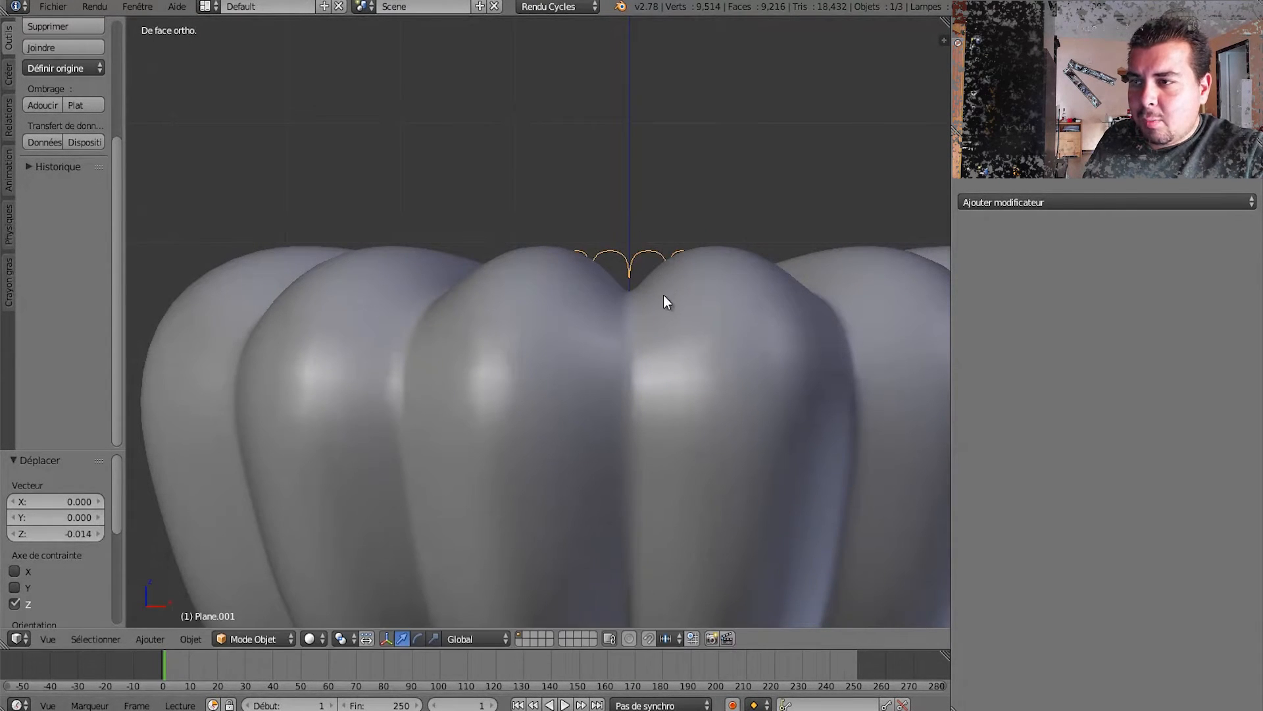
In Edit Mode, select the whole rim loop, extrude it in place and scale the new edges inward to about 0.398.
middle_click_drag(663, 295, 641, 341)
scroll(642, 307, "up", 4)
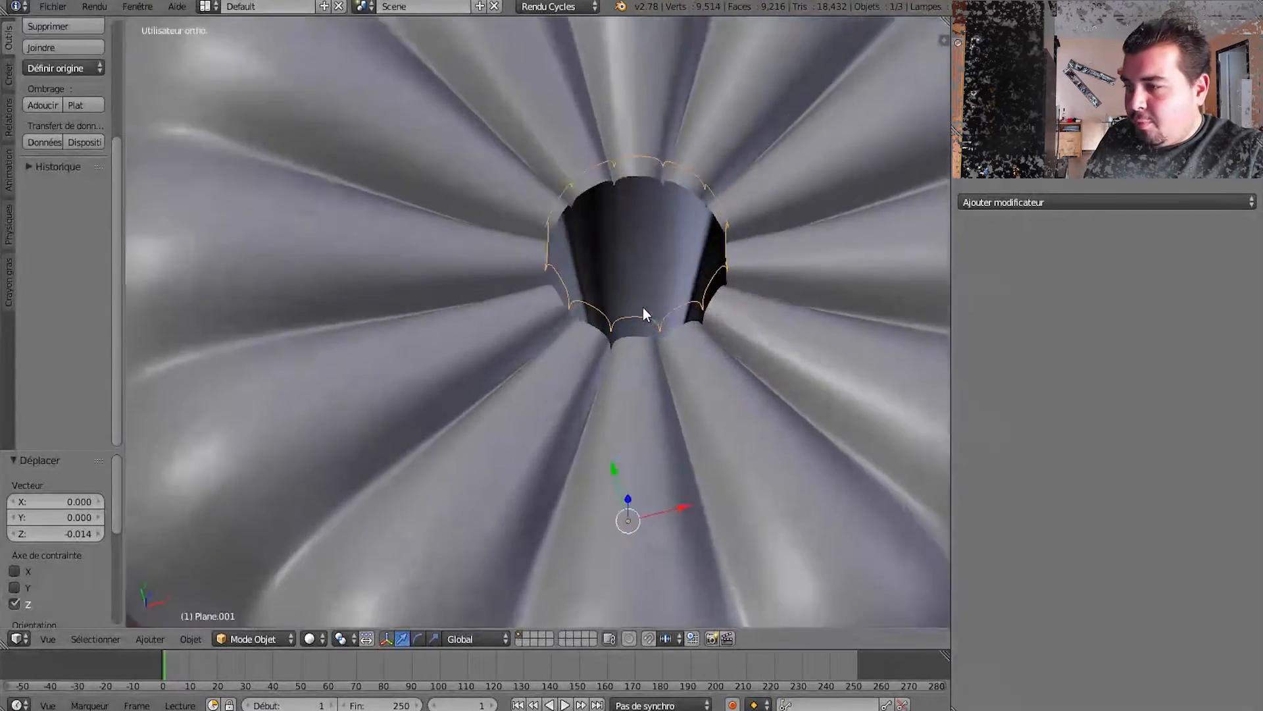
middle_click_drag(679, 289, 477, 396, "shift")
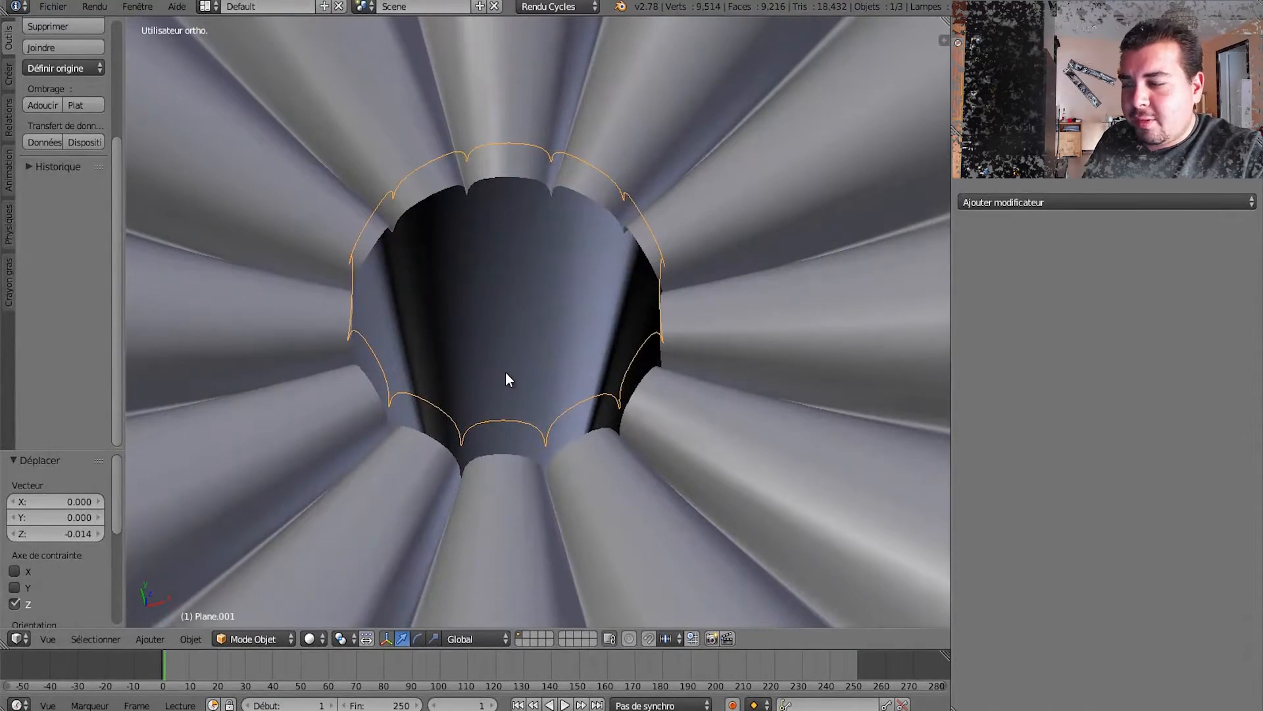
key("Tab")
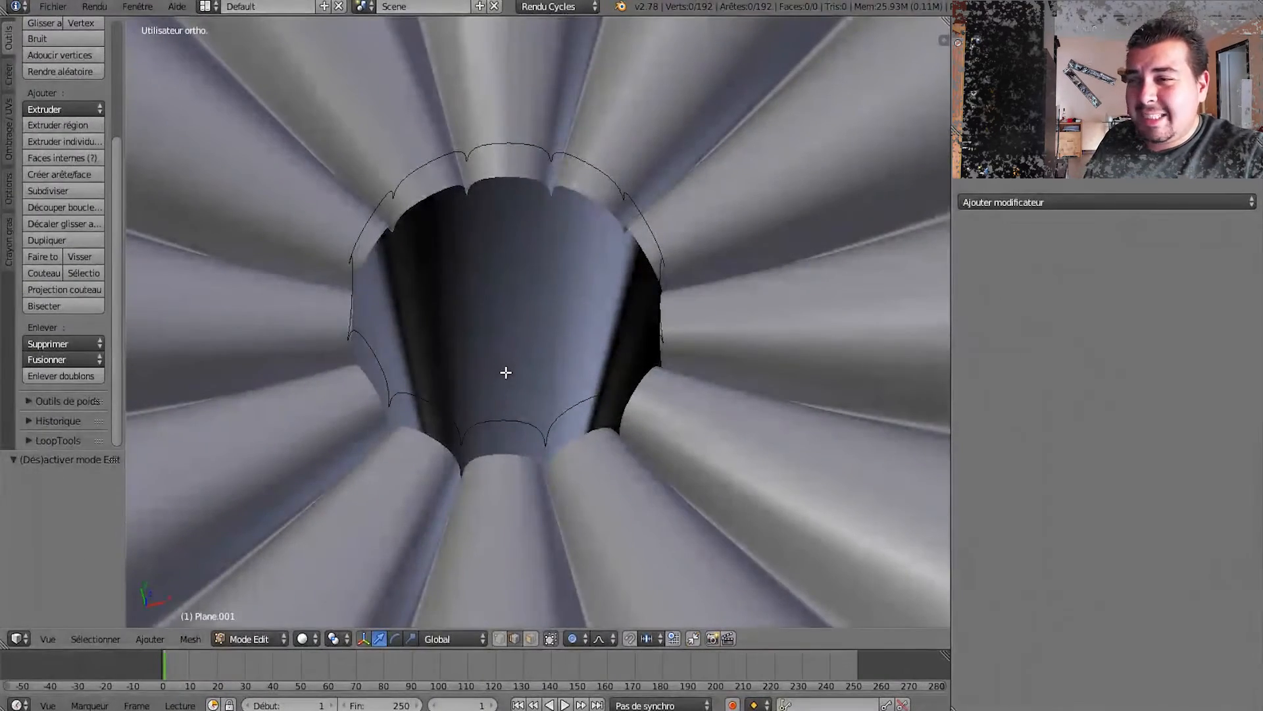
key("a")
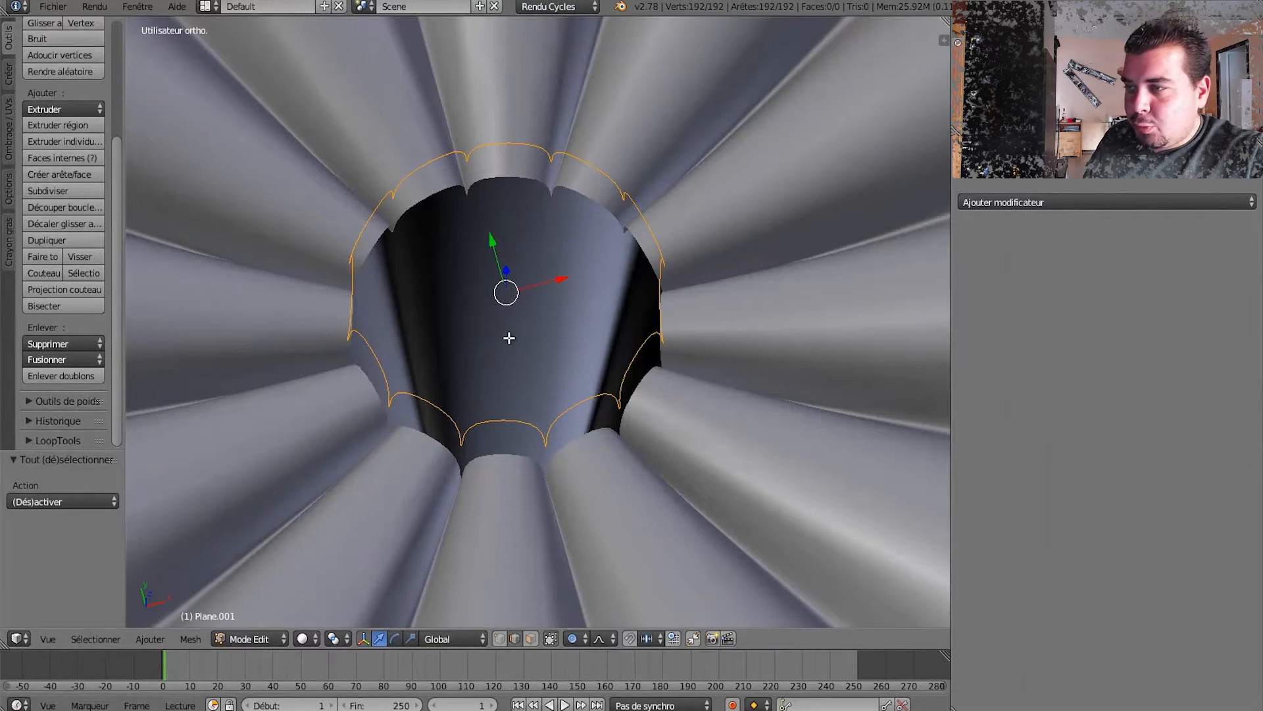
key("e")
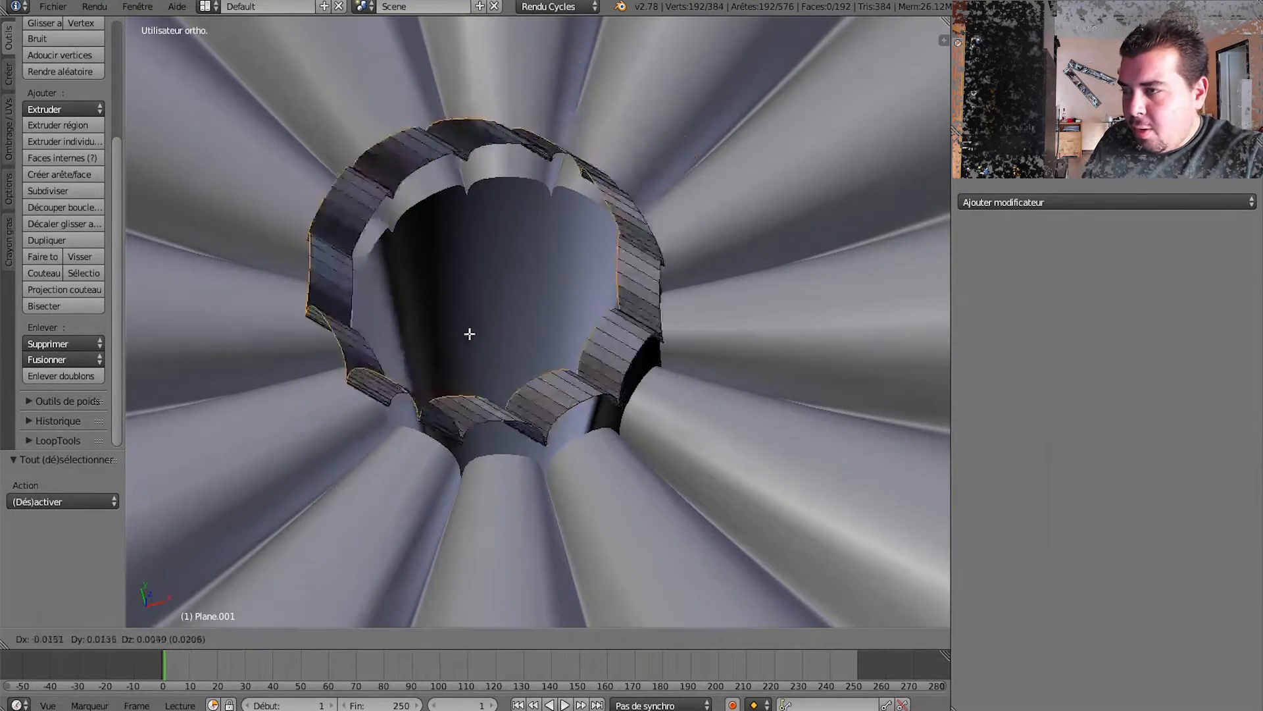
right_click(546, 265)
key("s")
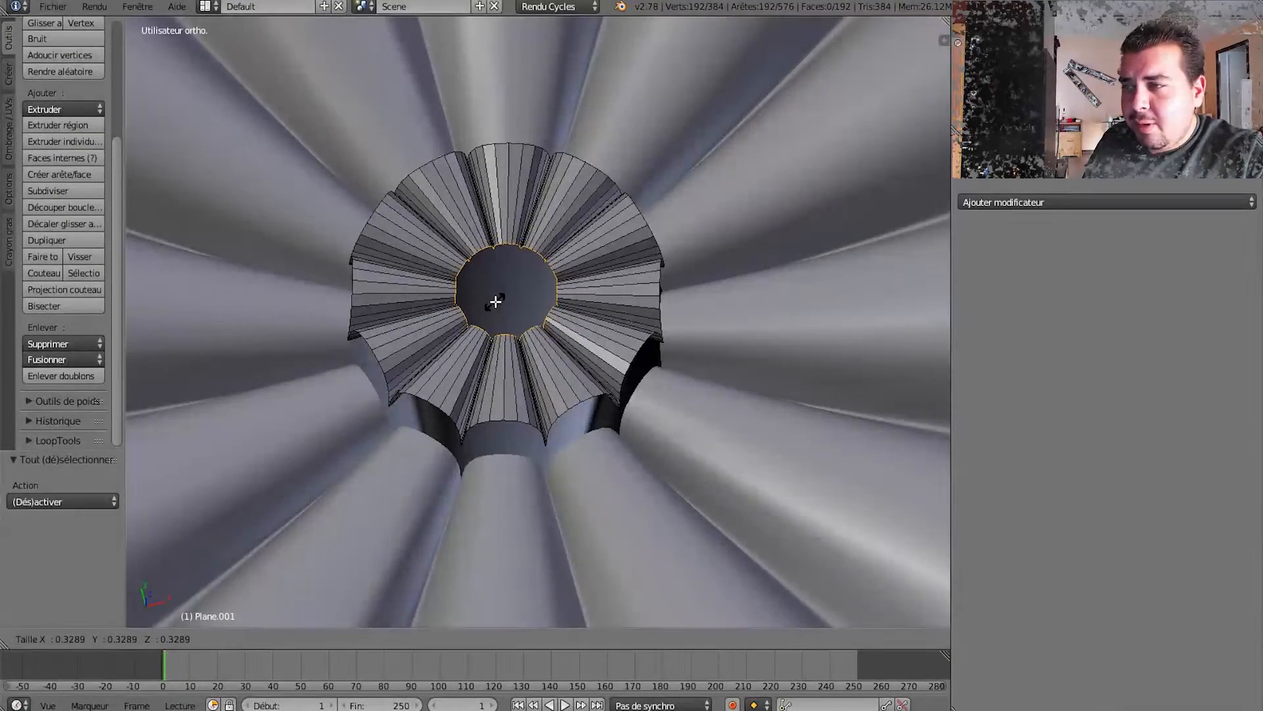
left_click(493, 302)
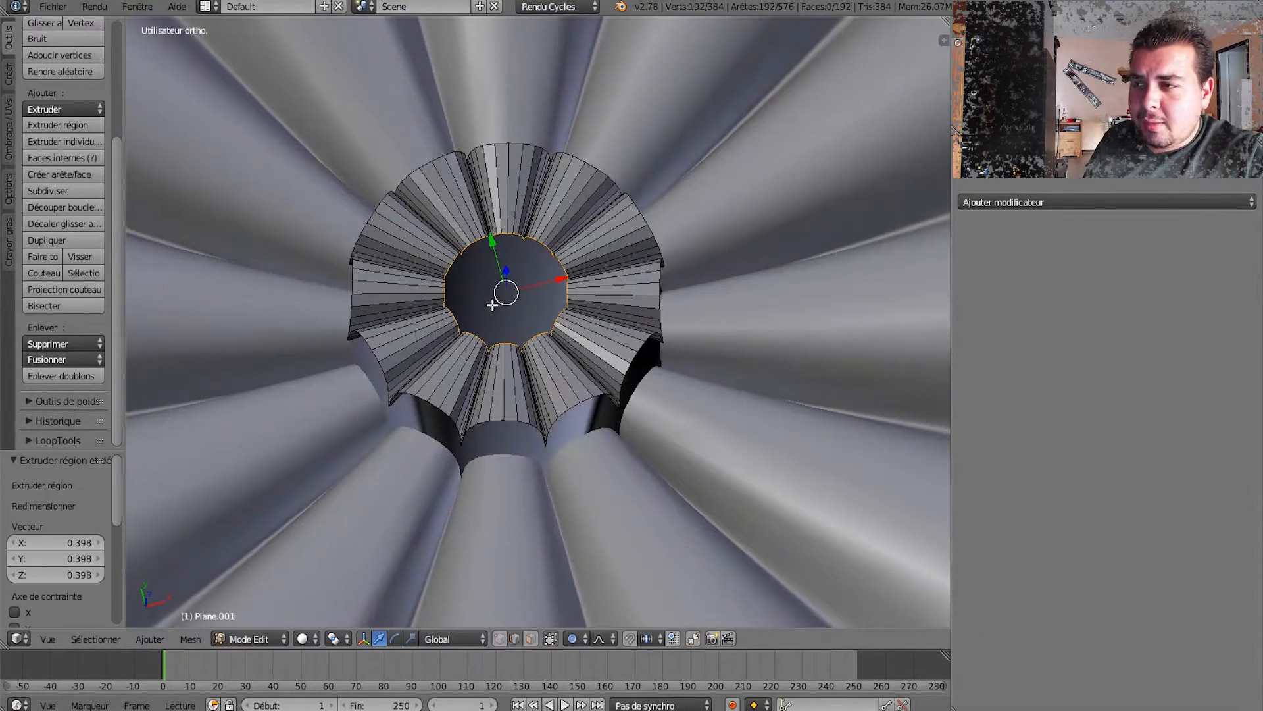
Extrude the inner loop straight up about 0.044 along Z to form the base of the stem.
middle_click_drag(601, 411, 550, 367)
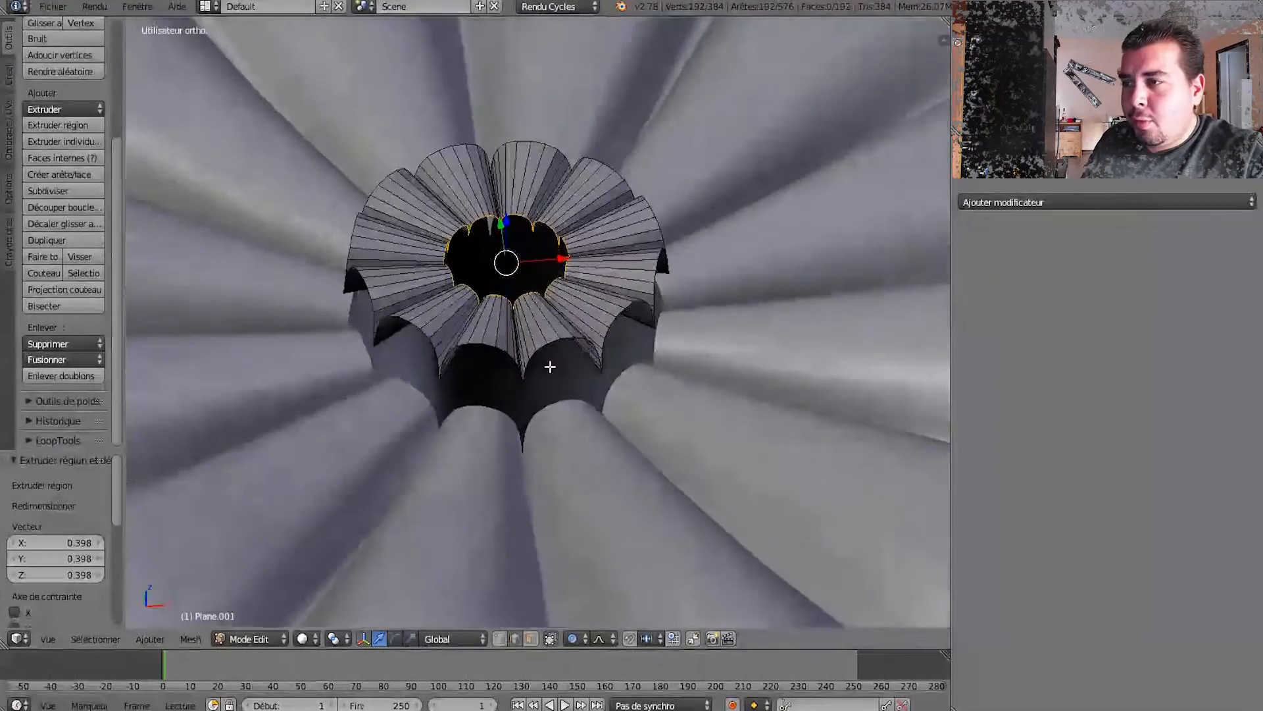
key("e")
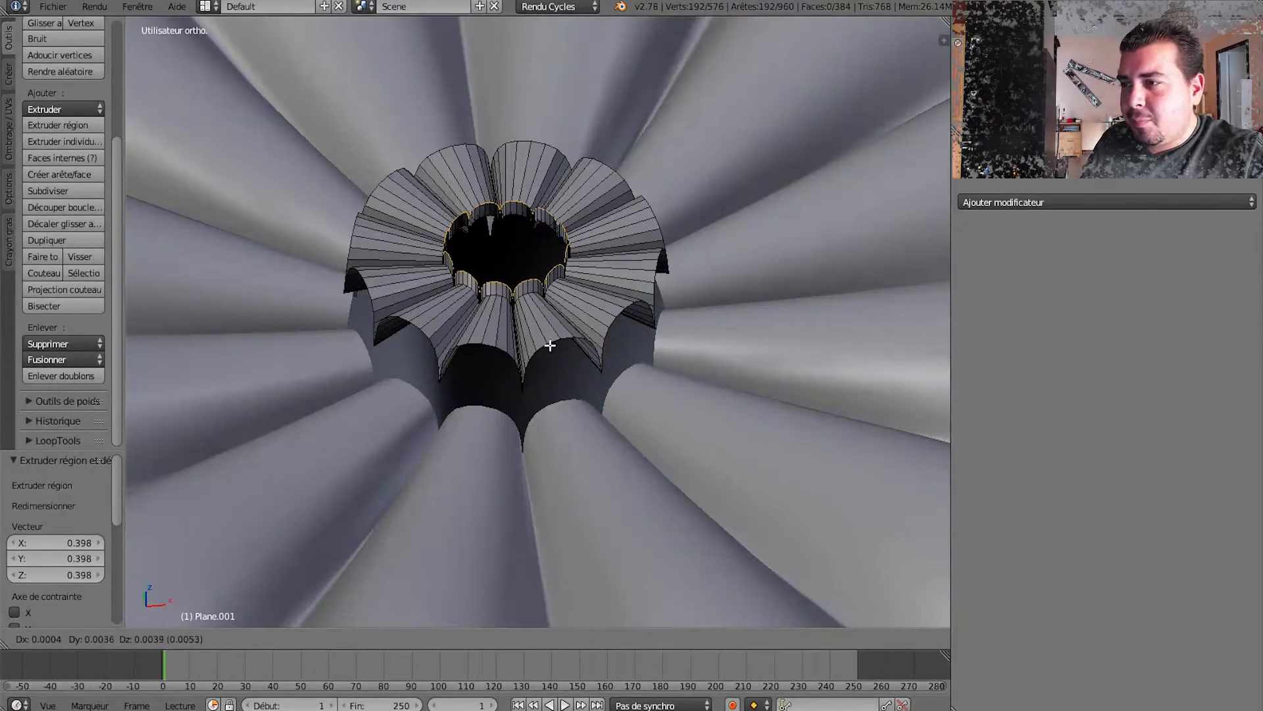
key("z")
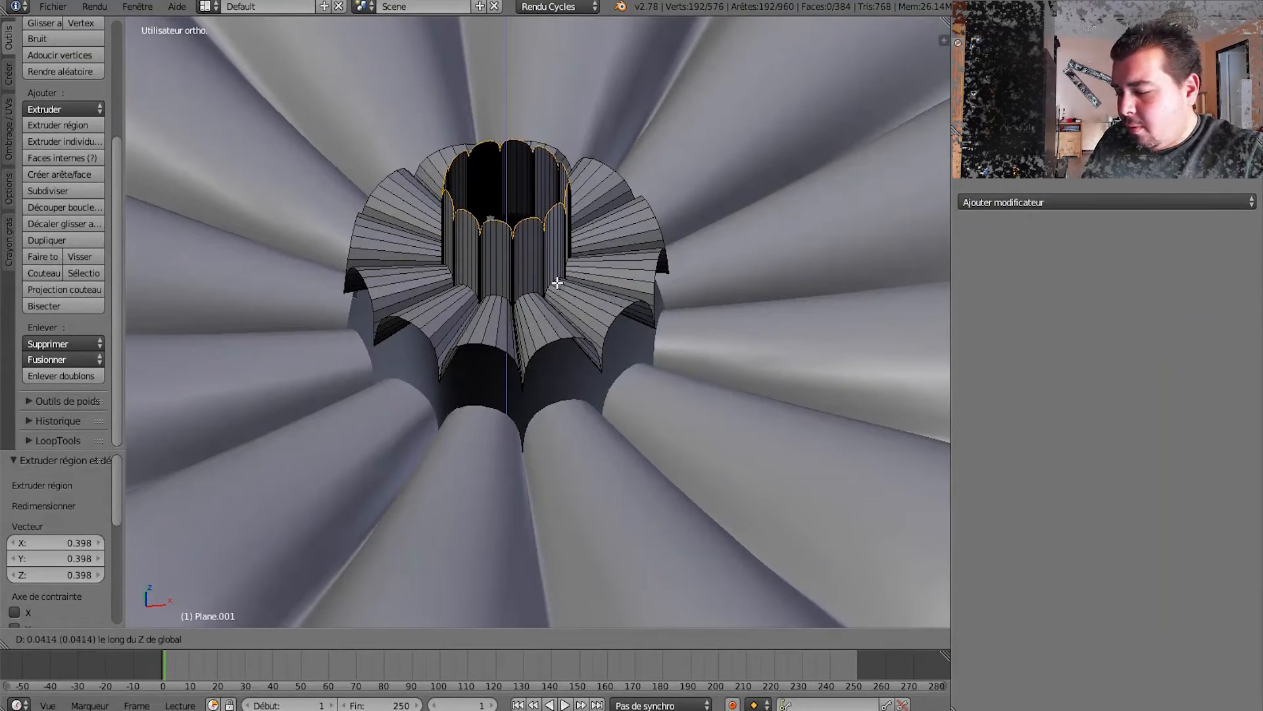
left_click(557, 282)
key("z")
key("z")
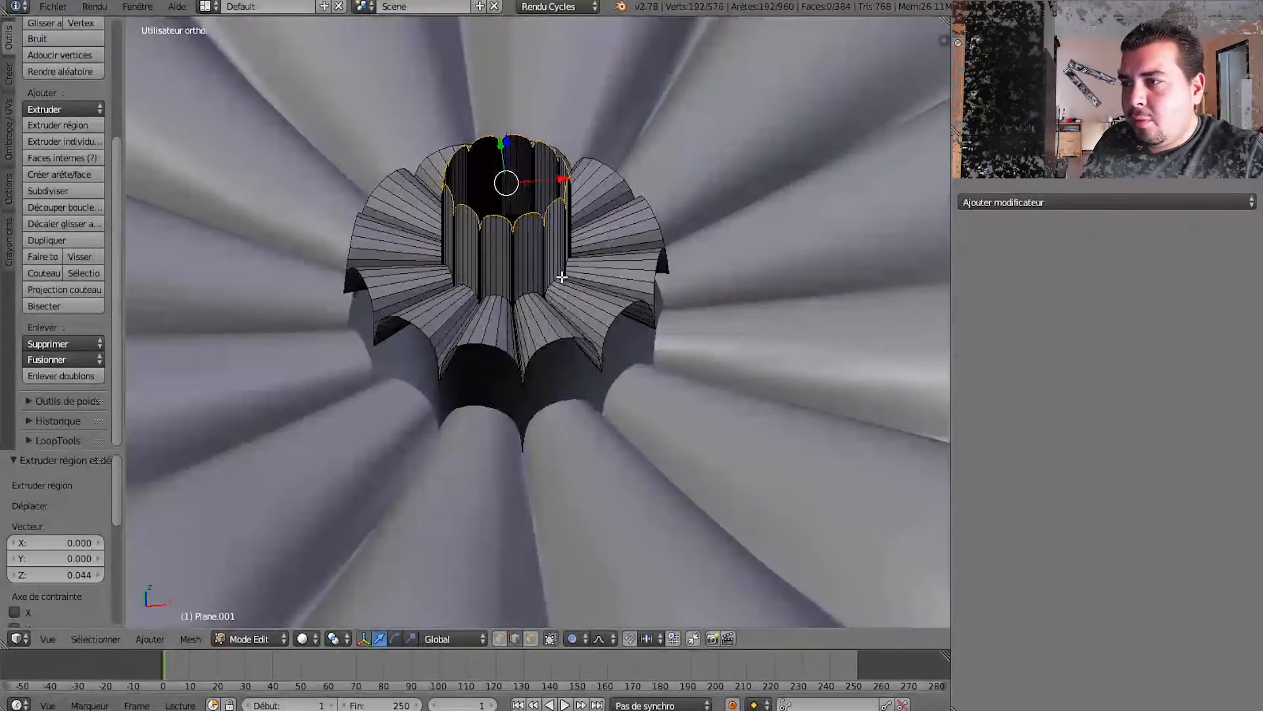
Build a curved stem by repeatedly extruding its end loop upward and sideways, starting with X -0.009, Y 0.023, Z 0.024.
key("e")
left_click(535, 203)
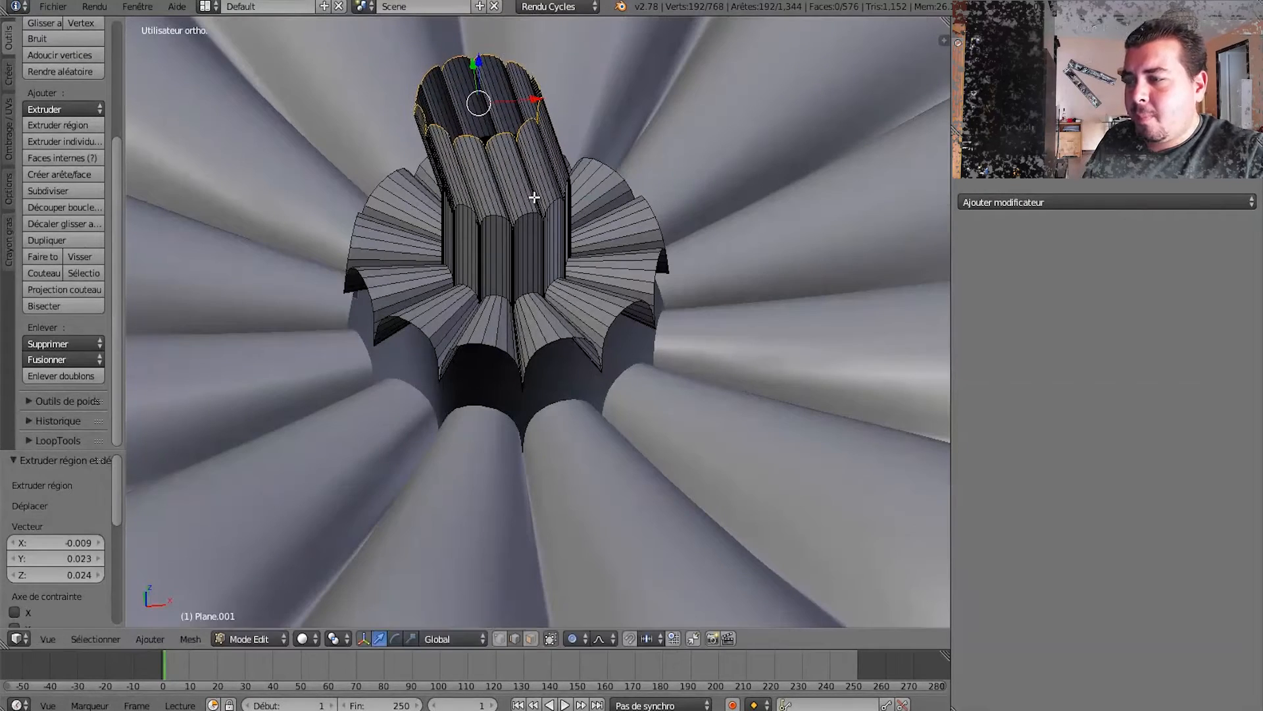
middle_click_drag(535, 201, 514, 146)
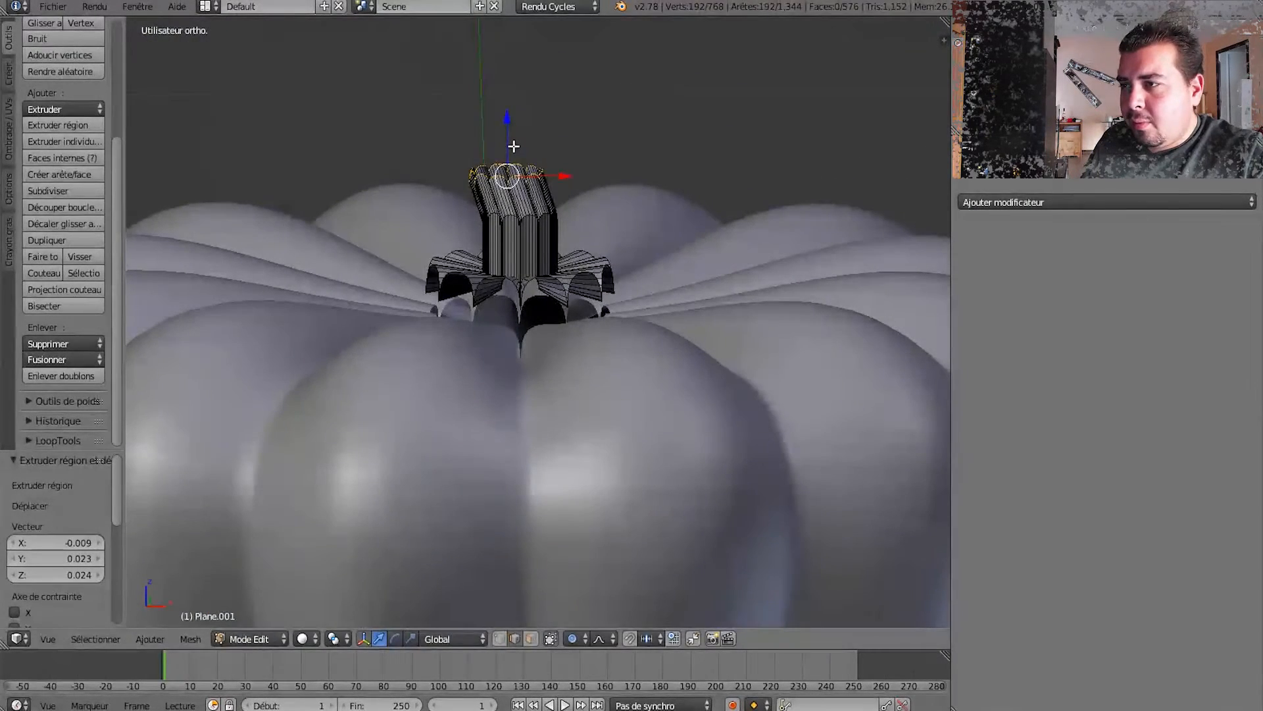
key("e")
left_click(477, 99)
key("e")
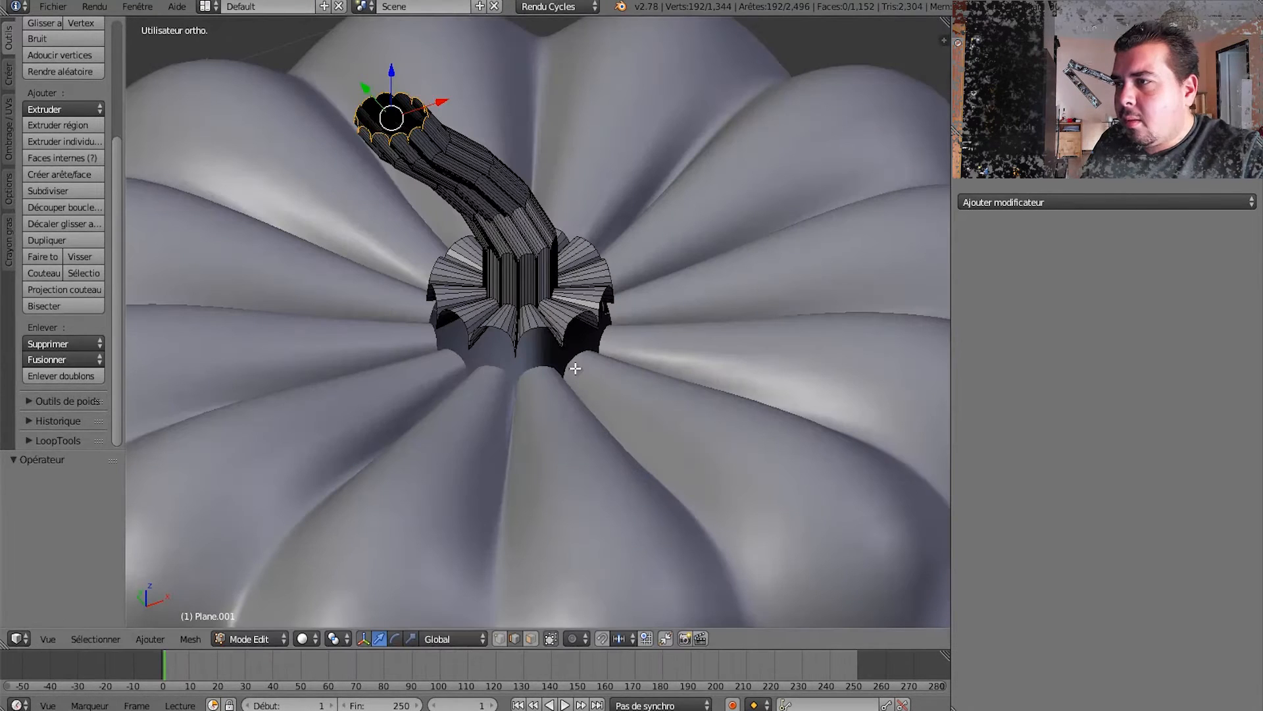
Scale the stem's end loop down to about 0.769 and rotate it about -46.1° to tilt the tip.
key("s")
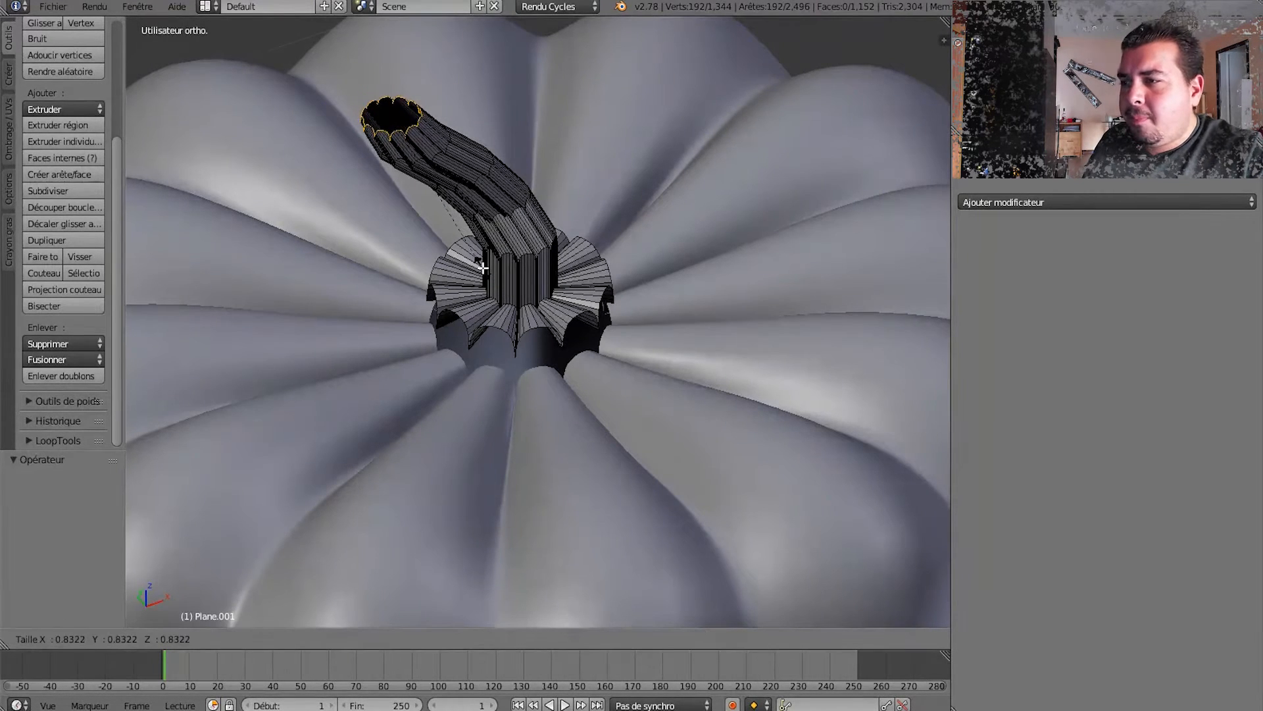
left_click(476, 254)
middle_click_drag(414, 214, 527, 336)
scroll(460, 292, "up", 2)
scroll(527, 336, "up", 4)
middle_click_drag(477, 283, 752, 484, "shift")
middle_click_drag(639, 333, 685, 431, "shift")
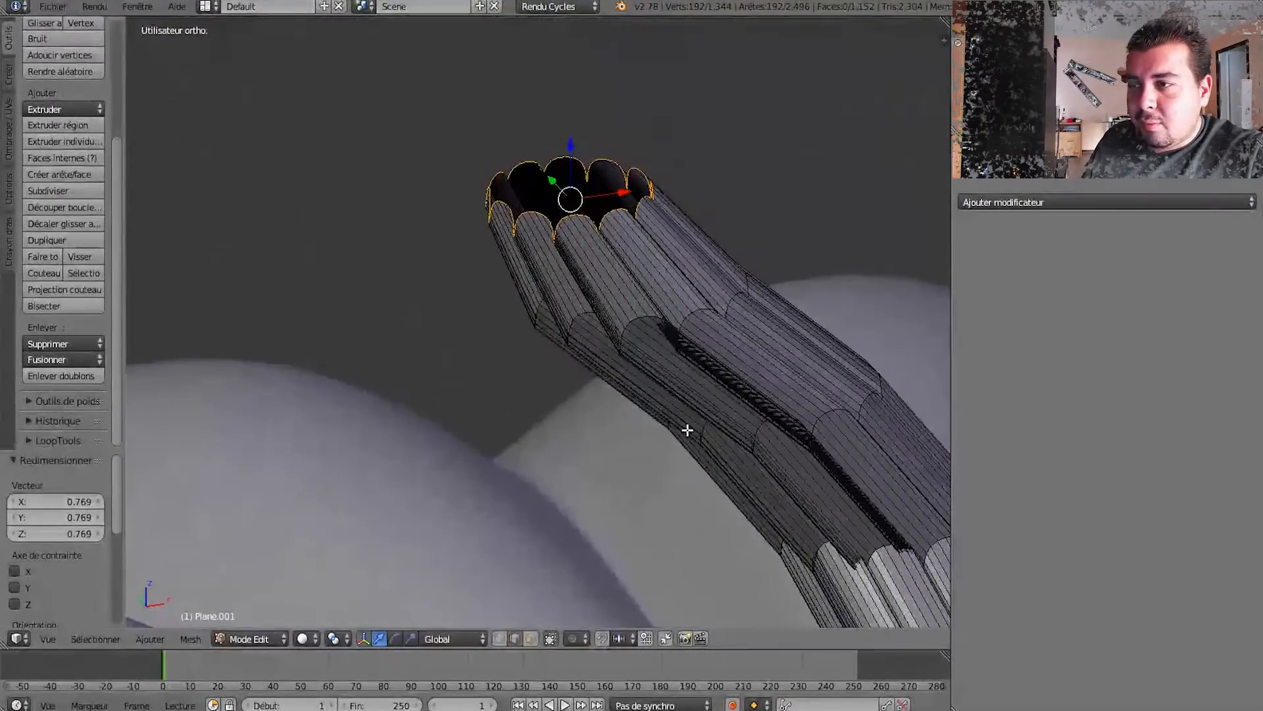
key("r")
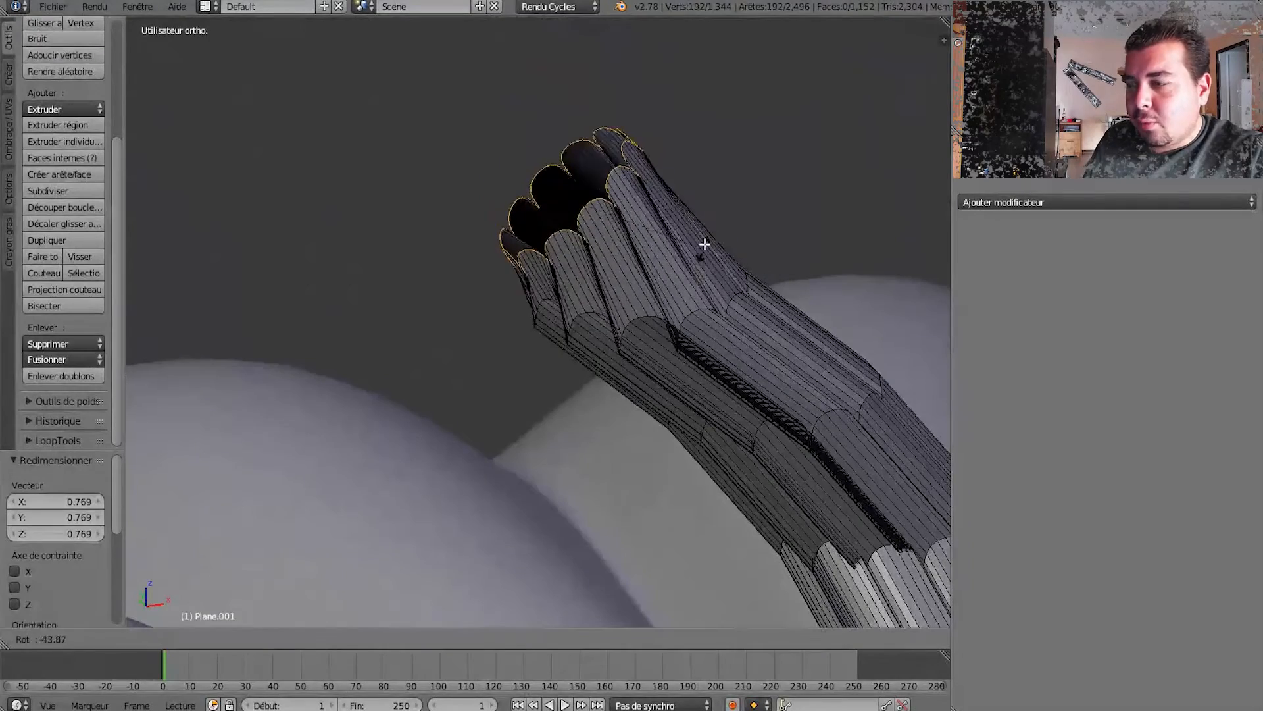
left_click(705, 243)
Extrude the stem's end loop by X -0.023, Y 0.015, Z 0.015 and scale it down to about 0.835.
key("e")
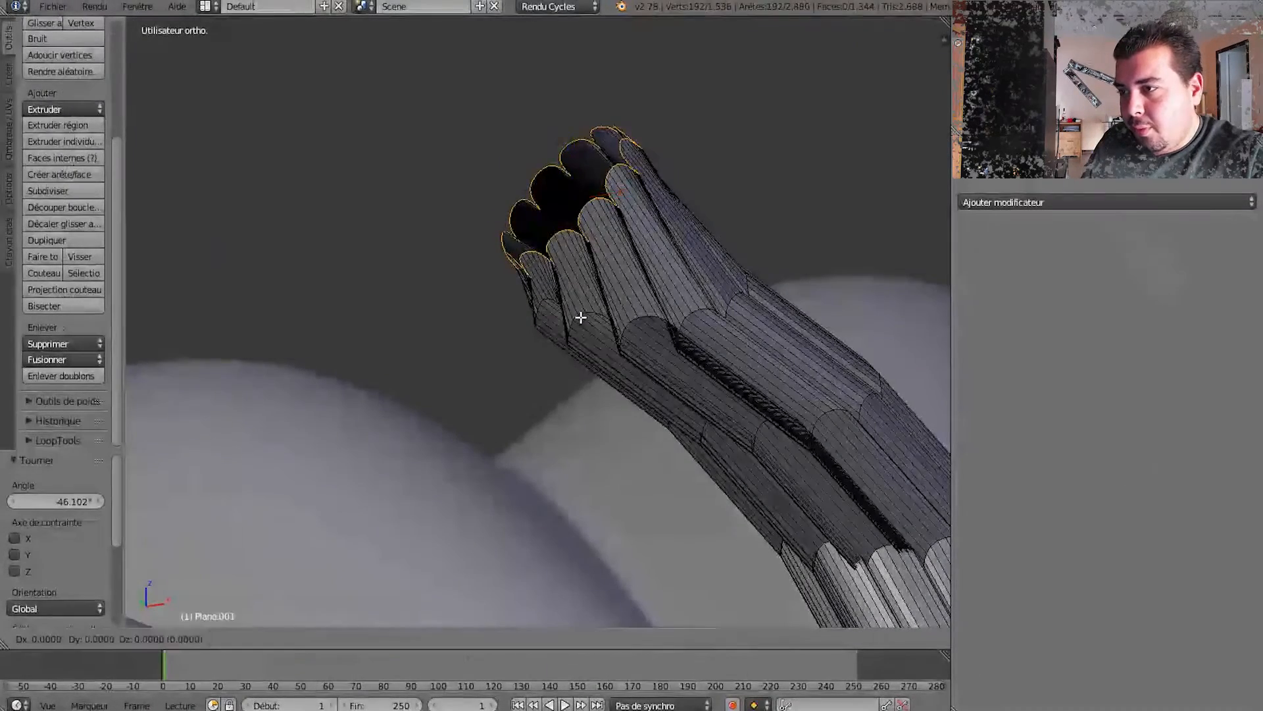
left_click(473, 247)
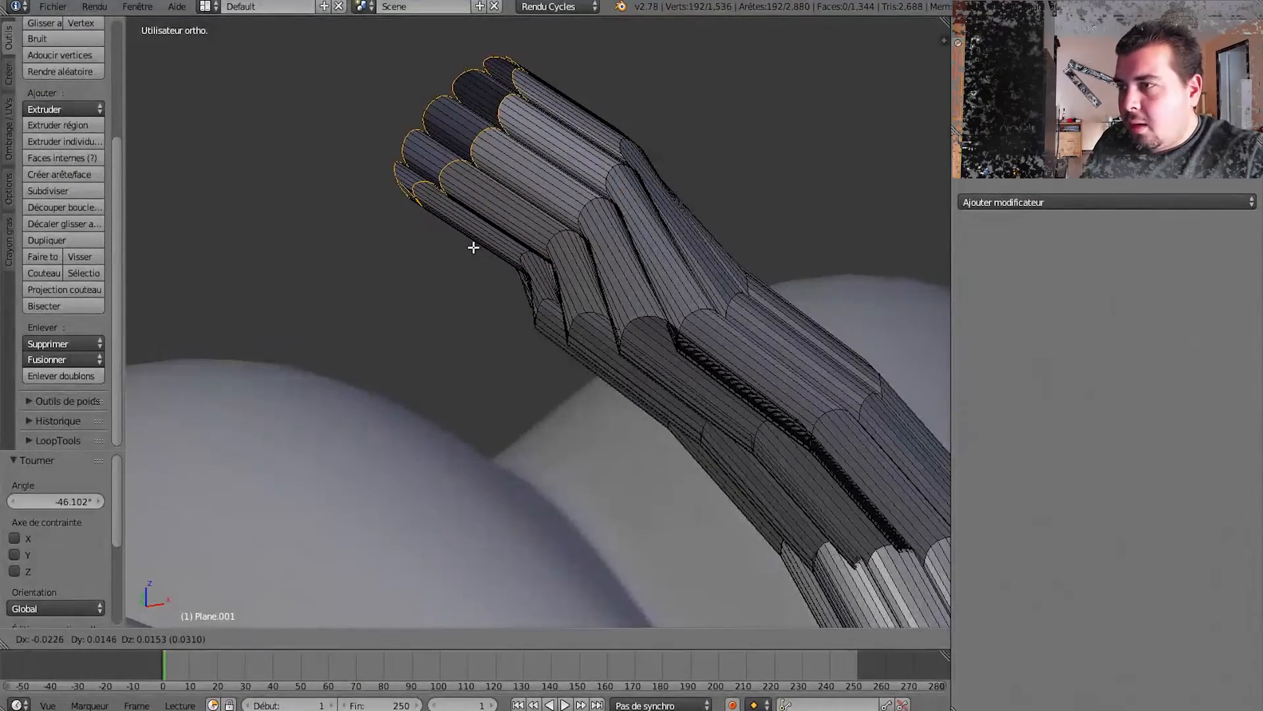
key("s")
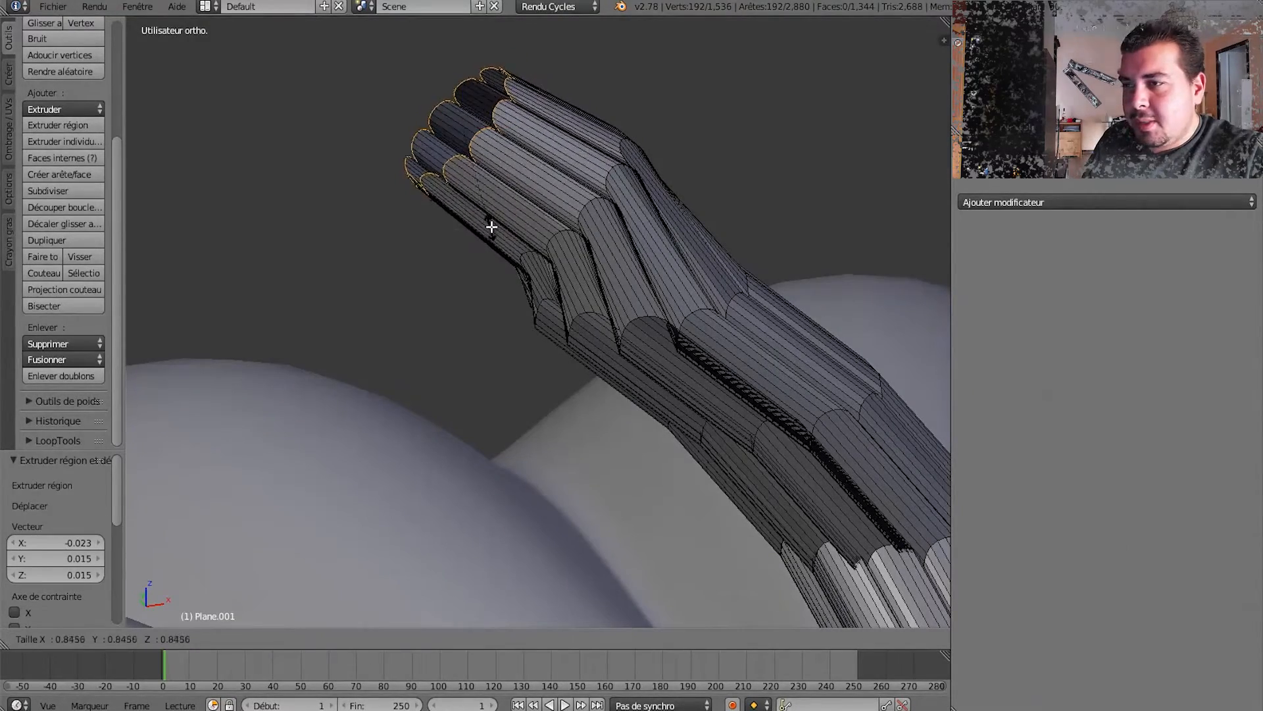
left_click(491, 226)
Cap the stem's tip by extruding its end loop inward to 0.414 and merging it at the centre, and return to Object Mode.
middle_click_drag(491, 225, 598, 425)
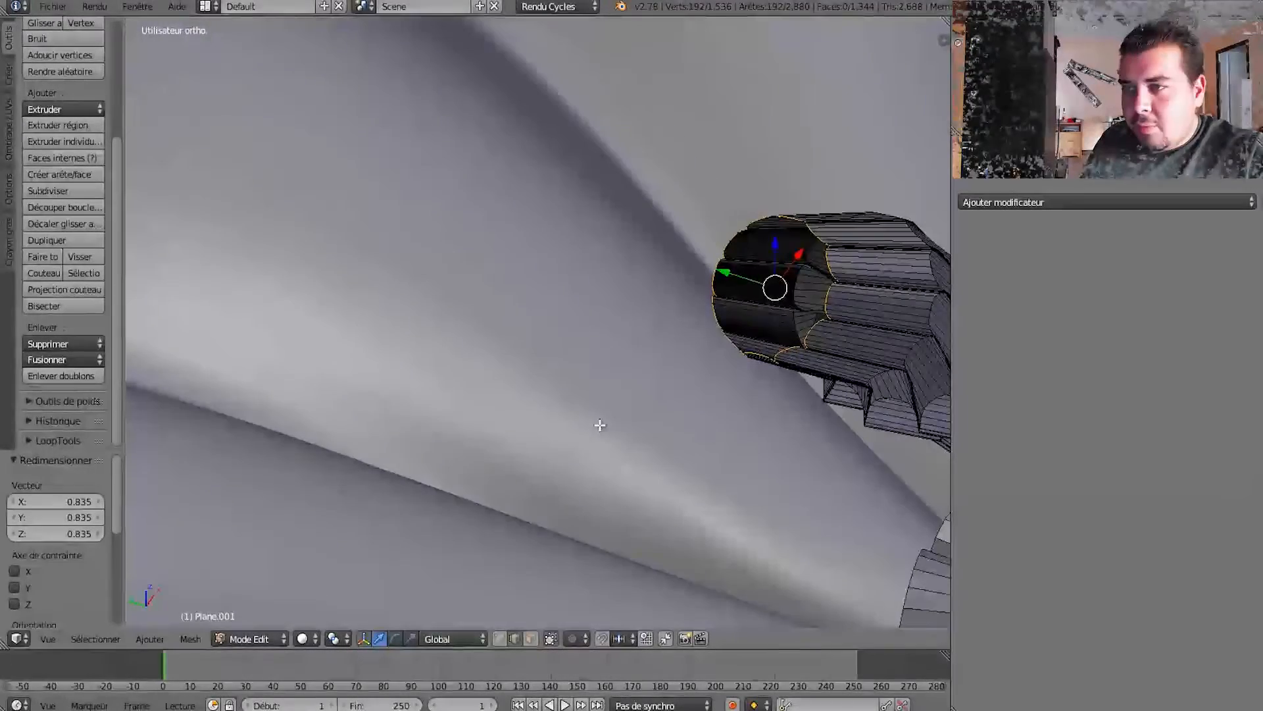
key("e")
key("s")
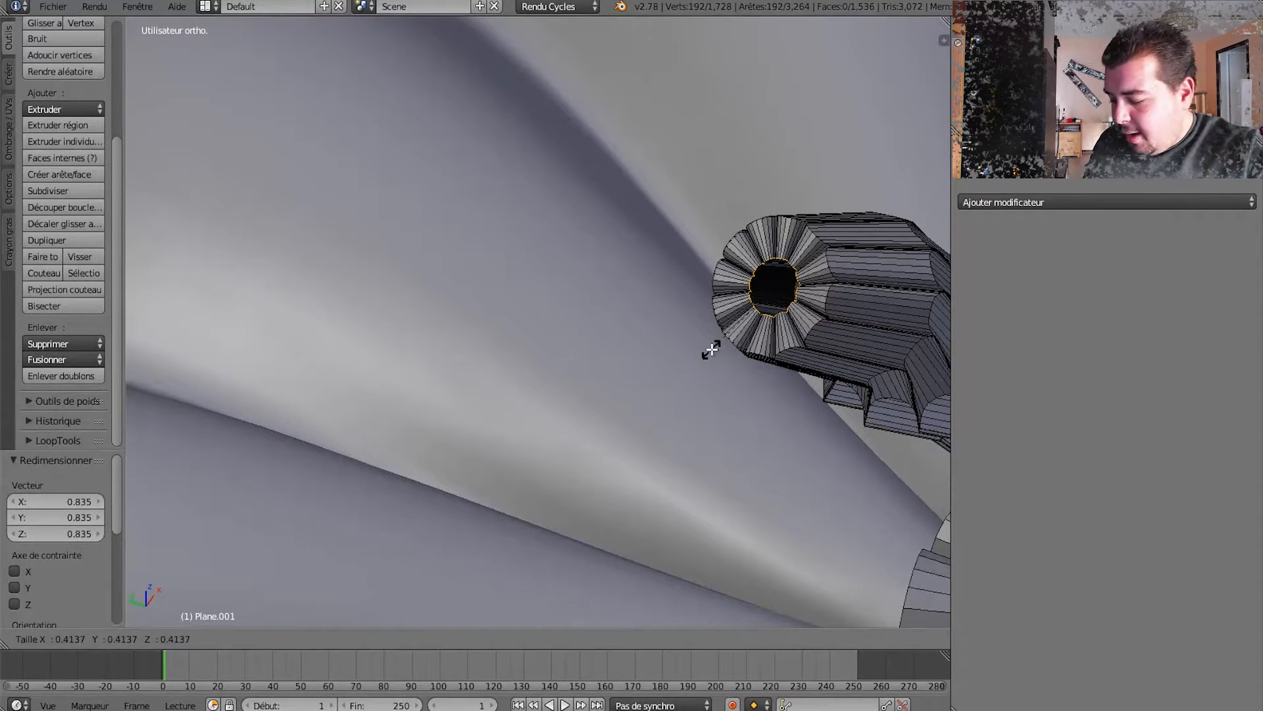
left_click(711, 350)
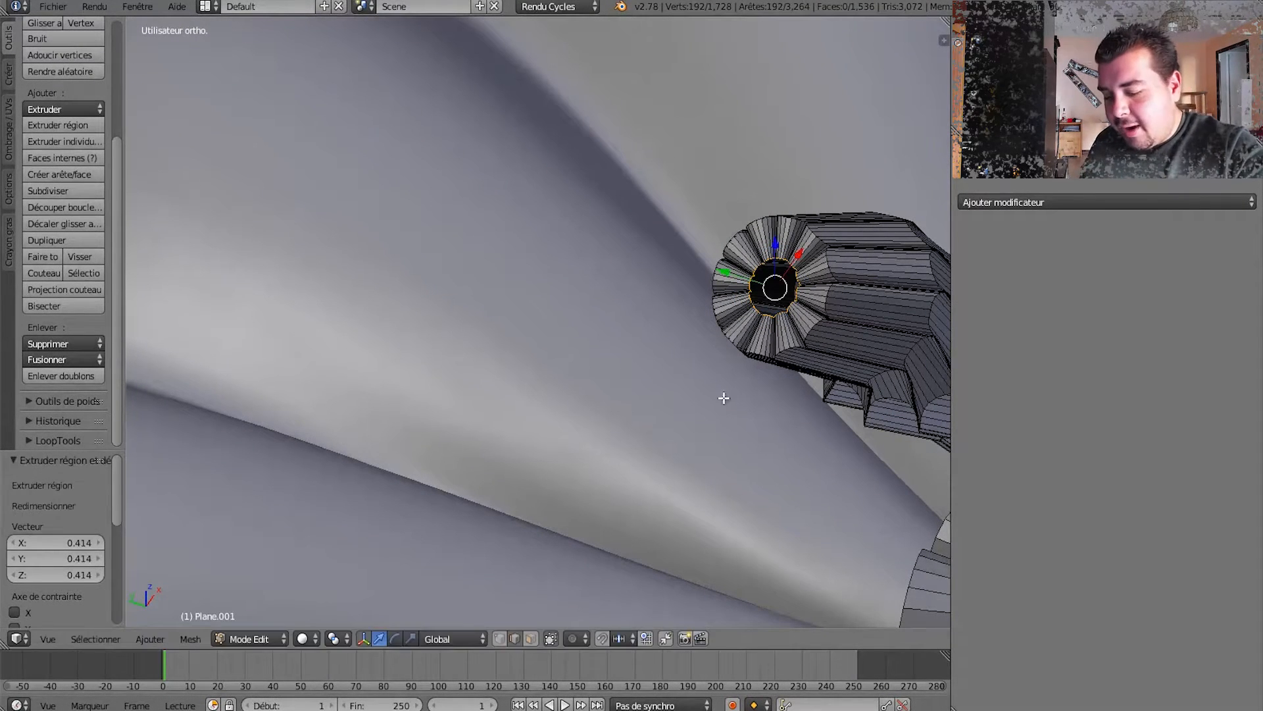
key("alt+m")
left_click(775, 417)
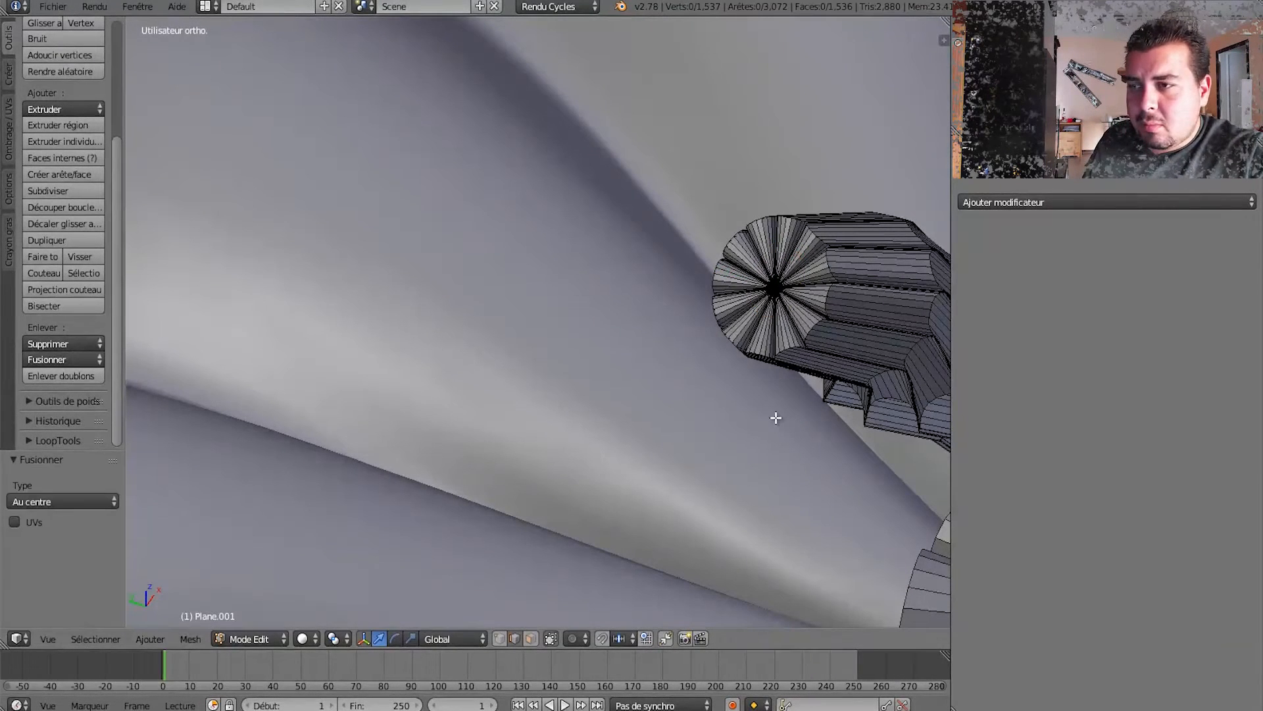
key("a")
key("a")
key("Tab")
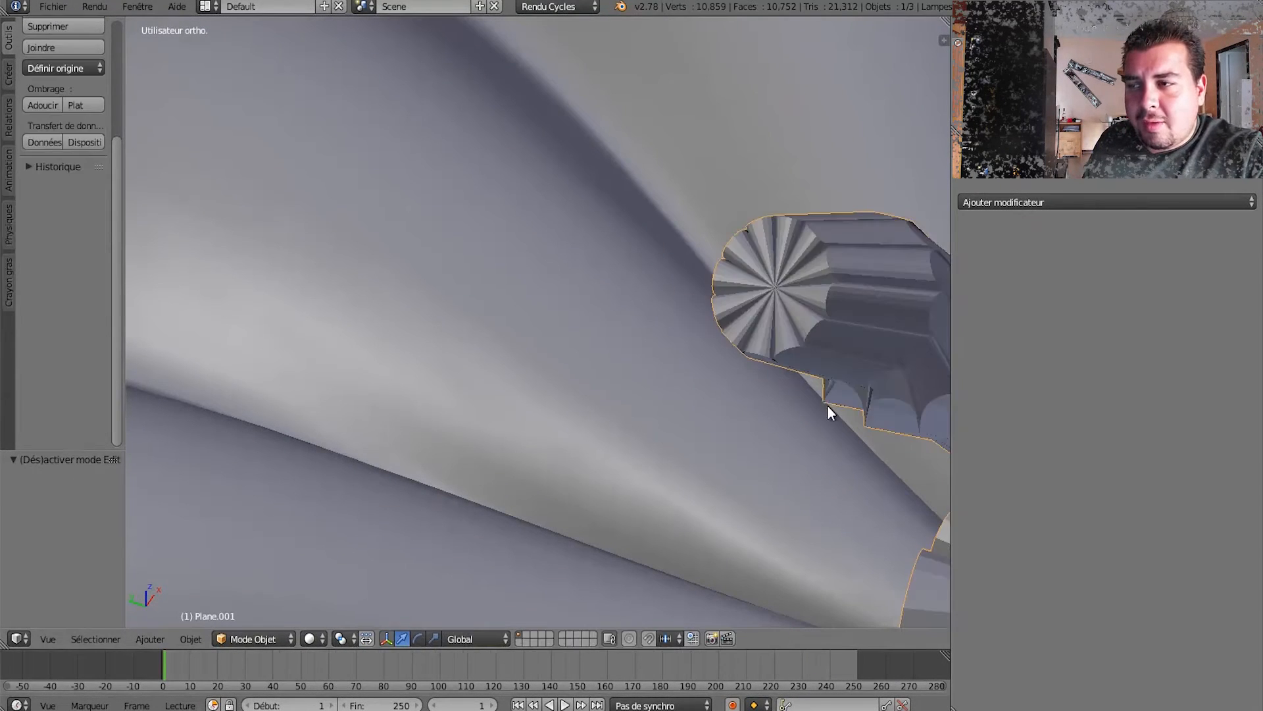
Apply smooth shading to the stem object.
middle_click_drag(827, 404, 626, 311)
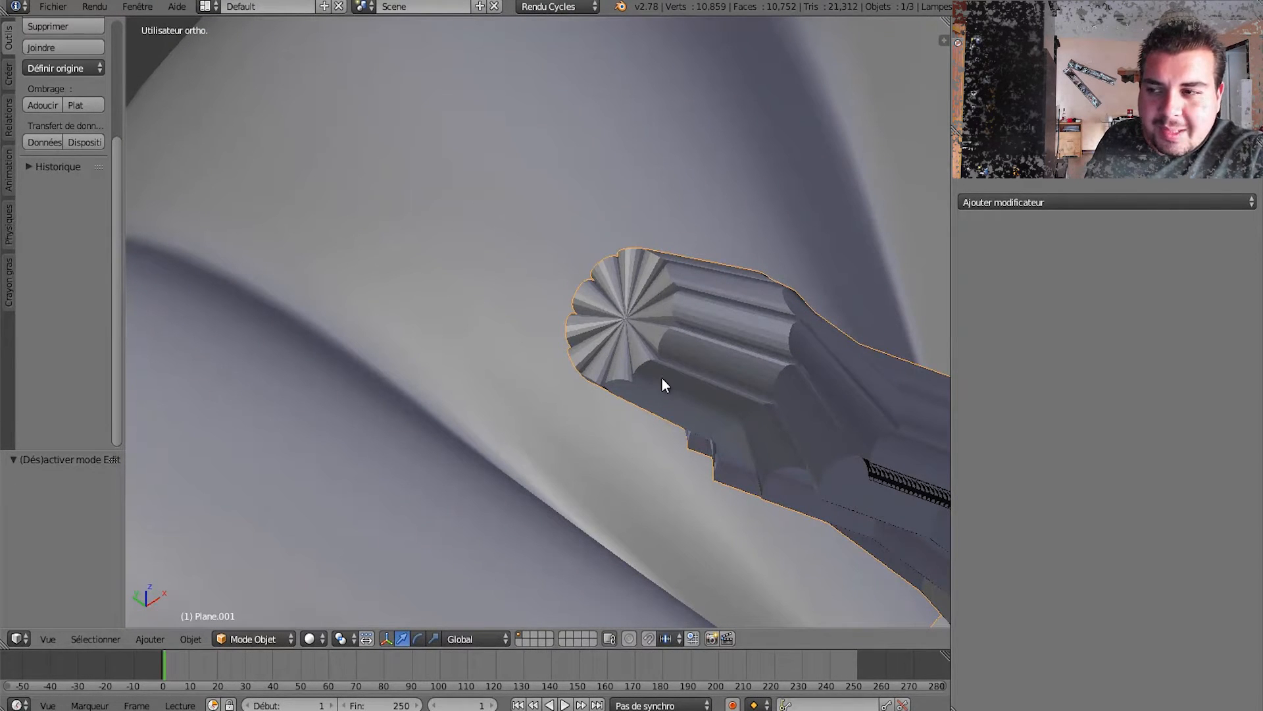
middle_click_drag(661, 381, 711, 377)
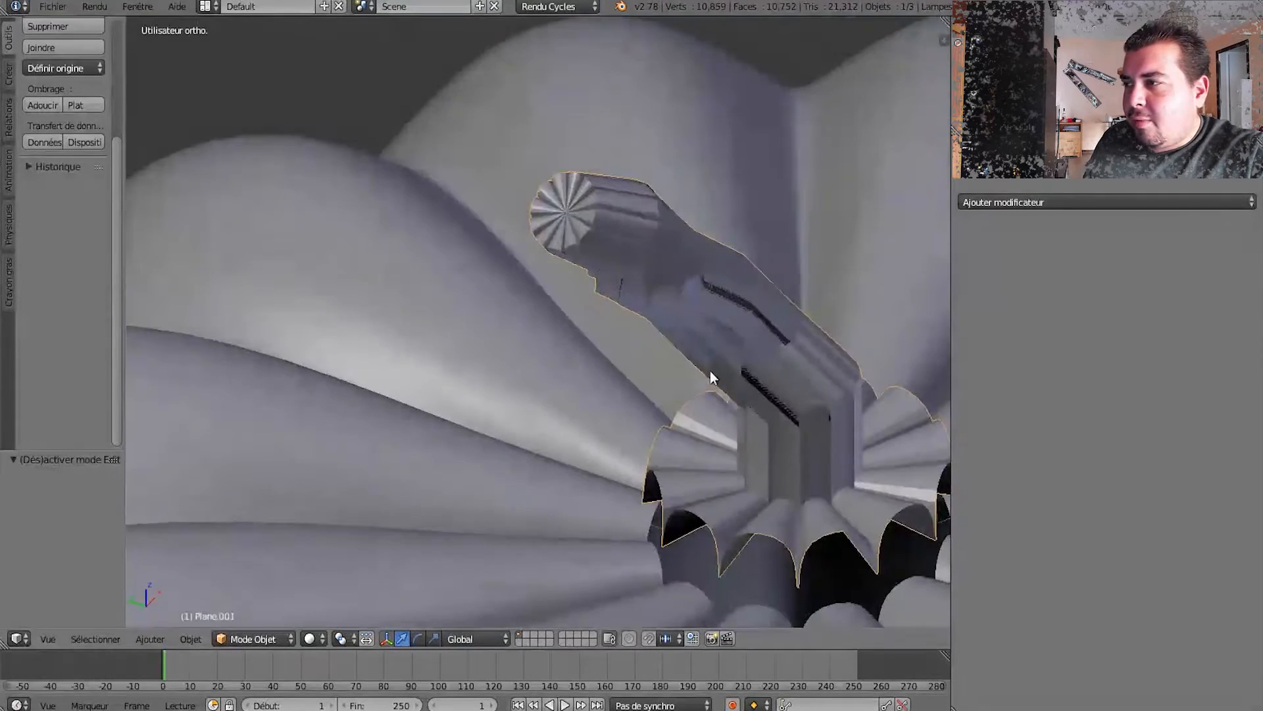
left_click(53, 103)
middle_click_drag(206, 172, 648, 312)
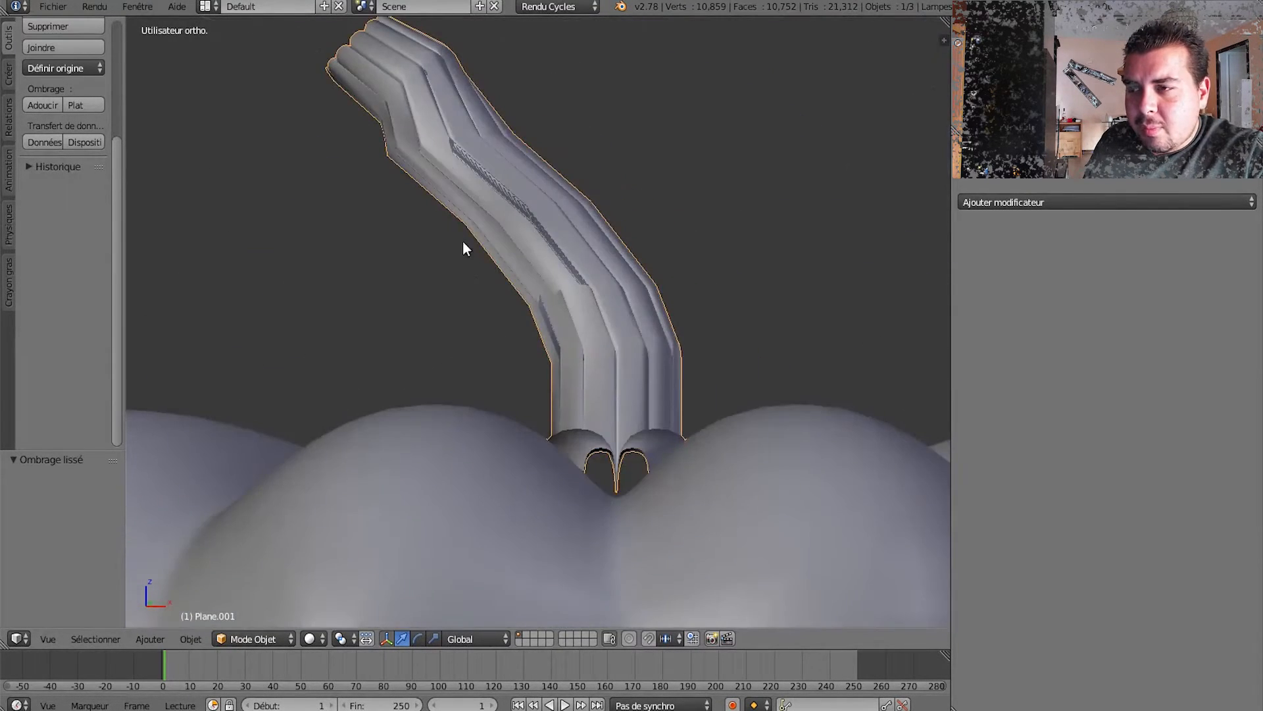
middle_click_drag(463, 241, 688, 361)
In Edit Mode, select the entire scalloped outer rim at the stem's base by picking successive shortest paths around it.
key("Tab")
right_click(556, 277, "ctrl")
middle_click_drag(556, 277, 336, 335)
right_click(300, 385, "ctrl")
middle_click_drag(299, 384, 426, 300)
right_click(427, 224, "ctrl")
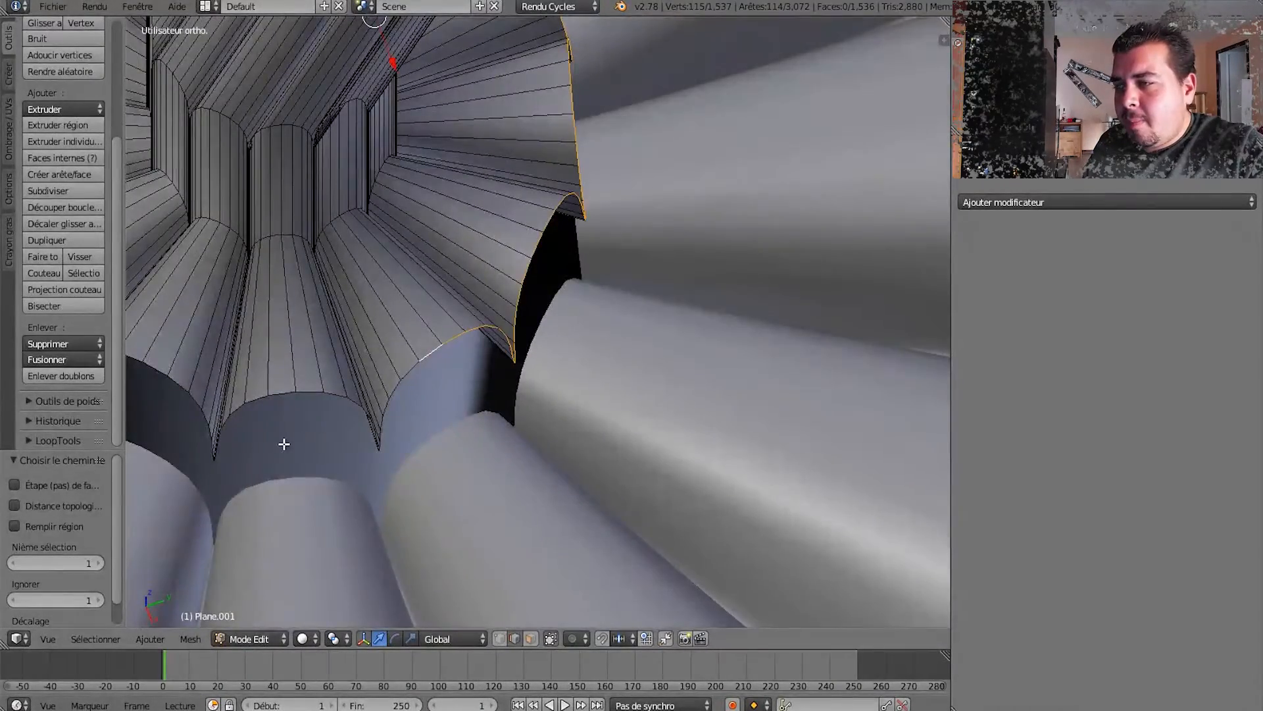
middle_click_drag(282, 442, 417, 415)
right_click(381, 464, "ctrl")
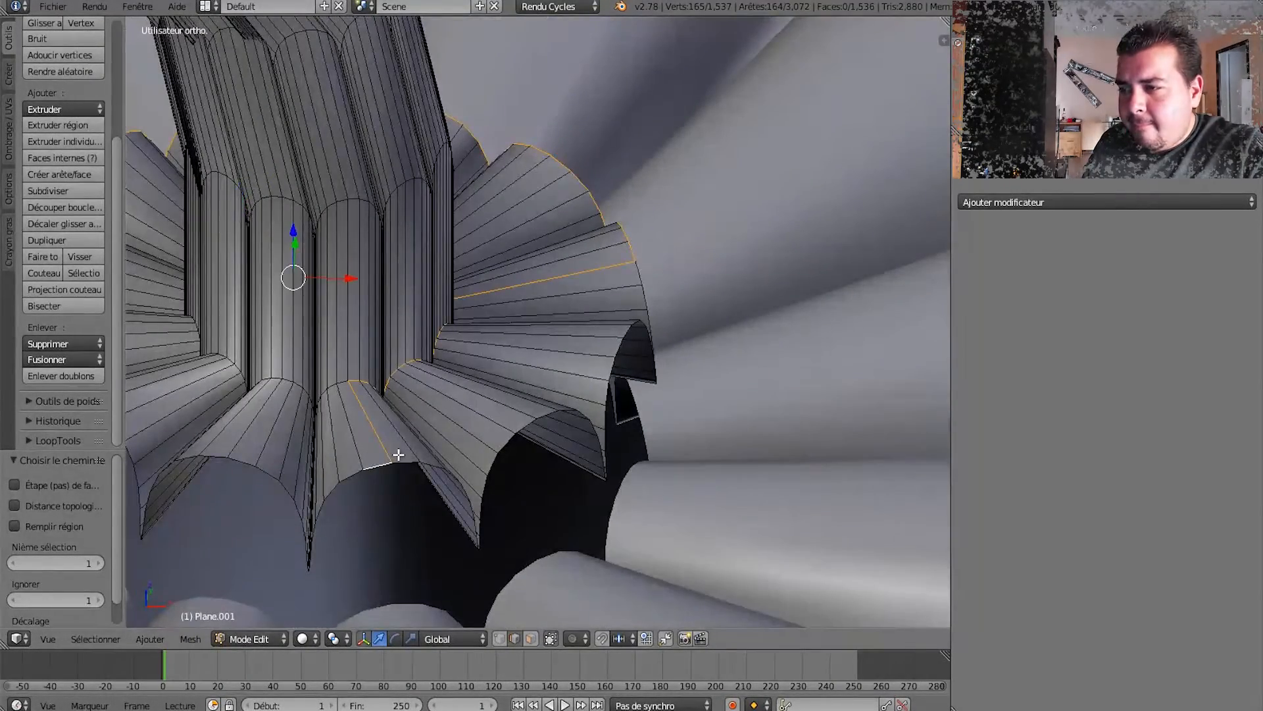
key("ctrl+z")
right_click(522, 431, "ctrl")
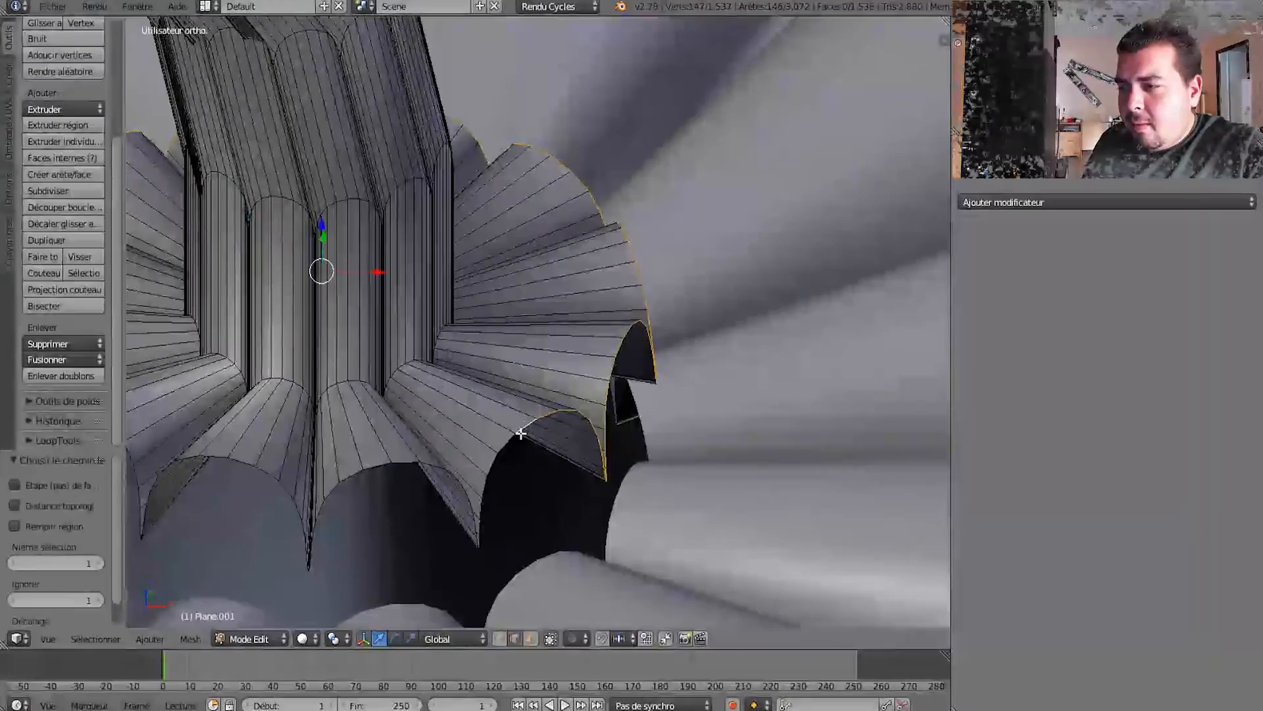
right_click(367, 463, "ctrl")
middle_click_drag(369, 479, 499, 428)
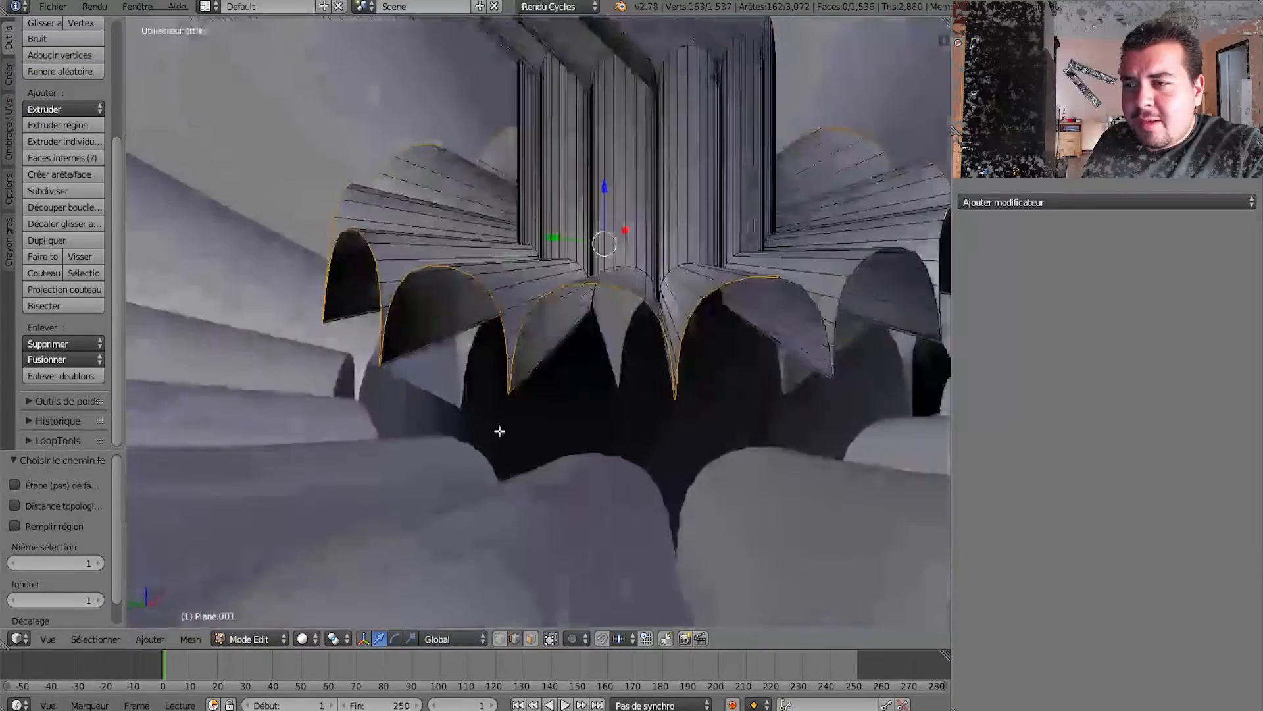
right_click(781, 278, "ctrl")
middle_click_drag(780, 278, 684, 234)
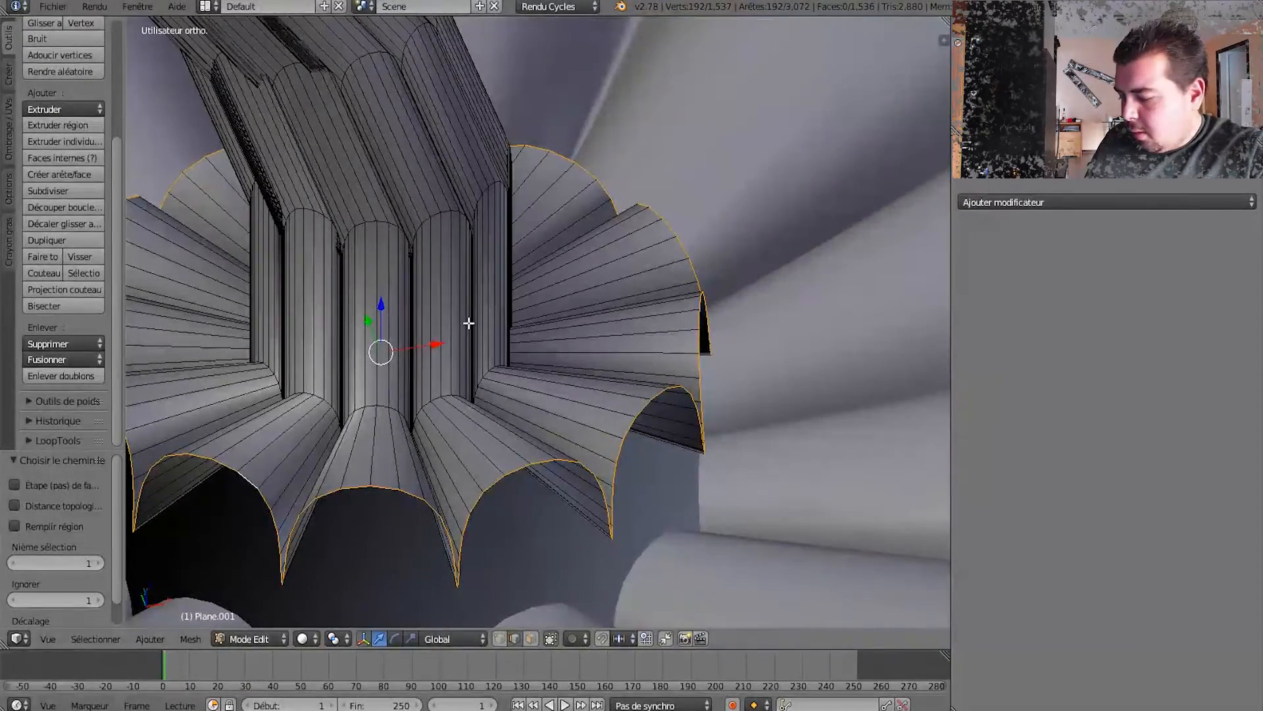
Extrude the stem's outer rim straight down about 0.038 along Z into the pumpkin, and return to Object Mode.
middle_click_drag(415, 356, 639, 361)
key("e")
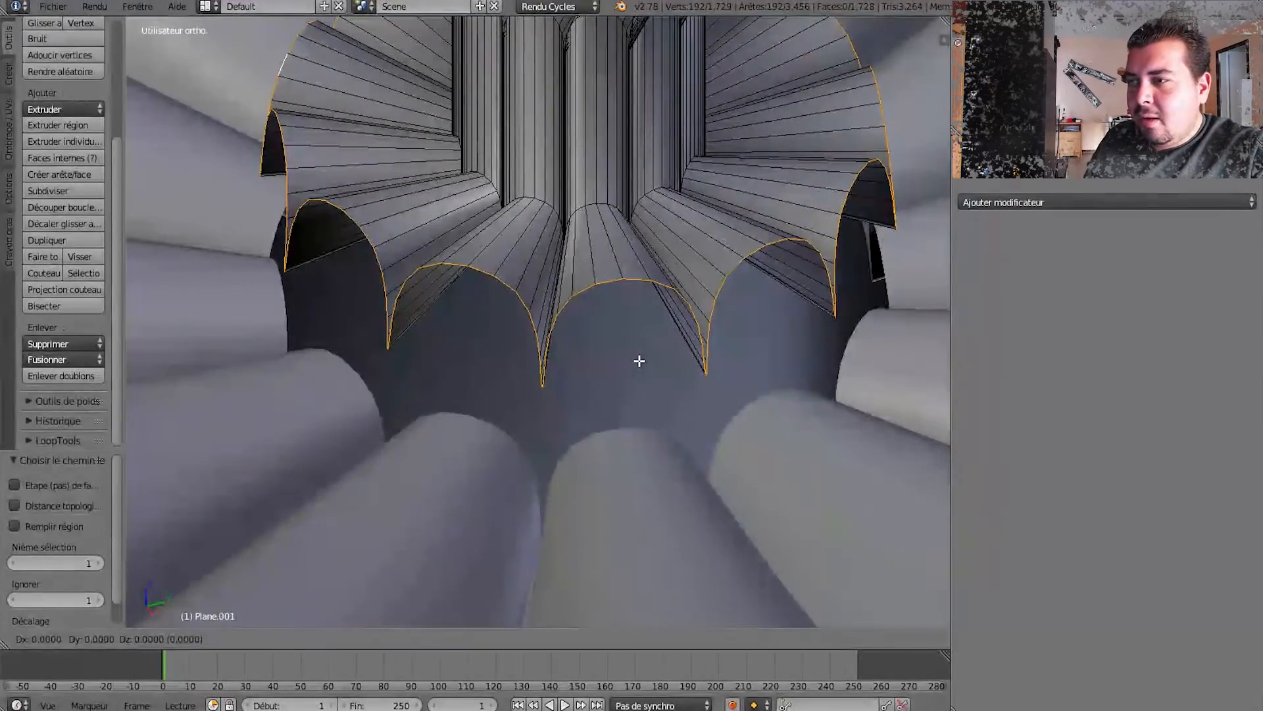
key("z")
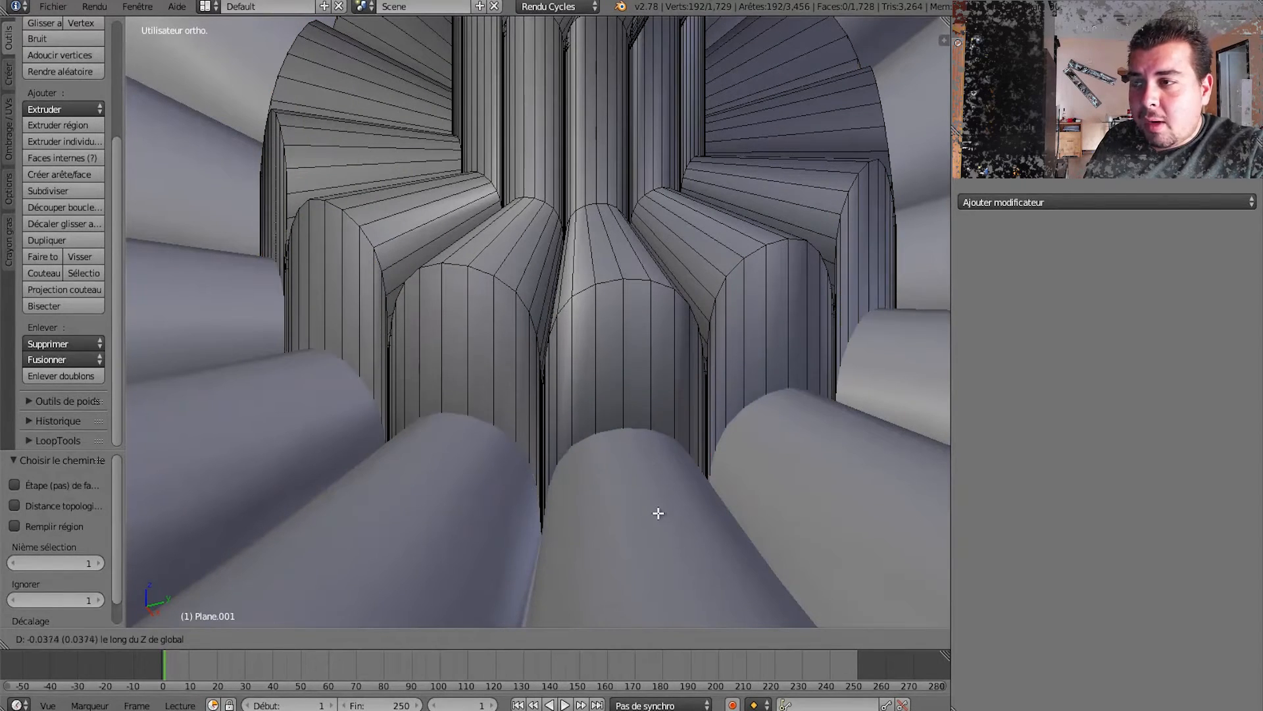
left_click(657, 526)
middle_click_drag(640, 448, 567, 473)
scroll(442, 277, "down", 6)
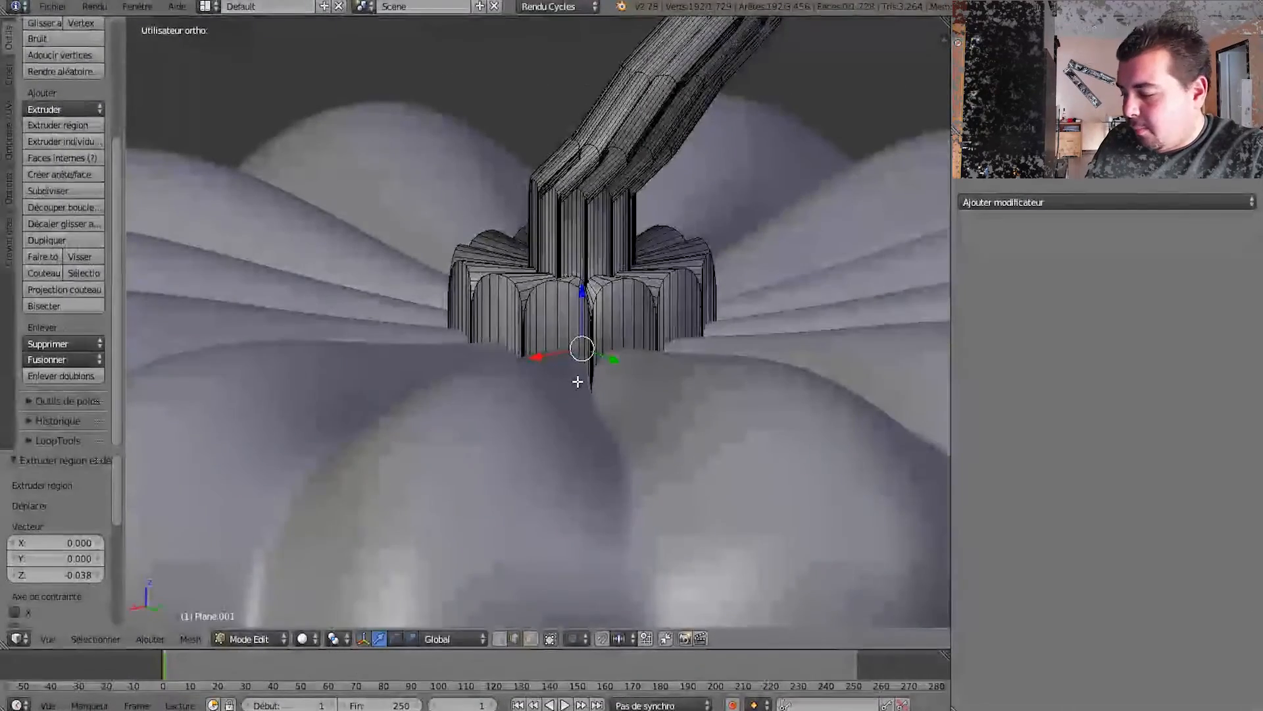
scroll(579, 382, "down", 3)
key("Tab")
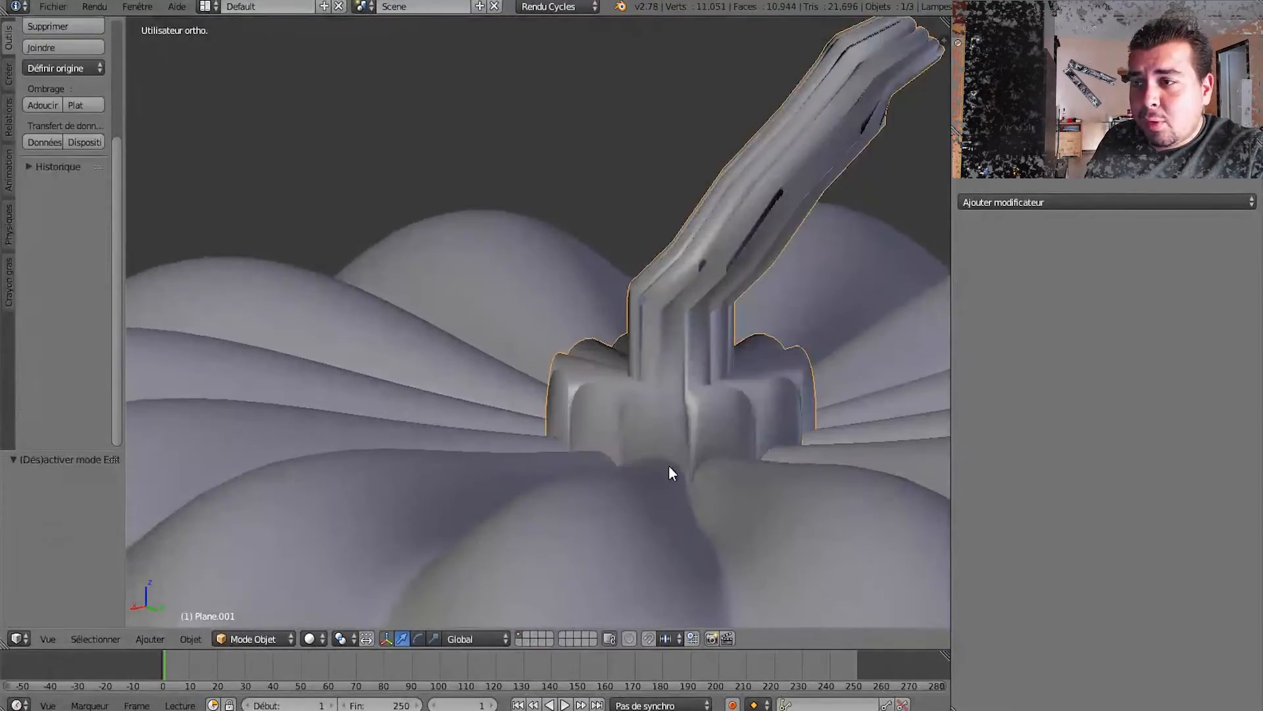
scroll(668, 464, "up", 3)
scroll(637, 434, "down", 4)
middle_click_drag(741, 386, 657, 327)
key("KP_1")
scroll(523, 385, "down", 3)
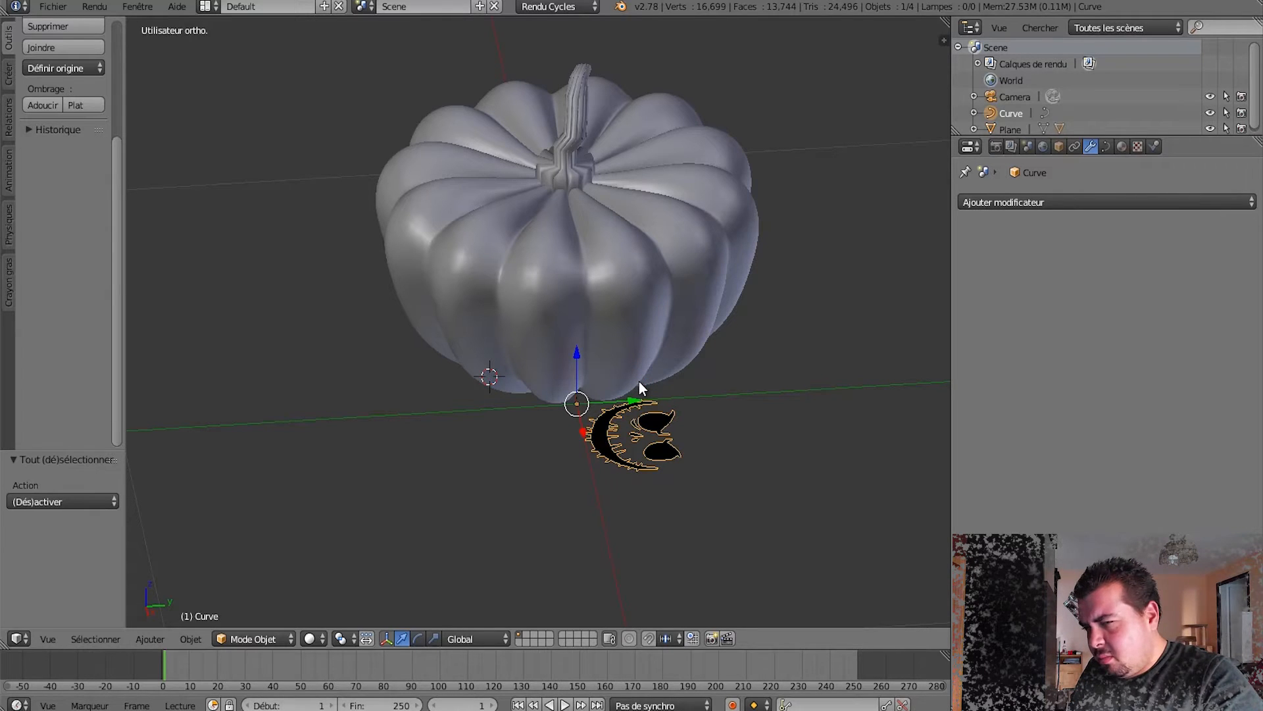
Set the face curve's origin to its geometry and raise the curve about 0.040 along Z.
key("ctrl+shift+alt+c")
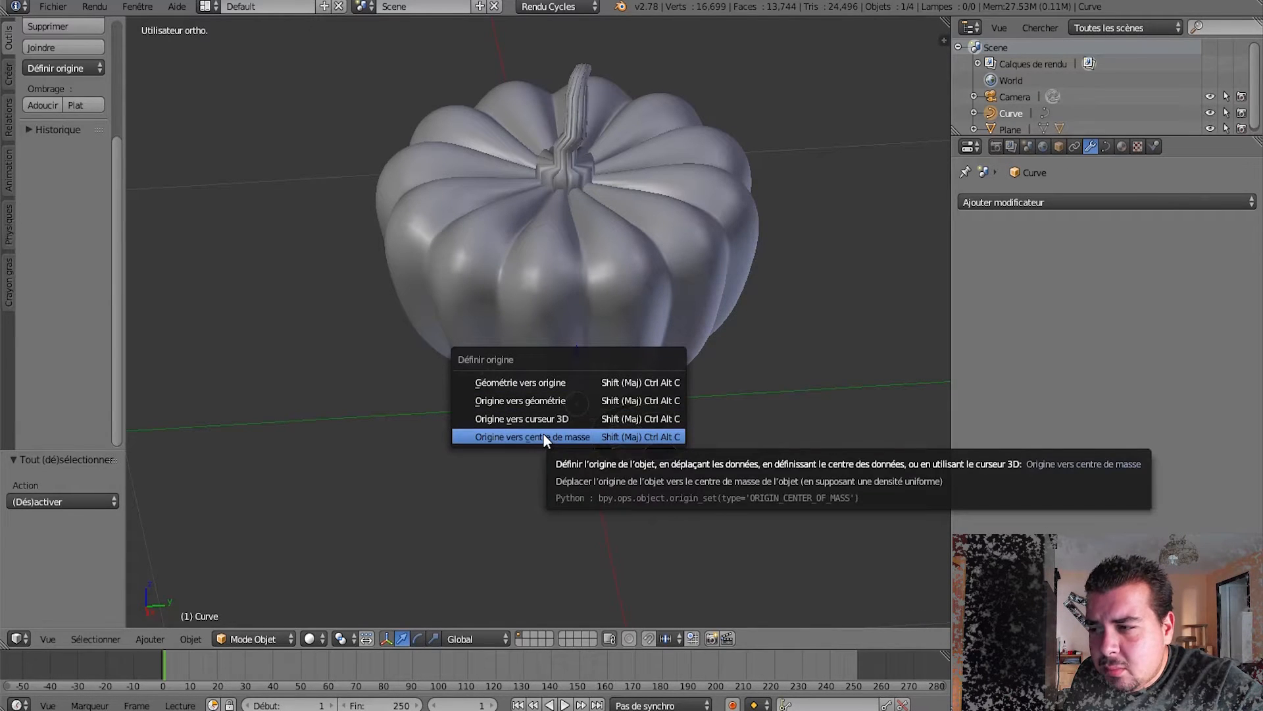
left_click(544, 401)
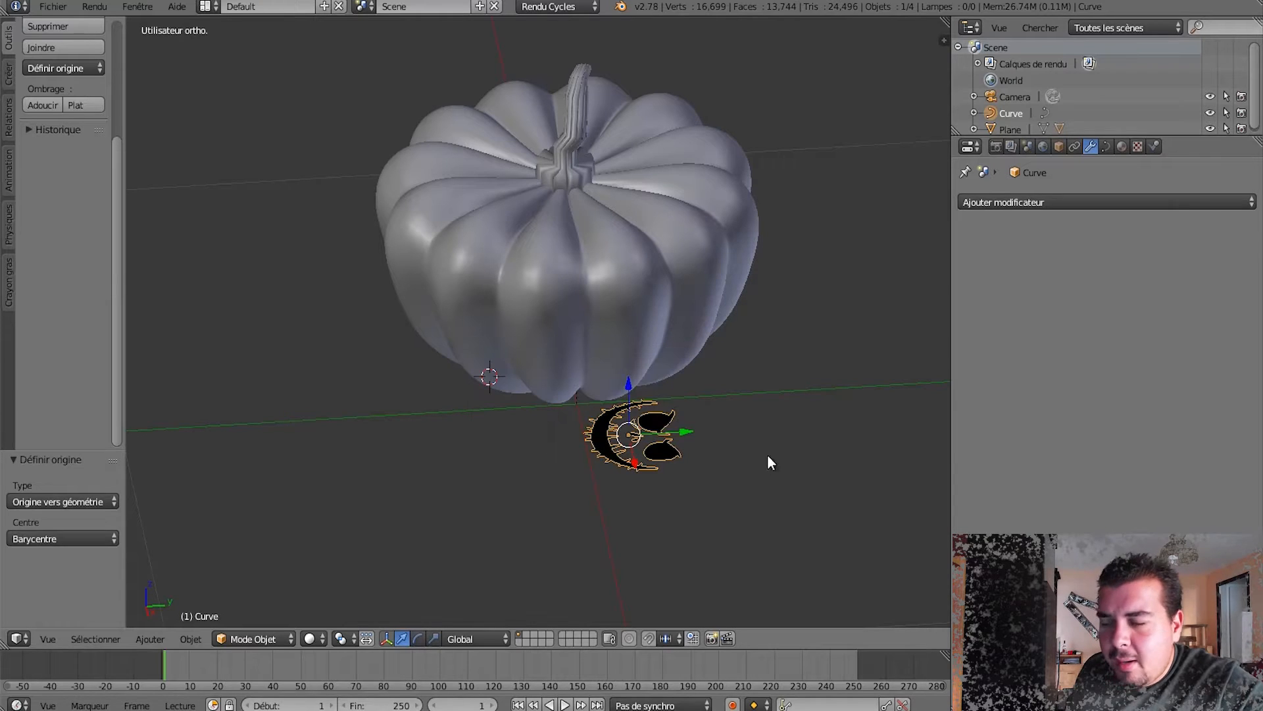
middle_click_drag(635, 434, 601, 381)
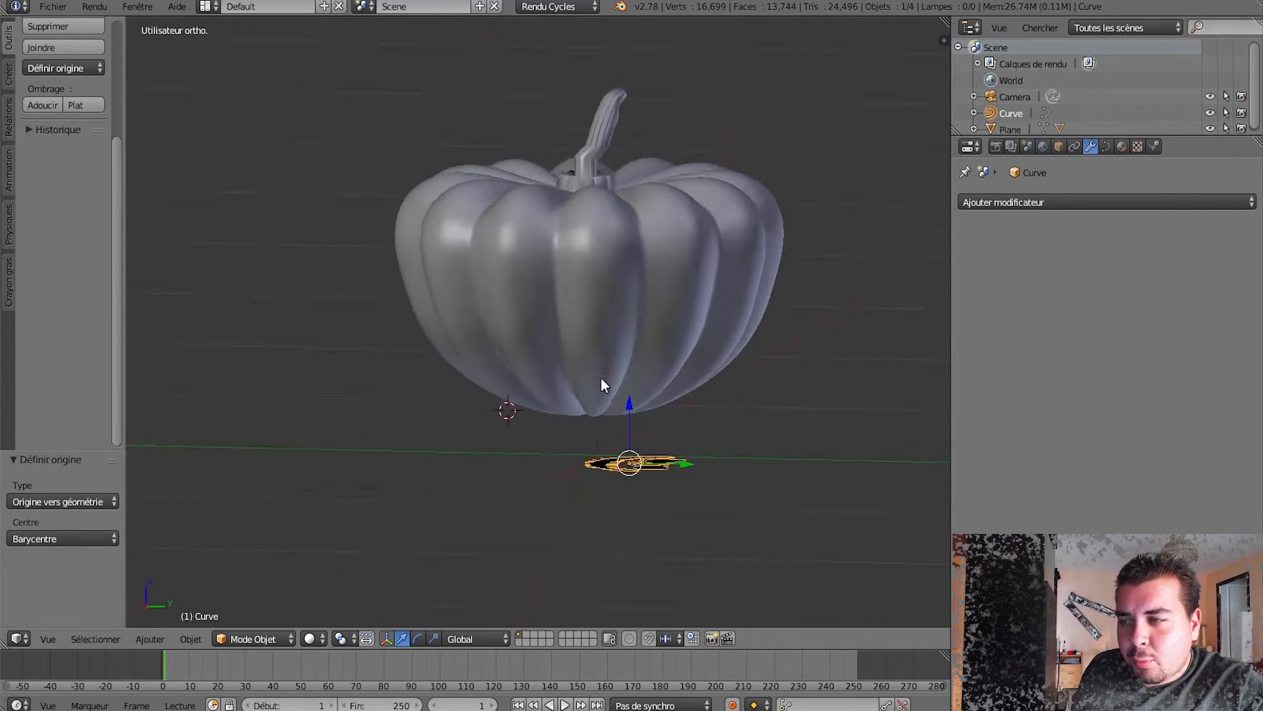
key("g")
key("z")
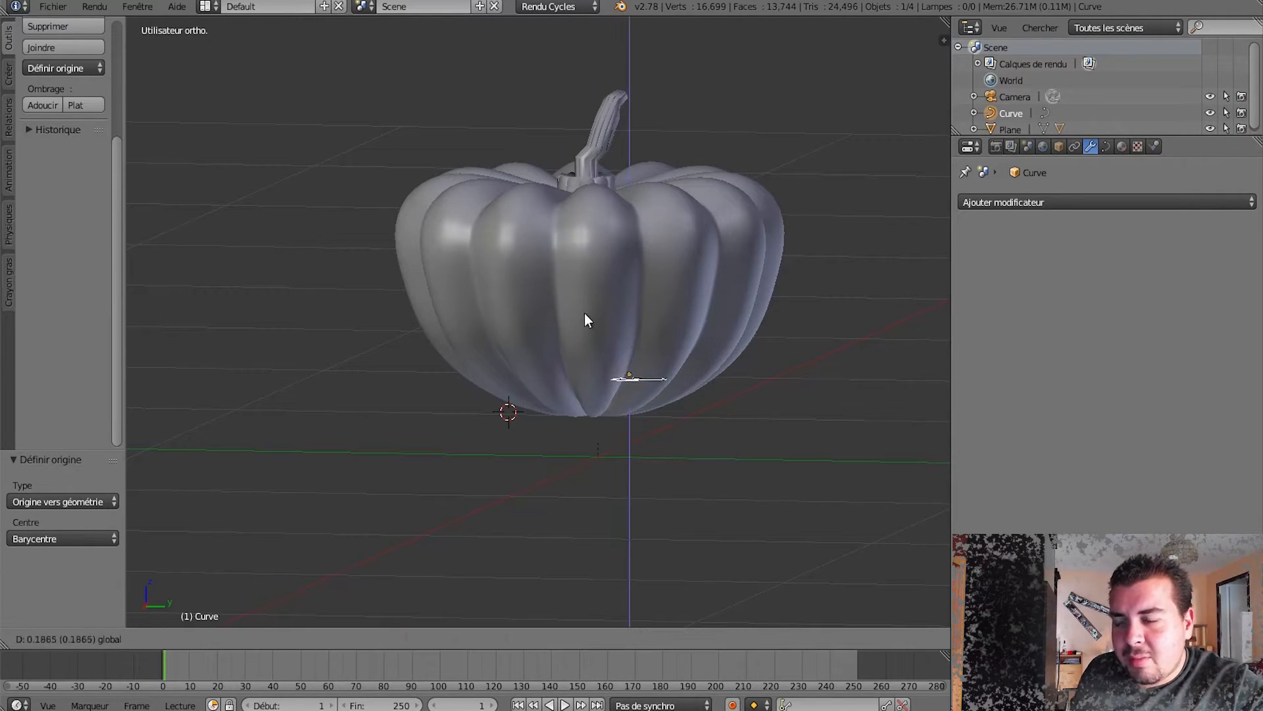
left_click(591, 385)
Stand the face curve upright facing the front by rotating it 90° about Z, 90° about Y and 90° about Z again.
middle_click_drag(590, 393, 630, 423)
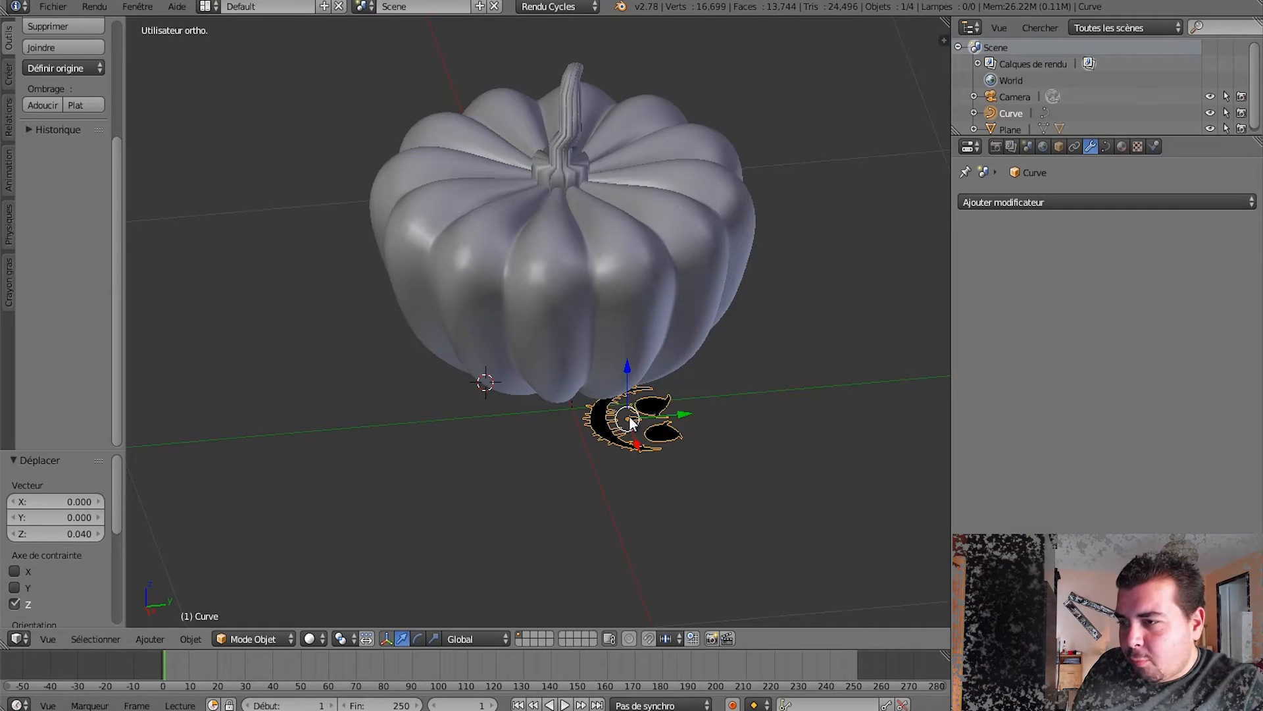
type("rz90")
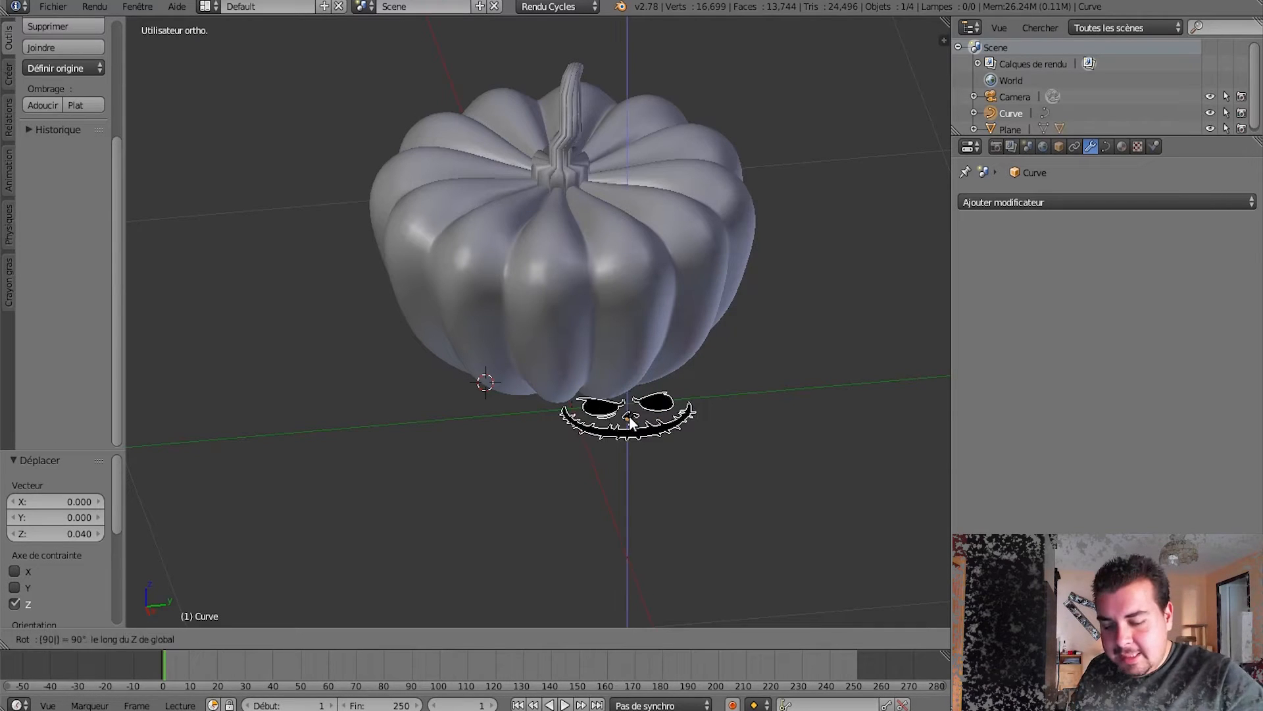
key("Return")
type("ry90")
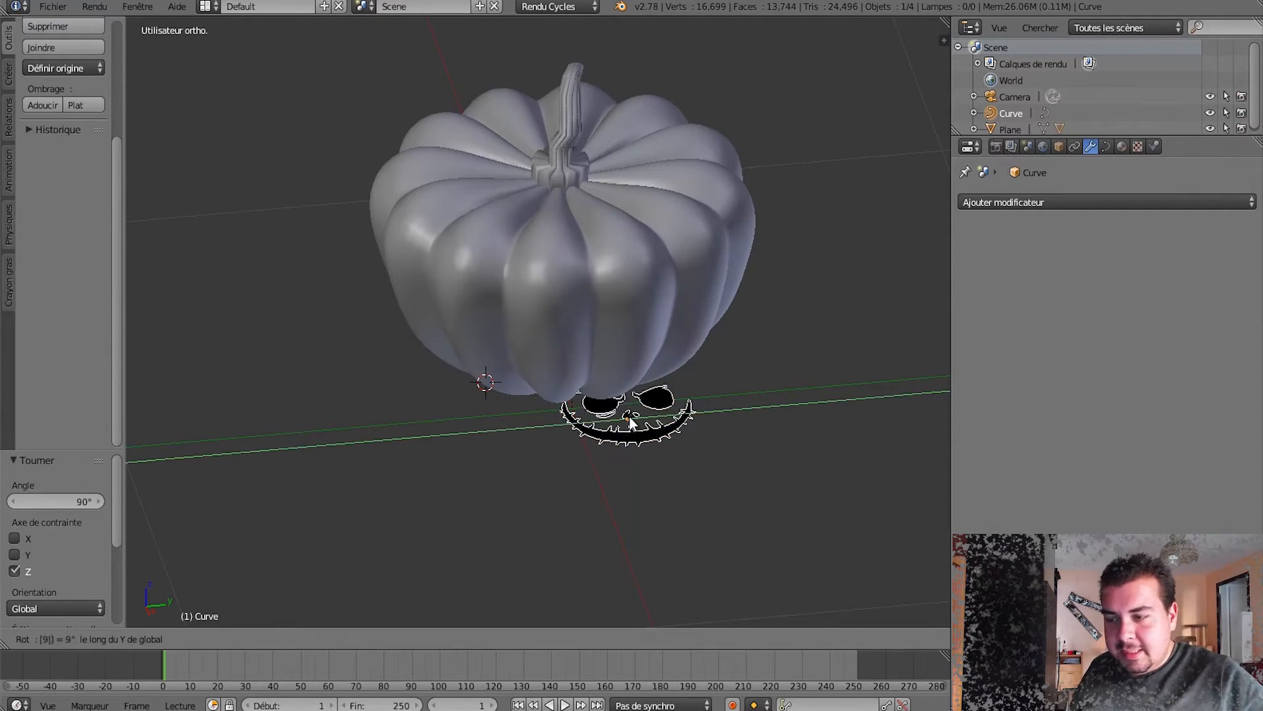
key("Return")
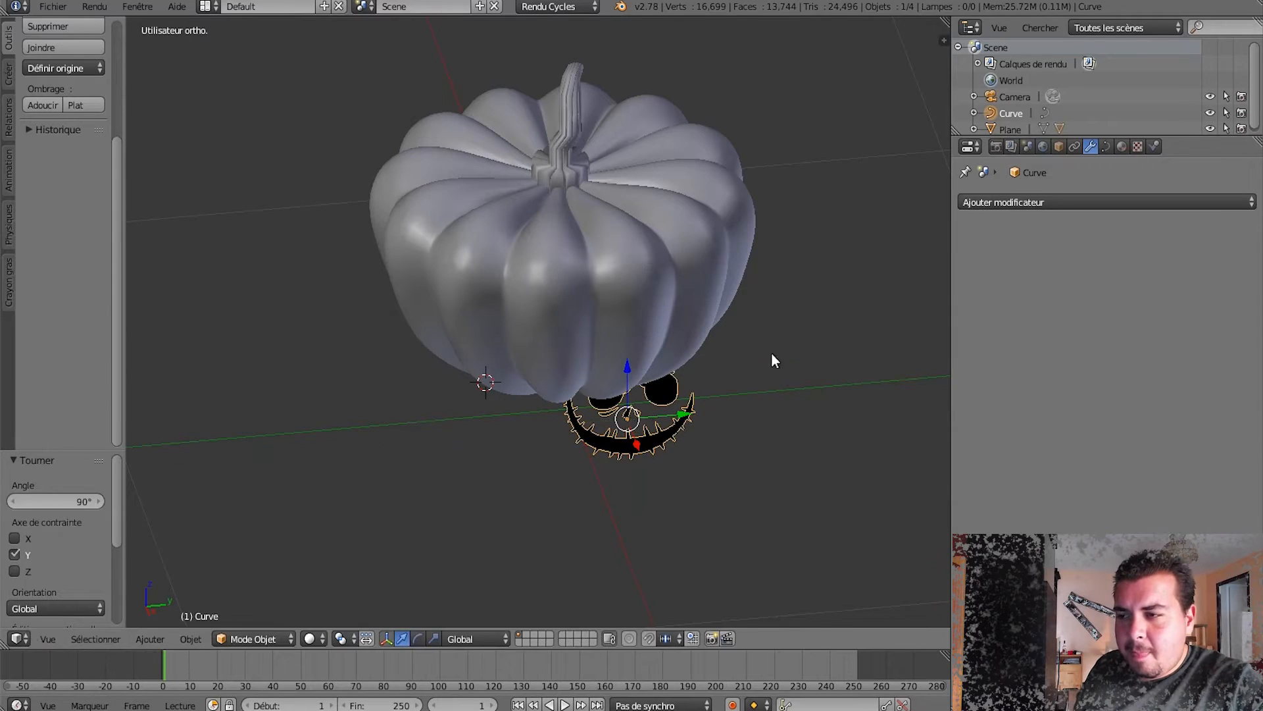
middle_click_drag(708, 427, 664, 360)
key("KP_1")
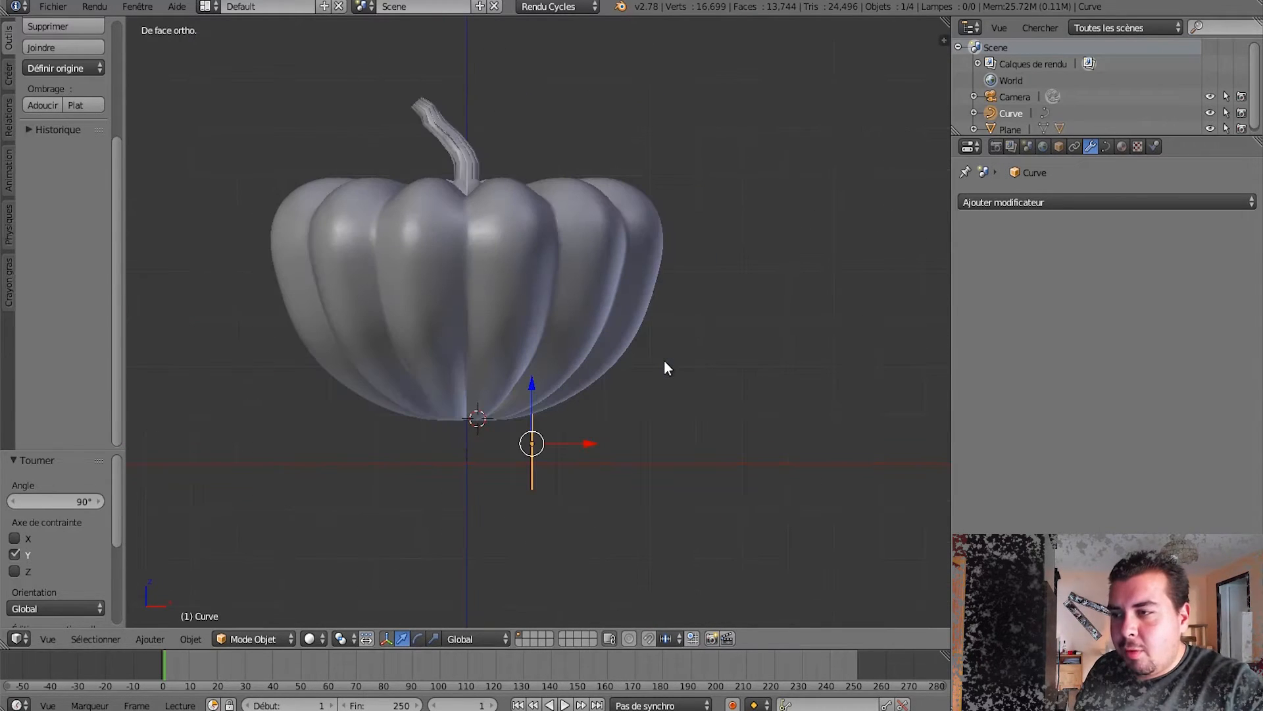
type("rz")
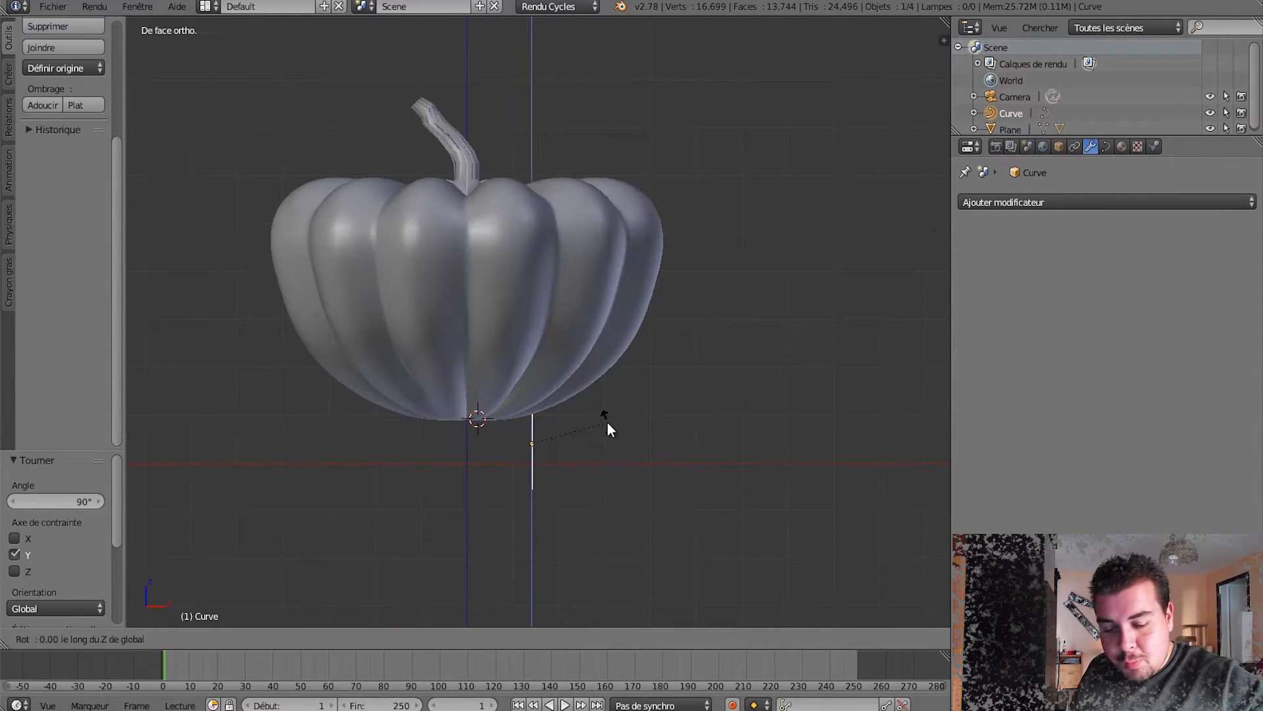
type("90")
key("Return")
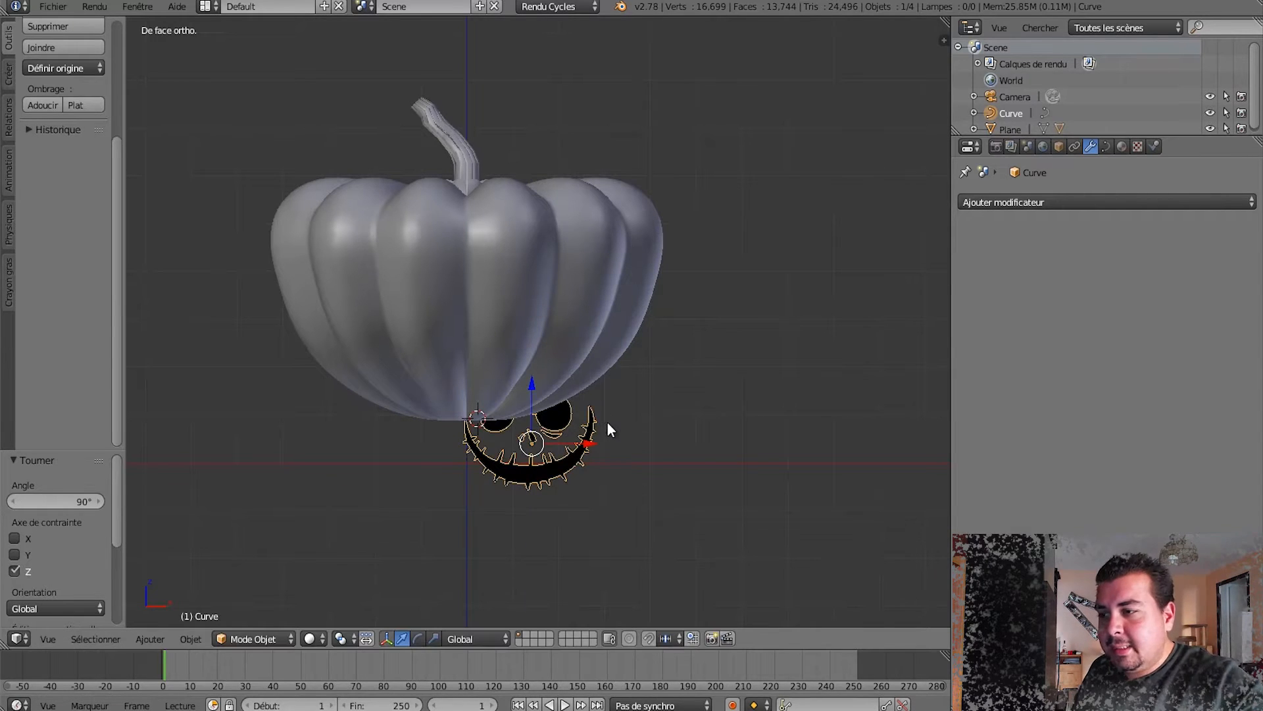
Position the face curve in front of the pumpkin by moving it along Y, up about 0.314 along Z and -0.118 along X.
middle_click_drag(636, 403, 593, 441)
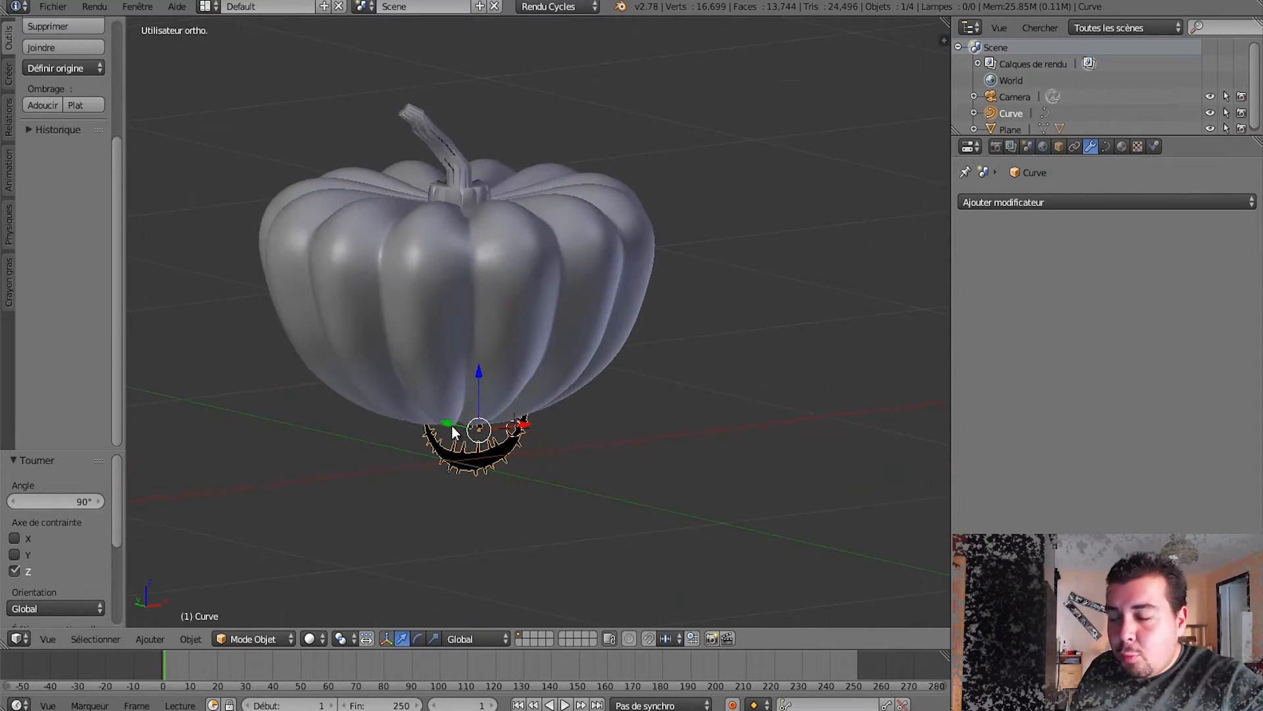
left_click_drag(451, 424, 647, 284)
middle_click_drag(725, 332, 523, 339)
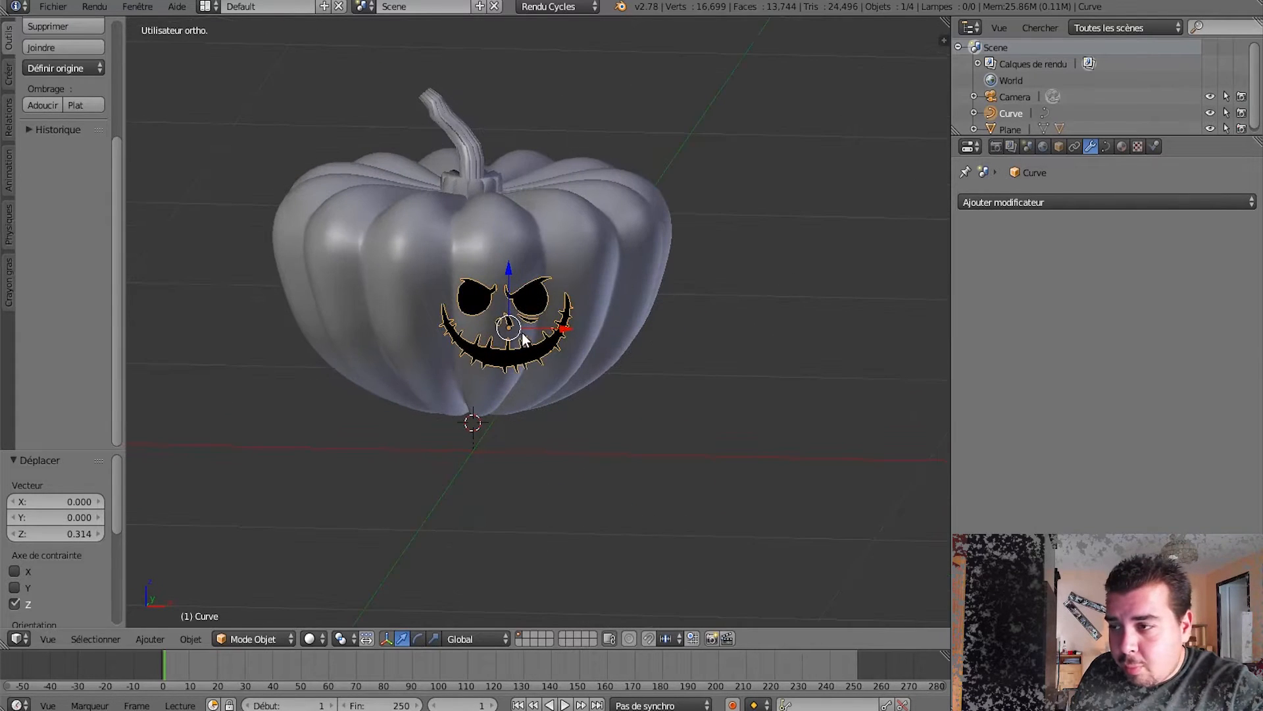
left_click_drag(565, 333, 511, 329)
mouse_move(512, 329)
middle_mouse_down()
mouse_move(533, 360)
mouse_move(544, 340)
mouse_move(524, 343)
middle_mouse_up()
key("KP_1")
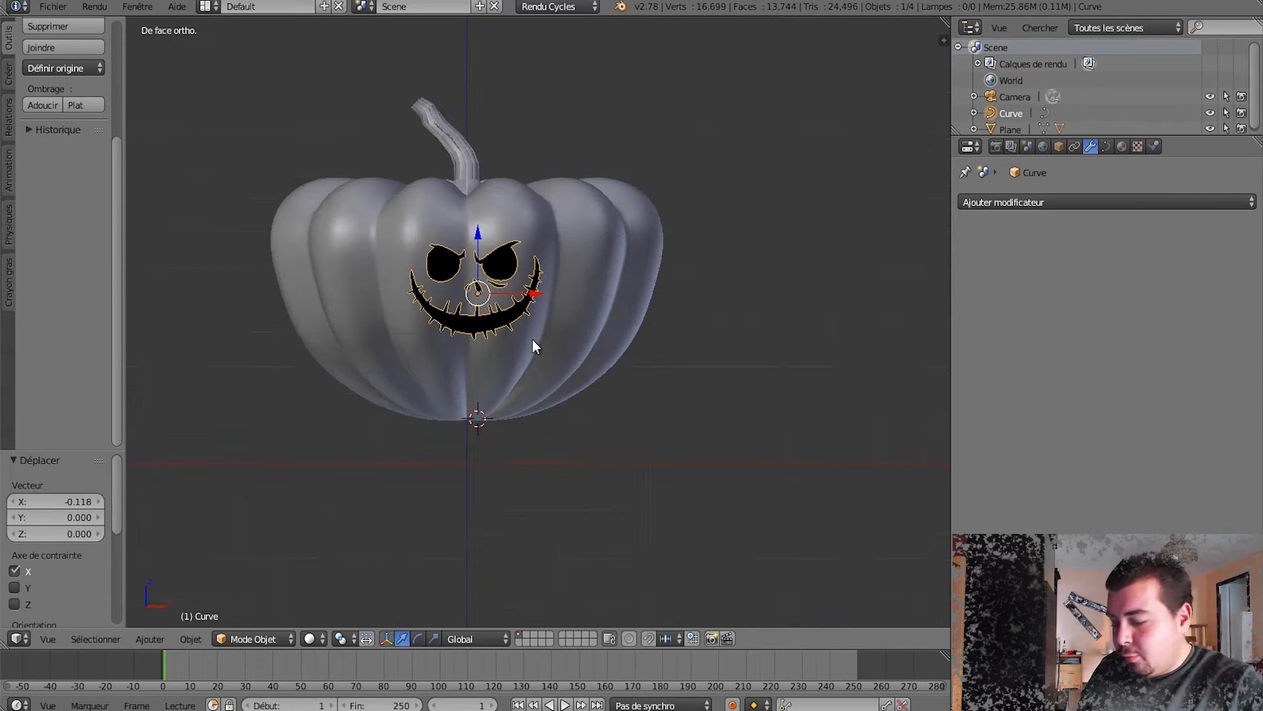
Enlarge the face curve to span most of the pumpkin's front, then move it -0.043 along Z and -0.002 along X.
key("s")
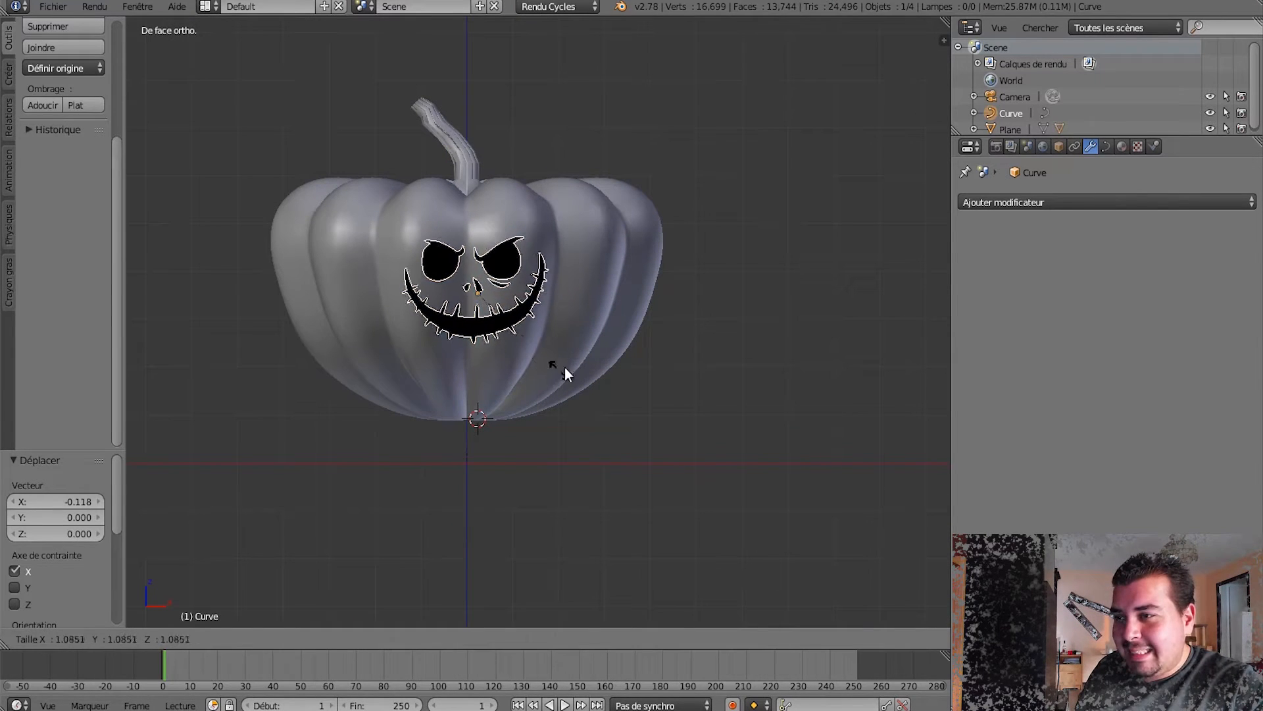
left_click(673, 346)
left_click_drag(481, 237, 481, 259)
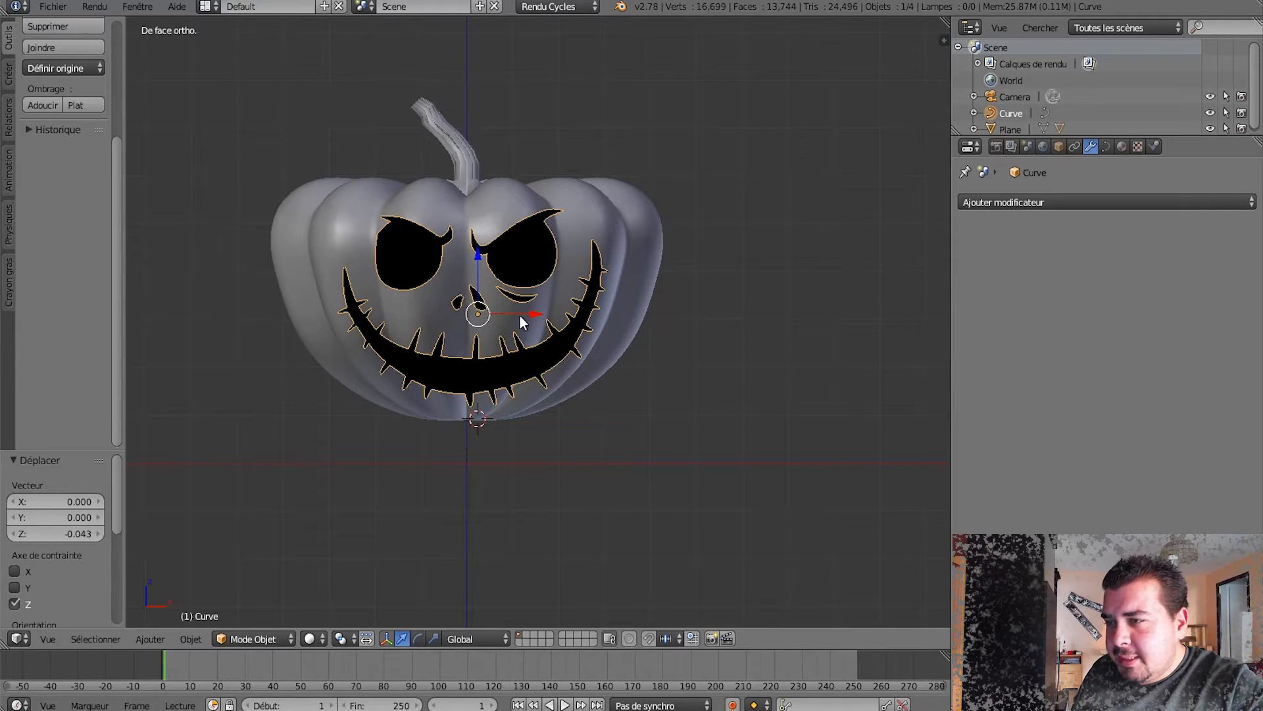
left_click_drag(532, 311, 527, 310)
middle_click_drag(504, 311, 448, 291)
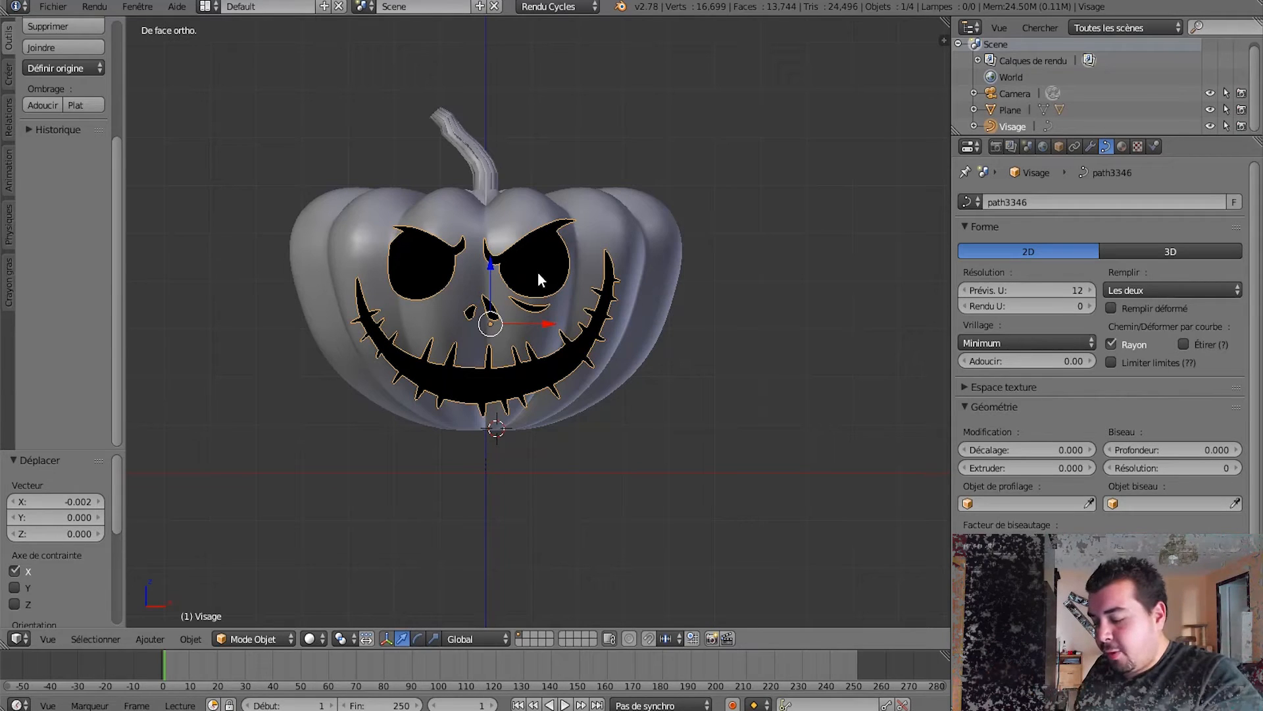
Convert the Visage face curve into a mesh.
key("alt+c")
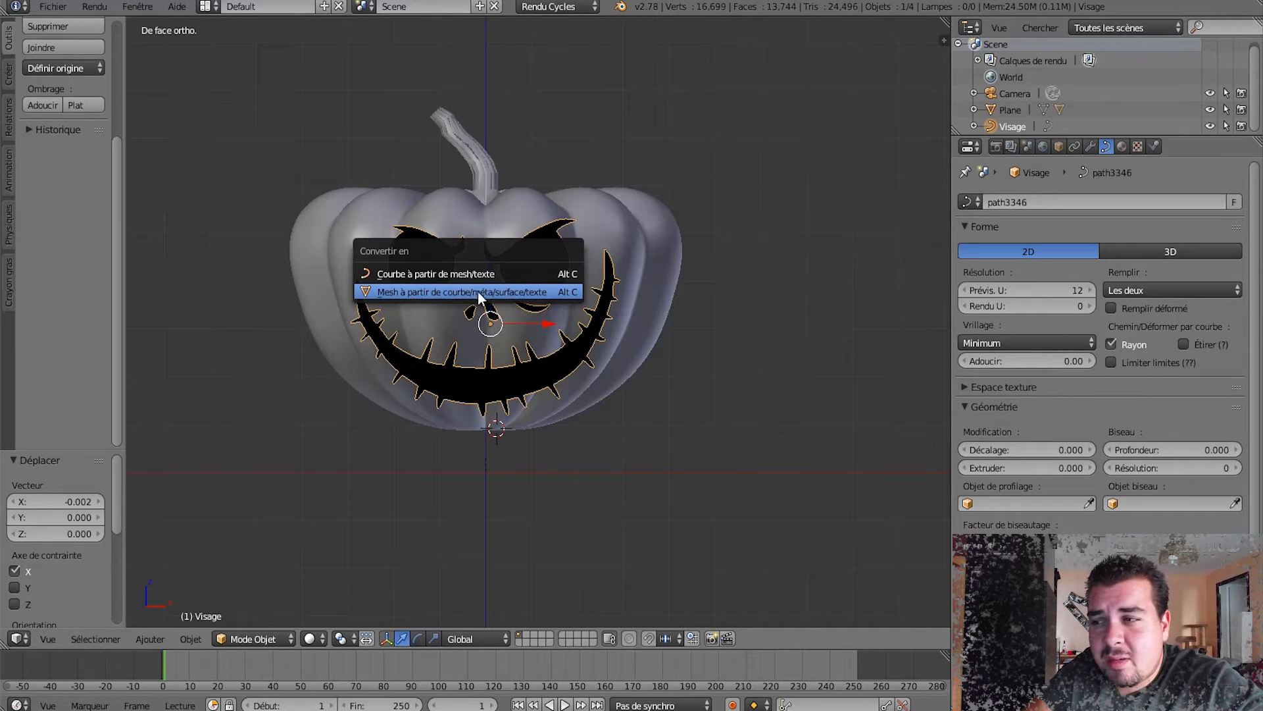
left_click(556, 292)
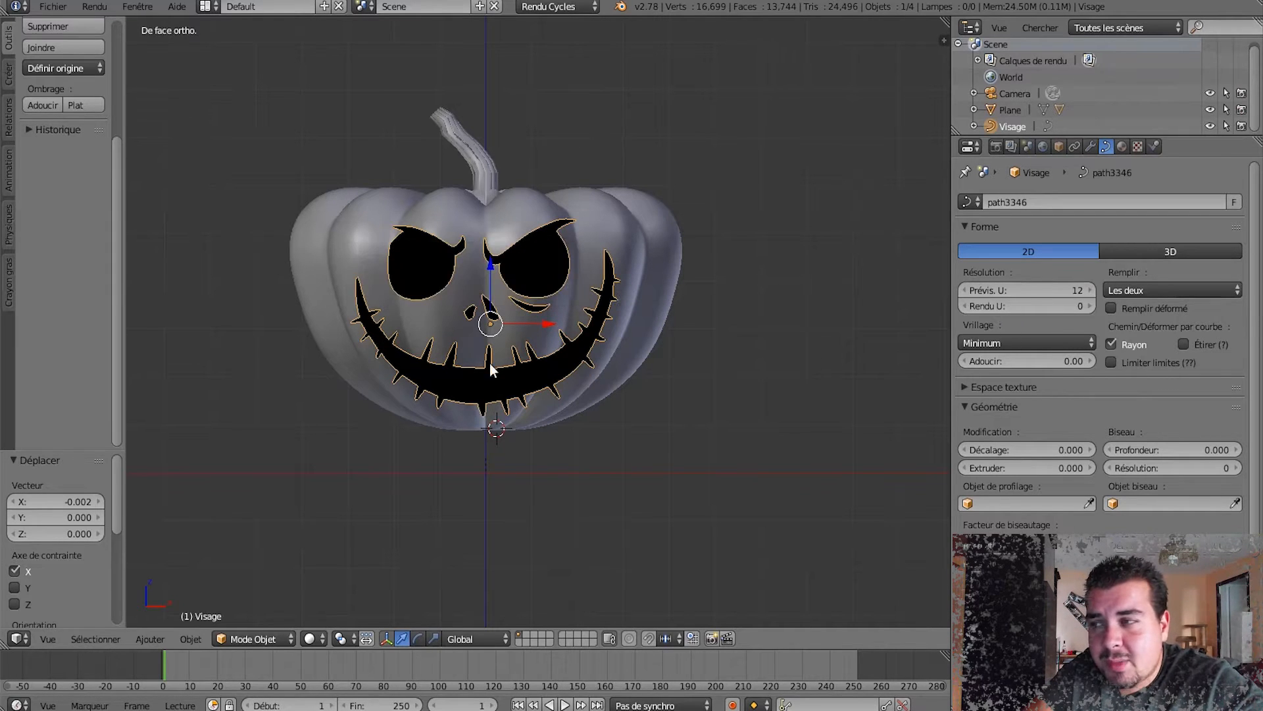
key("alt+c")
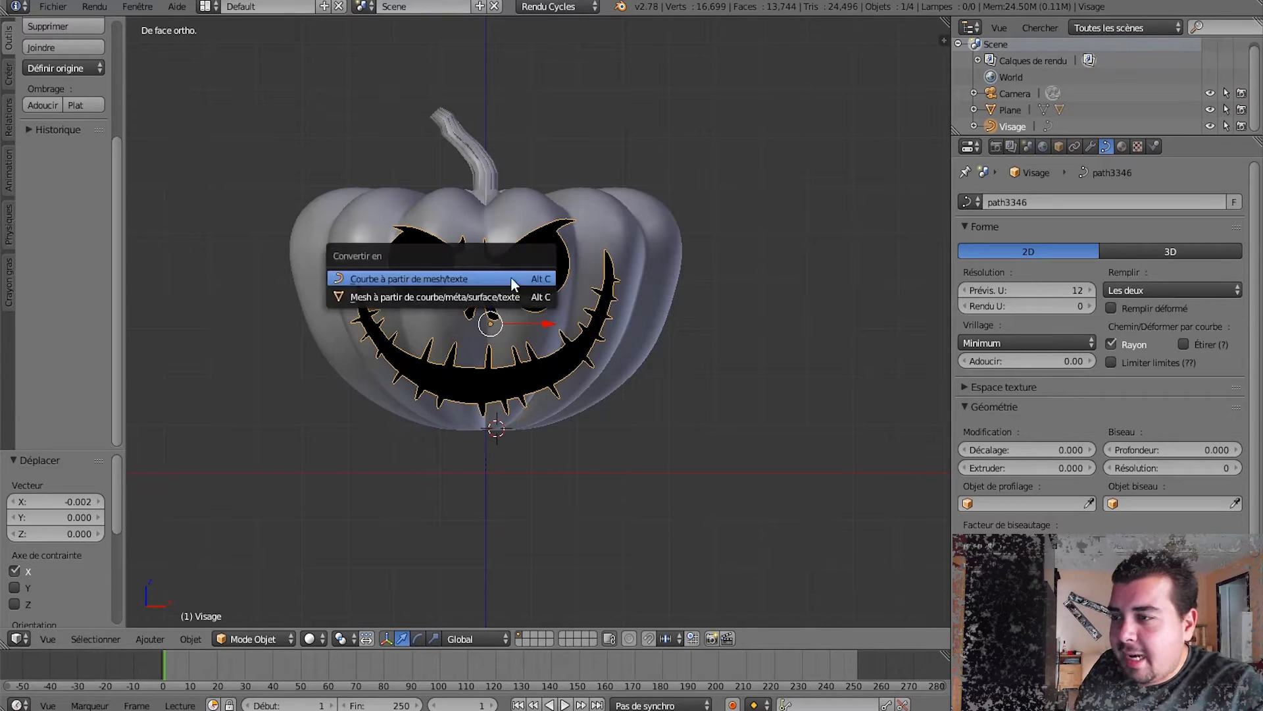
left_click(466, 298)
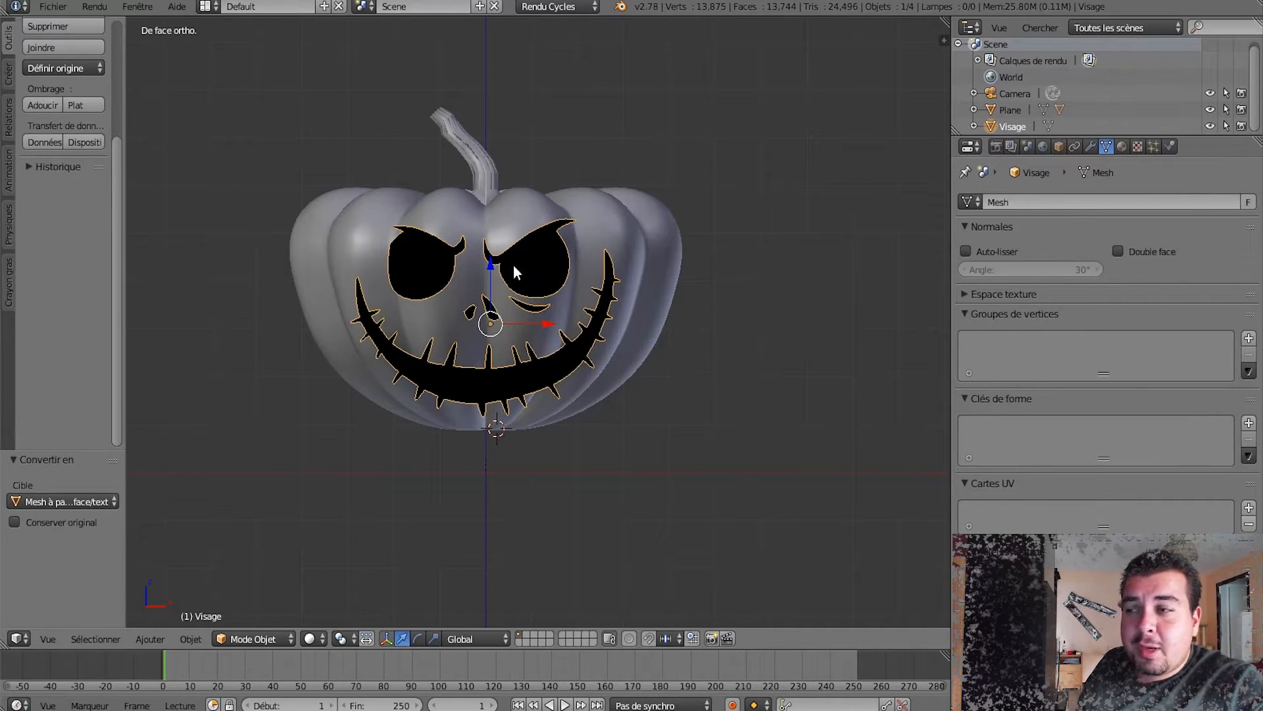
key("Tab")
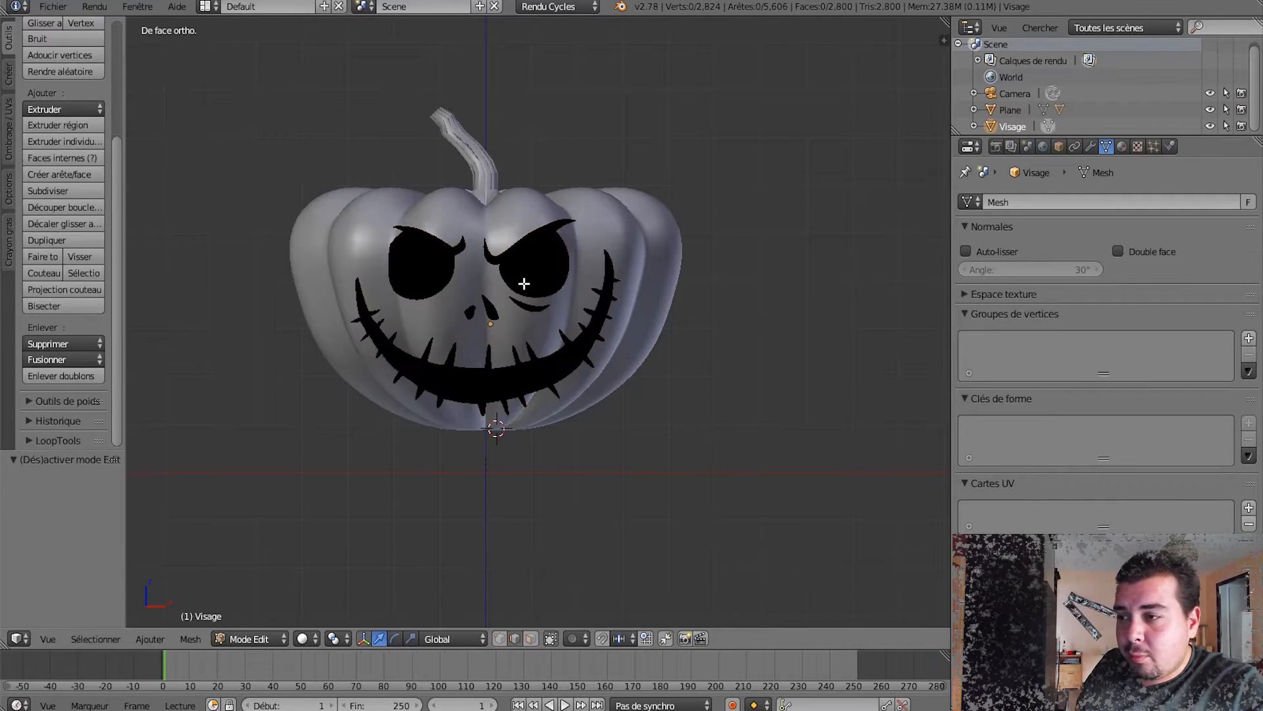
key("Tab")
key("a")
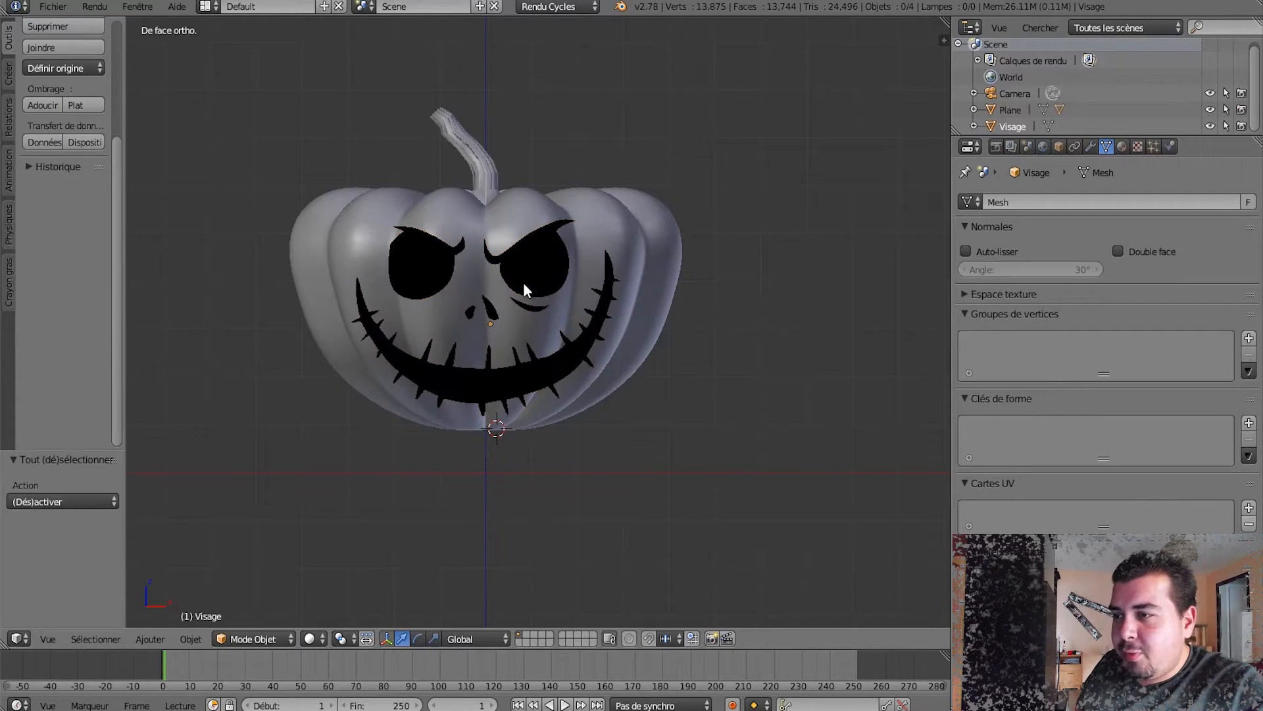
key("a")
key("a")
right_click(525, 281)
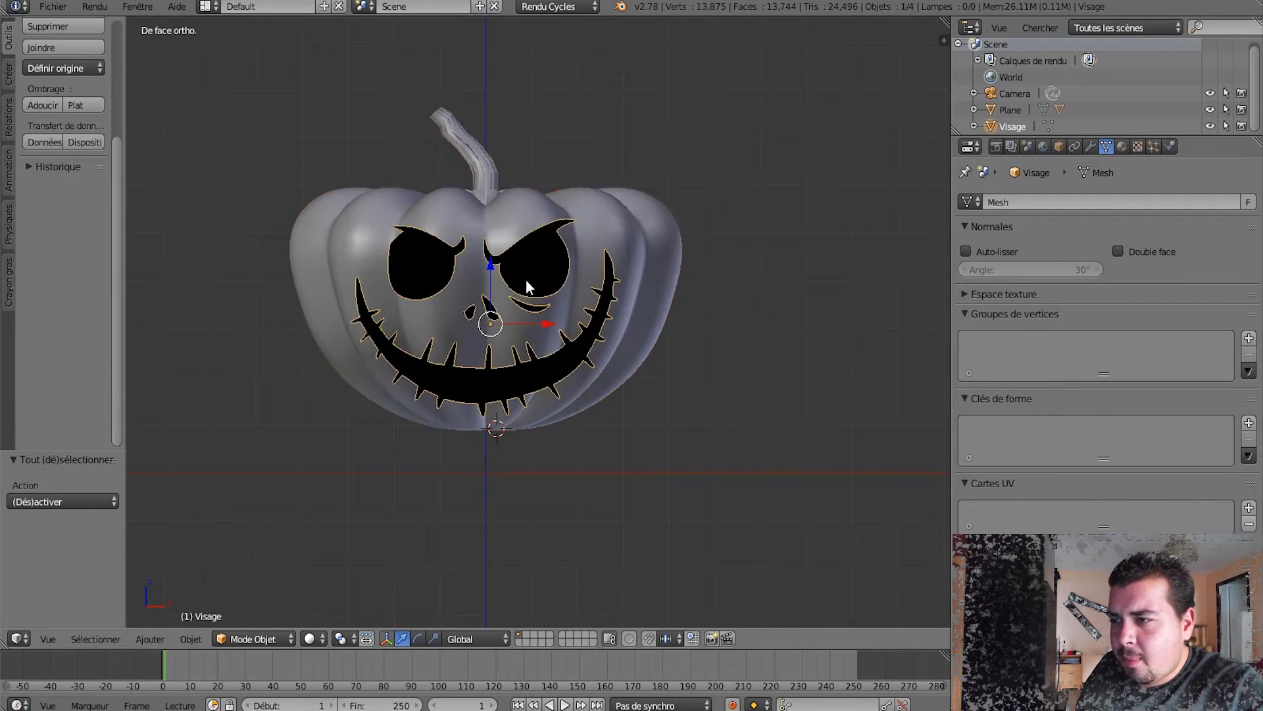
Extrude the whole Visage mesh about 0.333 along its normal into the pumpkin, and return to Object Mode.
key("Tab")
key("a")
middle_click_drag(526, 280, 702, 284)
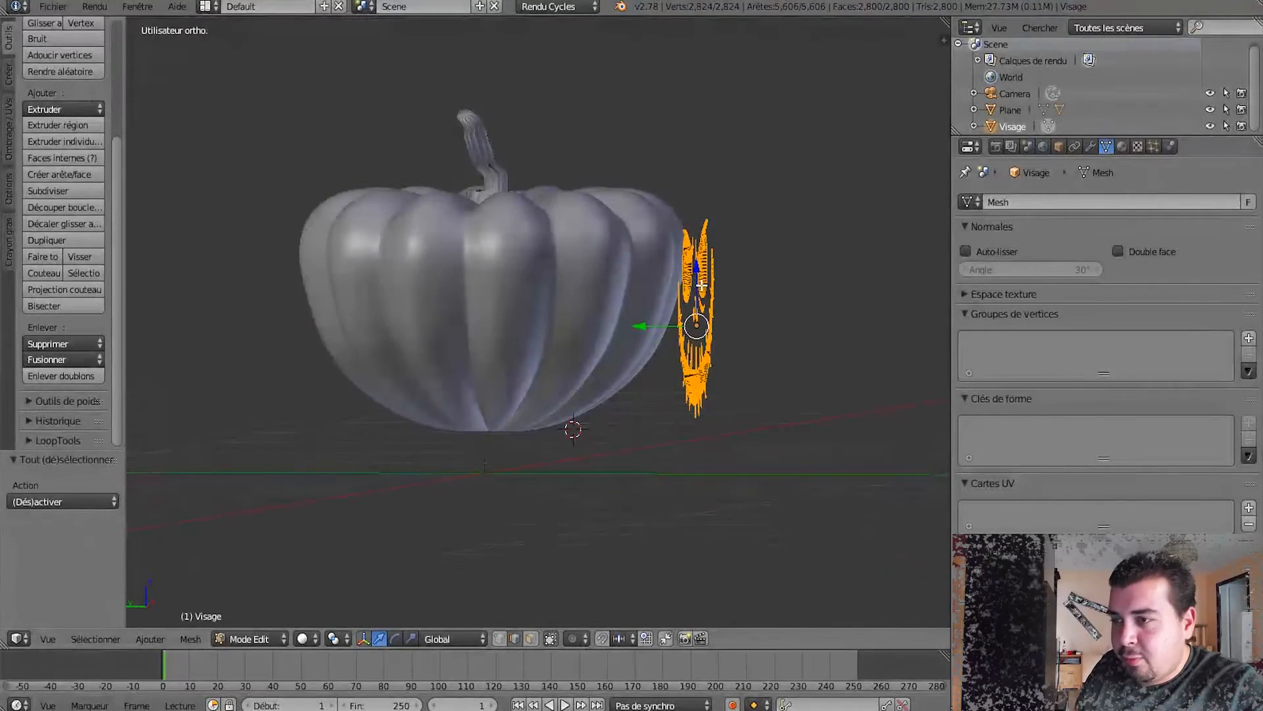
key("e")
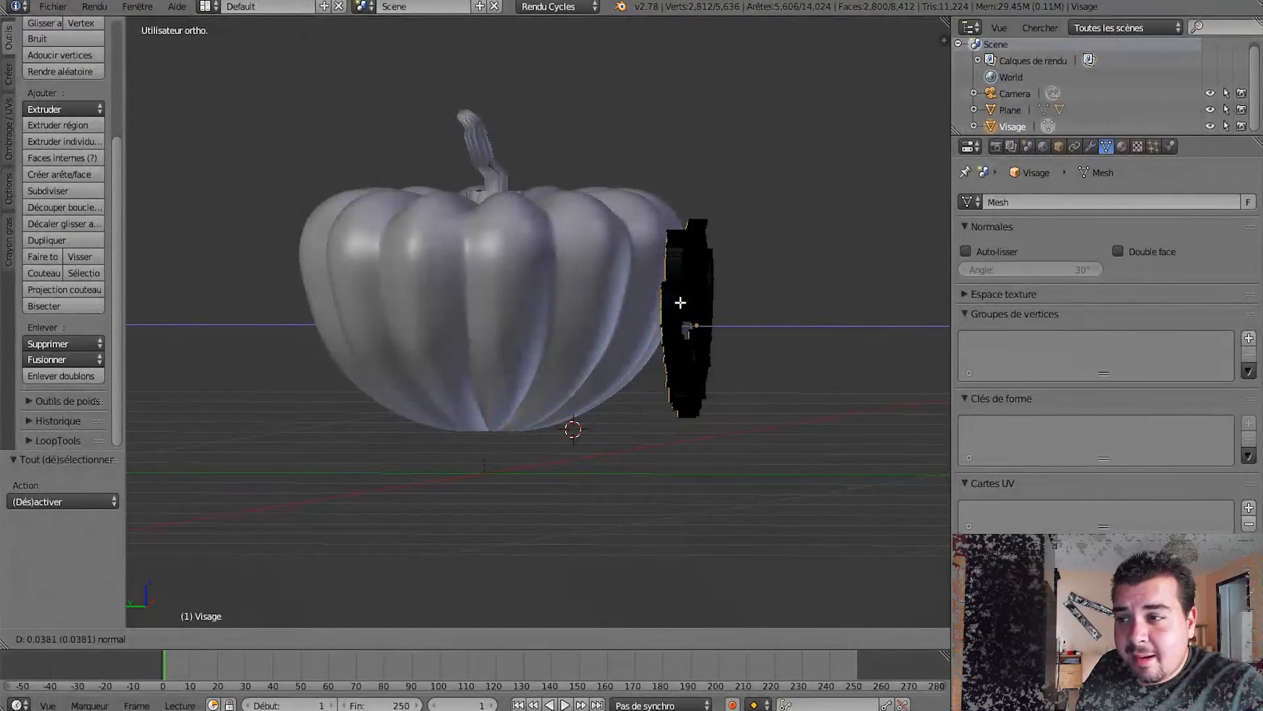
left_click(551, 297)
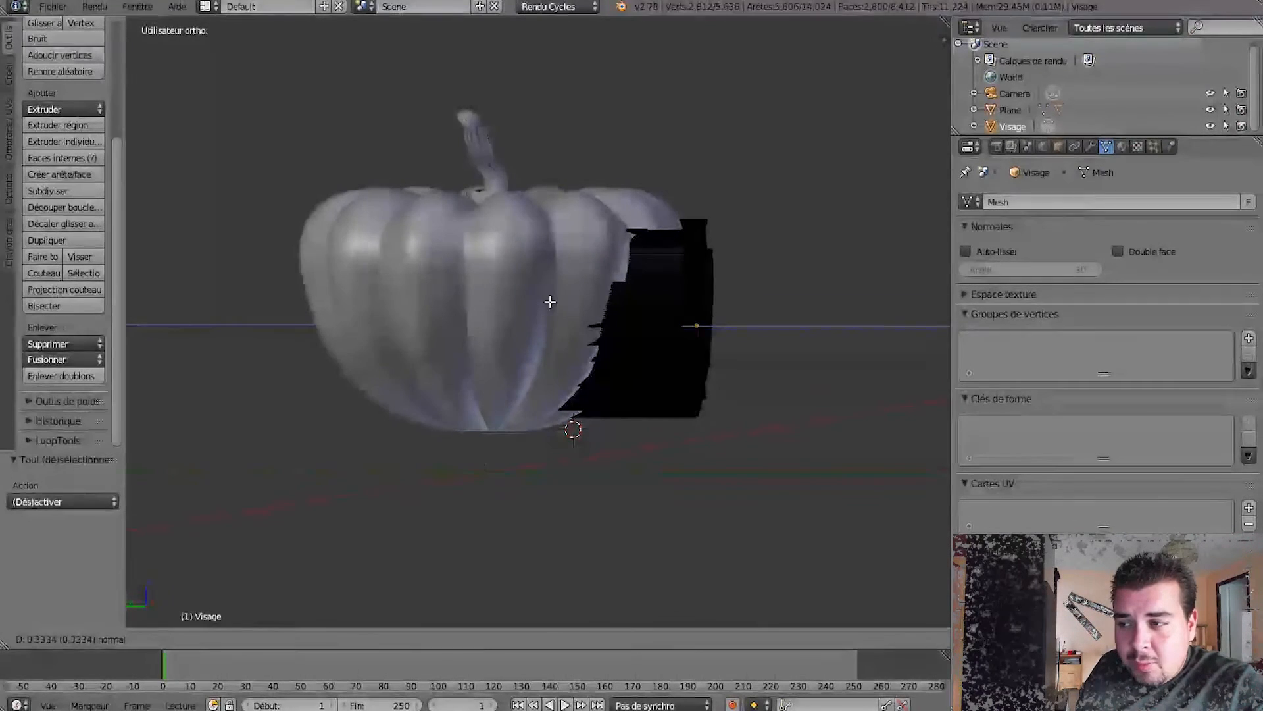
middle_click_drag(613, 418, 445, 389)
scroll(460, 294, "up", 3)
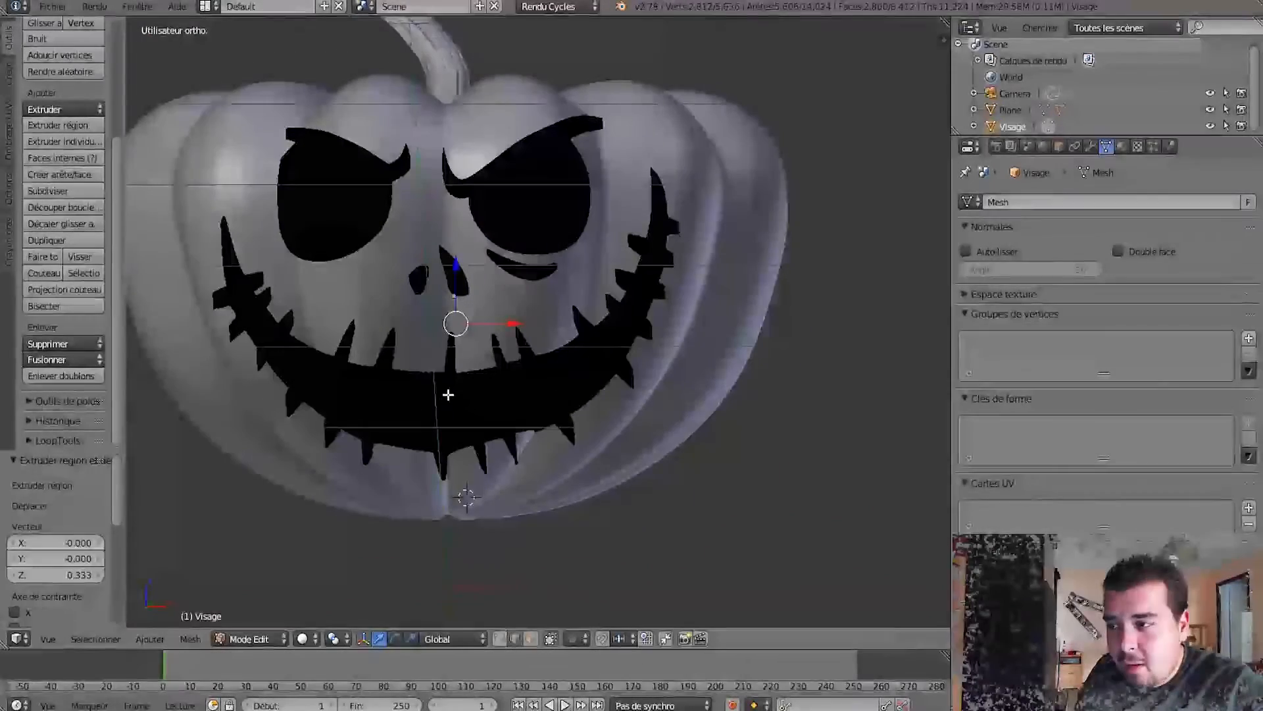
key("Tab")
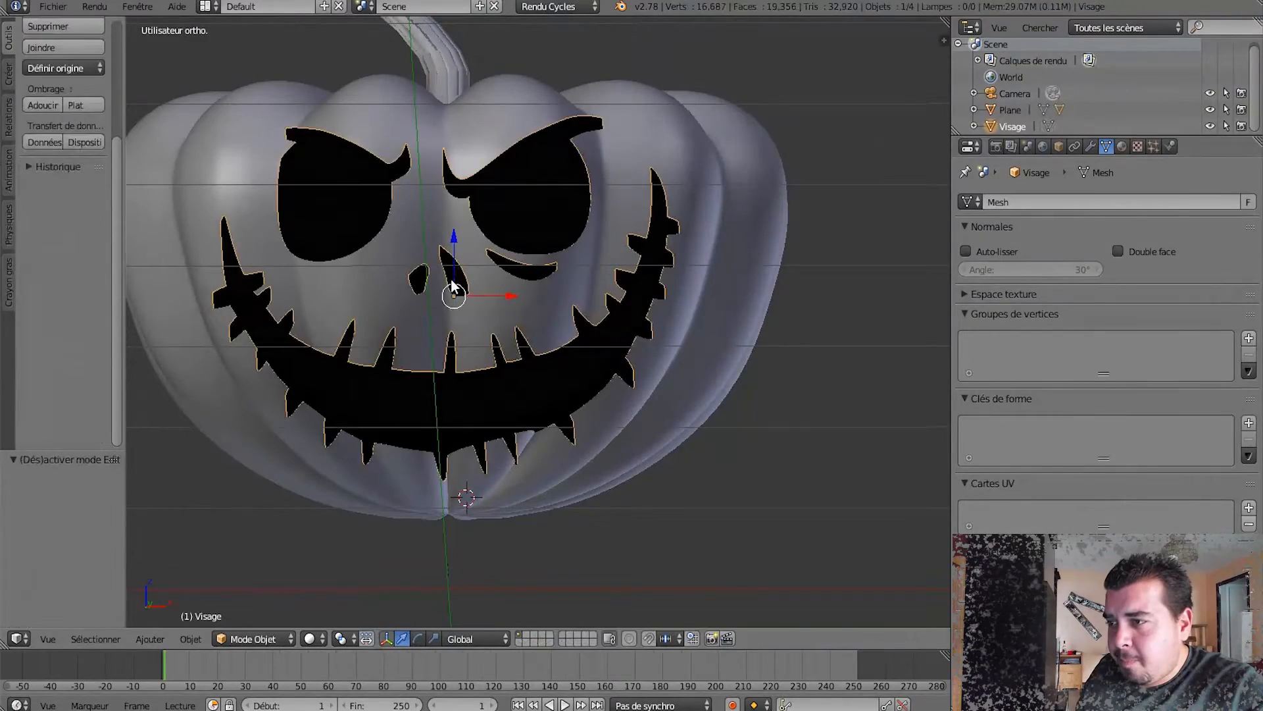
Raise the extruded Visage face 0.018 along Z and check its placement from the front and side.
key("g")
left_click(459, 239)
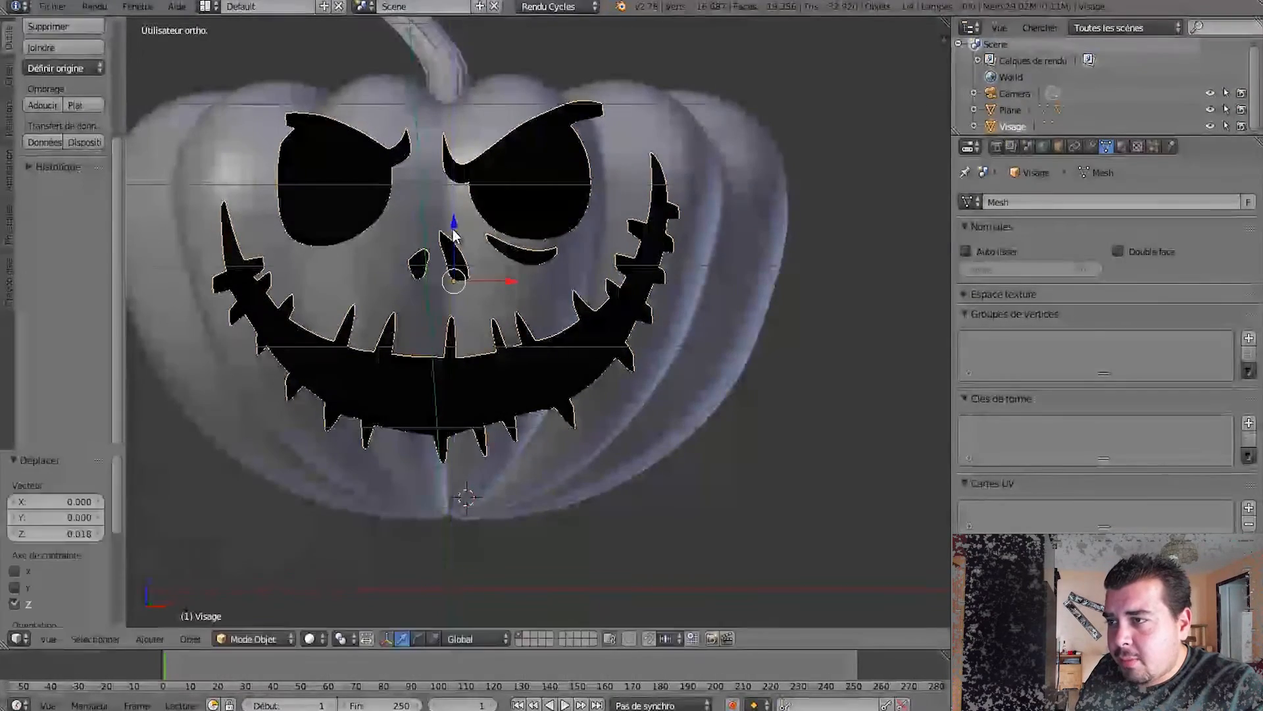
key("KP_1")
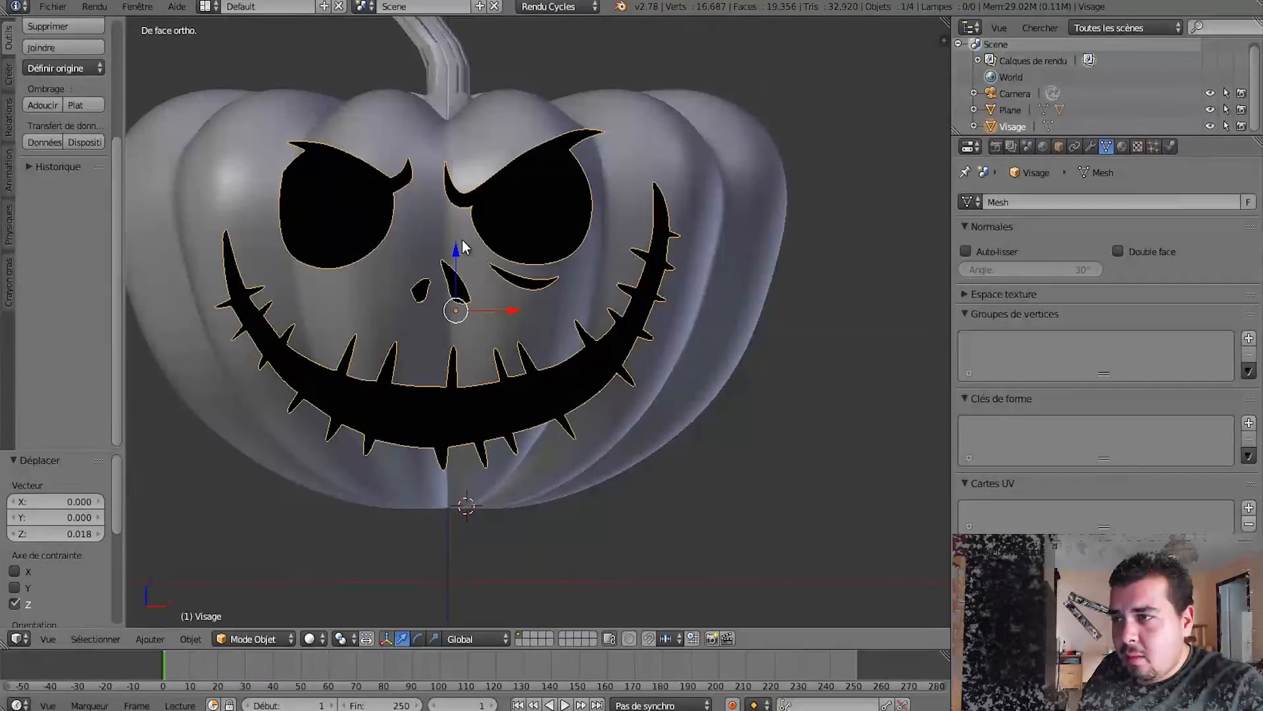
middle_click_drag(466, 254, 563, 251)
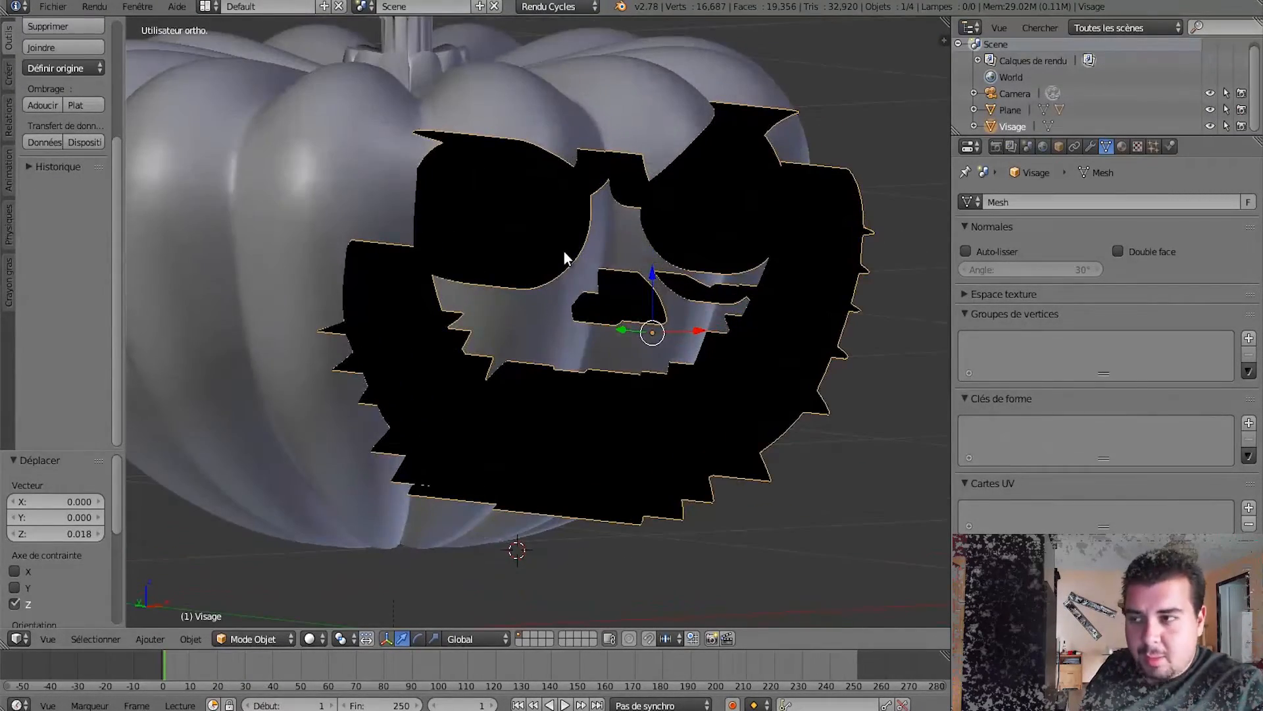
key("KP_1")
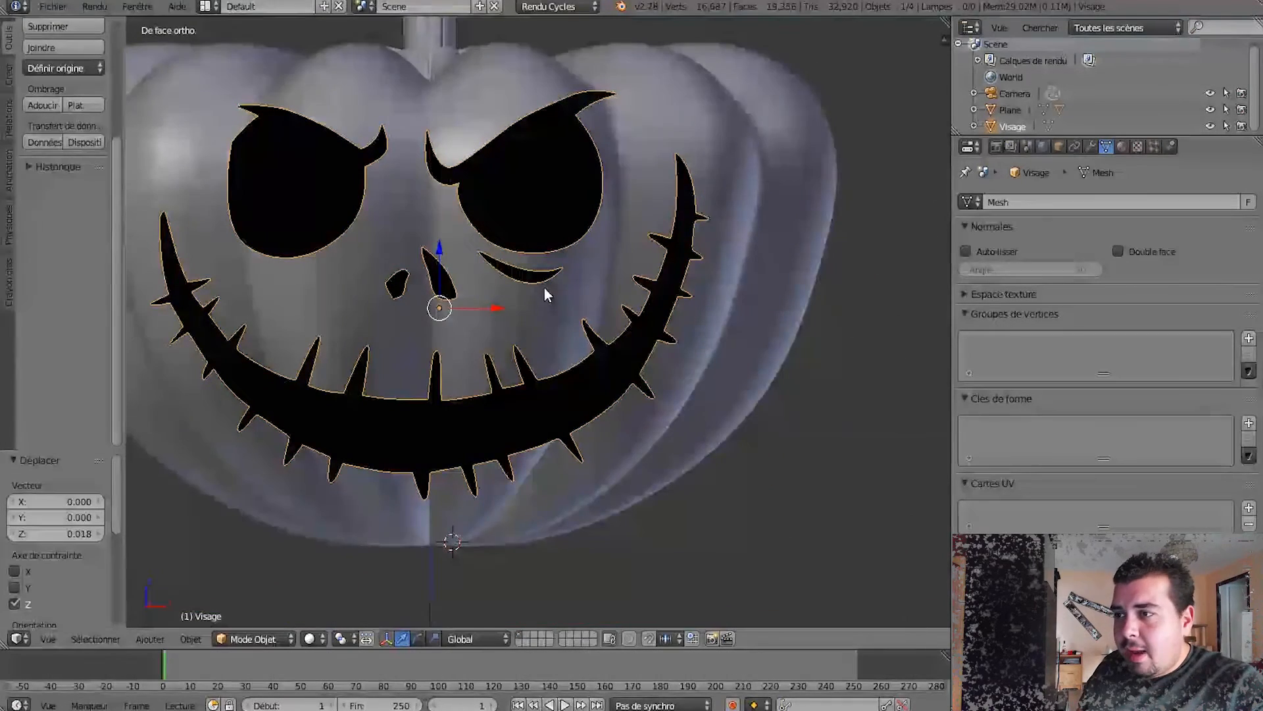
middle_click_drag(544, 291, 844, 321)
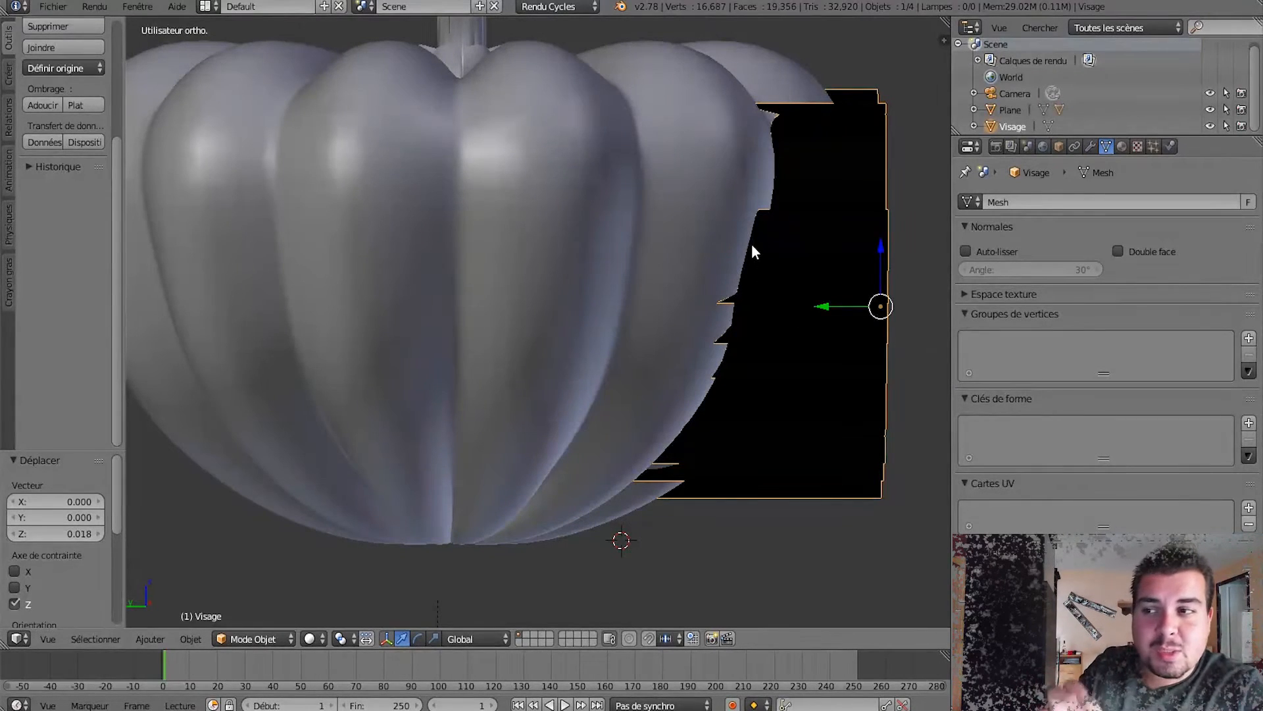
middle_click_drag(748, 247, 620, 240)
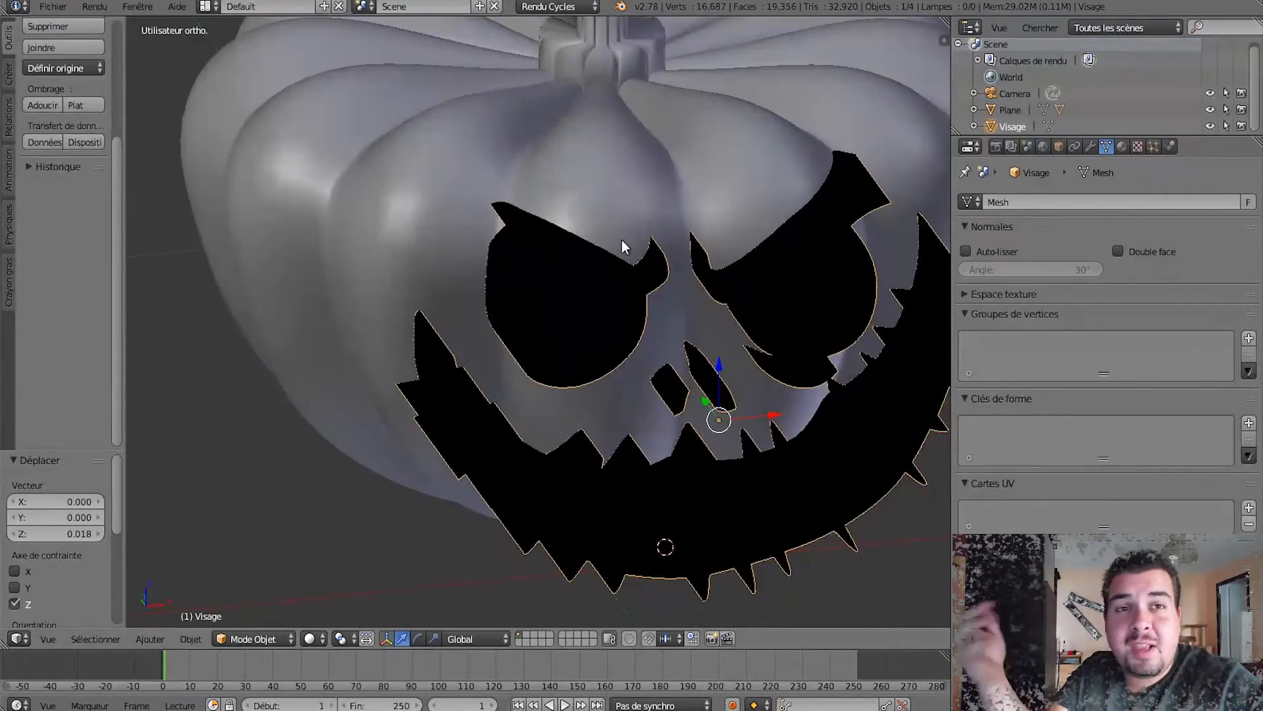
Add a Boolean modifier to the pumpkin body with Visage as its target object.
right_click(668, 180)
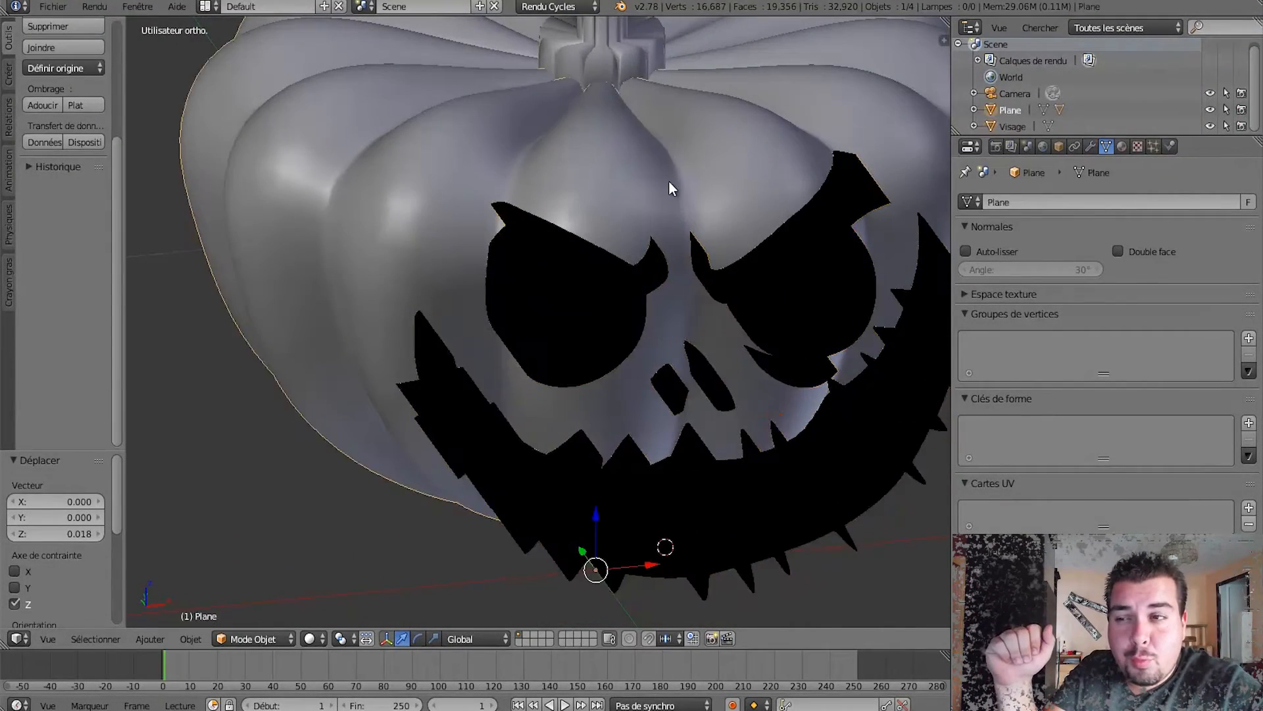
left_click(1090, 147)
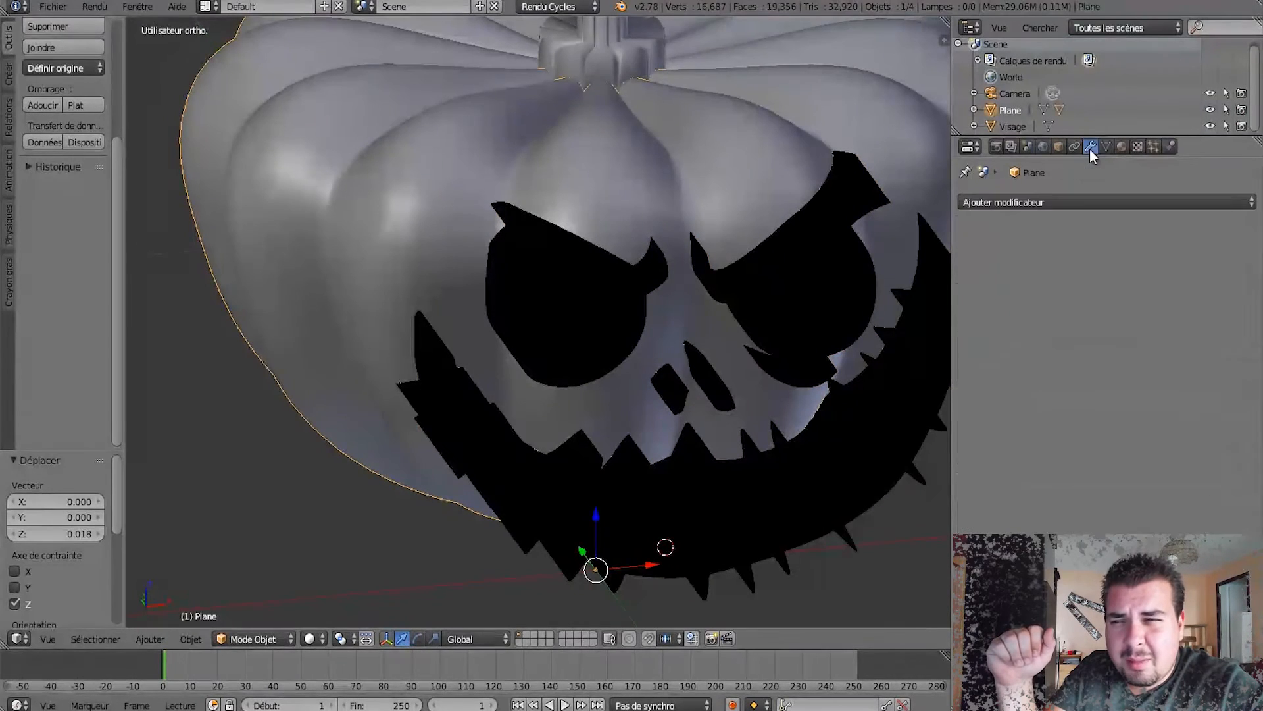
left_click(1078, 199)
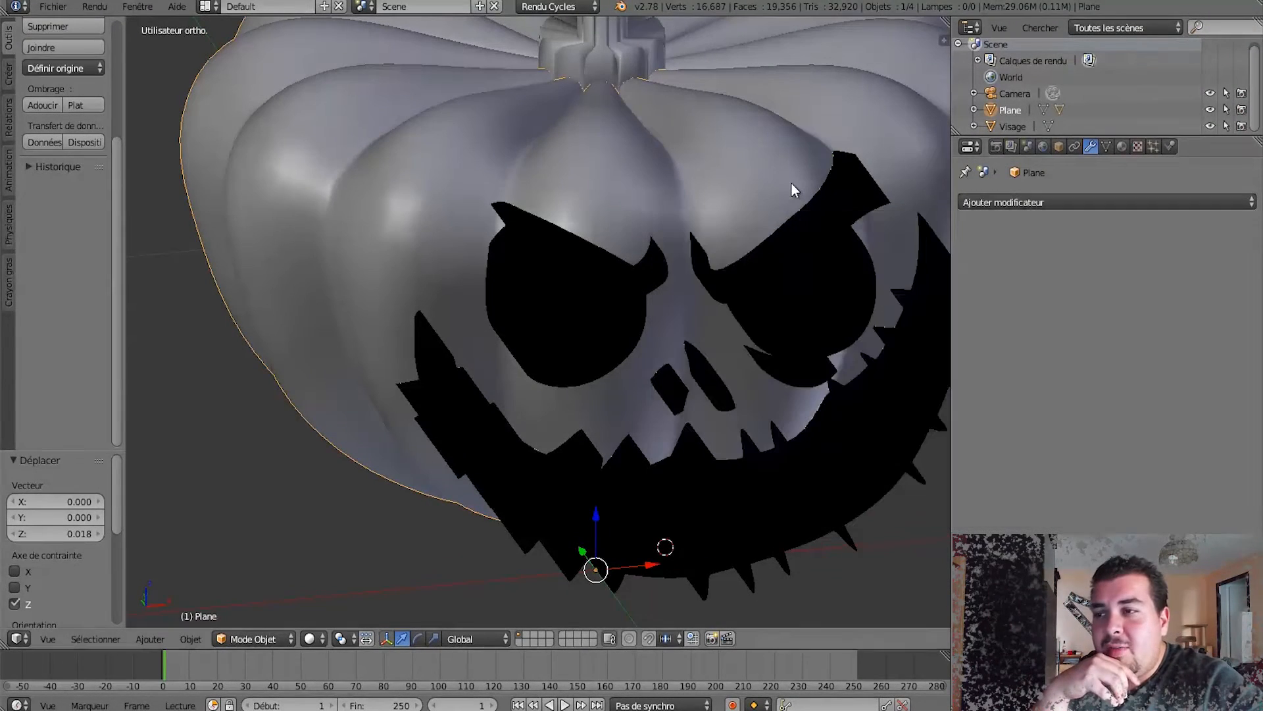
left_click(1013, 205)
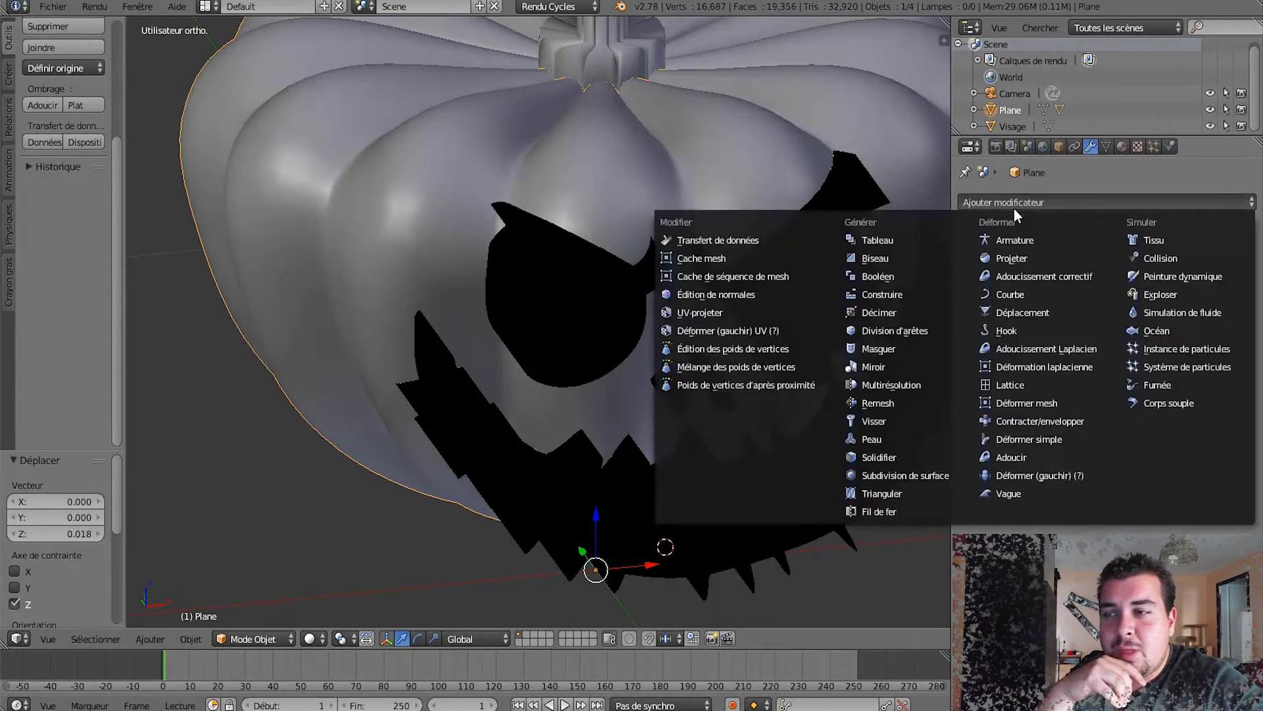
left_click(899, 278)
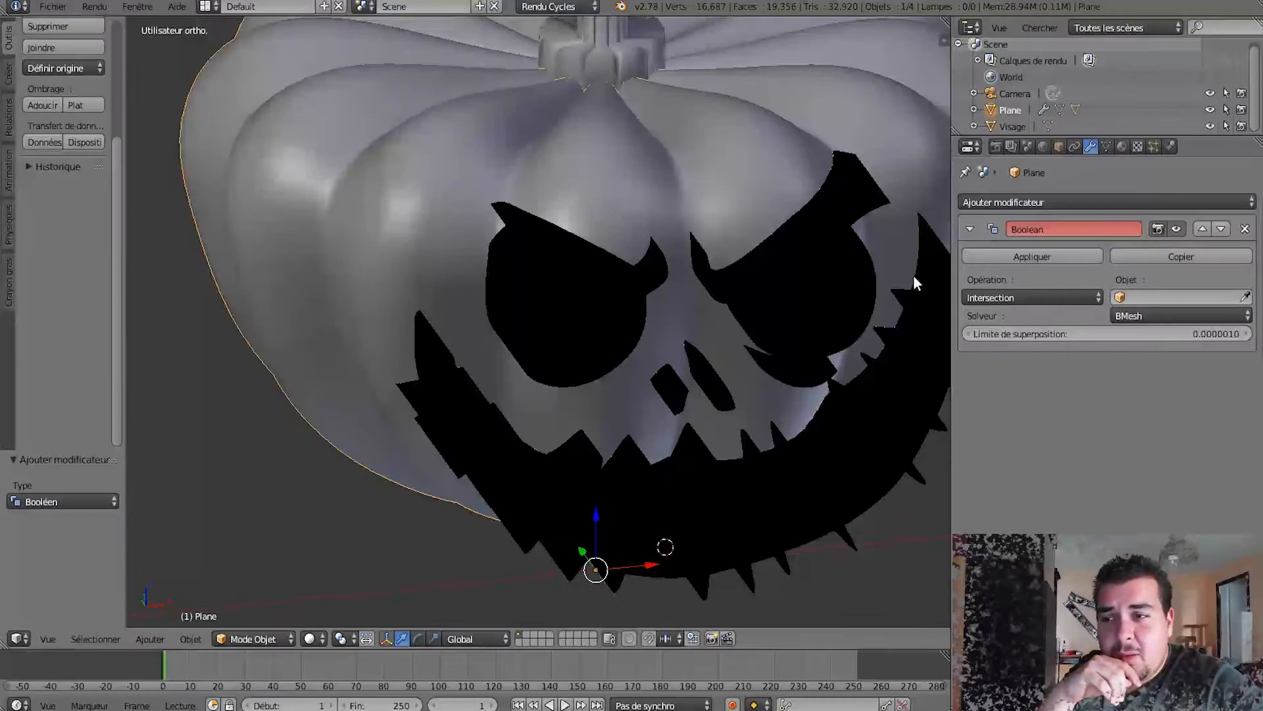
left_click(1182, 298)
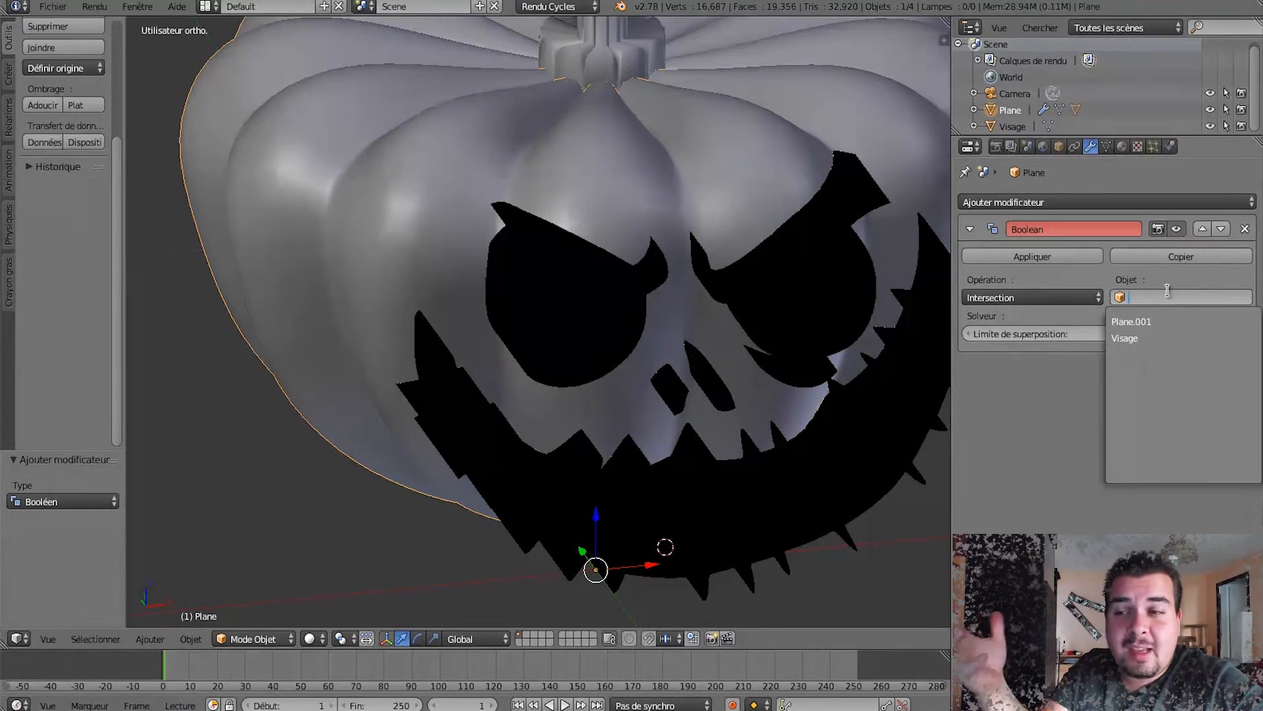
left_click(1143, 338)
Set the pumpkin's Boolean operation to Difference and apply the modifier.
middle_click_drag(802, 307, 838, 253)
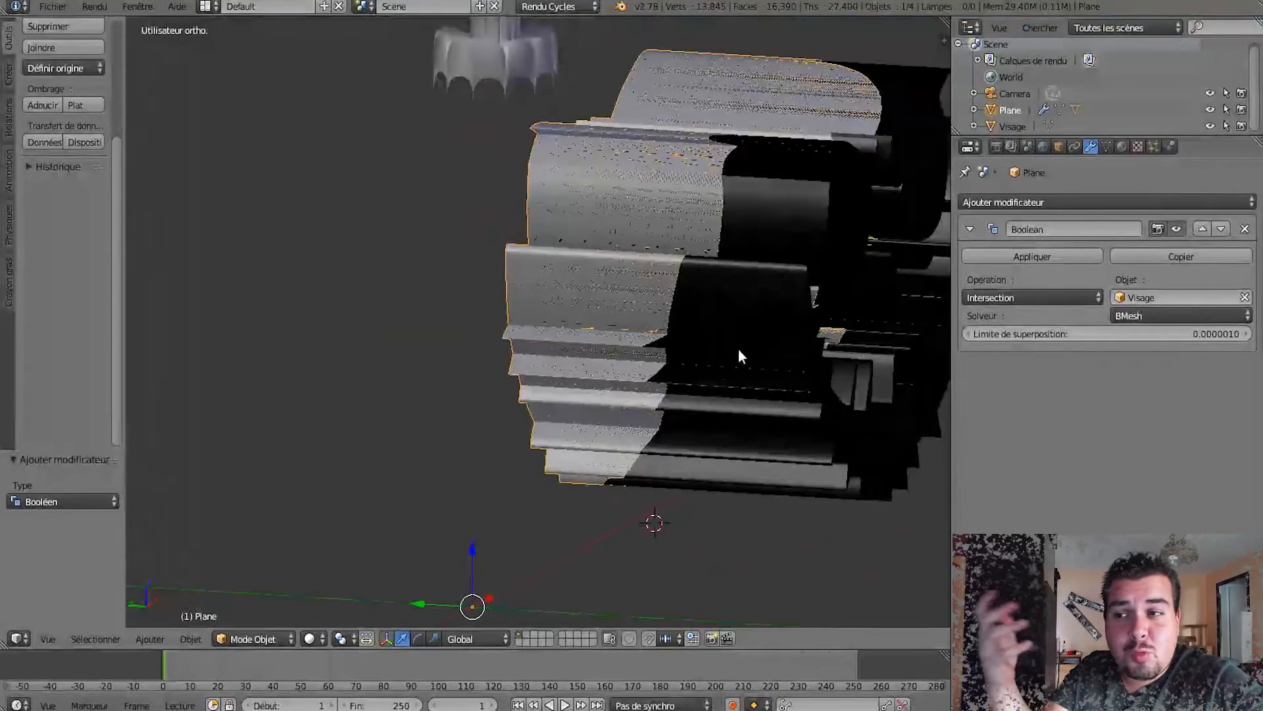
left_click(1064, 299)
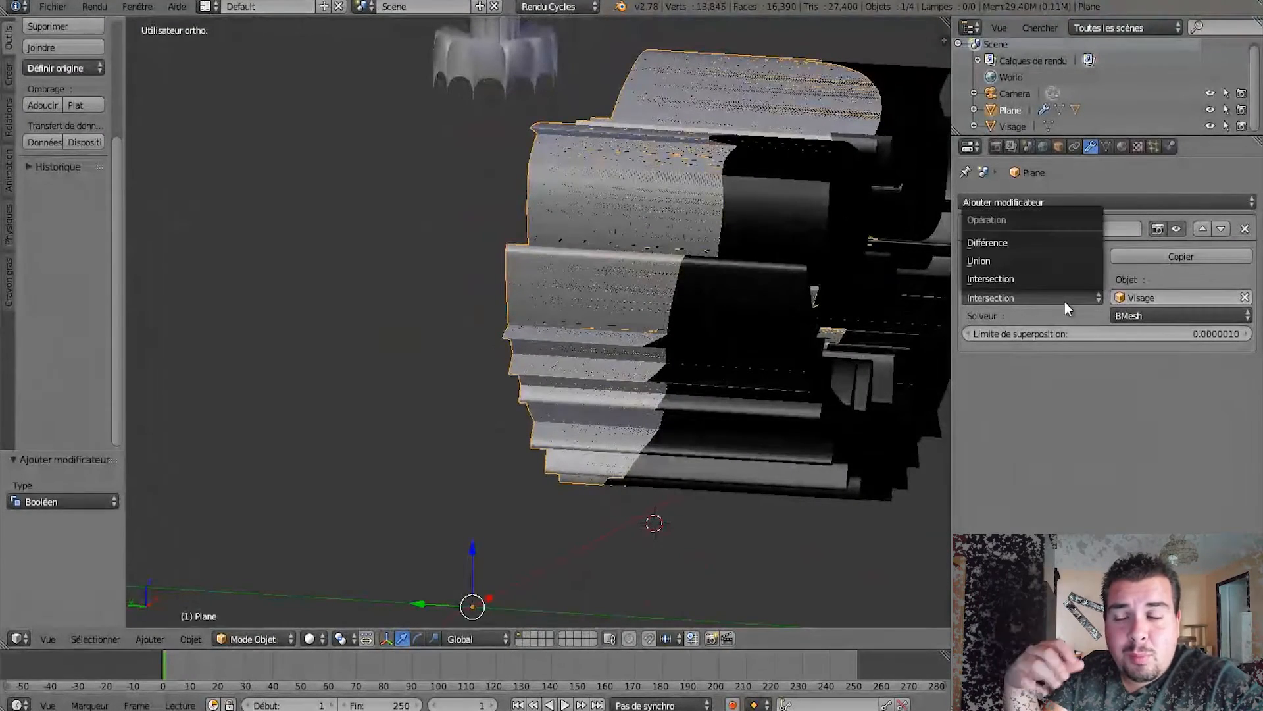
left_click(1016, 245)
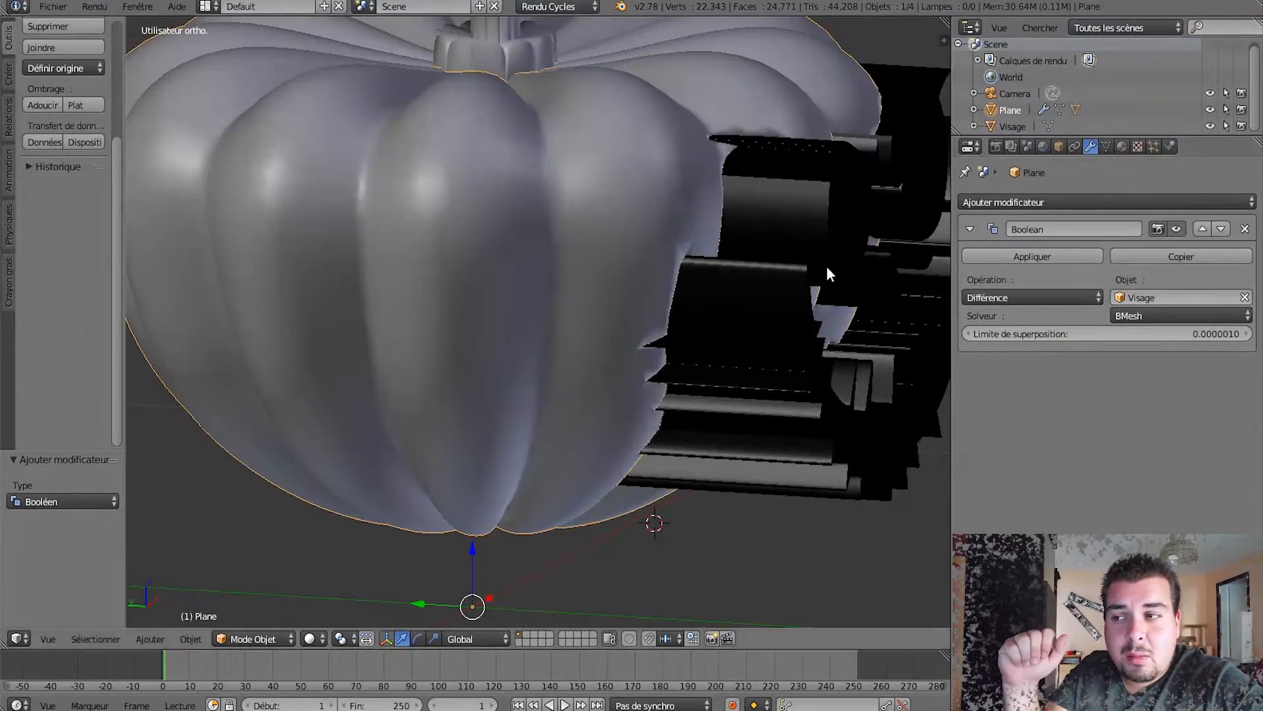
middle_click_drag(827, 269, 702, 255)
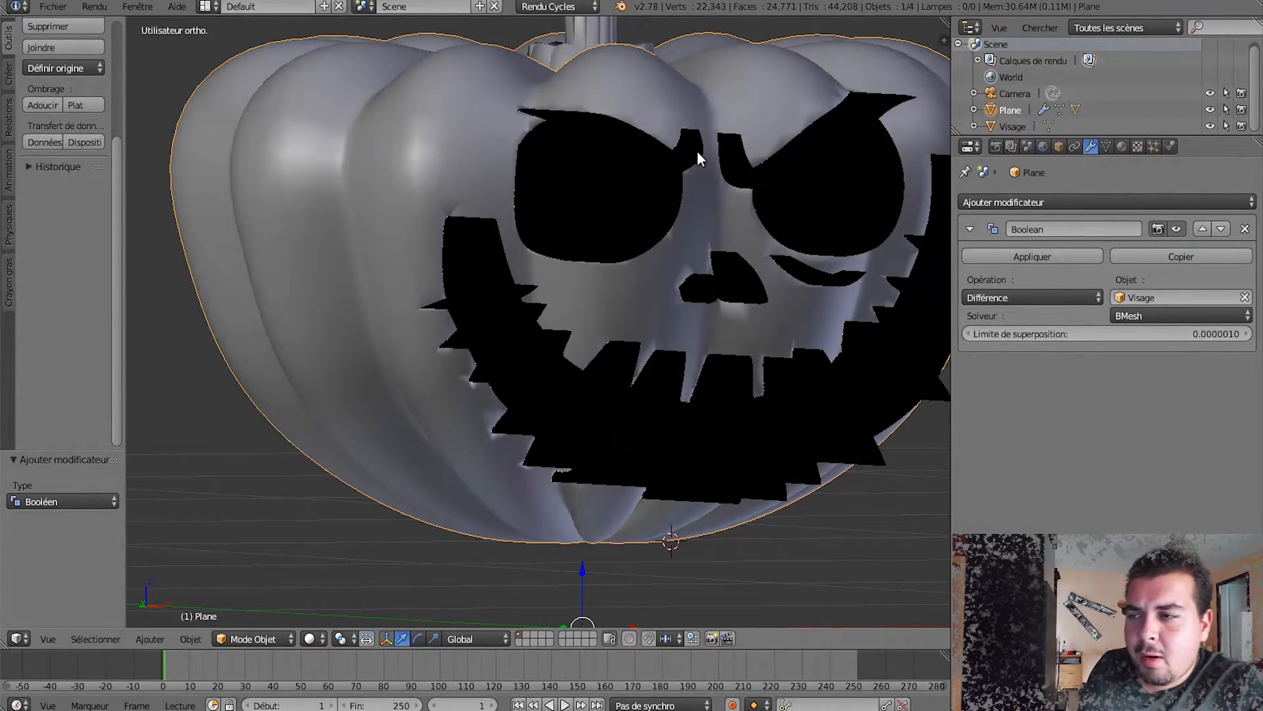
middle_click_drag(752, 199, 717, 218)
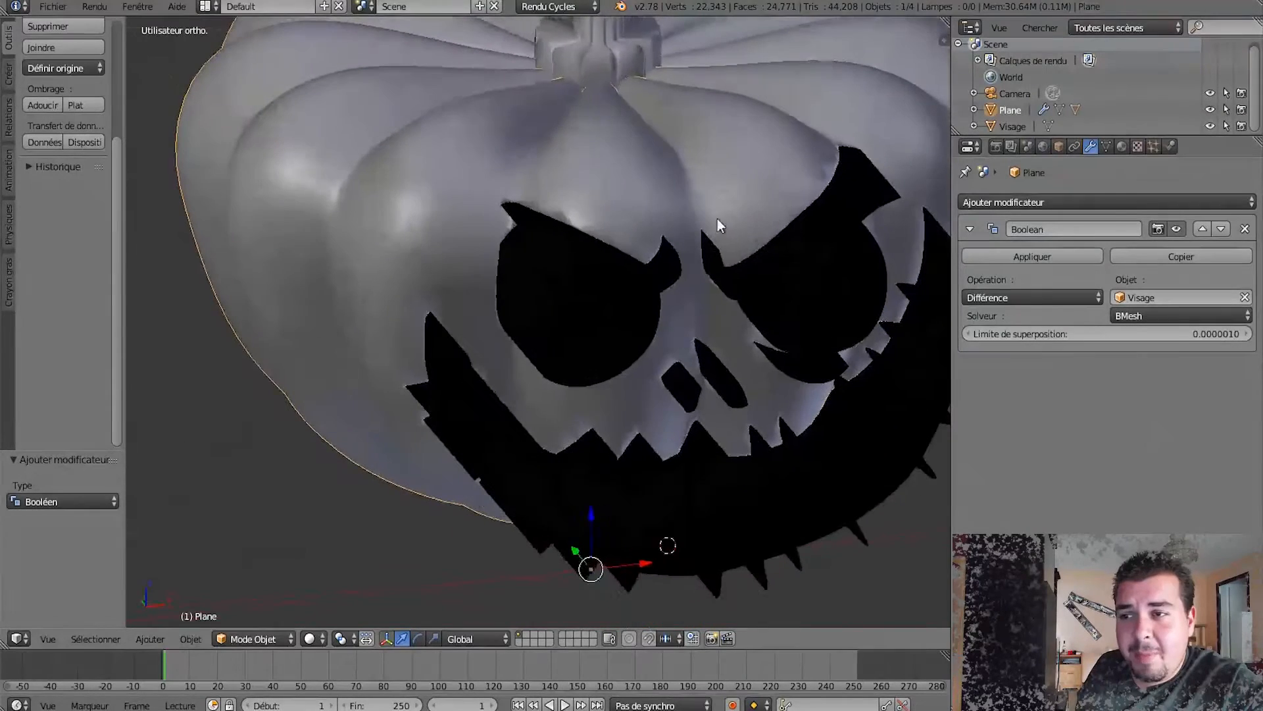
left_click(1028, 257)
Delete the Visage cutter object and inspect the face carved into the pumpkin.
right_click(824, 282)
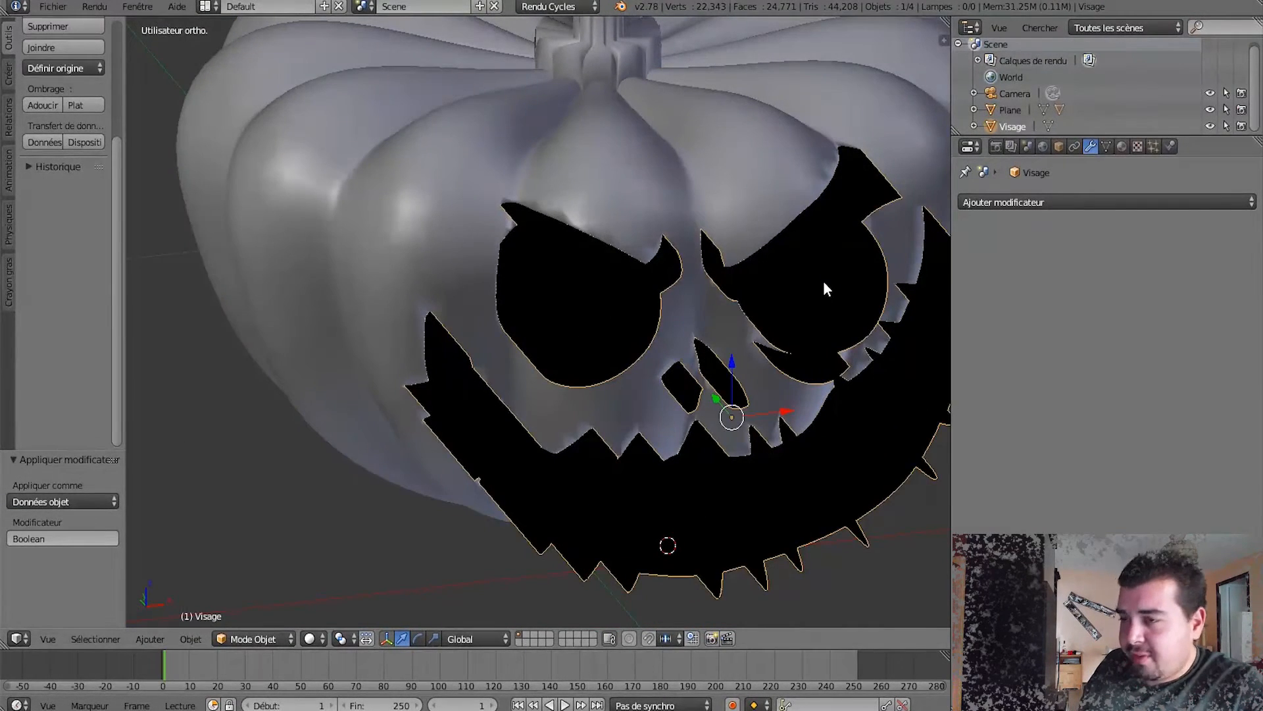
key("x")
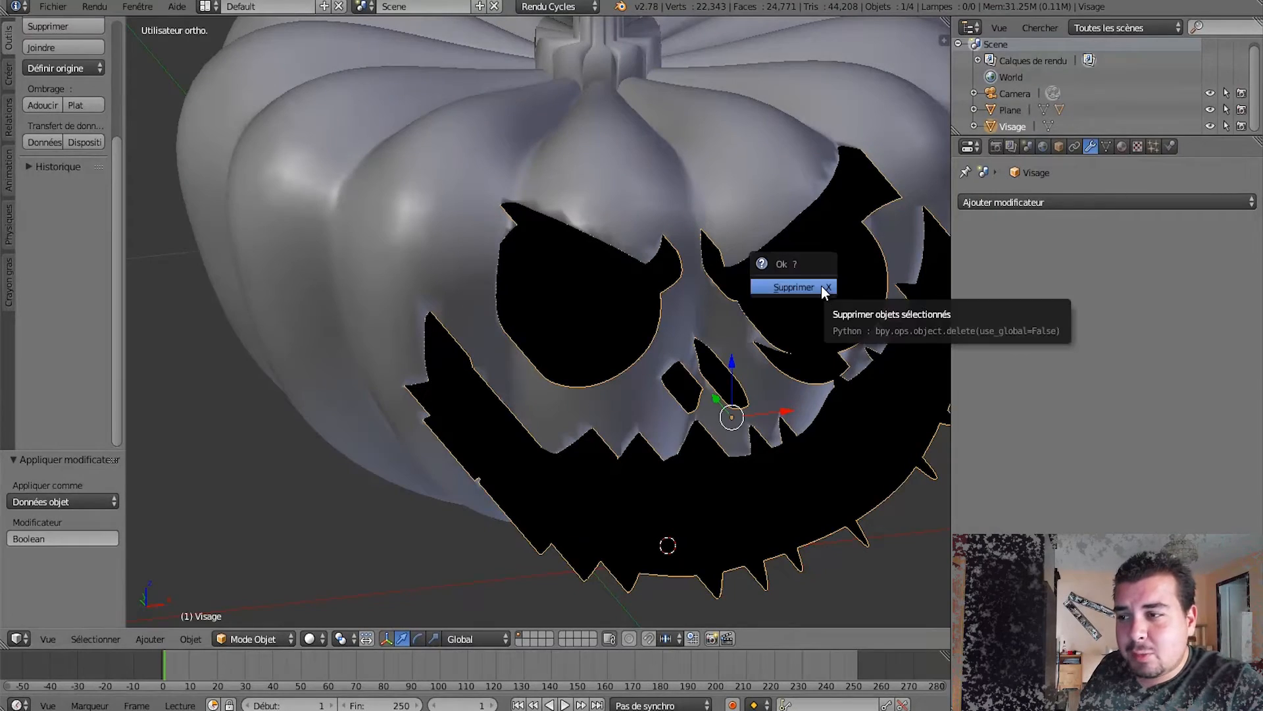
left_click(821, 285)
middle_click_drag(801, 345, 686, 299)
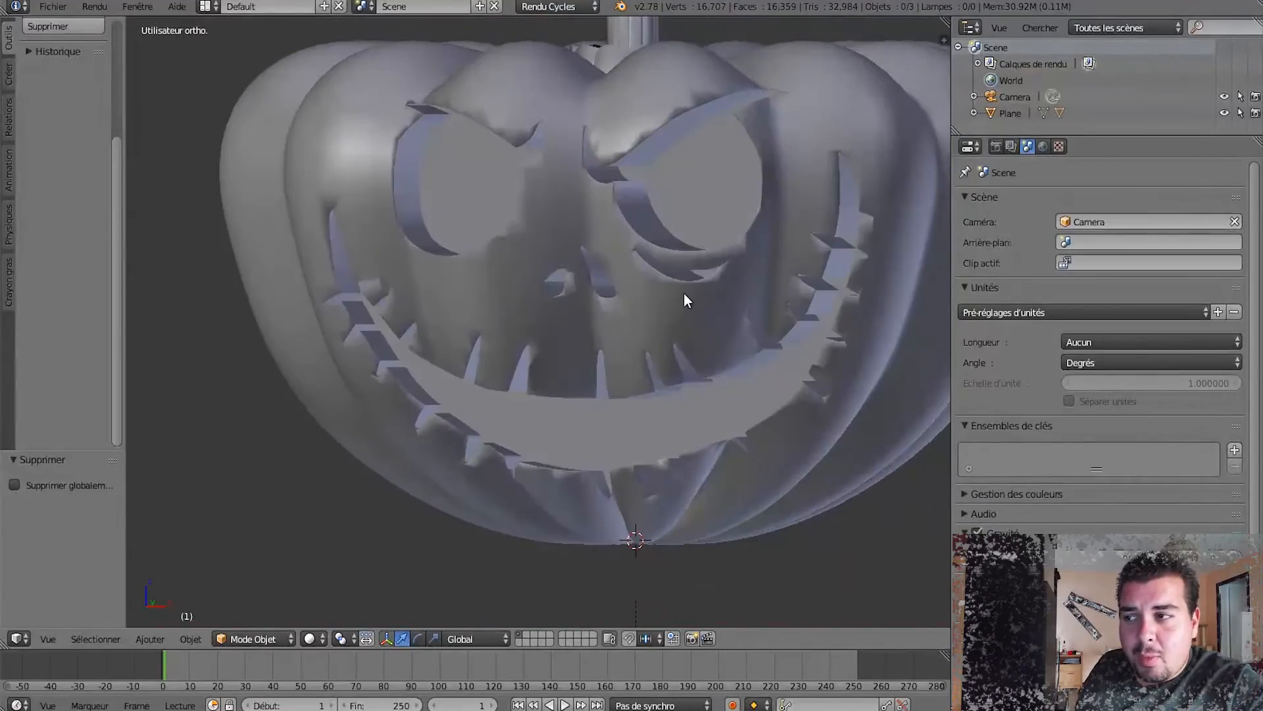
Enter Edit Mode on the pumpkin and grow the selection to cover all inner faces of the carved eyes, nose and mouth.
right_click(652, 221)
key("Tab")
middle_click_drag(641, 224, 761, 194)
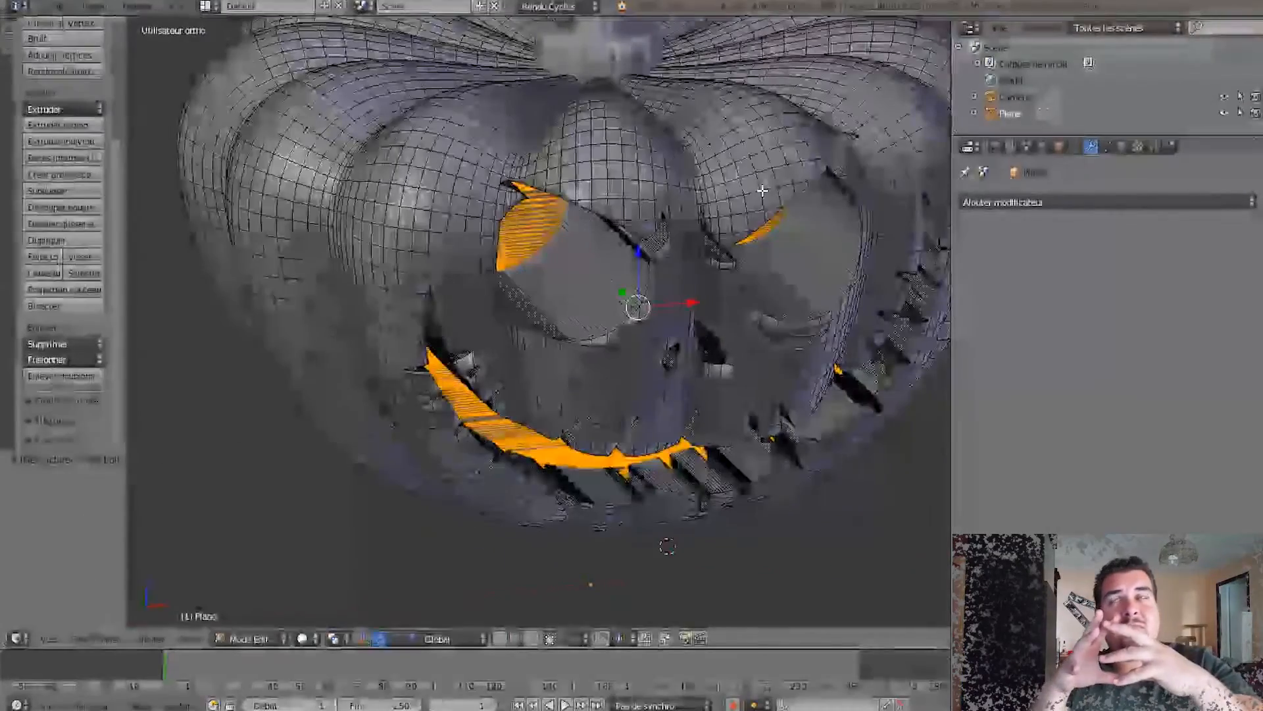
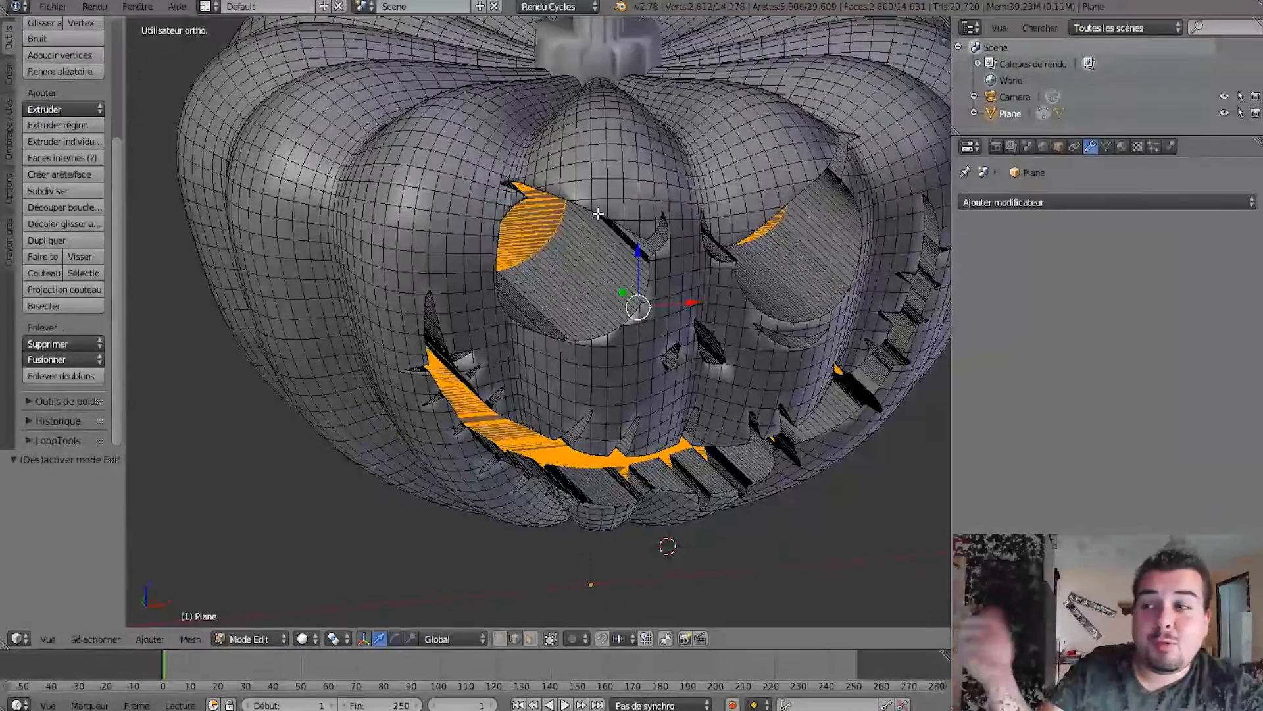
mouse_move(592, 243)
middle_mouse_down()
mouse_move(517, 215)
mouse_move(684, 282)
mouse_move(625, 279)
mouse_move(716, 270)
mouse_move(756, 237)
mouse_move(792, 245)
mouse_move(772, 285)
mouse_move(696, 281)
mouse_move(475, 231)
mouse_move(500, 244)
mouse_move(461, 212)
mouse_move(495, 210)
middle_mouse_up()
key("z")
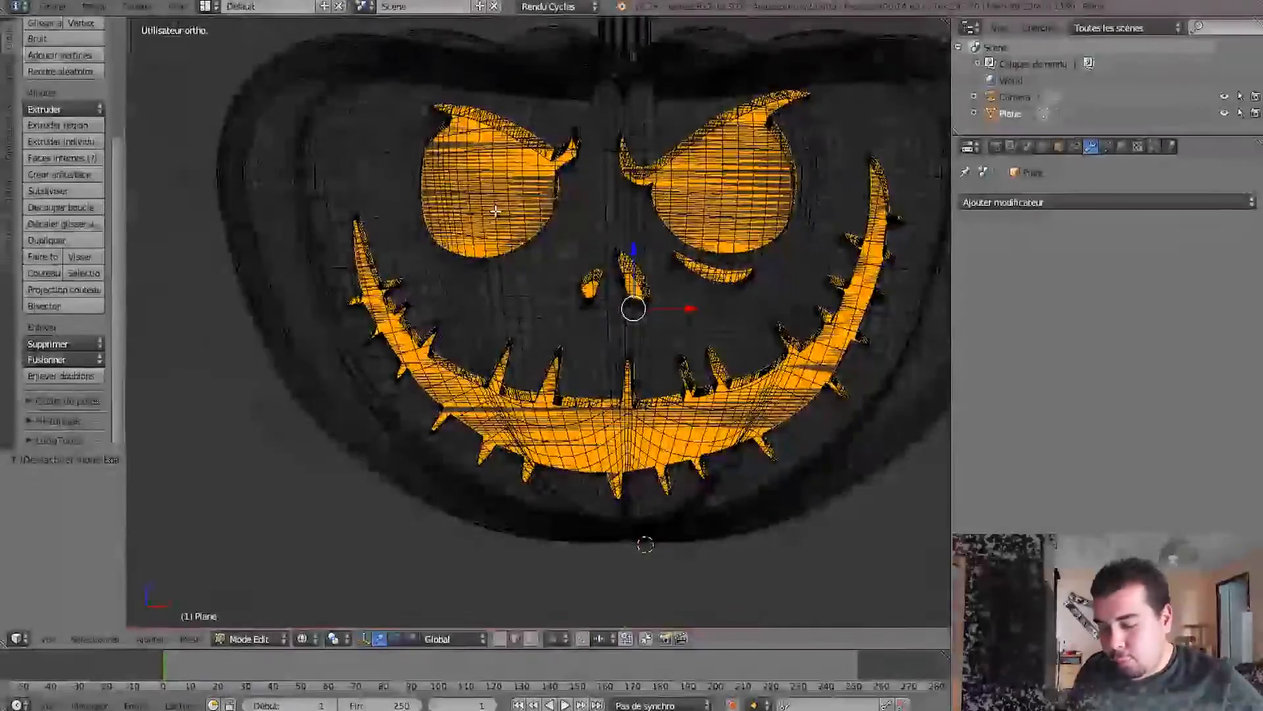
key("ctrl+KP_Add")
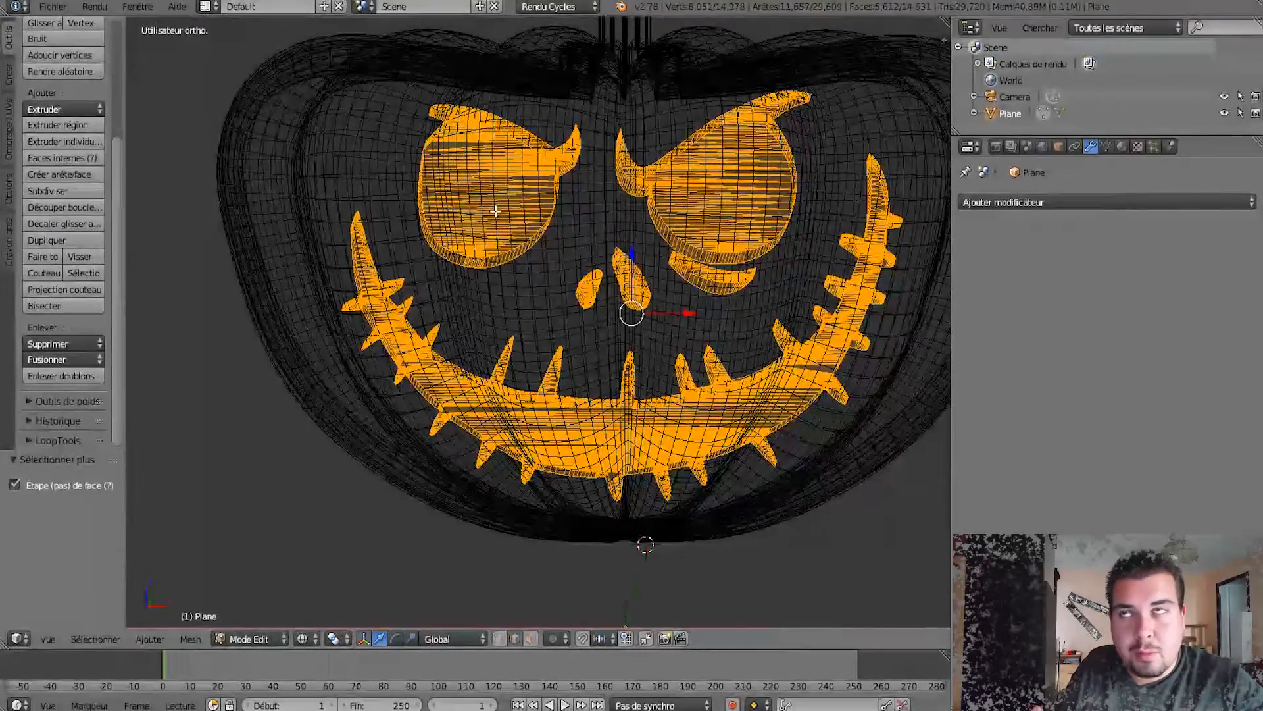
key("z")
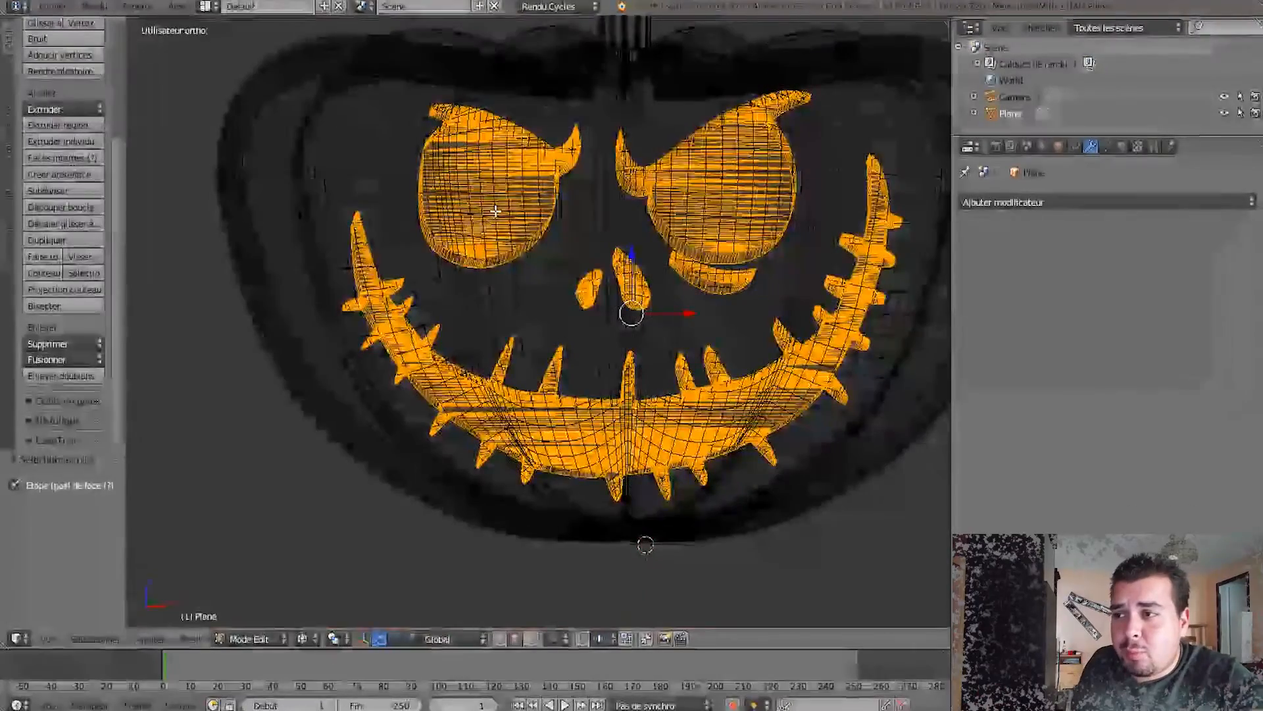
mouse_move(496, 211)
middle_mouse_down()
mouse_move(546, 273)
mouse_move(668, 332)
mouse_move(738, 333)
mouse_move(727, 315)
mouse_move(583, 279)
mouse_move(605, 273)
mouse_move(578, 200)
mouse_move(559, 217)
mouse_move(589, 247)
middle_mouse_up()
key("z")
key("z")
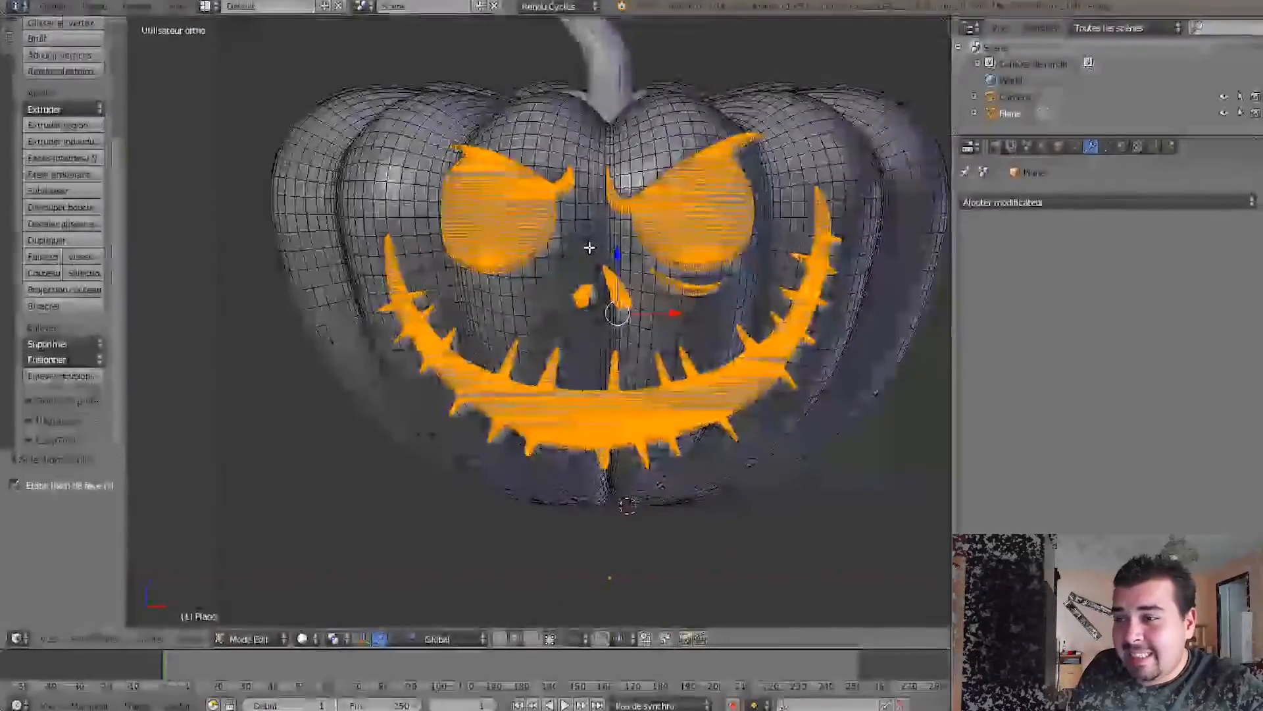
Delete the selected inner faces so the carved features open into the hollow pumpkin, and return to Object Mode.
key("x")
left_click(548, 283)
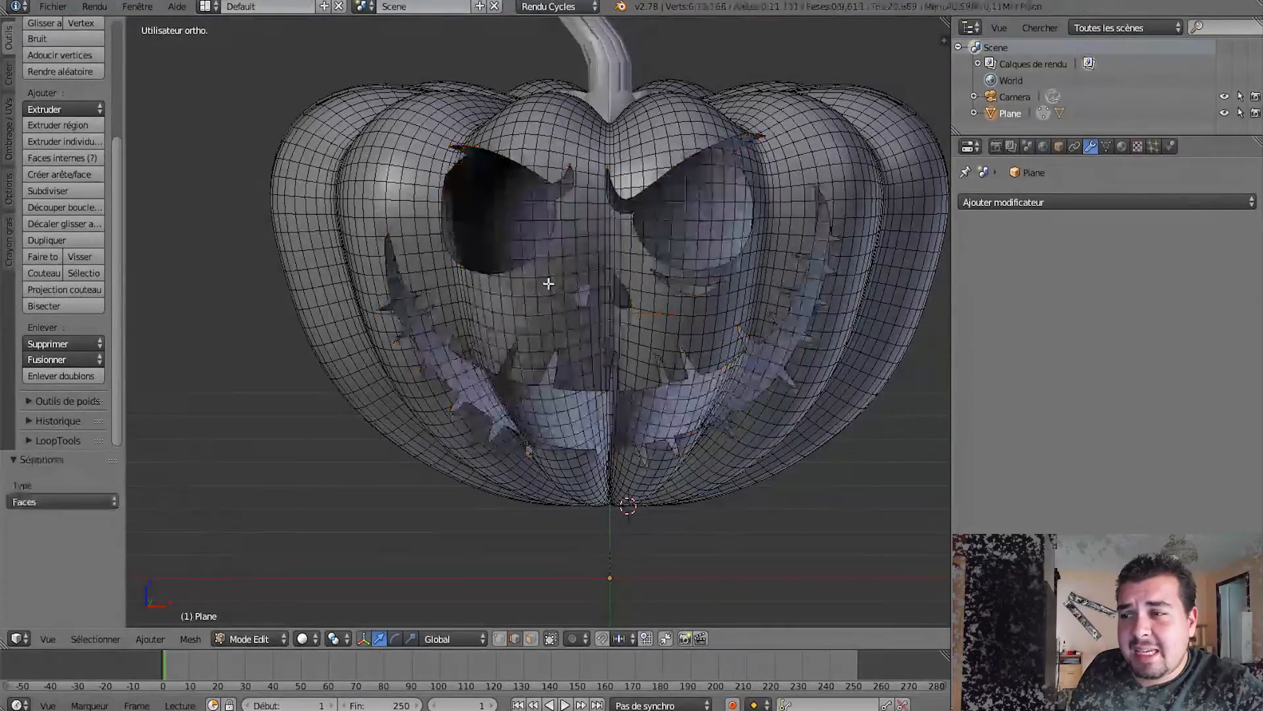
middle_click_drag(607, 280, 650, 263)
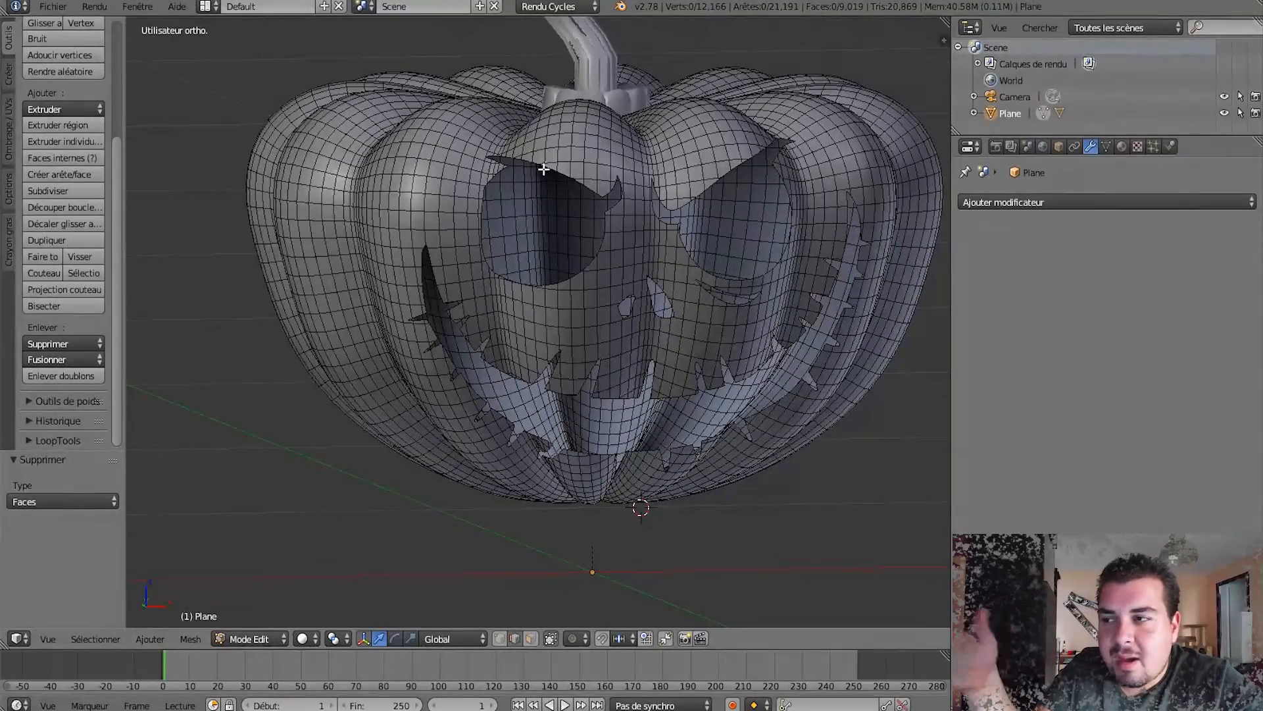
mouse_move(603, 216)
middle_mouse_down()
mouse_move(660, 147)
mouse_move(598, 141)
mouse_move(546, 185)
mouse_move(524, 228)
mouse_move(562, 232)
mouse_move(665, 132)
mouse_move(539, 134)
mouse_move(735, 206)
mouse_move(831, 204)
mouse_move(621, 204)
middle_mouse_up()
key("Tab")
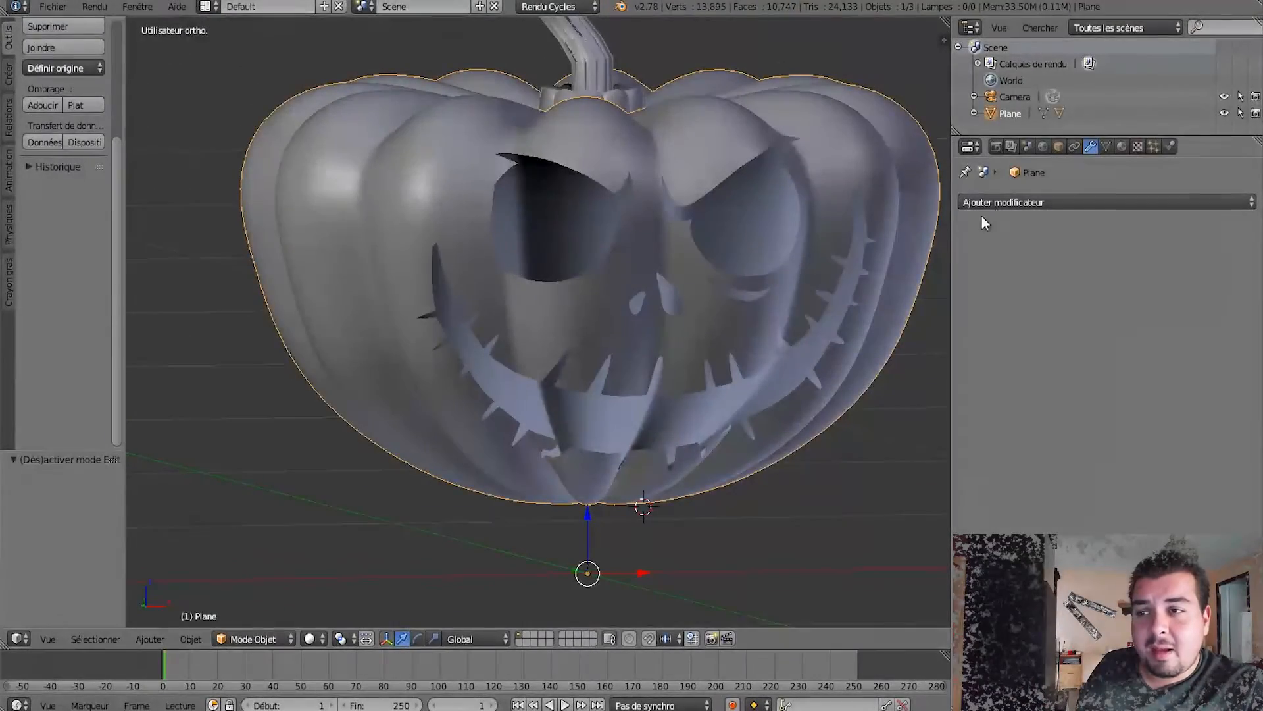
Add a Solidify modifier to the pumpkin and set its thickness to 0.02.
left_click(1020, 203)
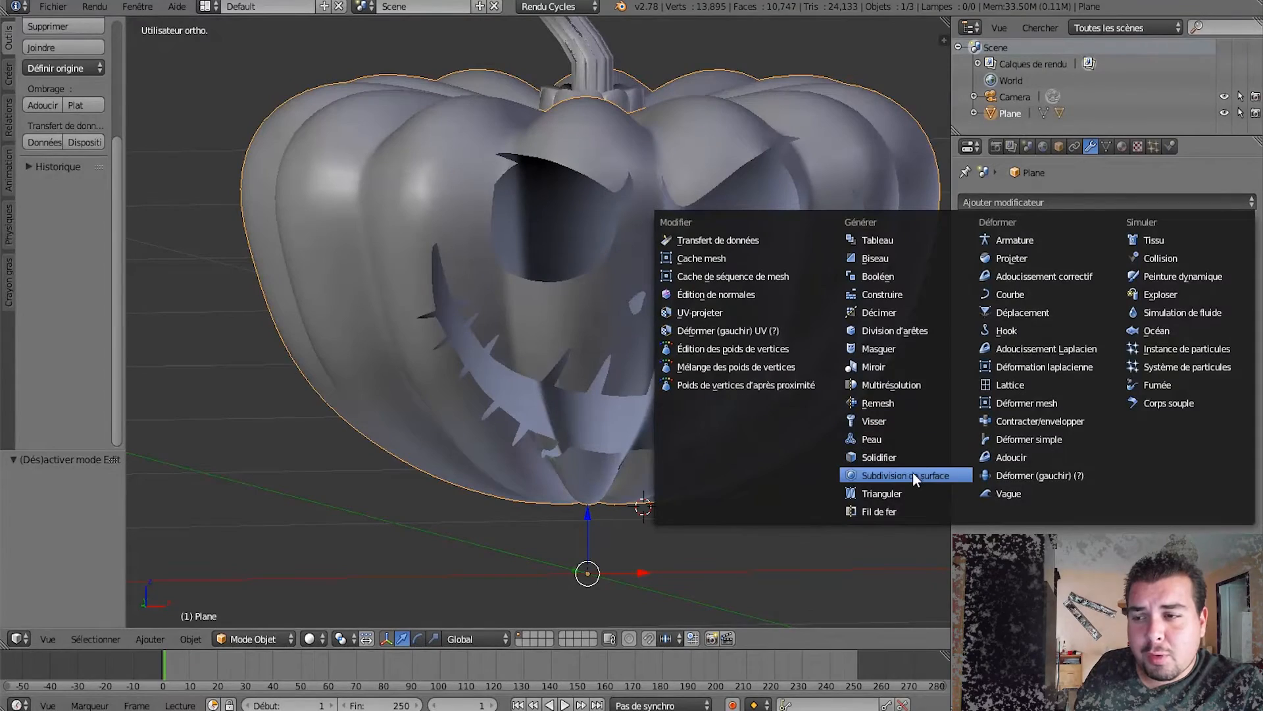
left_click(892, 455)
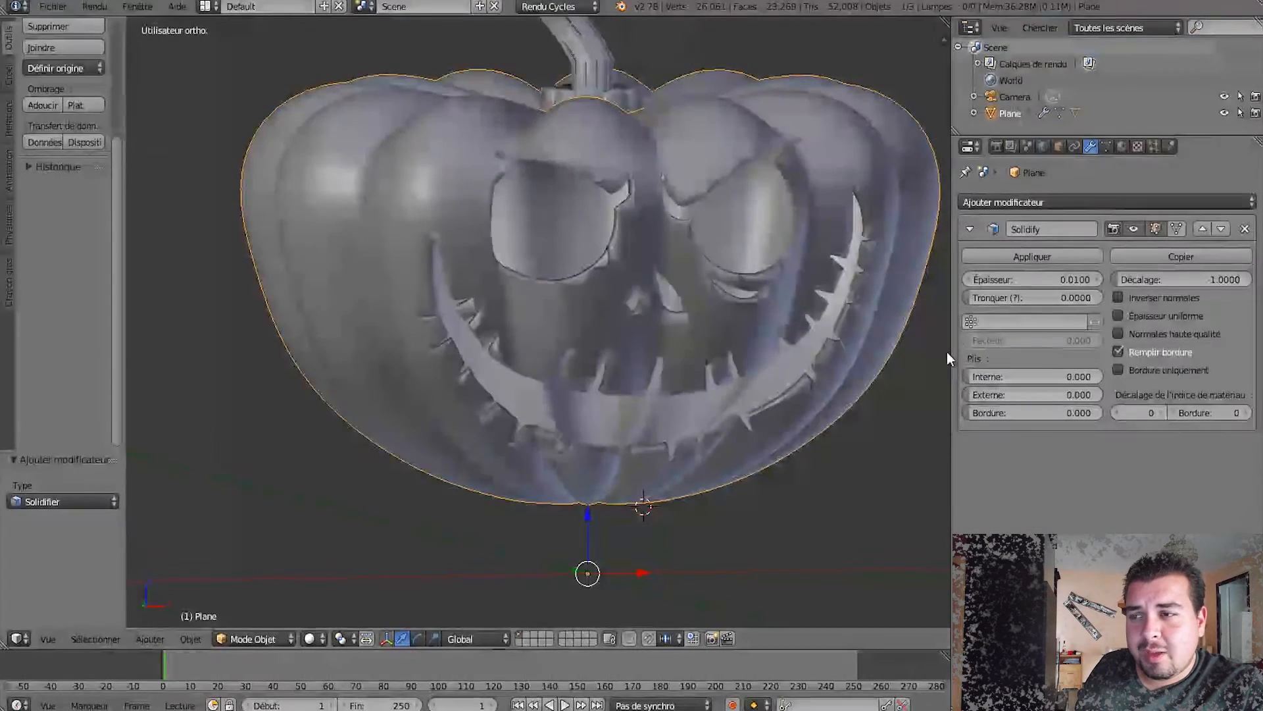
middle_click_drag(717, 349, 776, 392)
scroll(794, 322, "up", 5)
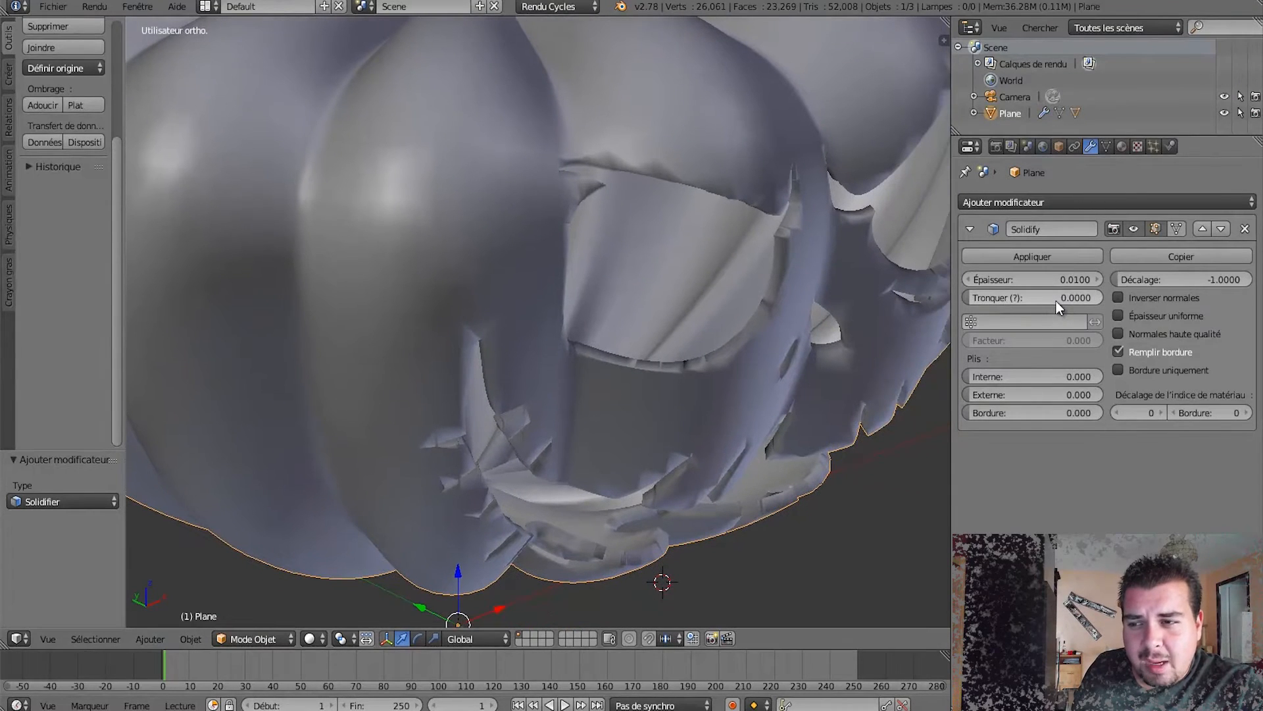
left_click(1071, 278)
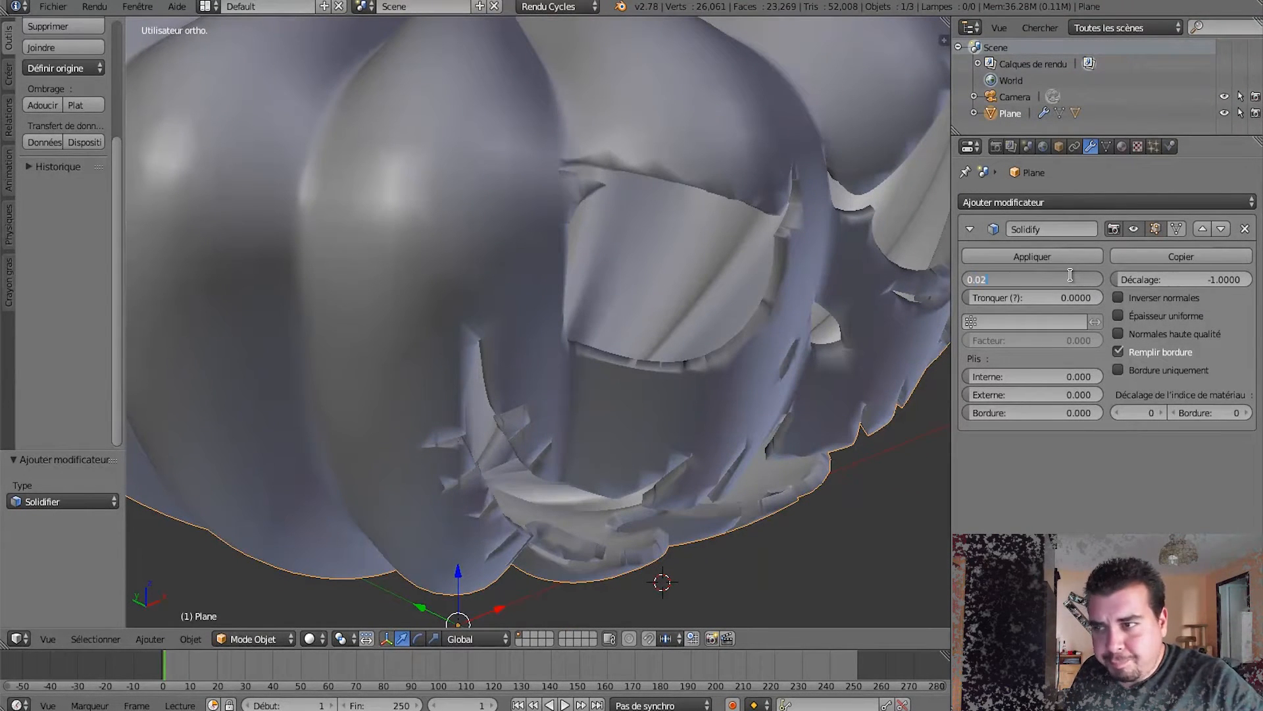
key("Return")
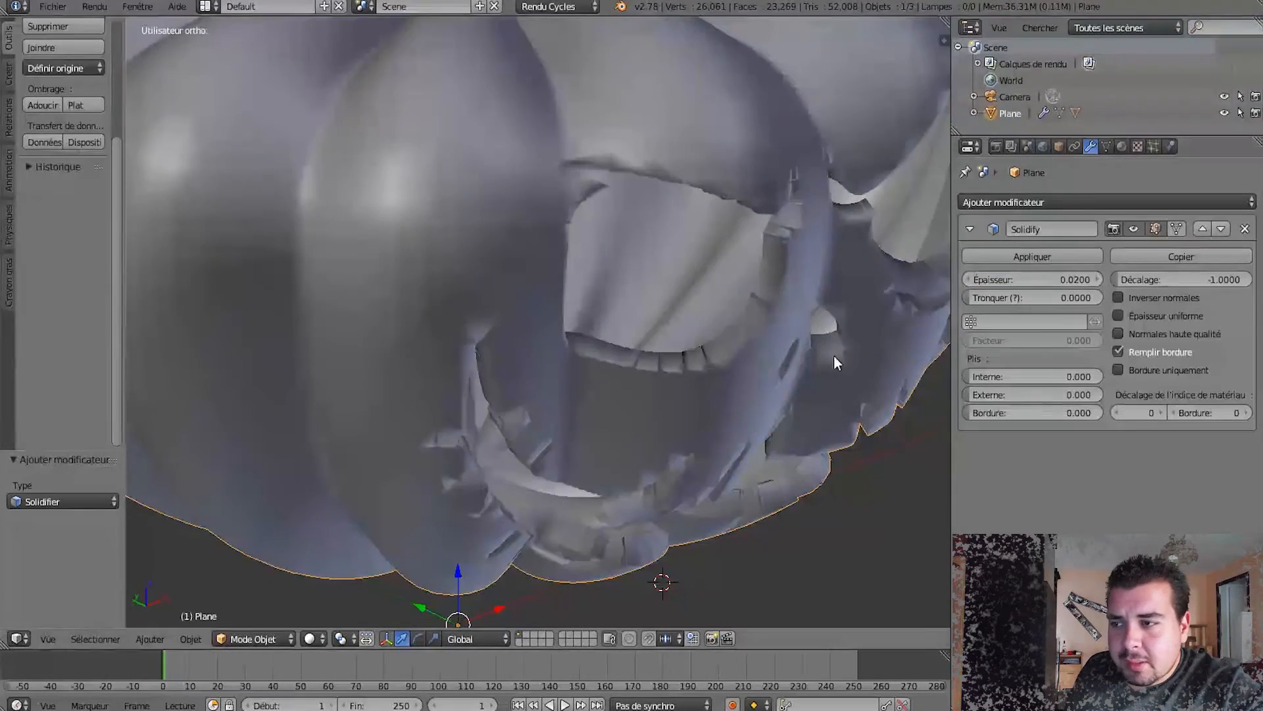
Increase the Solidify thickness to 0.025 and check the edges of the carved face.
middle_click_drag(835, 356, 576, 322)
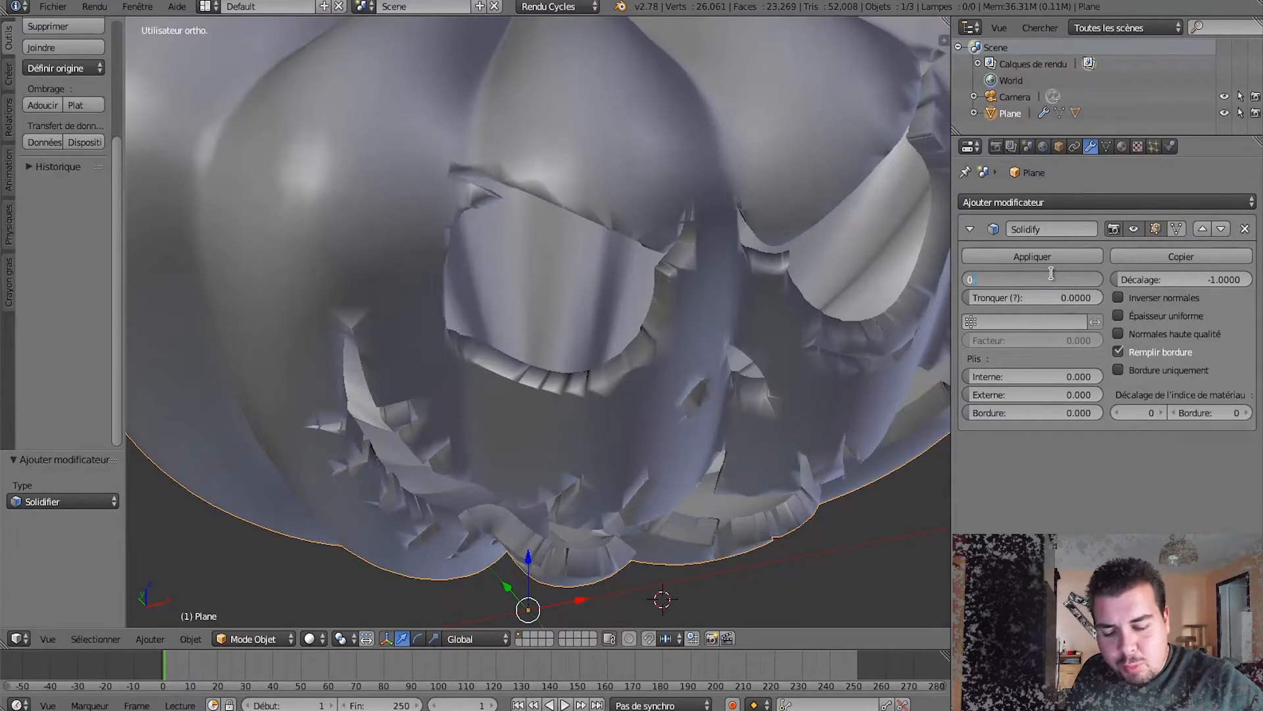
key("Return")
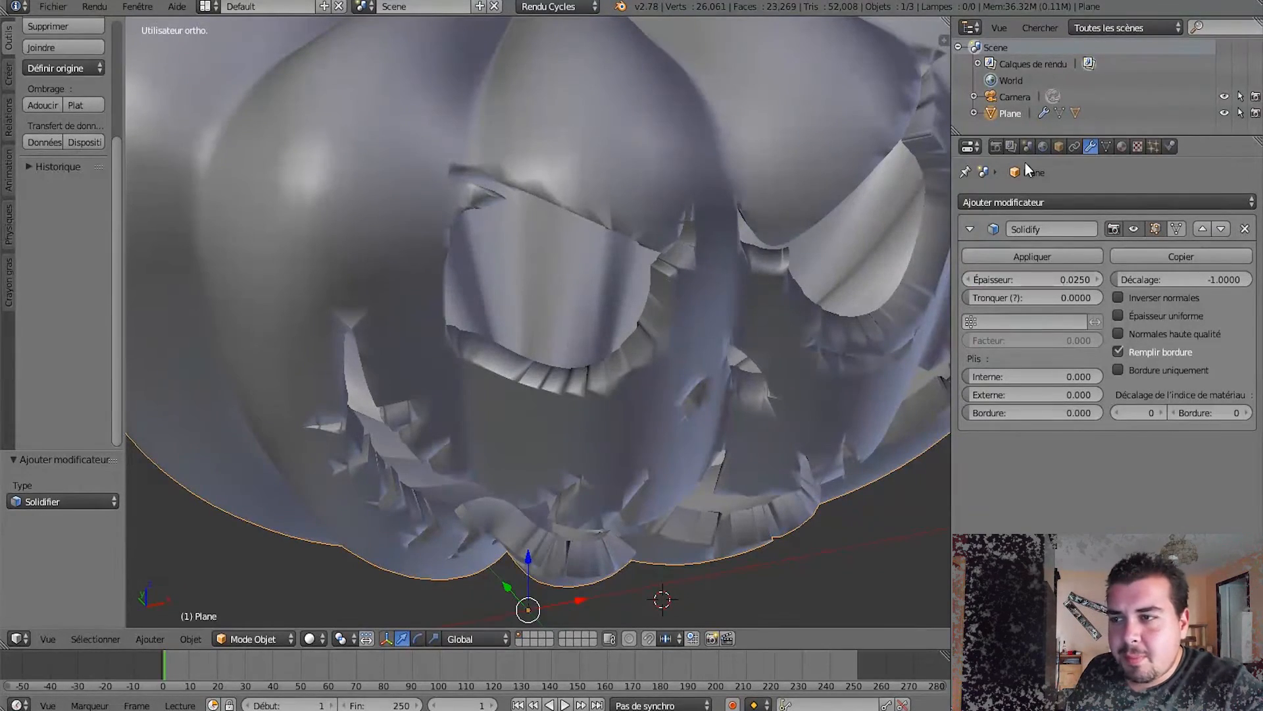
middle_click_drag(830, 338, 715, 315)
scroll(716, 315, "down", 3)
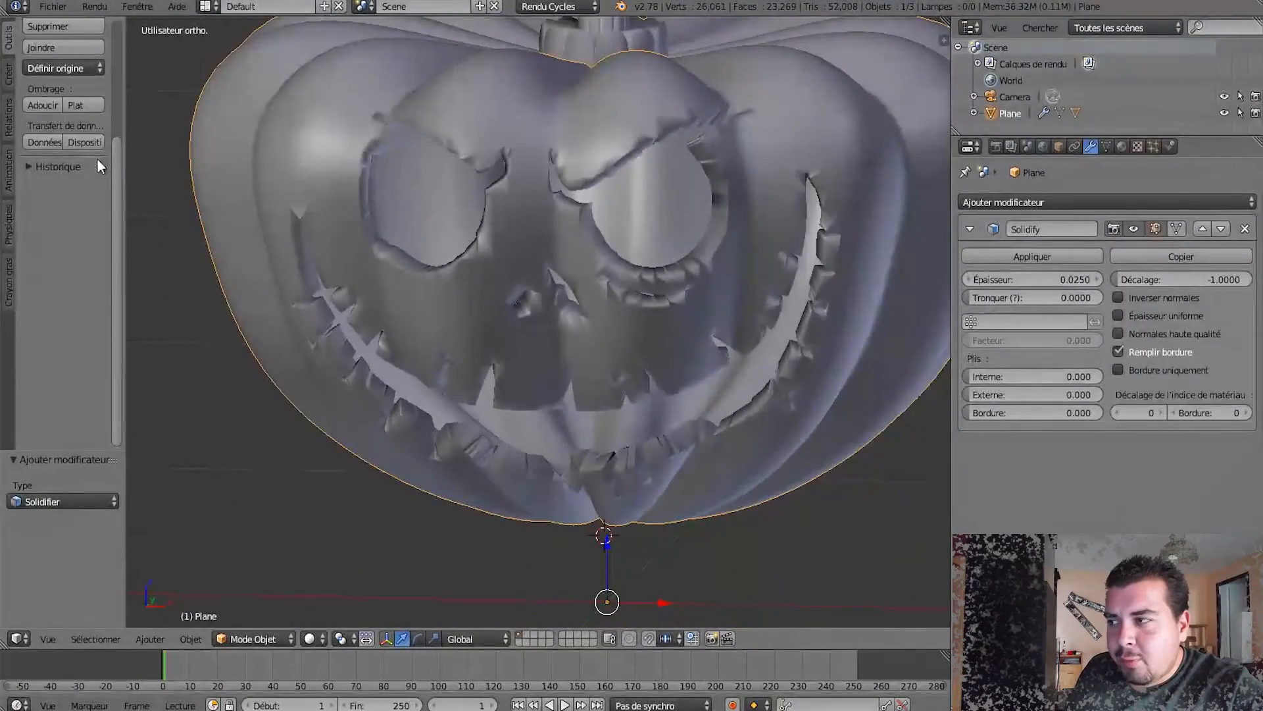
Apply smooth shading to the pumpkin and inspect the carved openings from below and from the front.
left_click(44, 106)
middle_click_drag(282, 275, 654, 282)
key("Tab")
key("Tab")
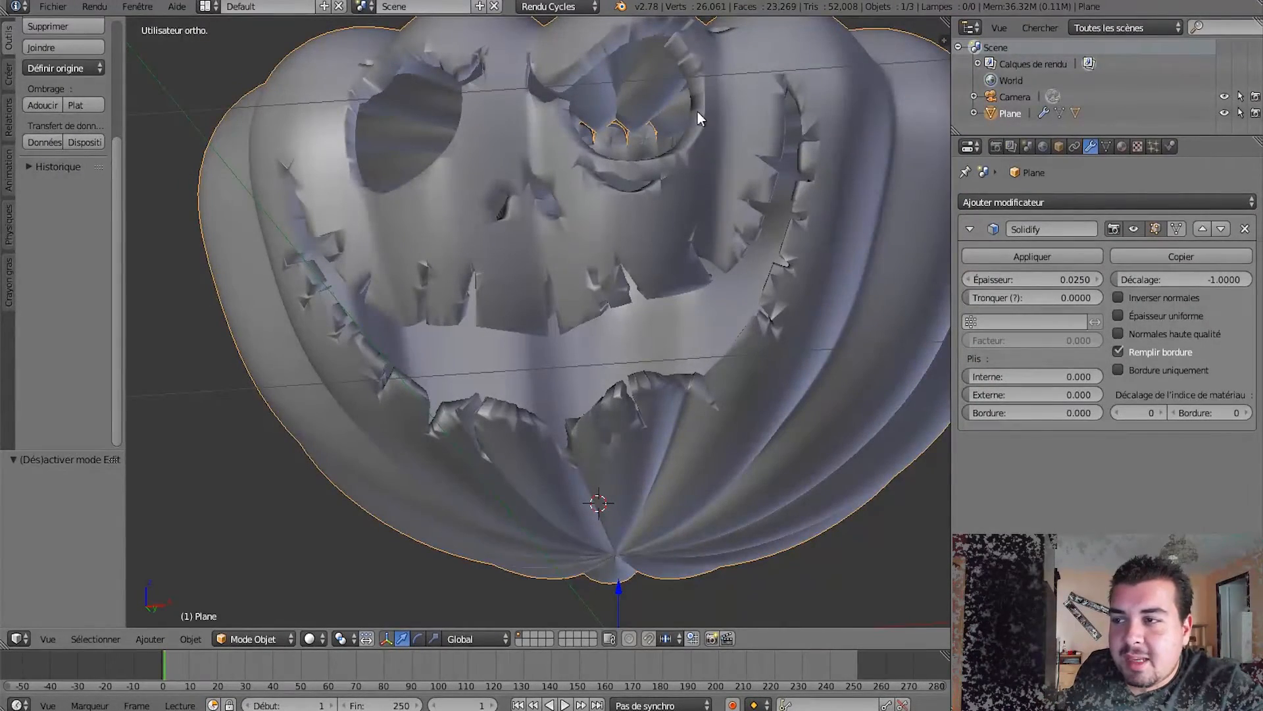
middle_click_drag(659, 163, 685, 220)
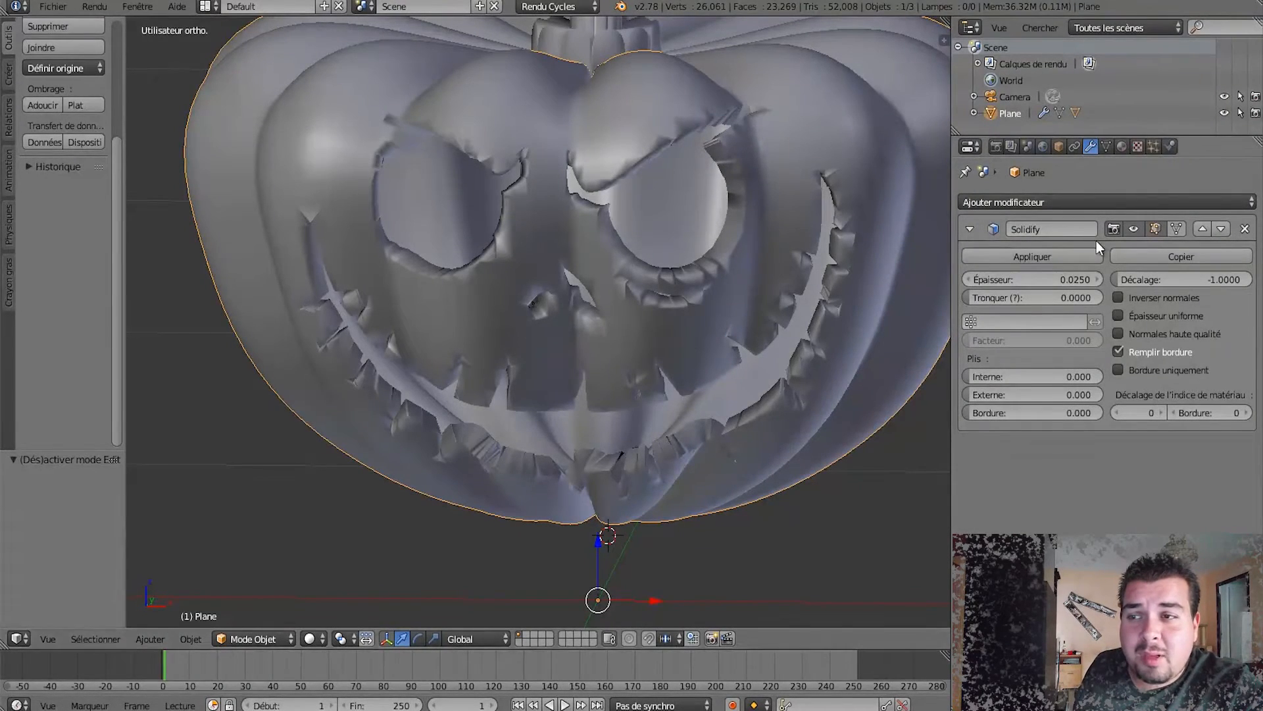
Try a Subdivision Surface modifier with a raised subdivision level on the pumpkin, and remove it again.
left_click(1054, 200)
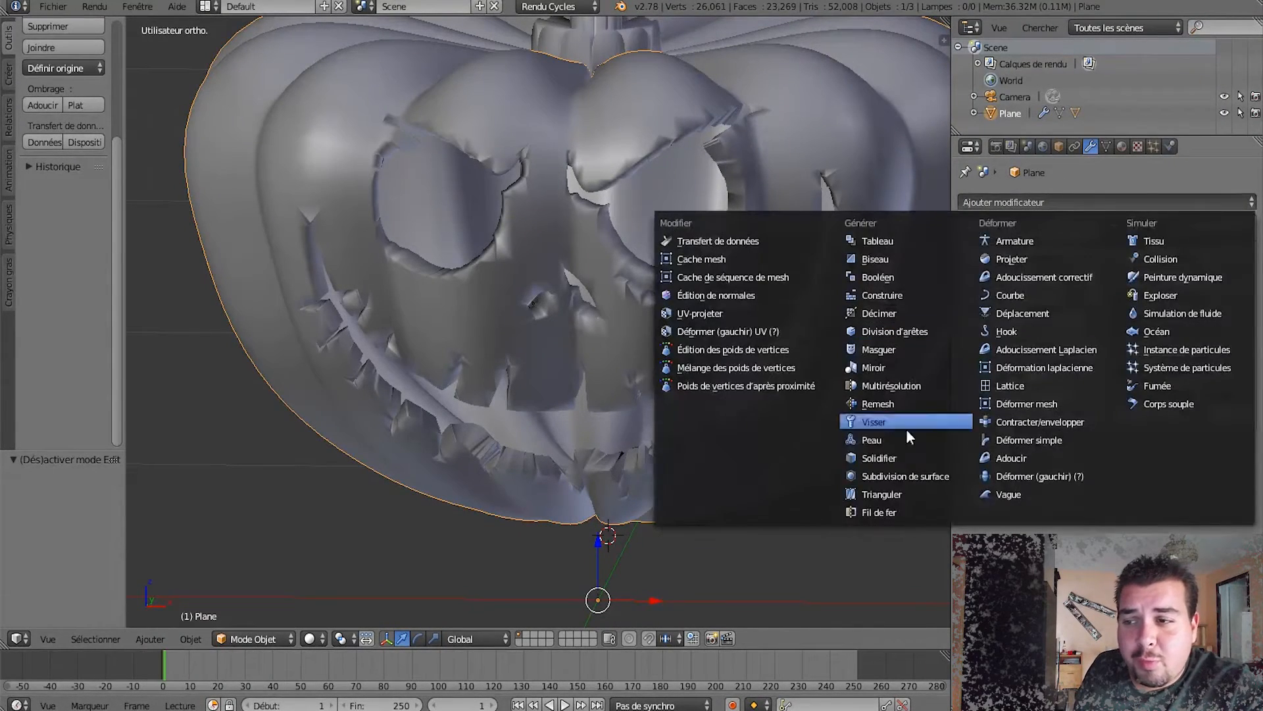
left_click(911, 474)
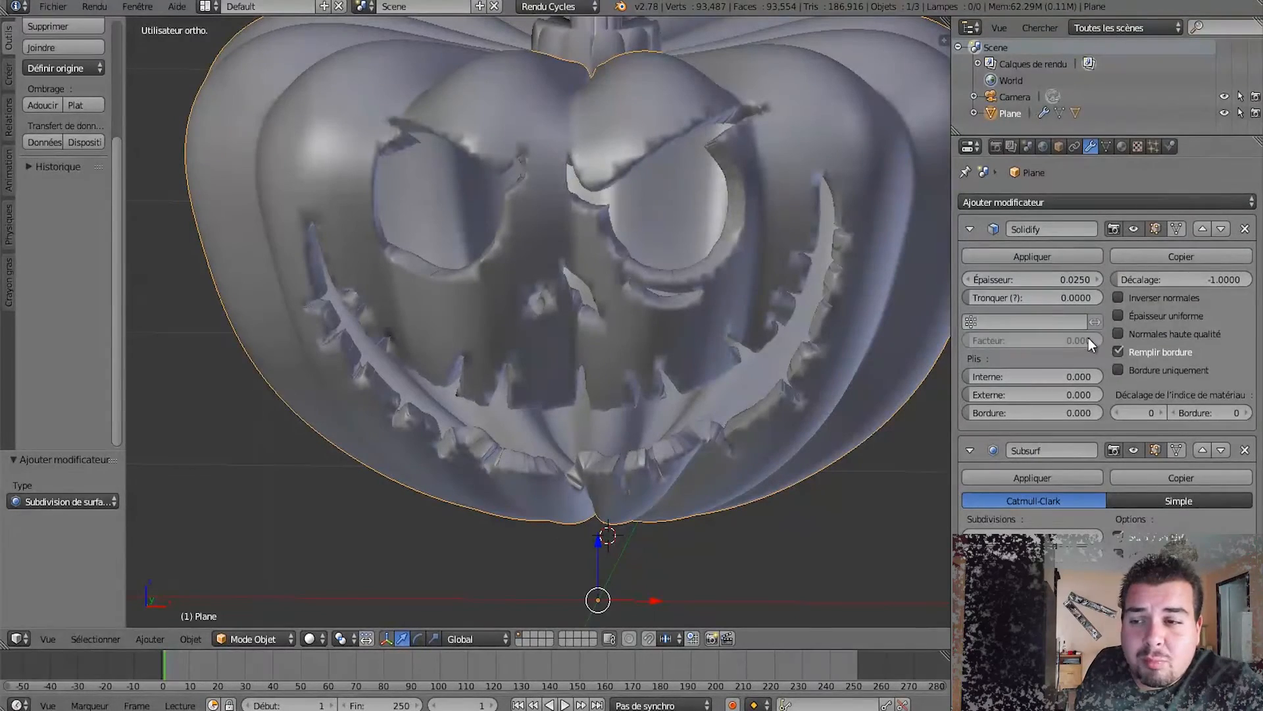
left_click(1100, 538)
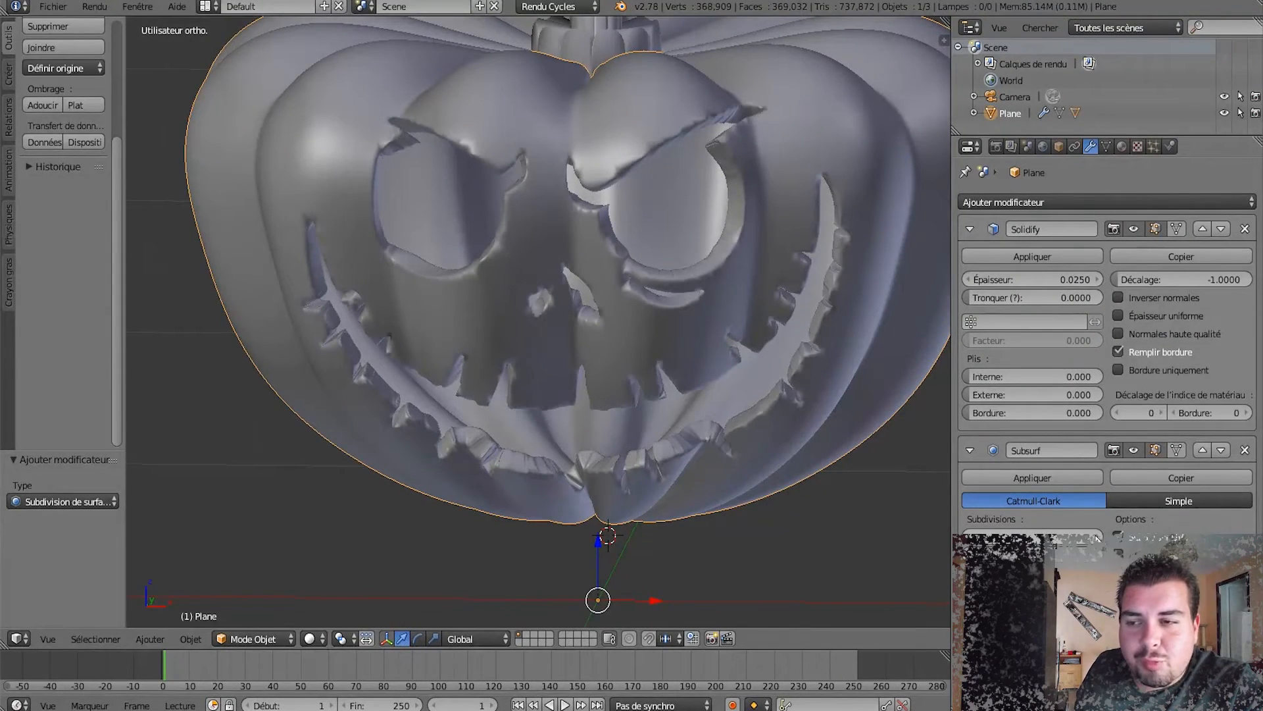
left_click(1245, 450)
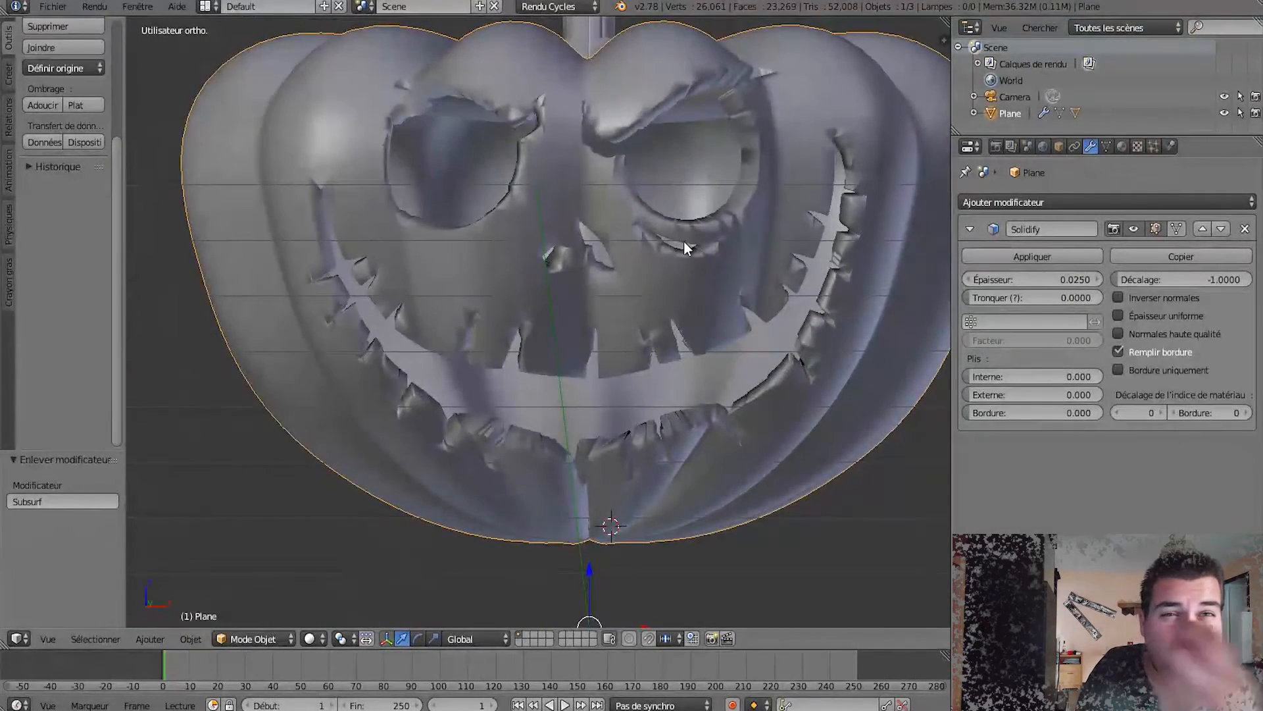
middle_click_drag(744, 248, 725, 329)
middle_click_drag(614, 291, 543, 235)
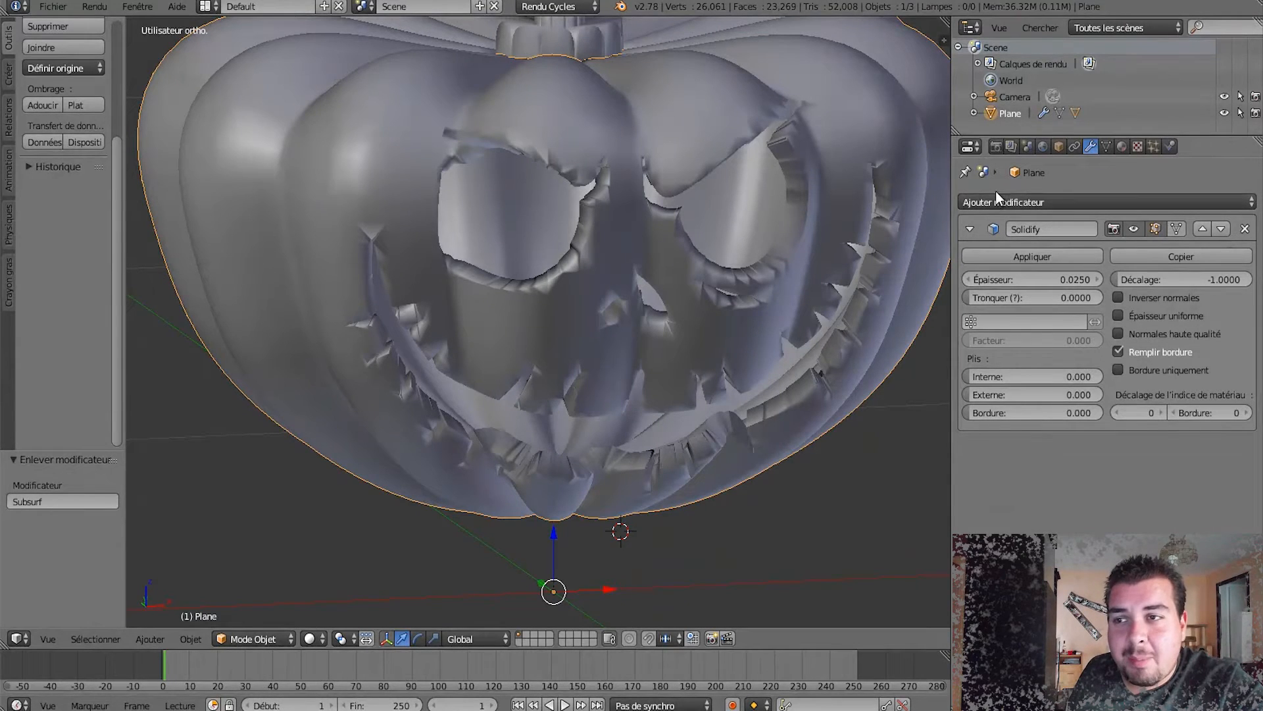
Add two material slots to the pumpkin.
left_click(1124, 146)
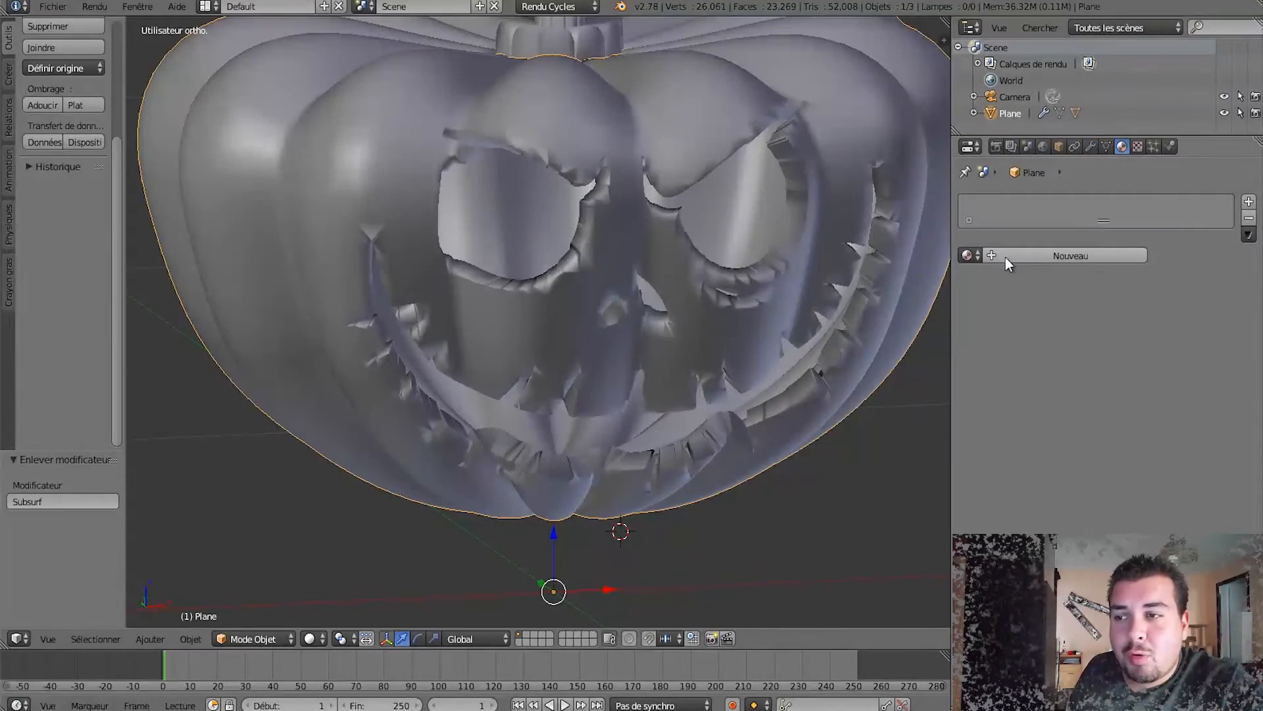
left_click(1248, 202)
left_click(1249, 202)
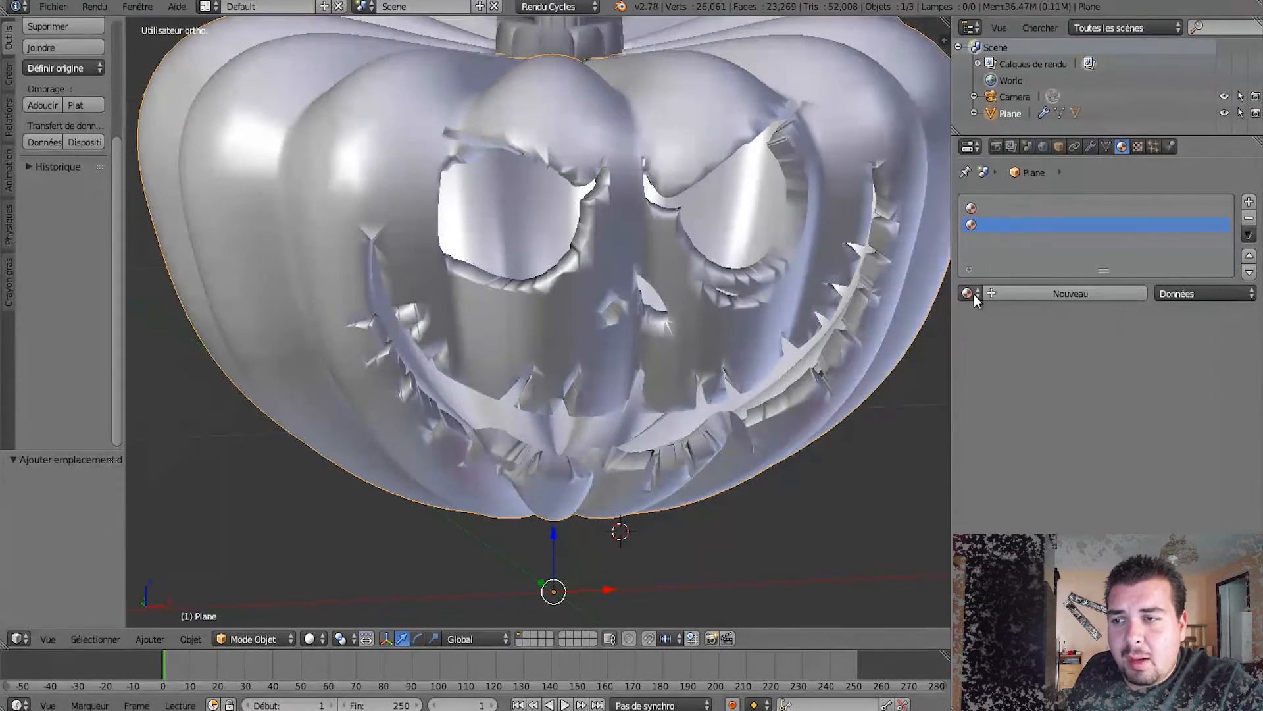
Create a new material in the first slot and name it Croute Externe.
left_click(981, 208)
left_click(1050, 296)
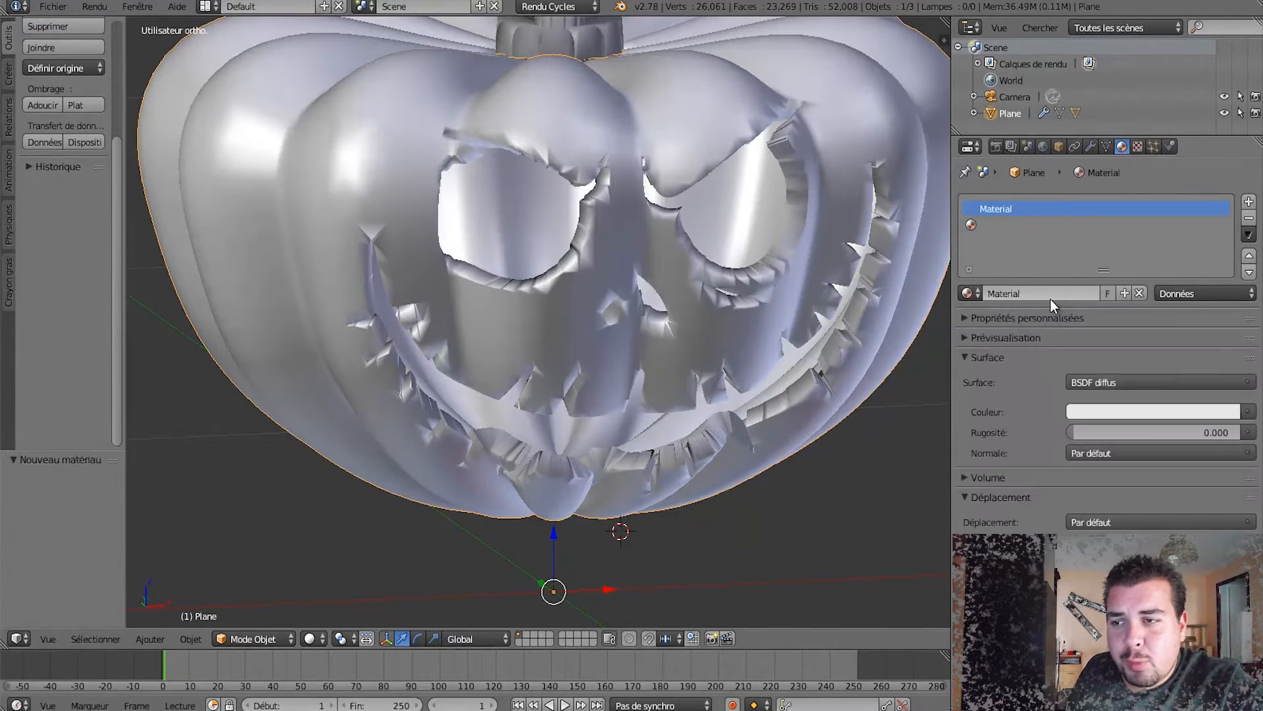
left_click(1029, 295)
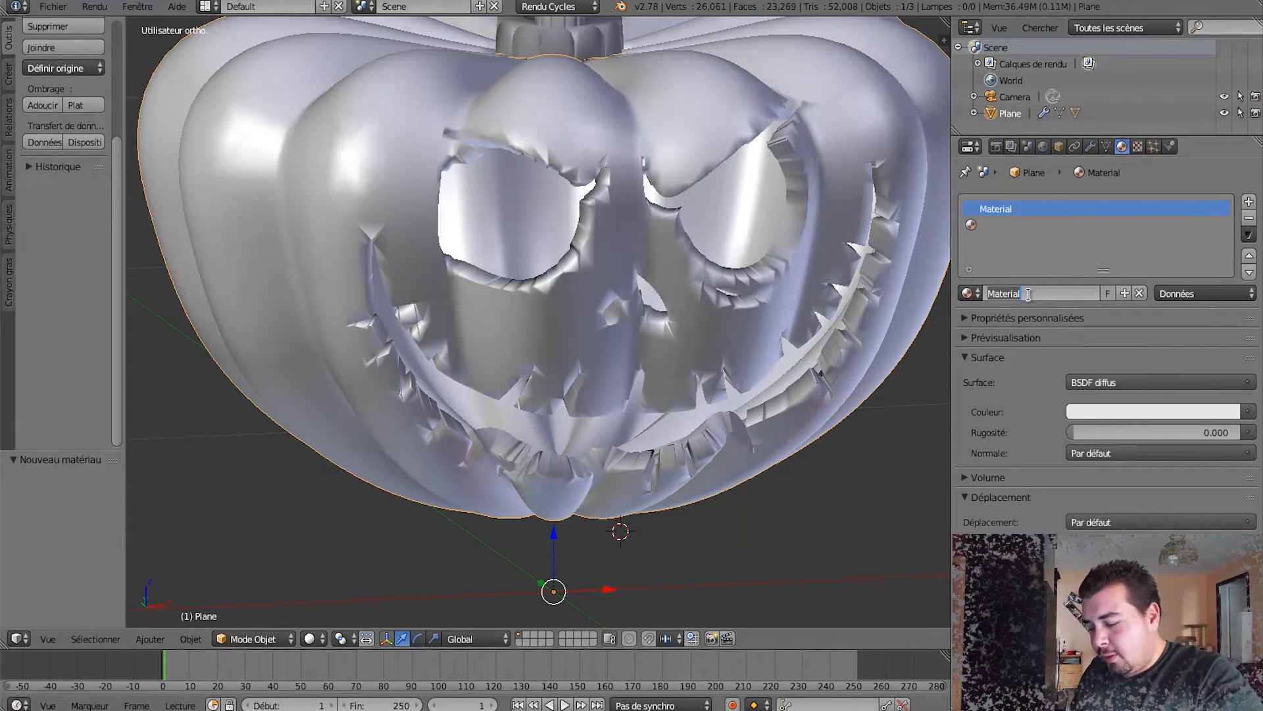
type("Croute Externe")
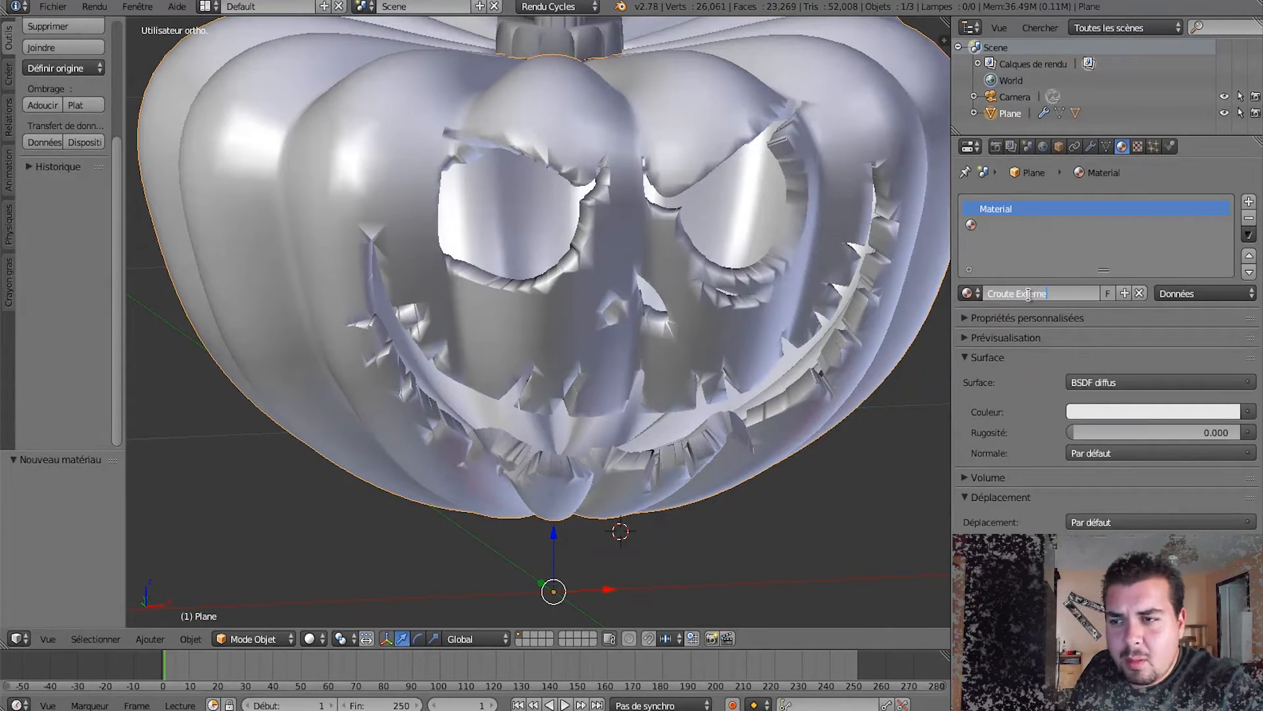
key("Return")
Create a second material in the empty slot and name it Intérieur.
left_click(991, 225)
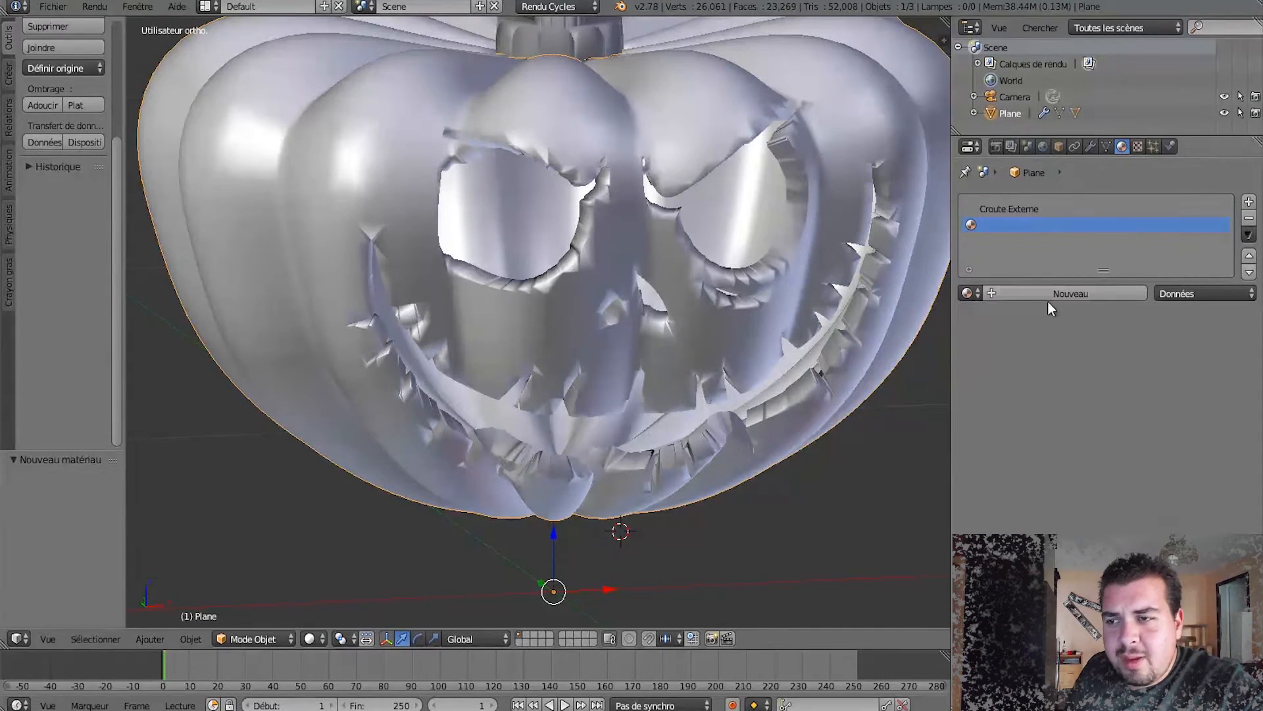
left_click(1013, 293)
left_click(1037, 297)
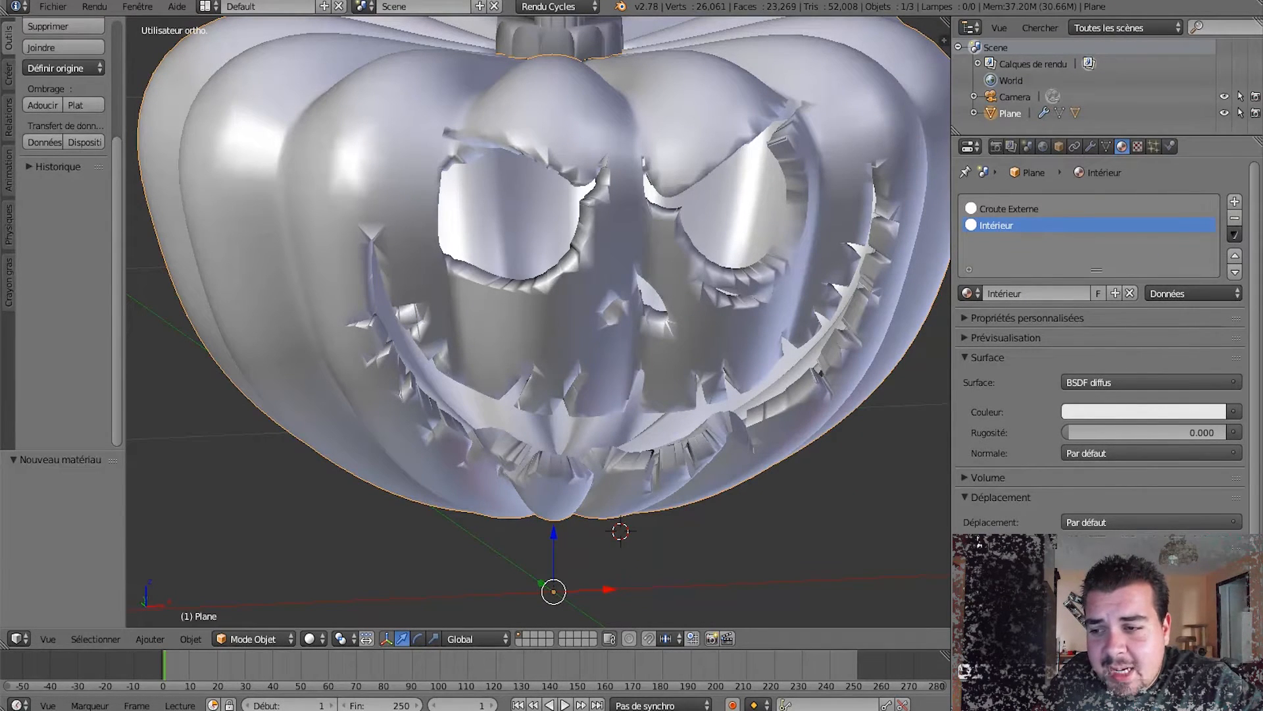
scroll(1105, 394, "down", 1)
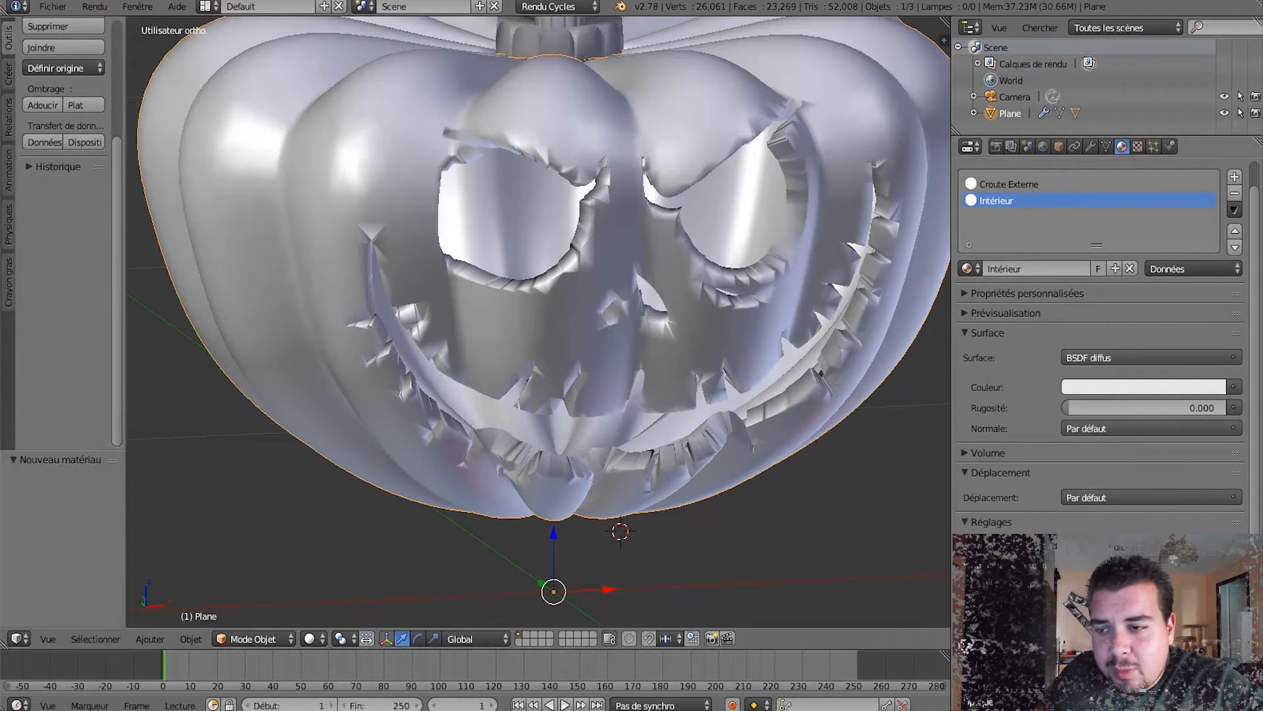
left_click(1033, 387)
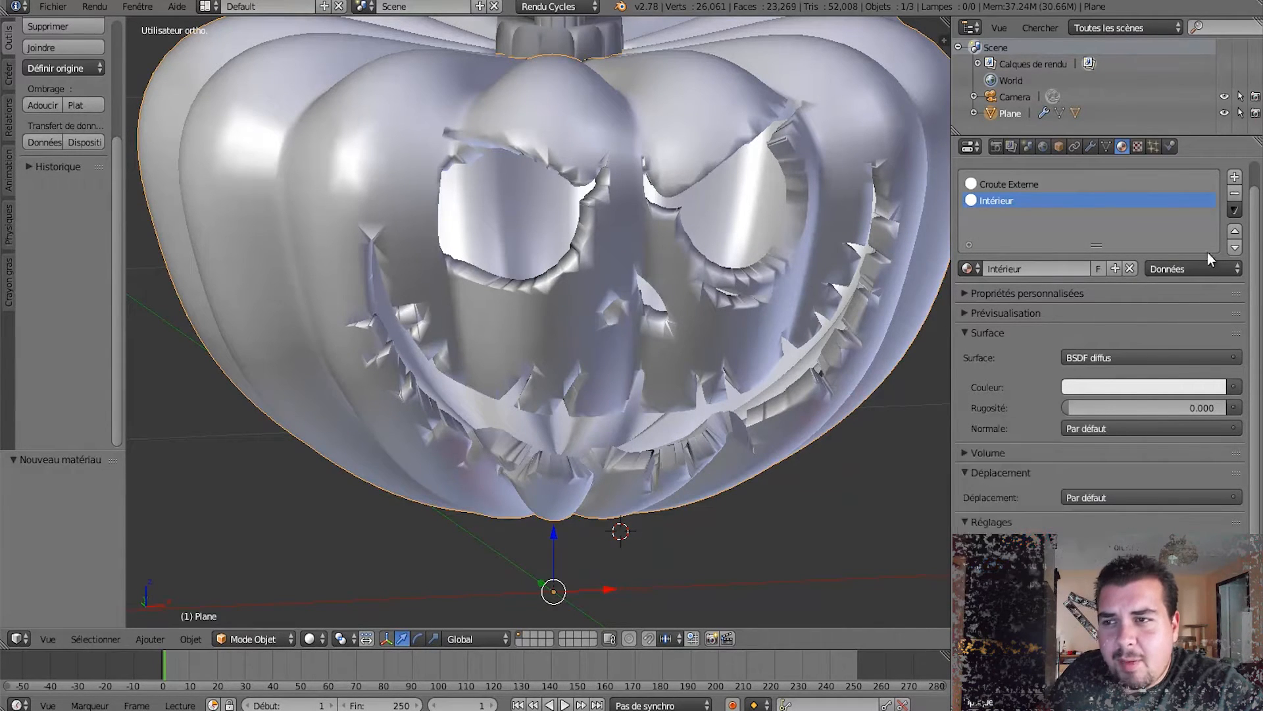
Set the Solidify modifier's material index offset to 1 for both the inner shell and the border.
left_click(1092, 146)
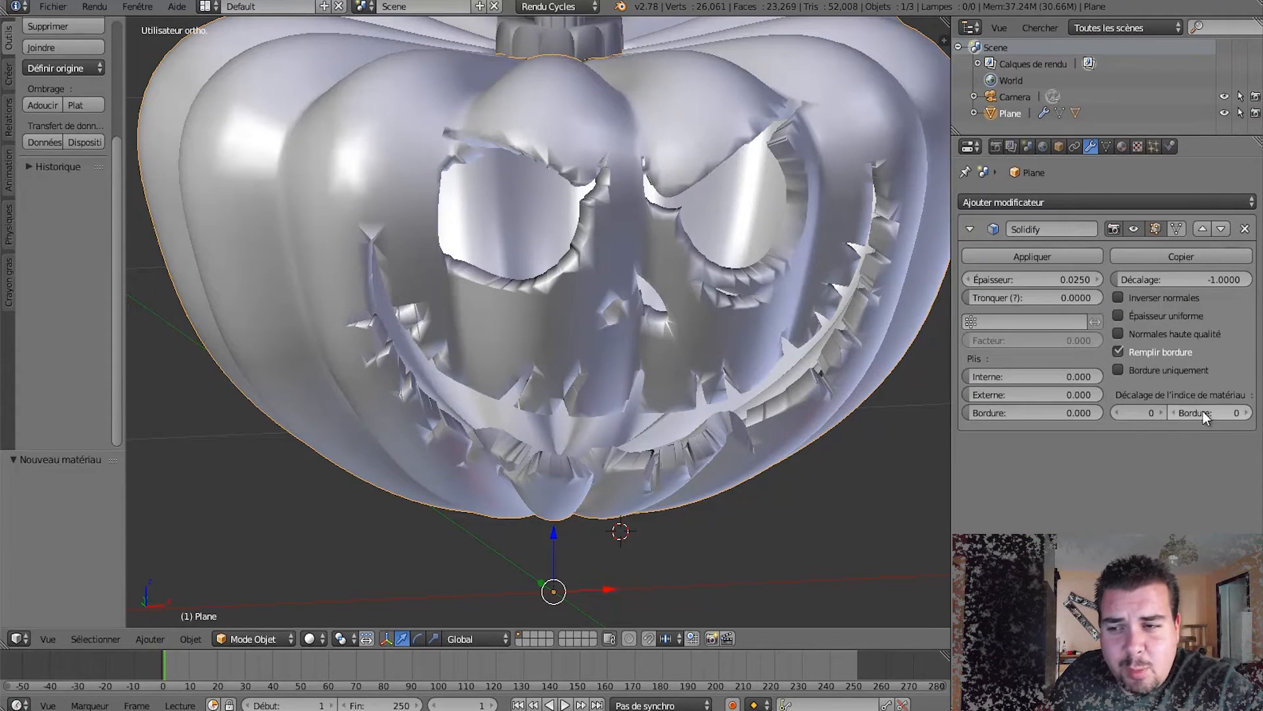
left_click(1162, 412)
left_click(1246, 412)
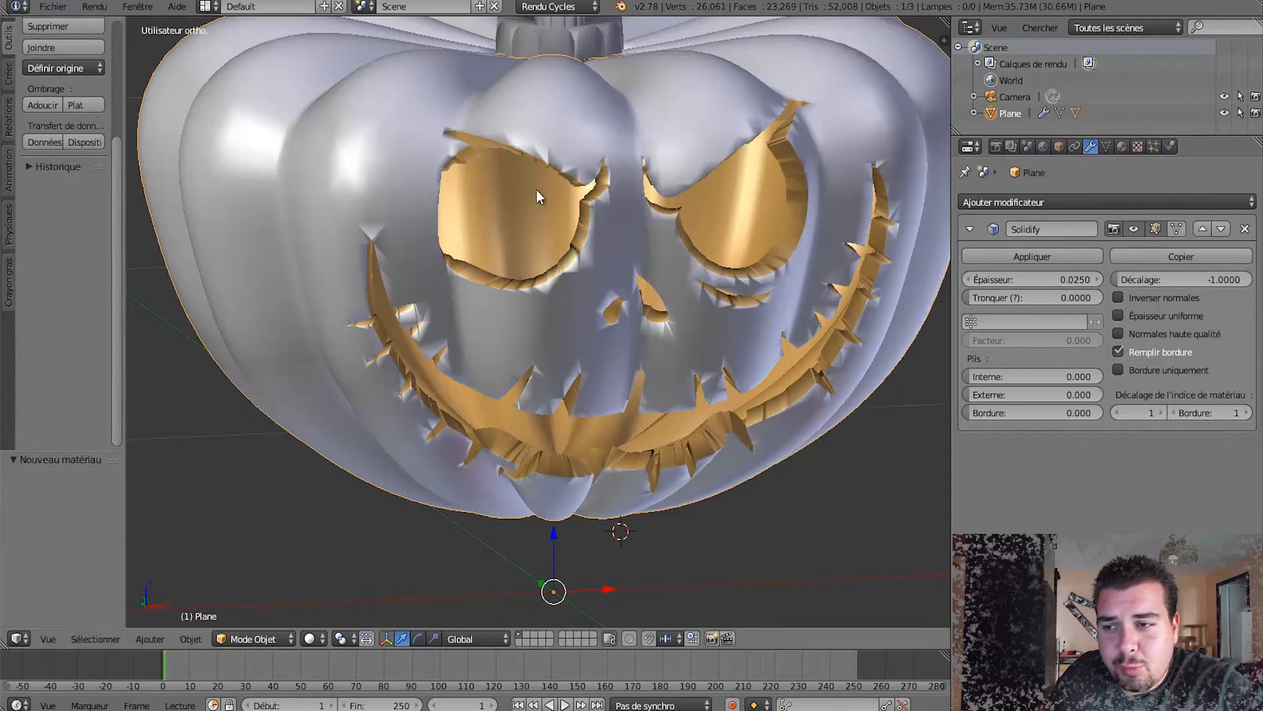
Examine the carved face and its shell from several angles alongside the pumpkin's material slots, ending in the front view.
middle_click_drag(602, 199, 612, 227)
left_click(1123, 148)
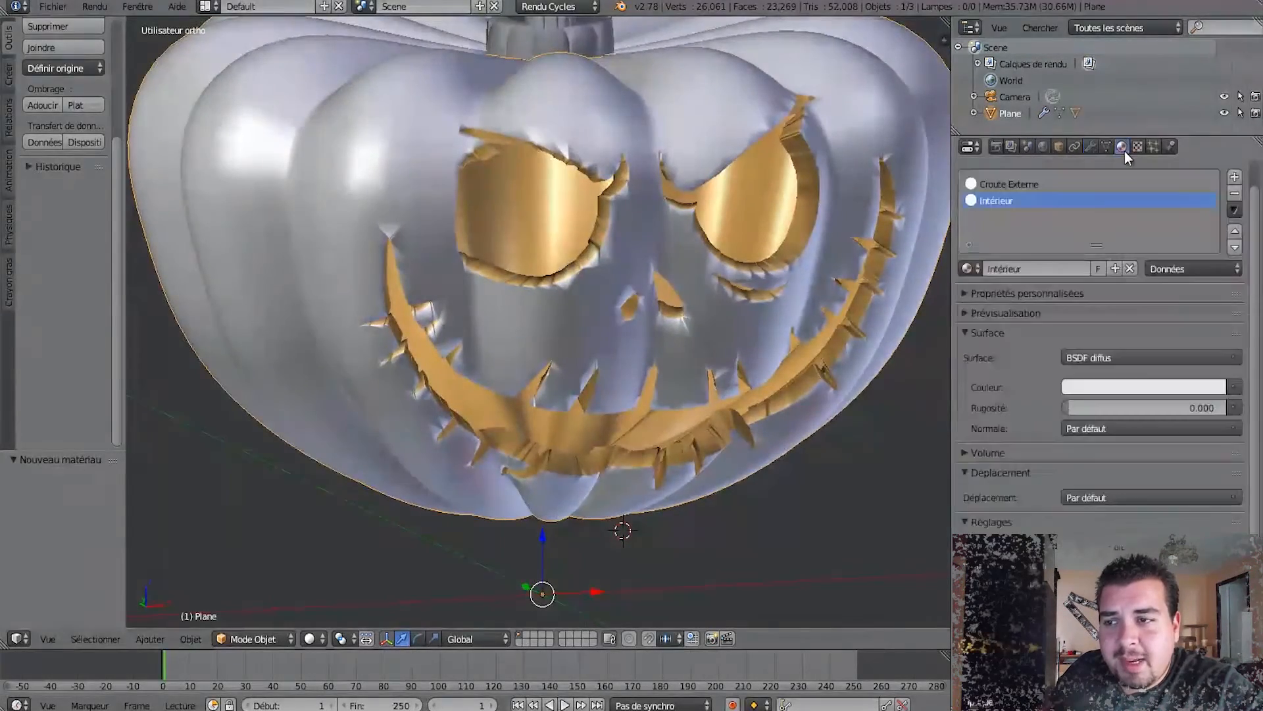
middle_click_drag(743, 281, 815, 375)
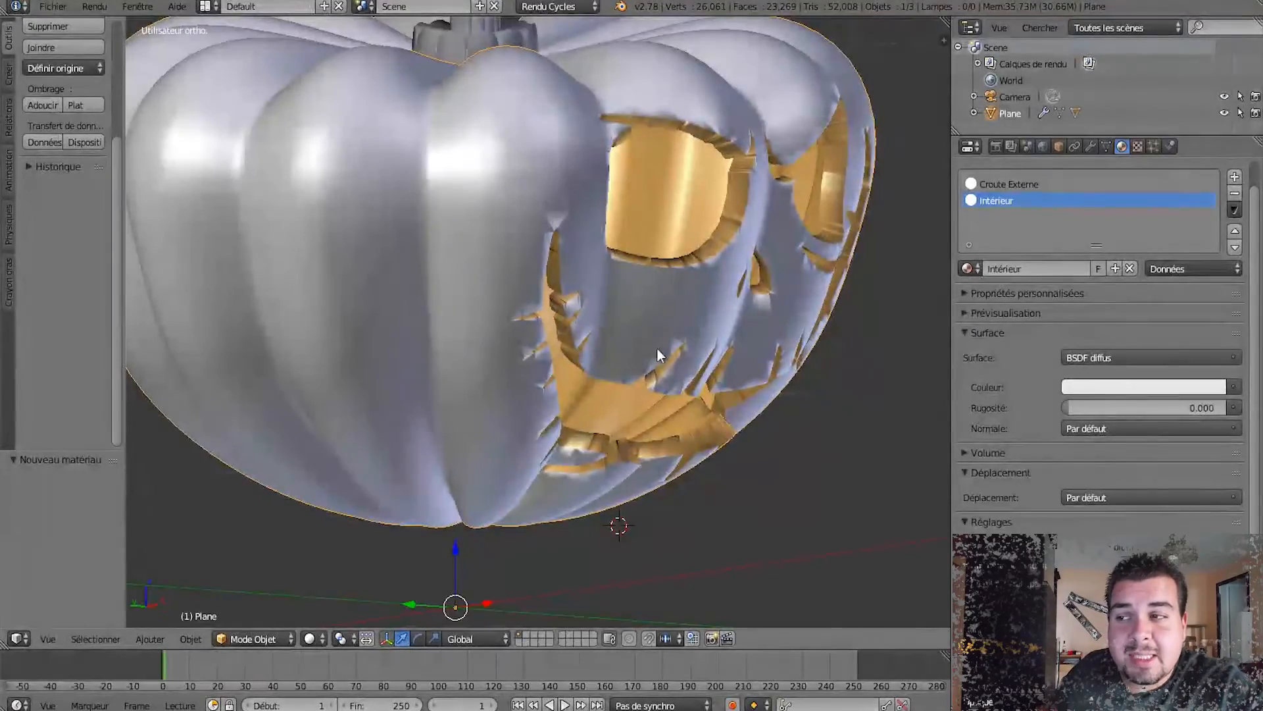
middle_click_drag(806, 429, 713, 386)
middle_click_drag(715, 173, 726, 199)
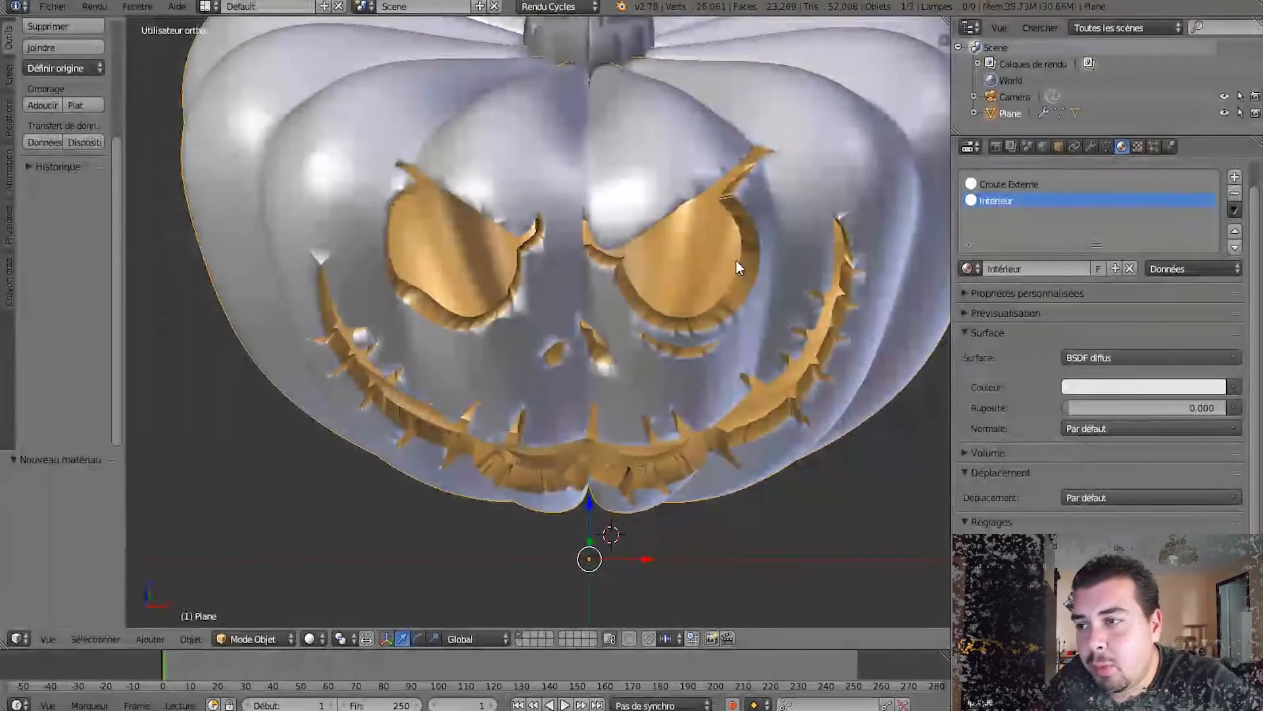
mouse_move(740, 247)
middle_mouse_down()
mouse_move(784, 183)
mouse_move(743, 230)
middle_mouse_up()
scroll(724, 231, "down", 2)
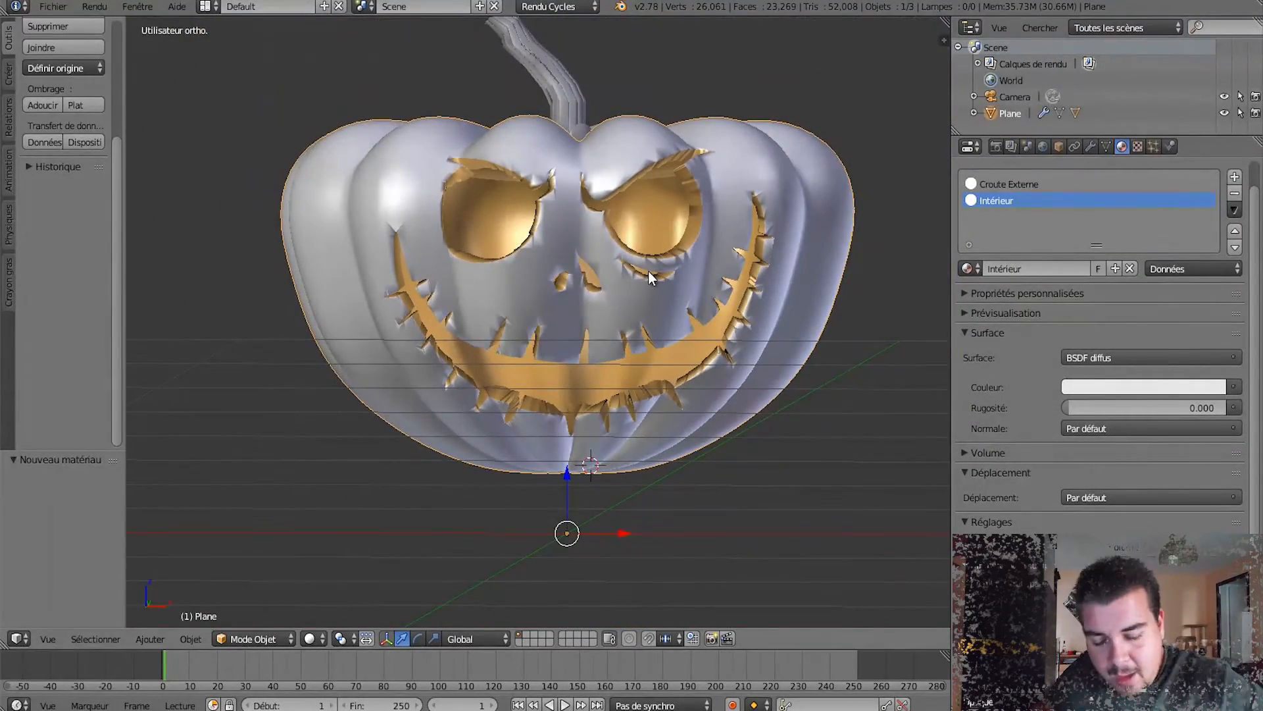
key("KP_1")
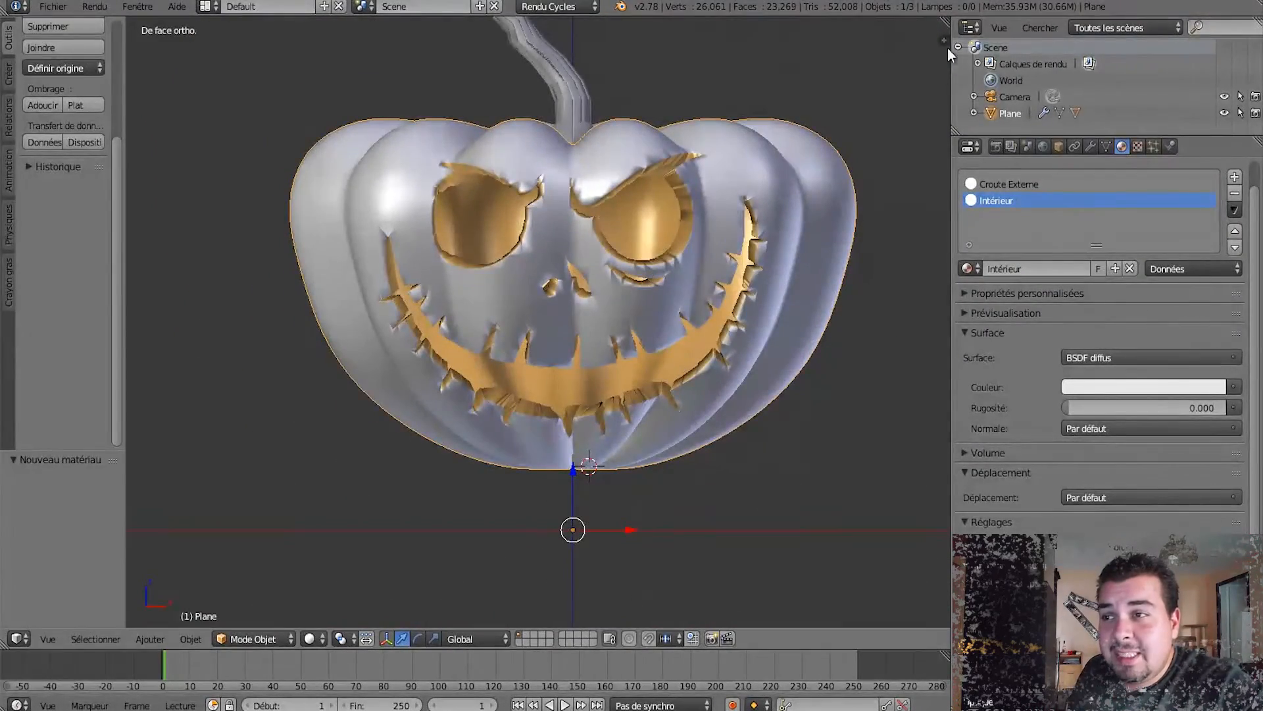
Split the 3D view into two stacked areas and show the Croute Externe material in a node editor in the upper one.
left_click_drag(945, 21, 914, 394)
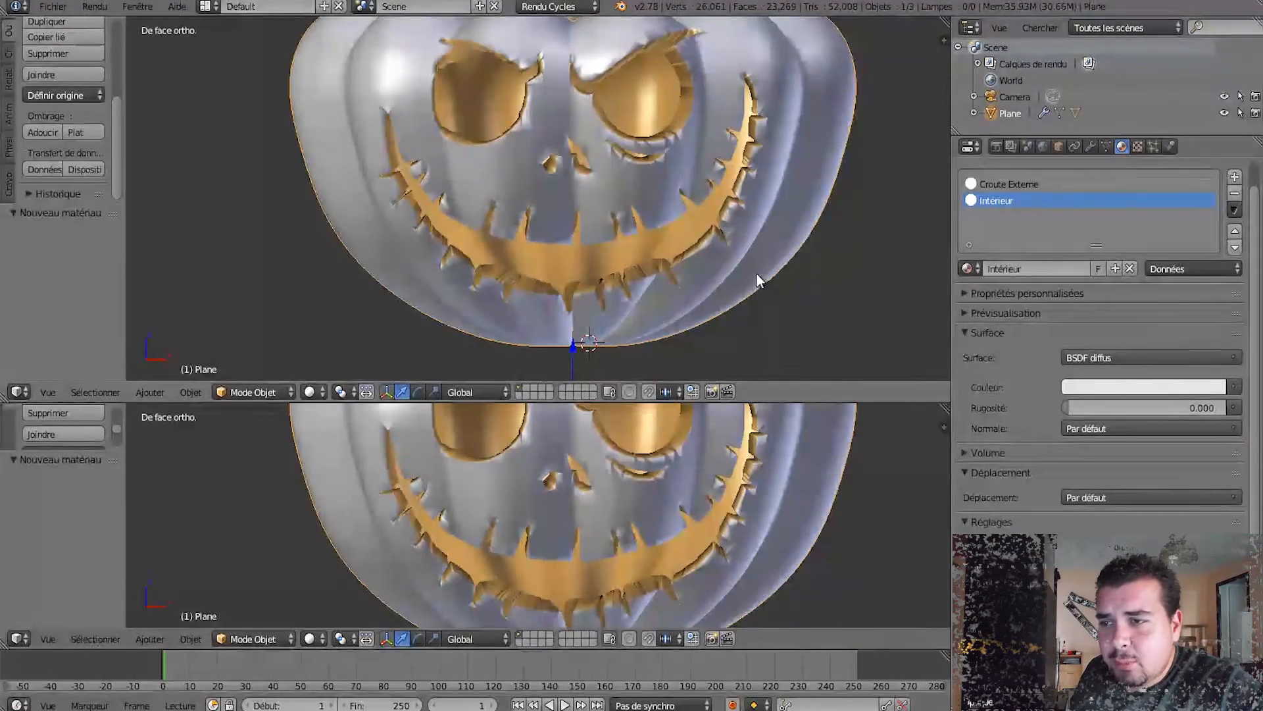
left_click(1012, 187)
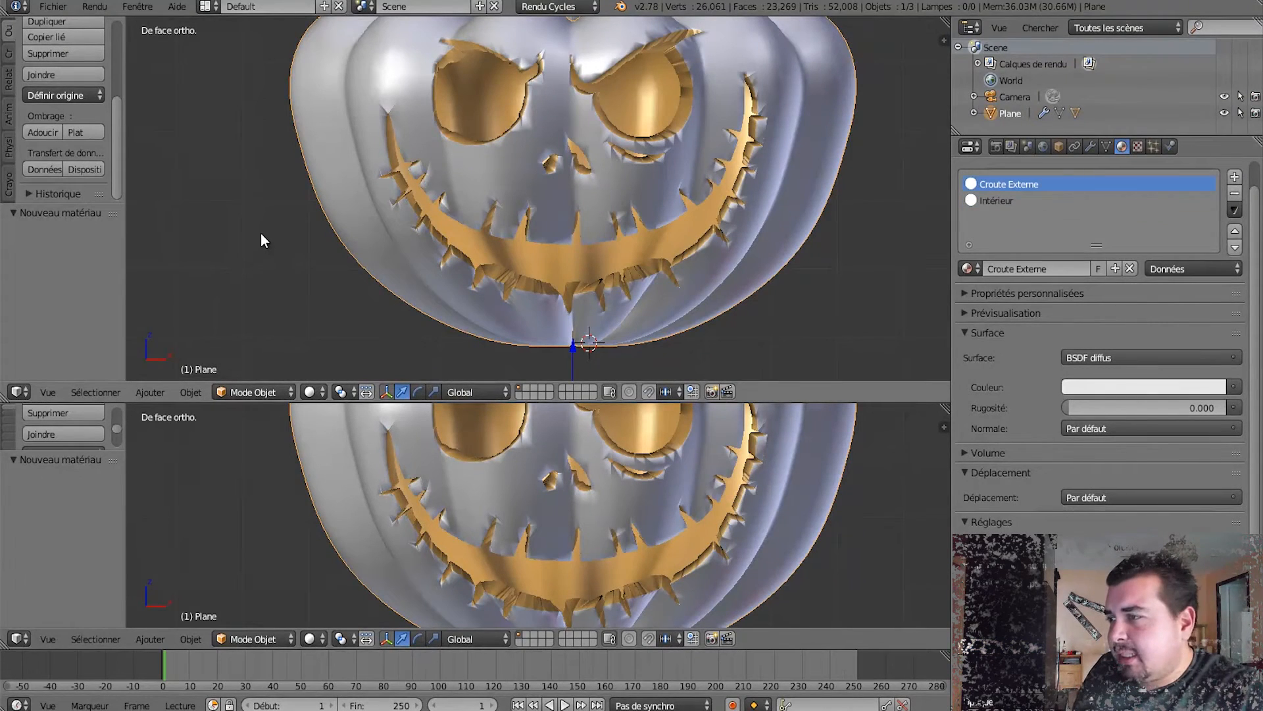
left_click(14, 393)
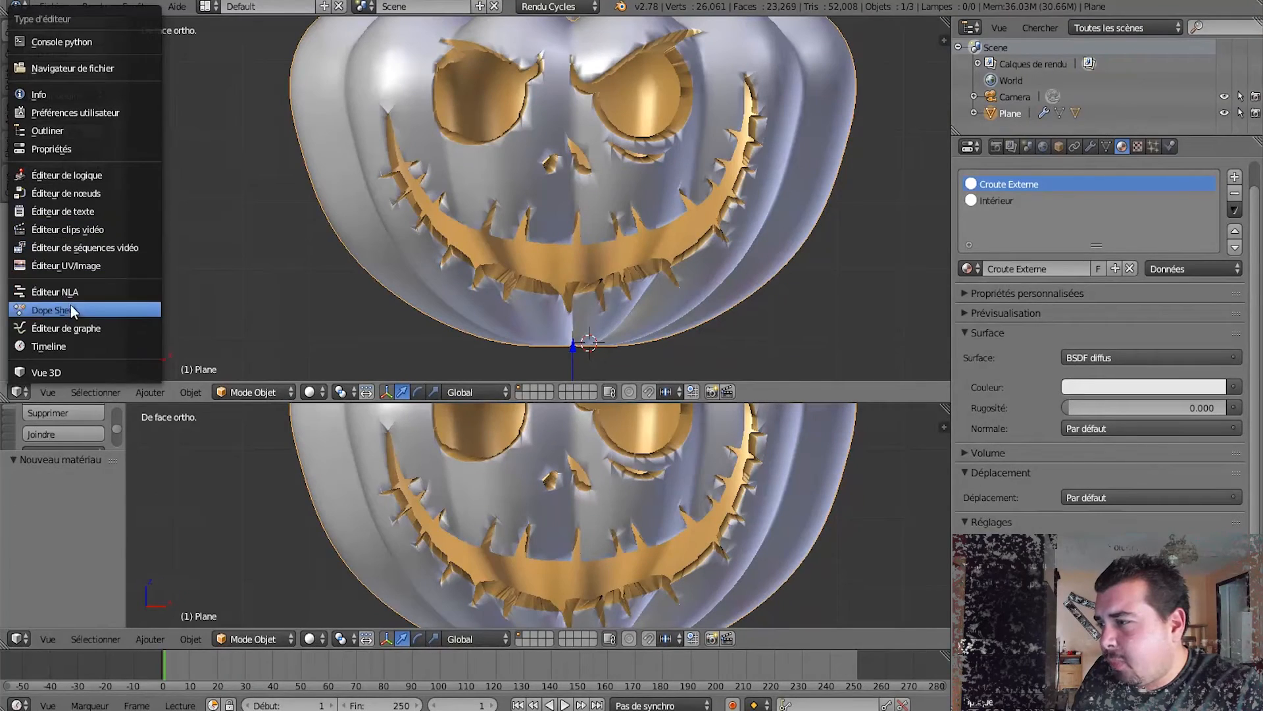
left_click(81, 194)
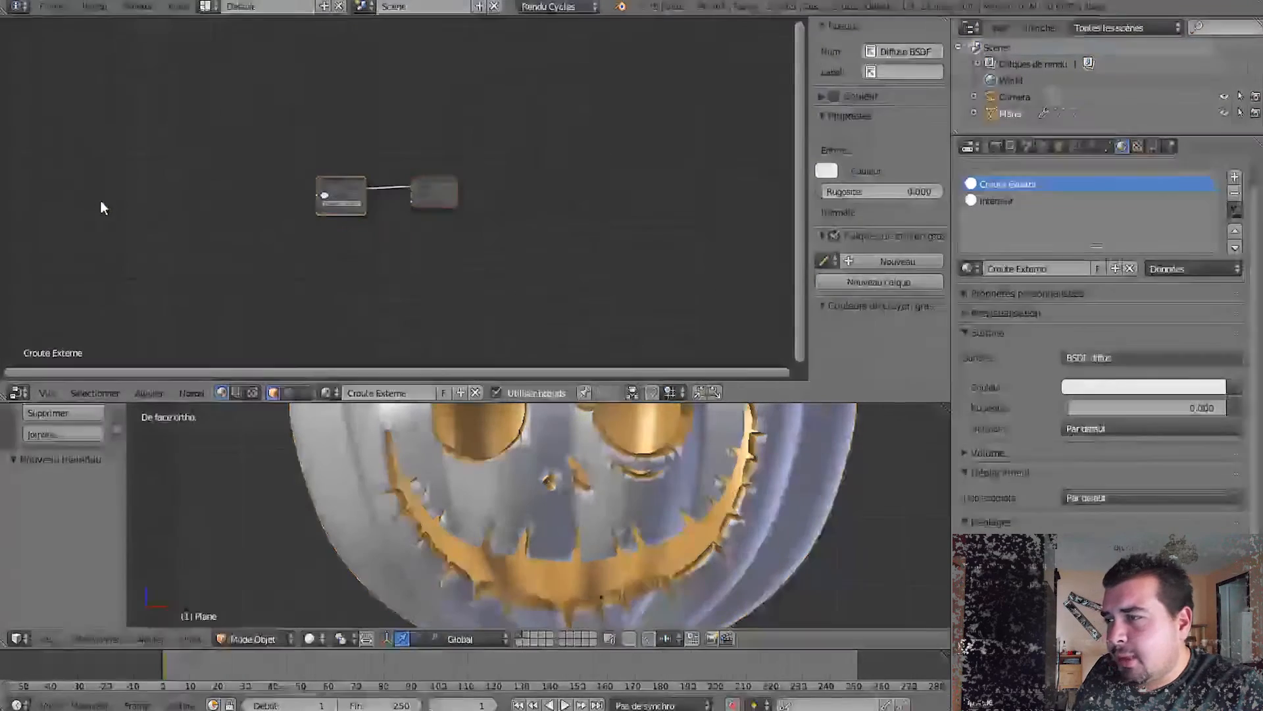
Replace Croute Externe's Diffuse BSDF with a PBR Dielectric group node linked to the material output's Surface.
left_click(342, 184)
key("x")
key("shift+a")
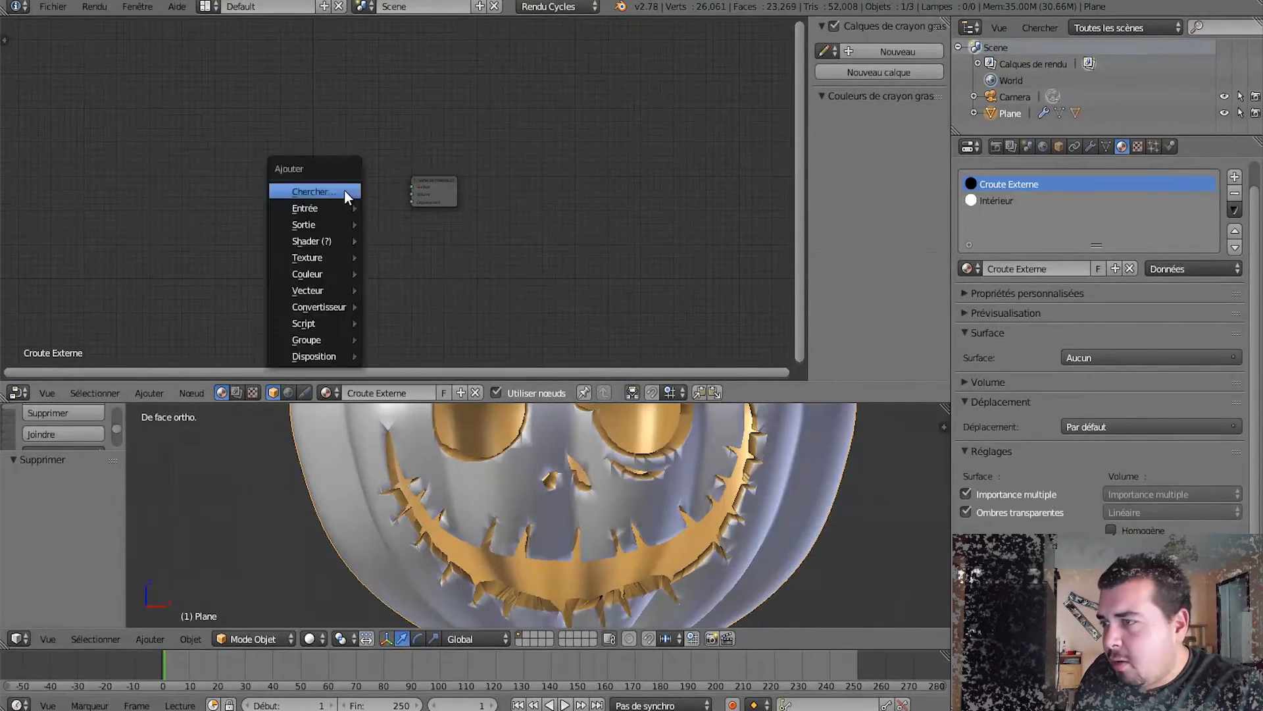
mouse_move(346, 339)
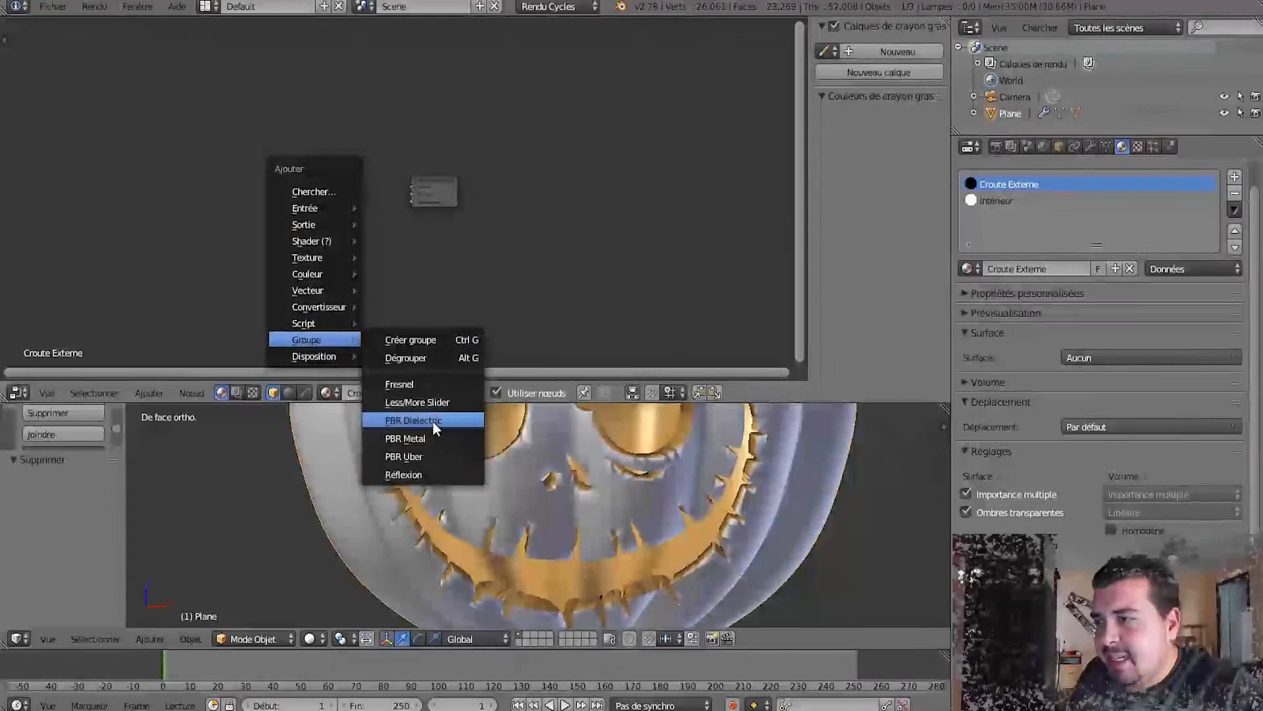
left_click(433, 421)
left_click(300, 171)
left_click_drag(352, 185, 406, 187)
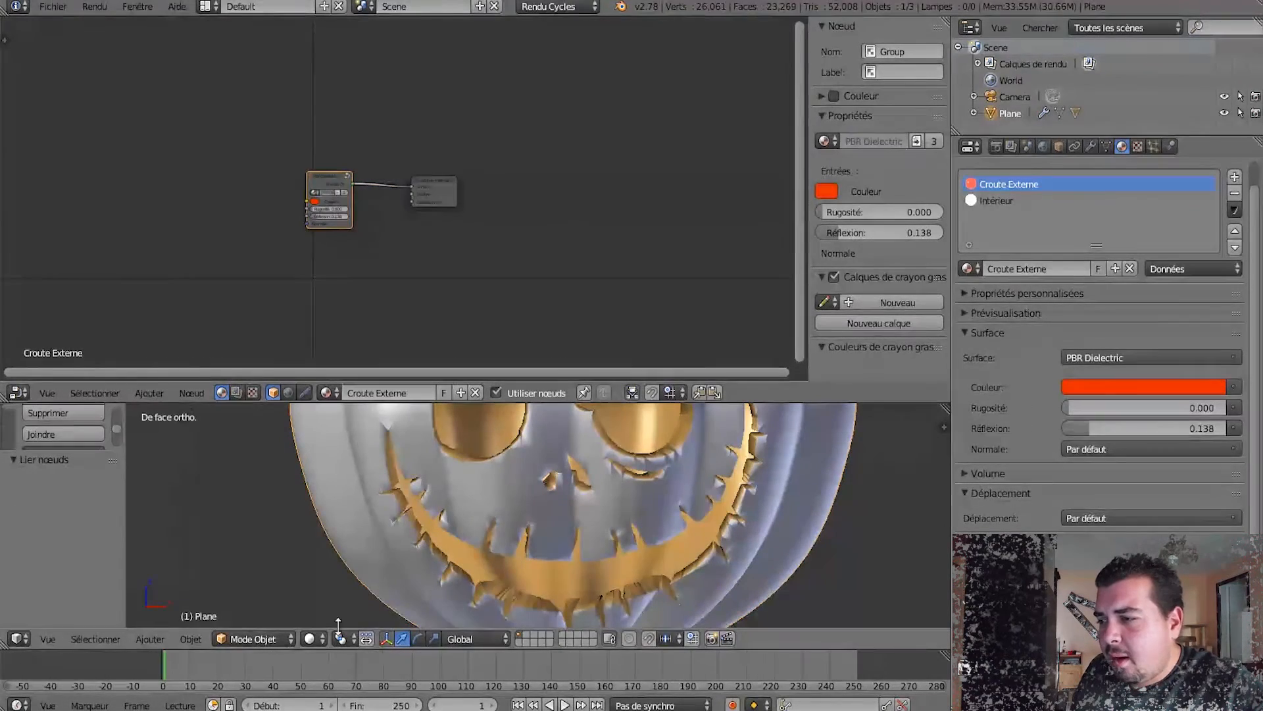
Switch the 3D view to Rendered shading and frame the pumpkin's face.
left_click(310, 636)
left_click(361, 528)
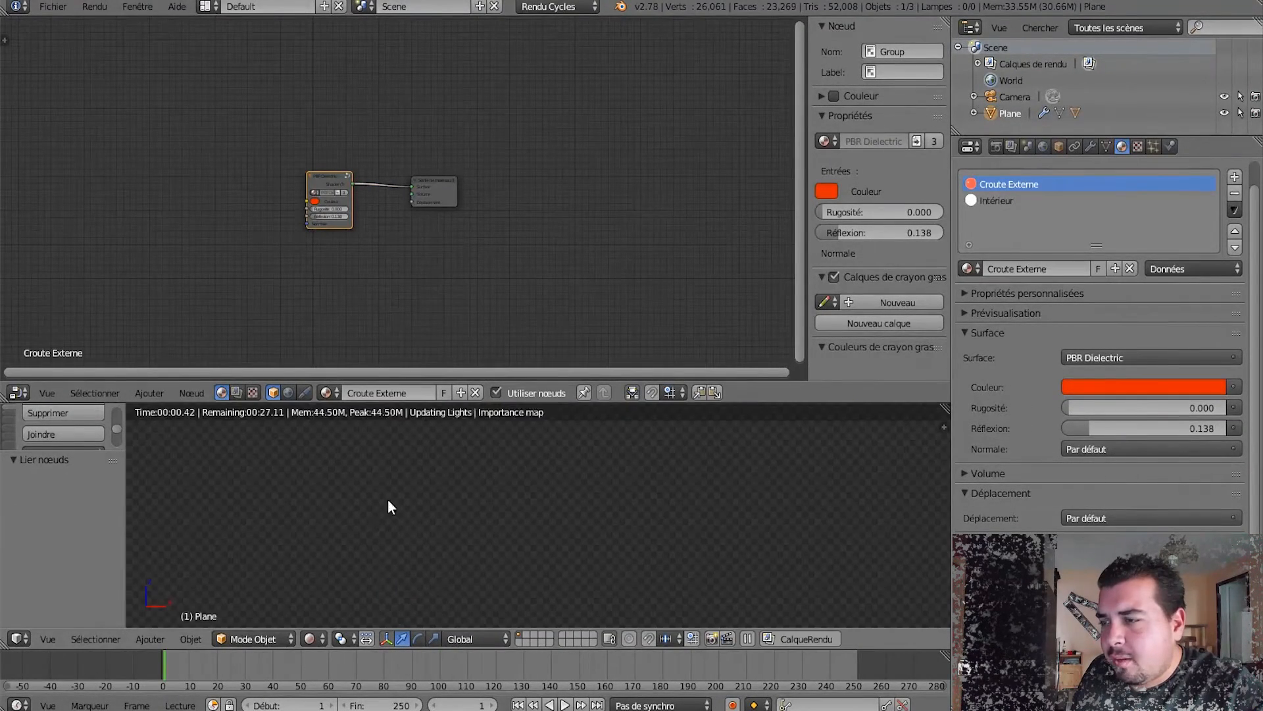
scroll(485, 489, "down", 4)
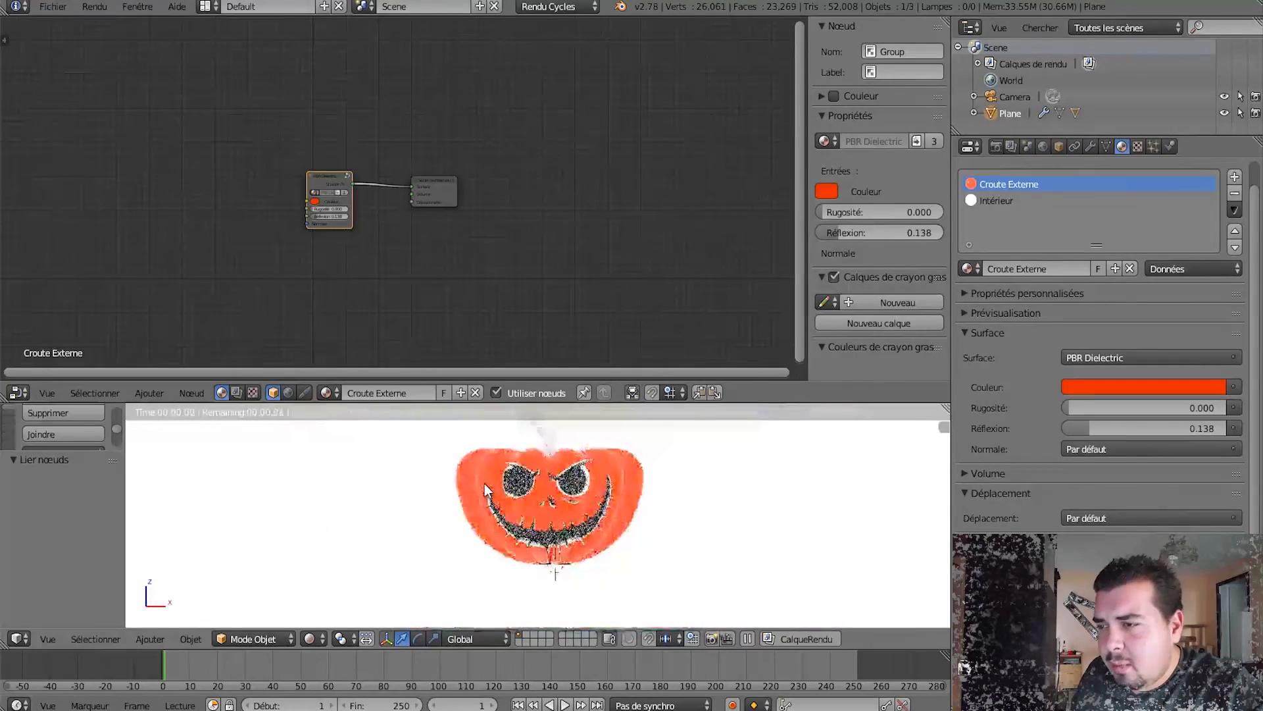
scroll(484, 489, "up", 2)
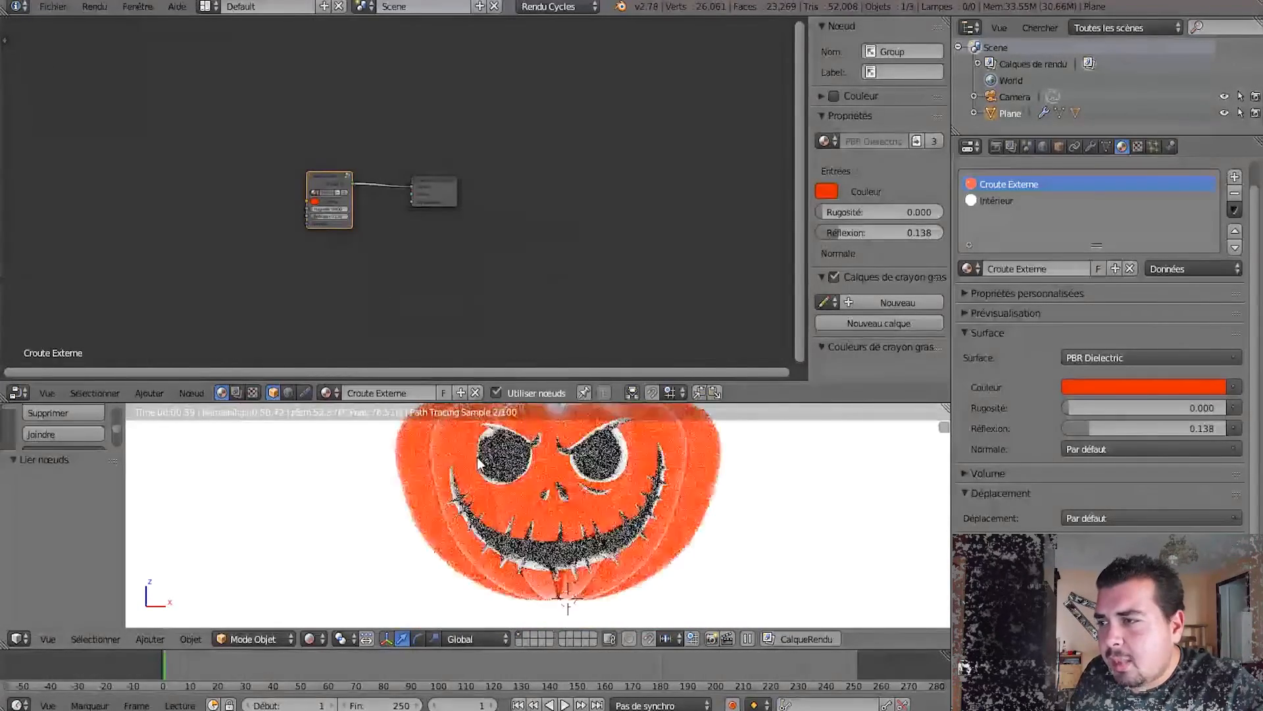
scroll(309, 206, "up", 1)
Change the Croute Externe shader's colour to a slightly darkened pumpkin orange.
left_click(301, 208)
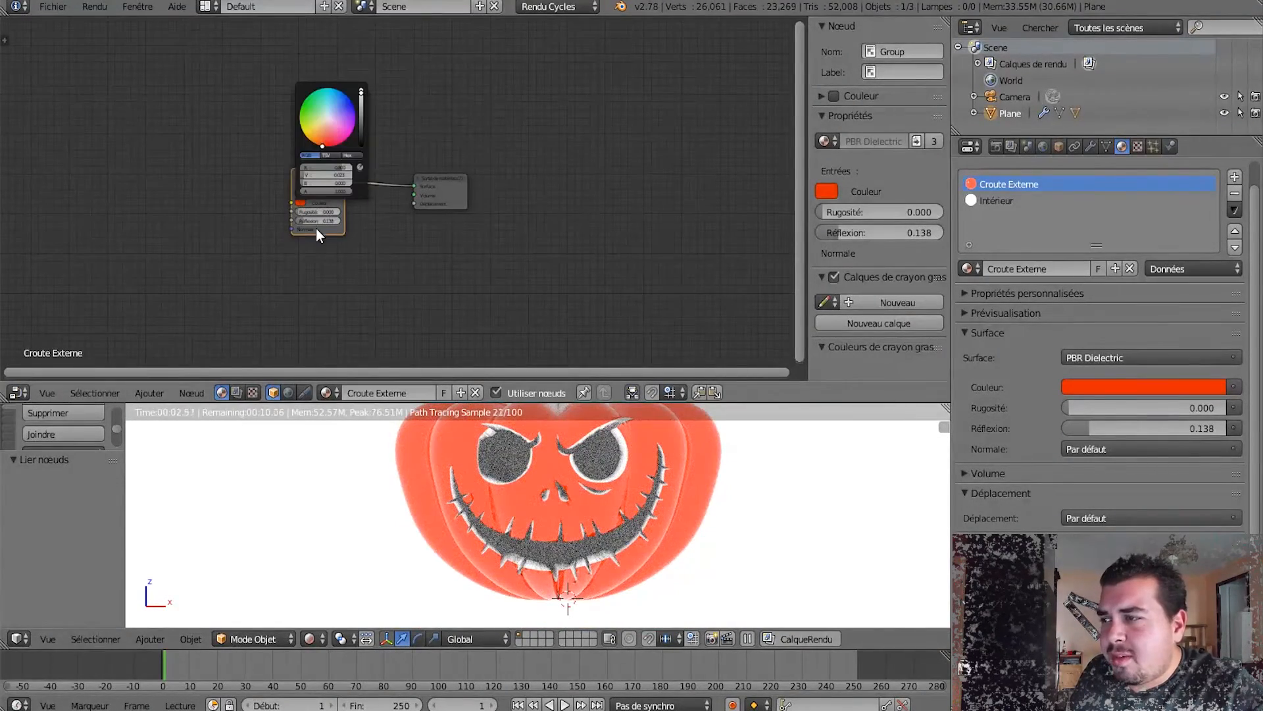
left_click(322, 133)
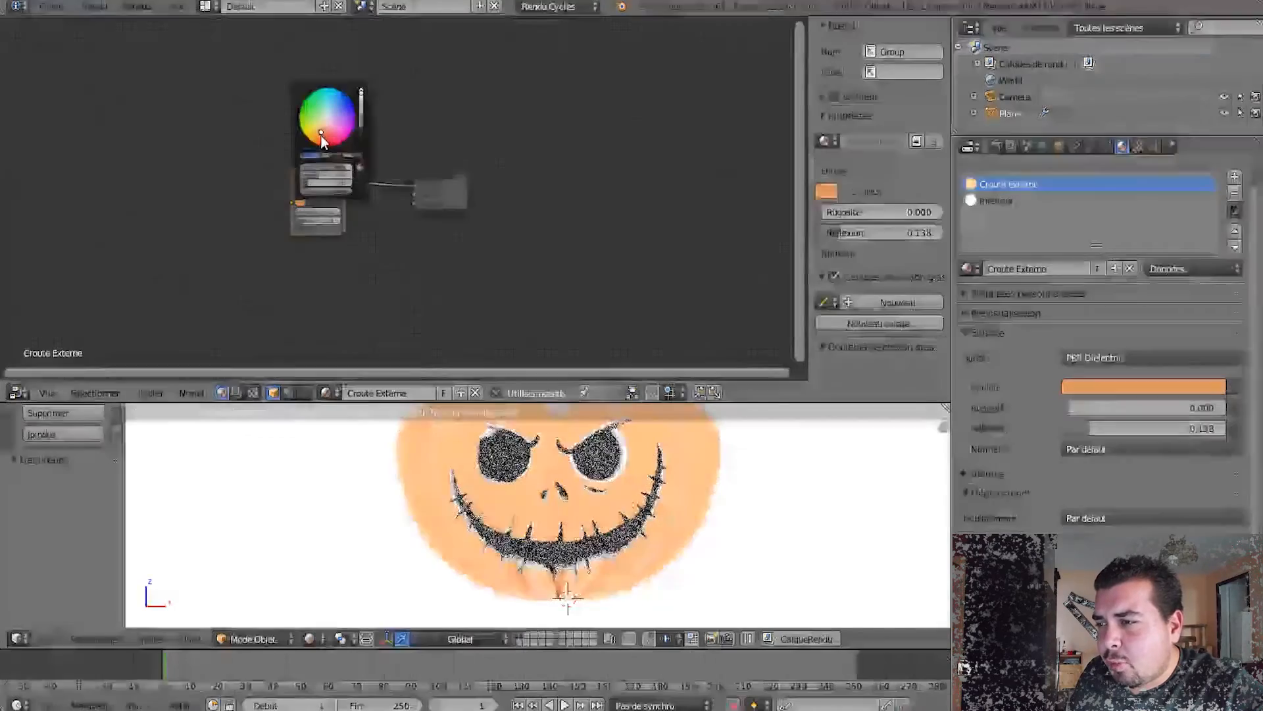
left_click_drag(321, 134, 317, 136)
left_click_drag(361, 108, 362, 103)
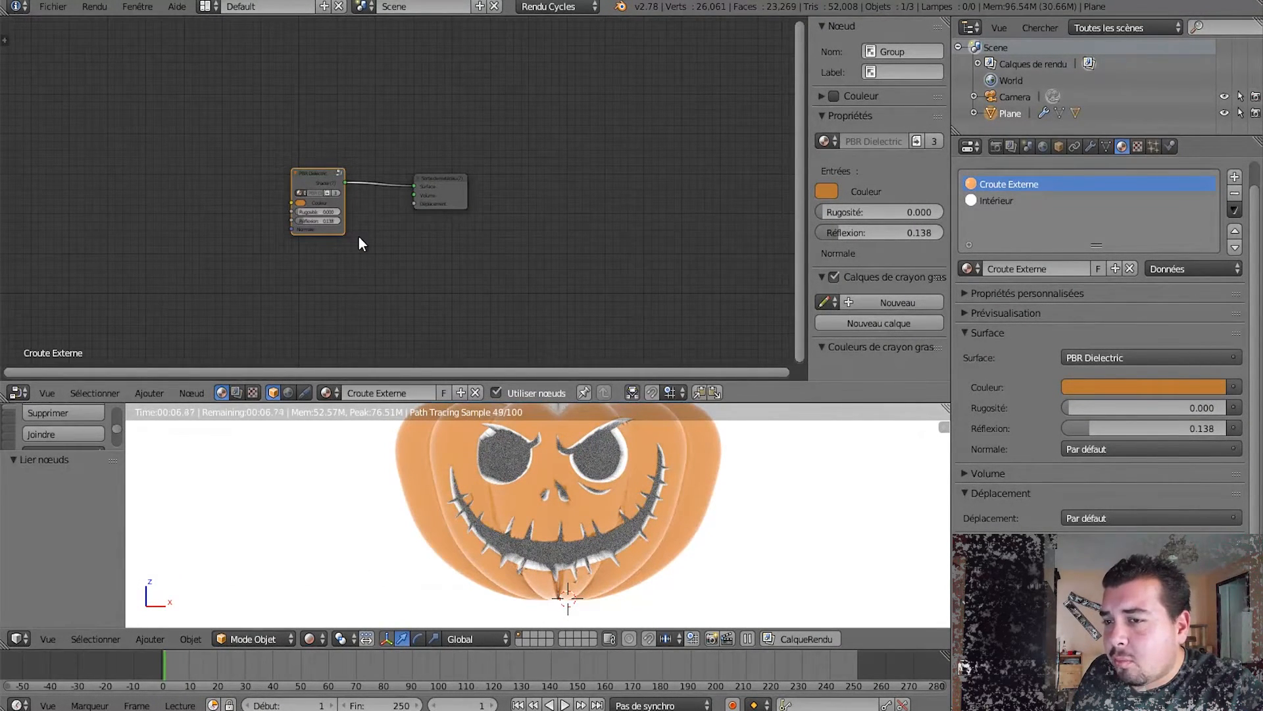
Replace the Intérieur material's Diffuse BSDF with a PBR Dielectric group linked to the output's Surface and colour it pale yellow.
left_click(1001, 202)
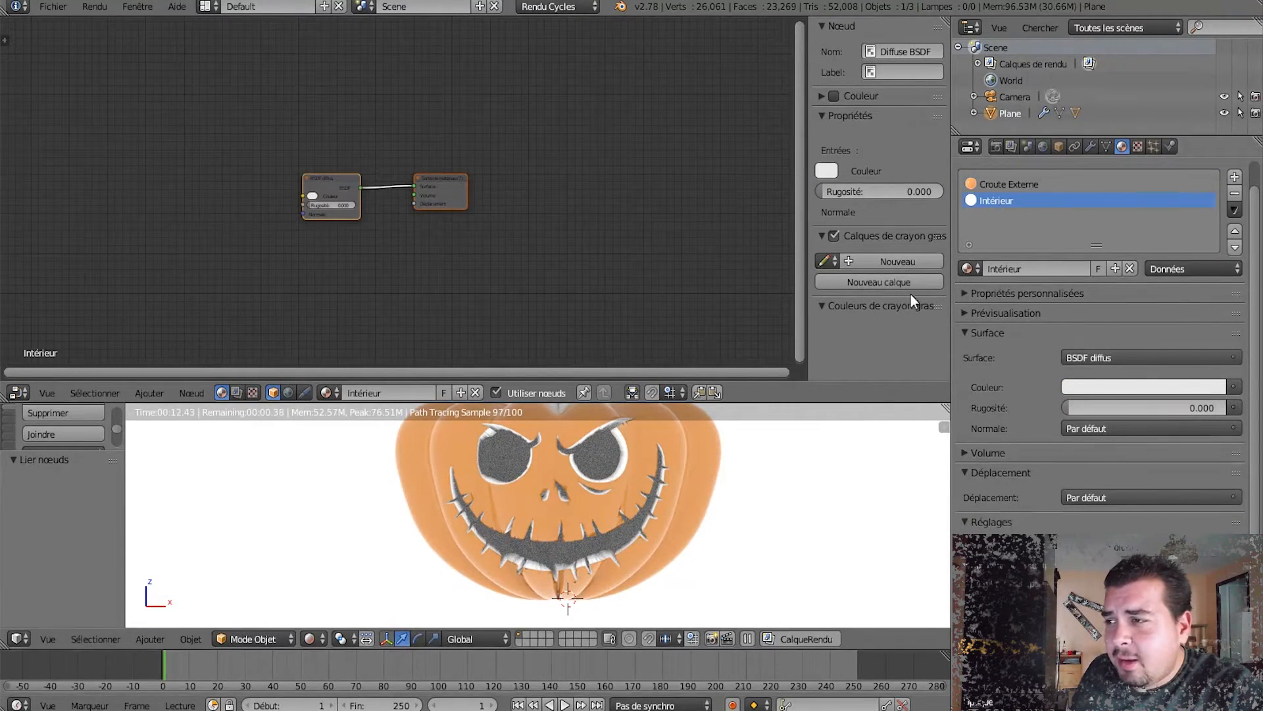
left_click(346, 183)
key("x")
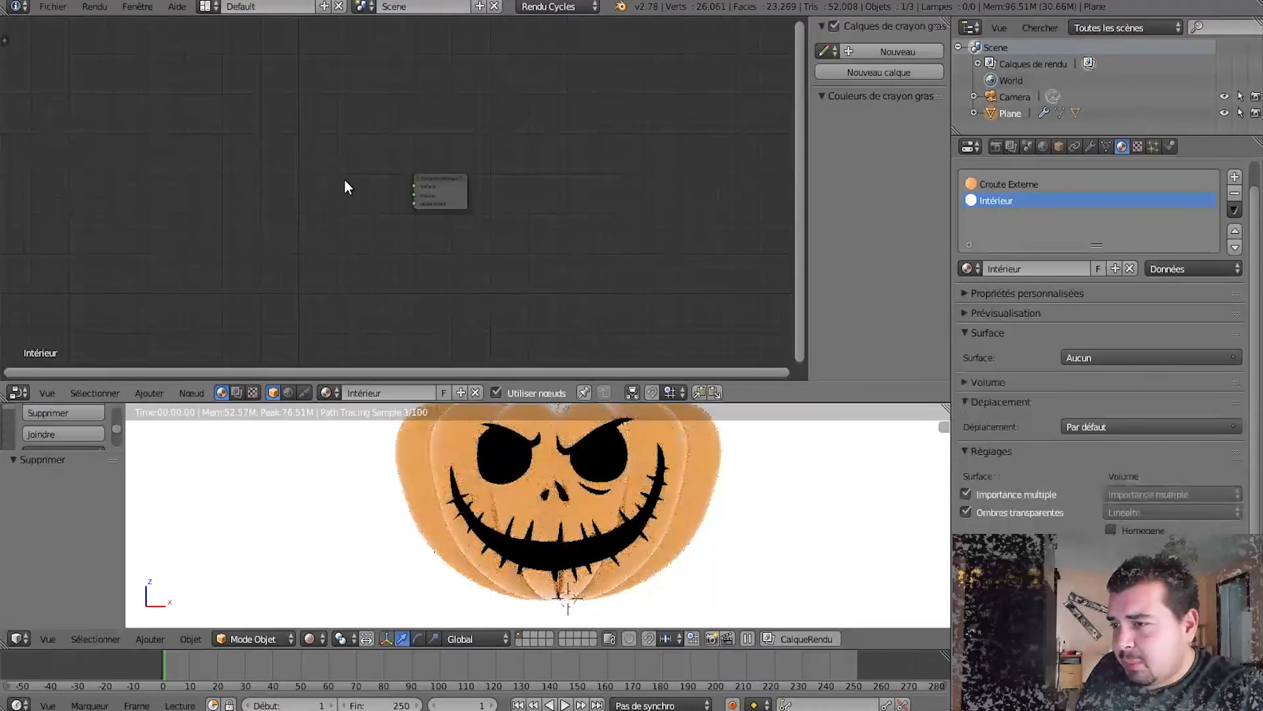
key("shift+a")
mouse_move(344, 183)
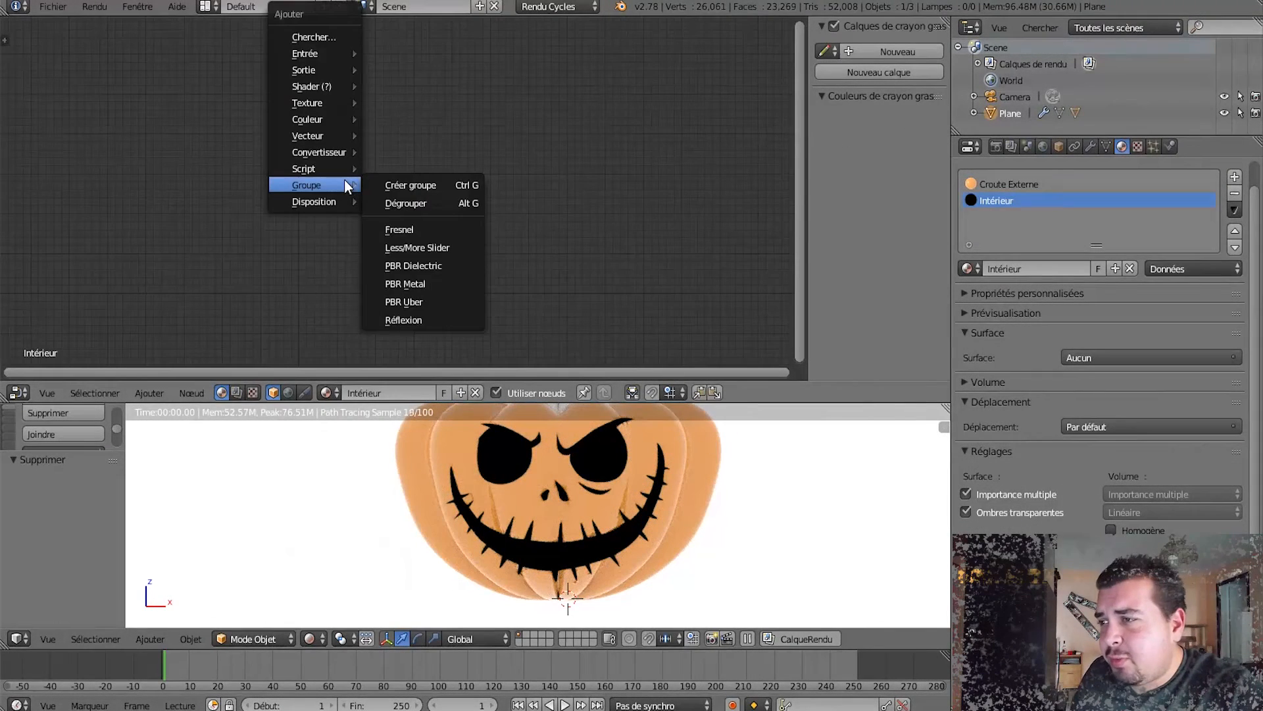
left_click(442, 268)
left_click(443, 266)
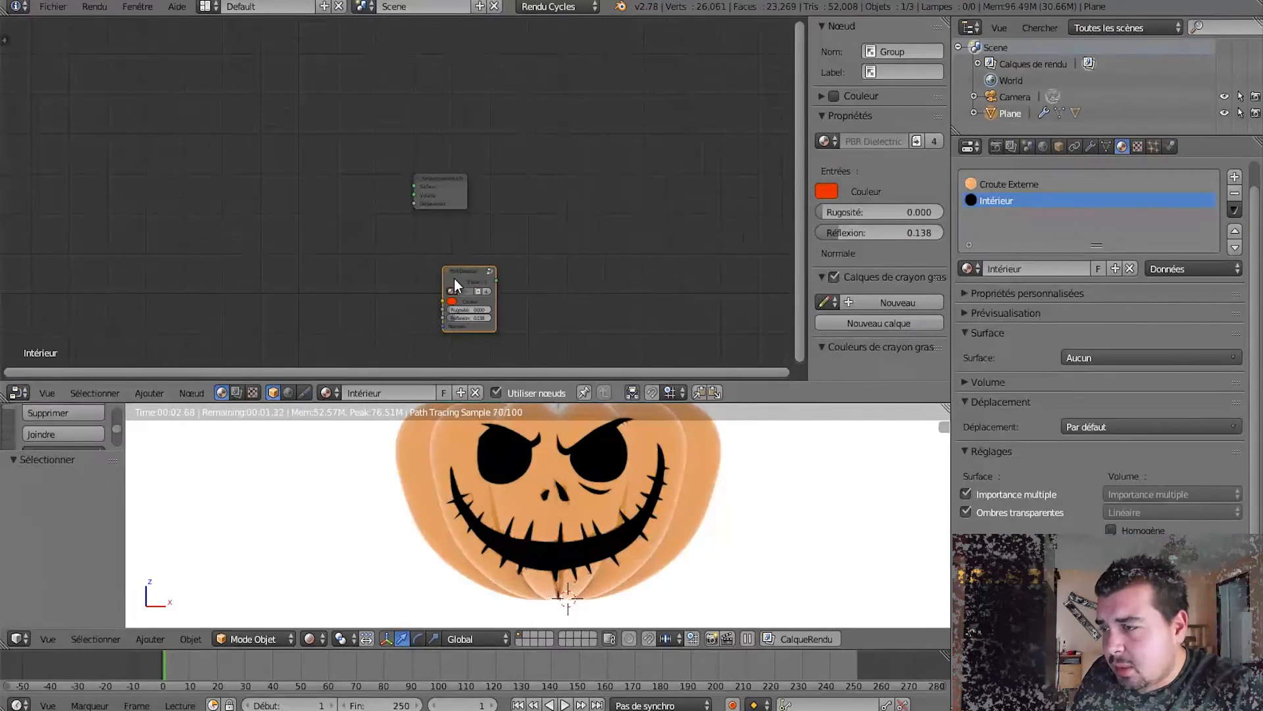
left_click_drag(454, 278, 414, 186)
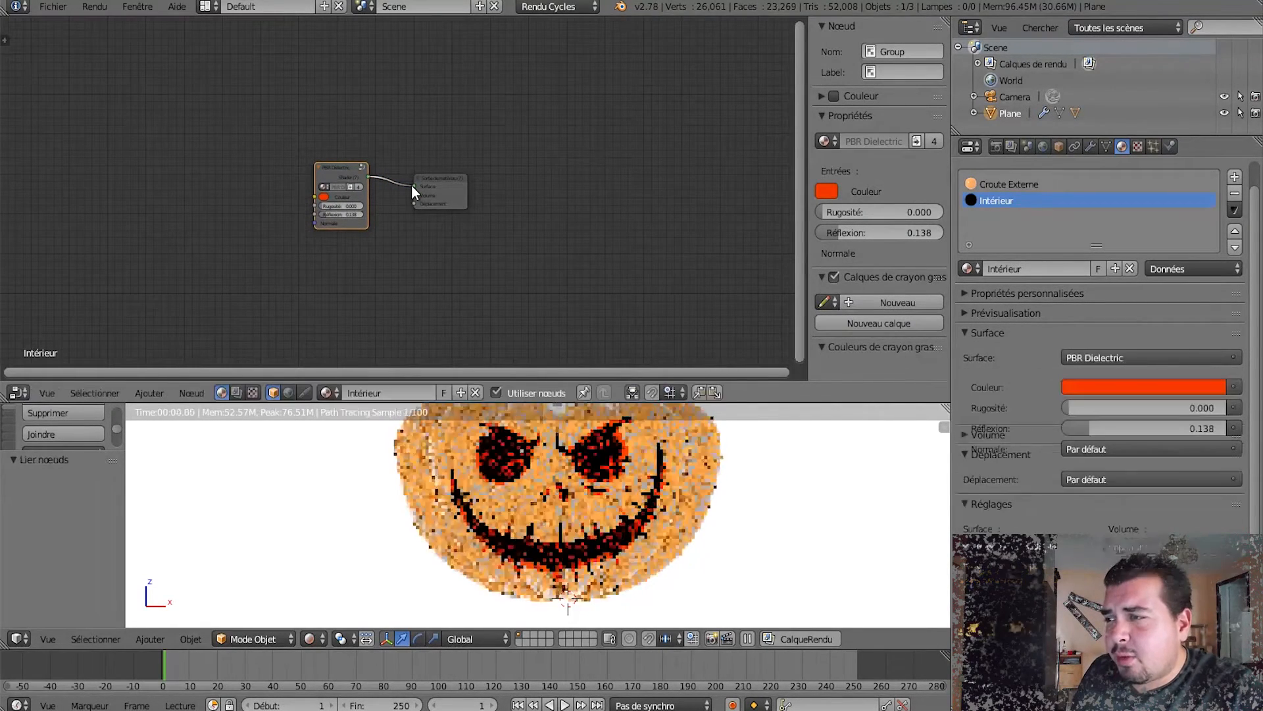
left_click(324, 198)
mouse_move(344, 120)
left_mouse_down()
mouse_move(354, 122)
mouse_move(341, 121)
left_mouse_up()
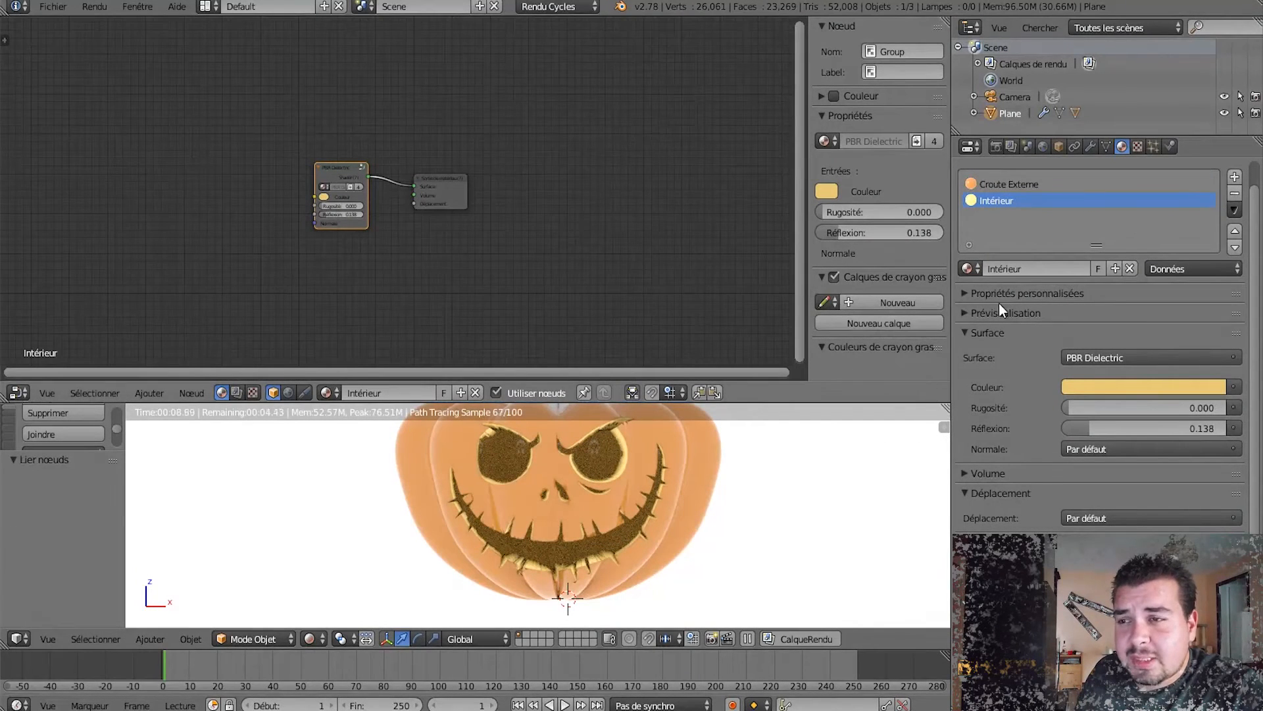
Select the stem object Plane.001 in the pumpkin's hierarchy and create a new material for it.
left_click(975, 113)
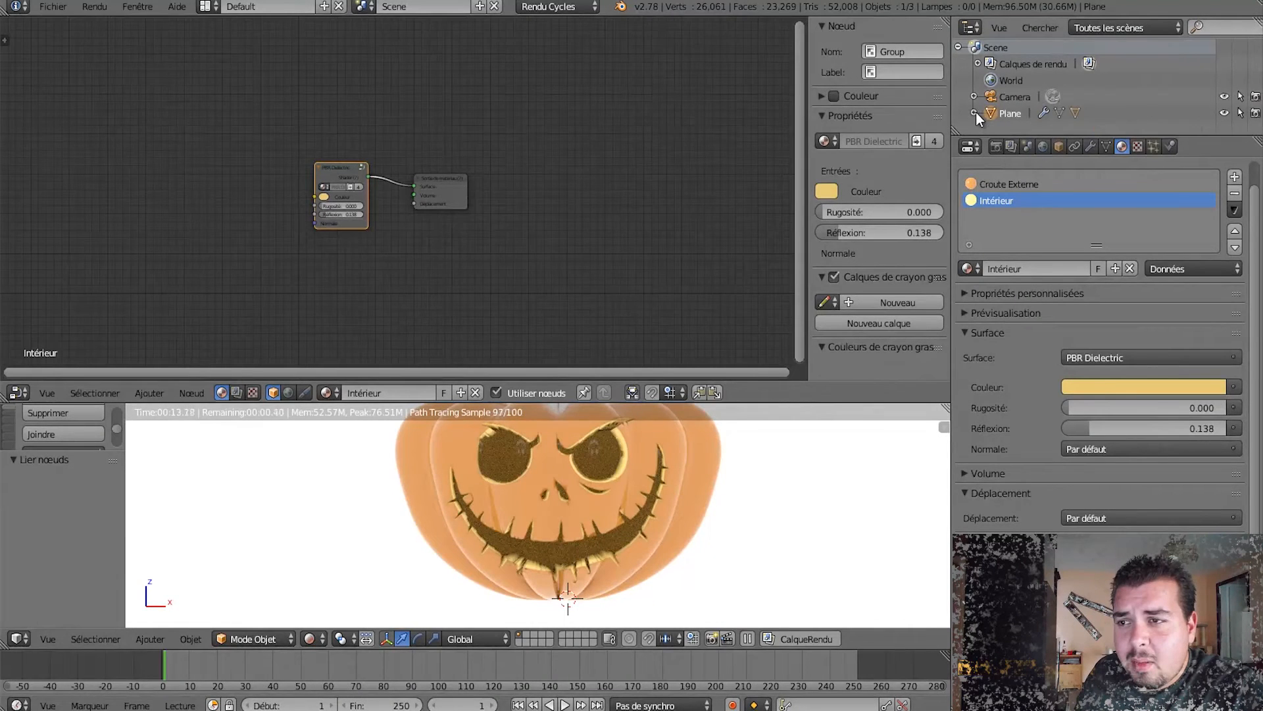
scroll(1013, 119, "down", 2)
left_click(1033, 125)
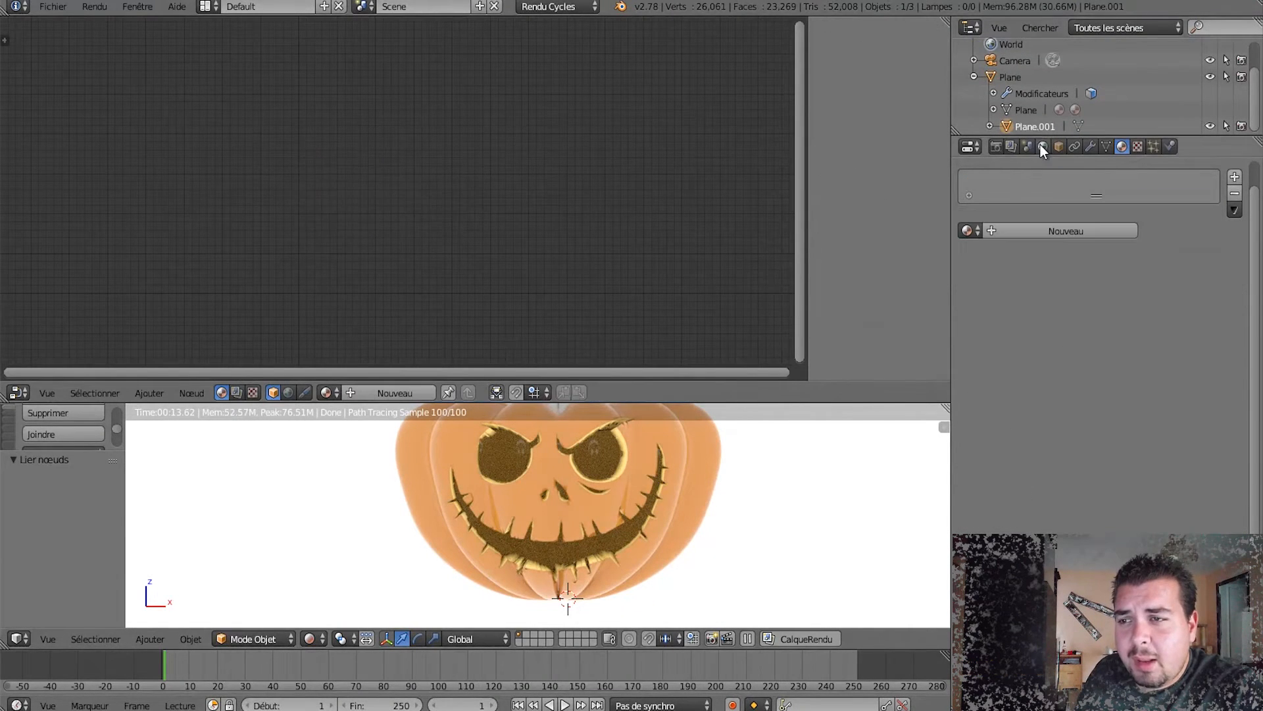
left_click(1053, 232)
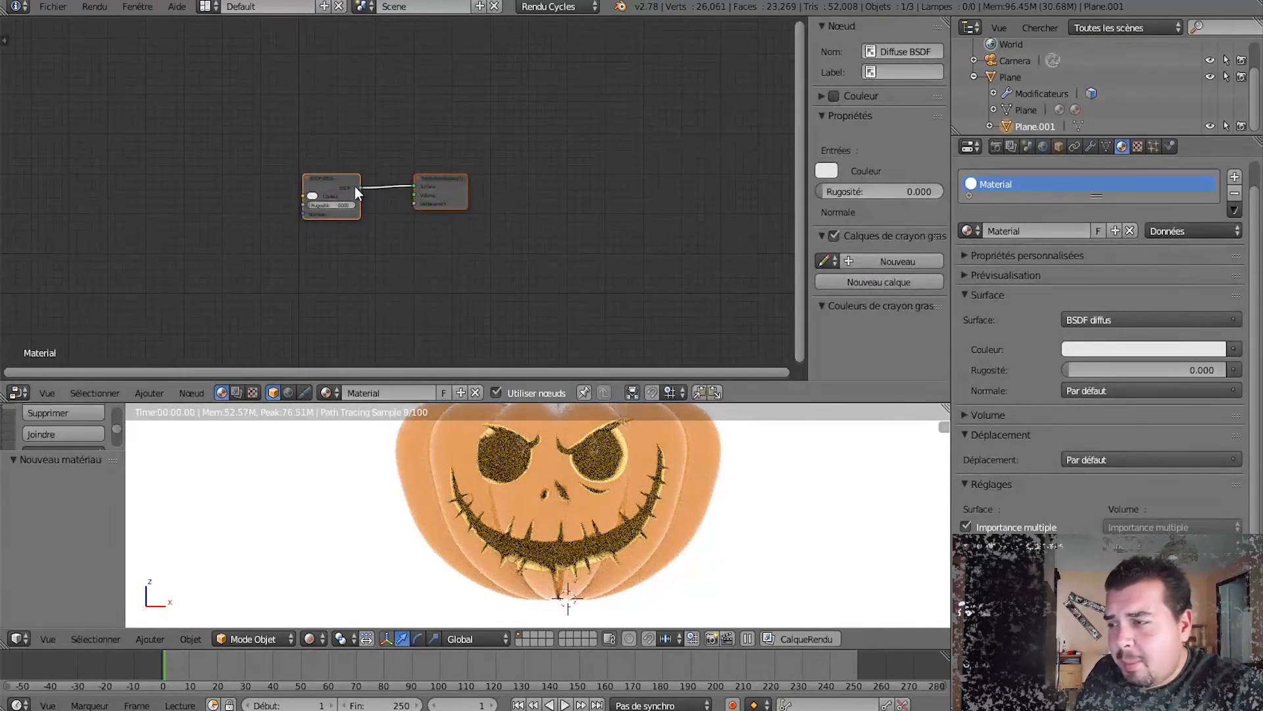
Replace the stem material's Diffuse BSDF with a PBR Dielectric group node linked to the material output's Surface.
key("x")
key("shift+a")
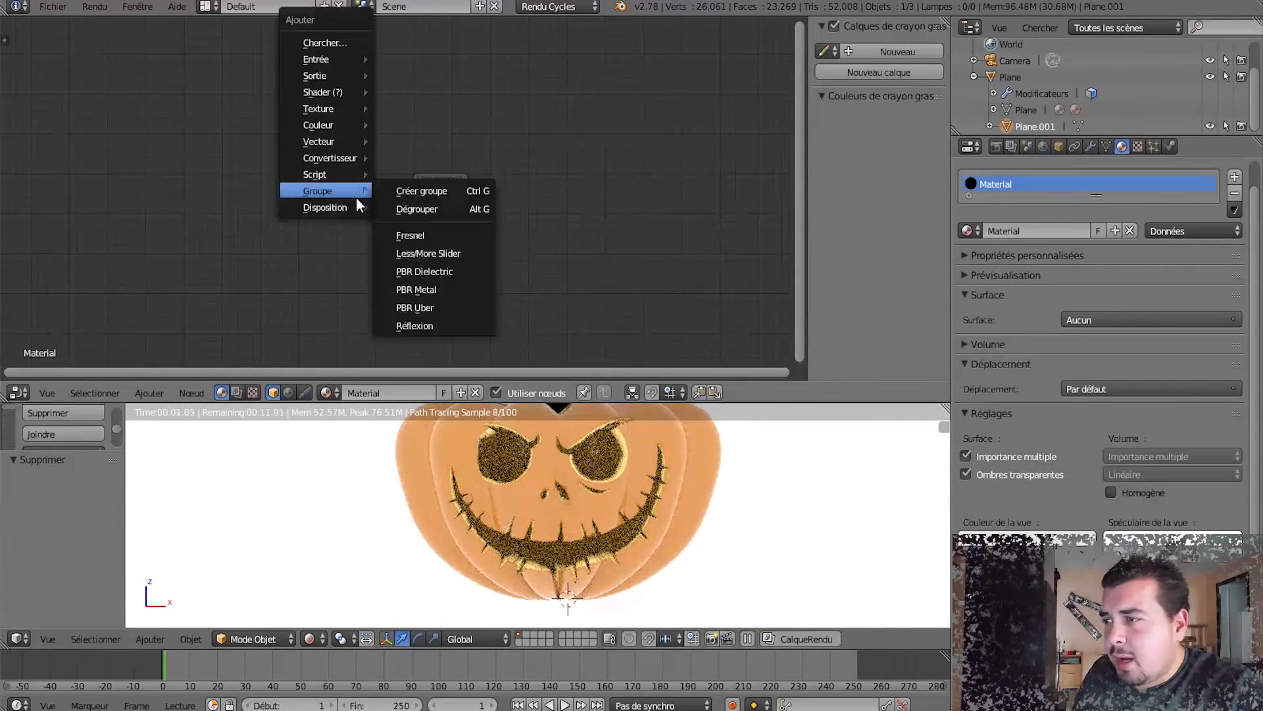
mouse_move(337, 190)
left_click(439, 271)
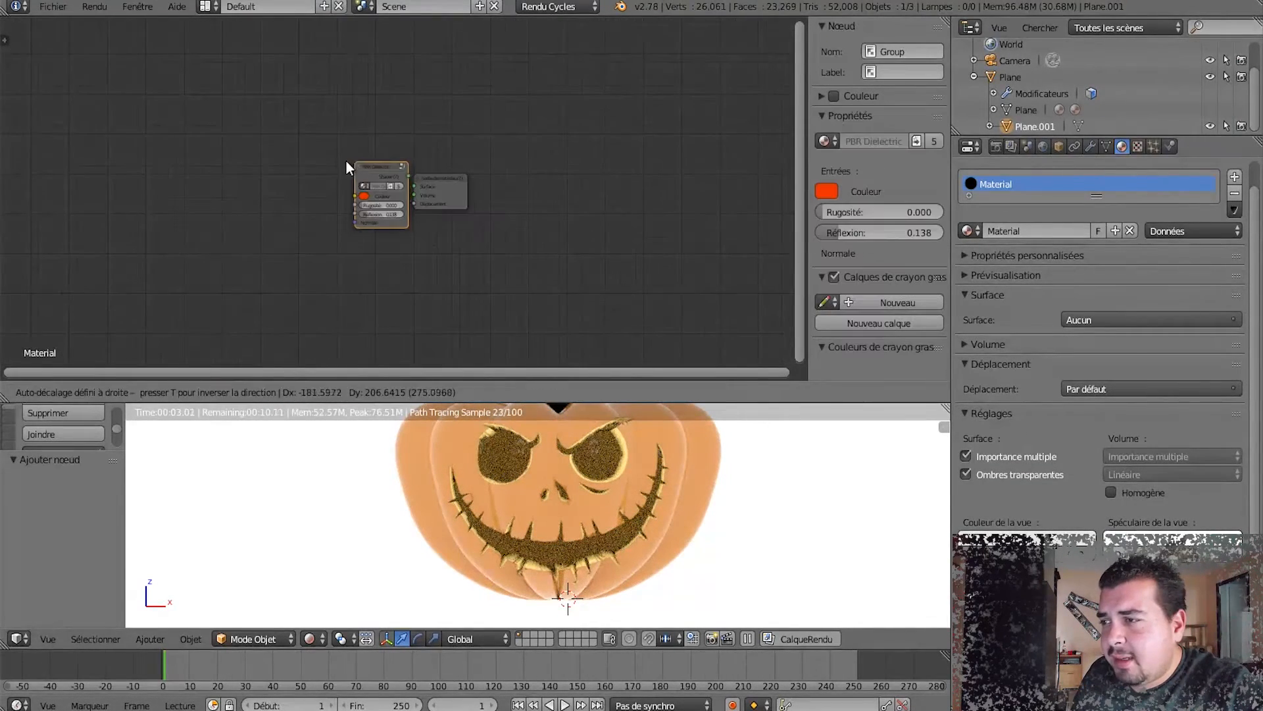
left_click(340, 169)
left_click_drag(398, 179, 415, 187)
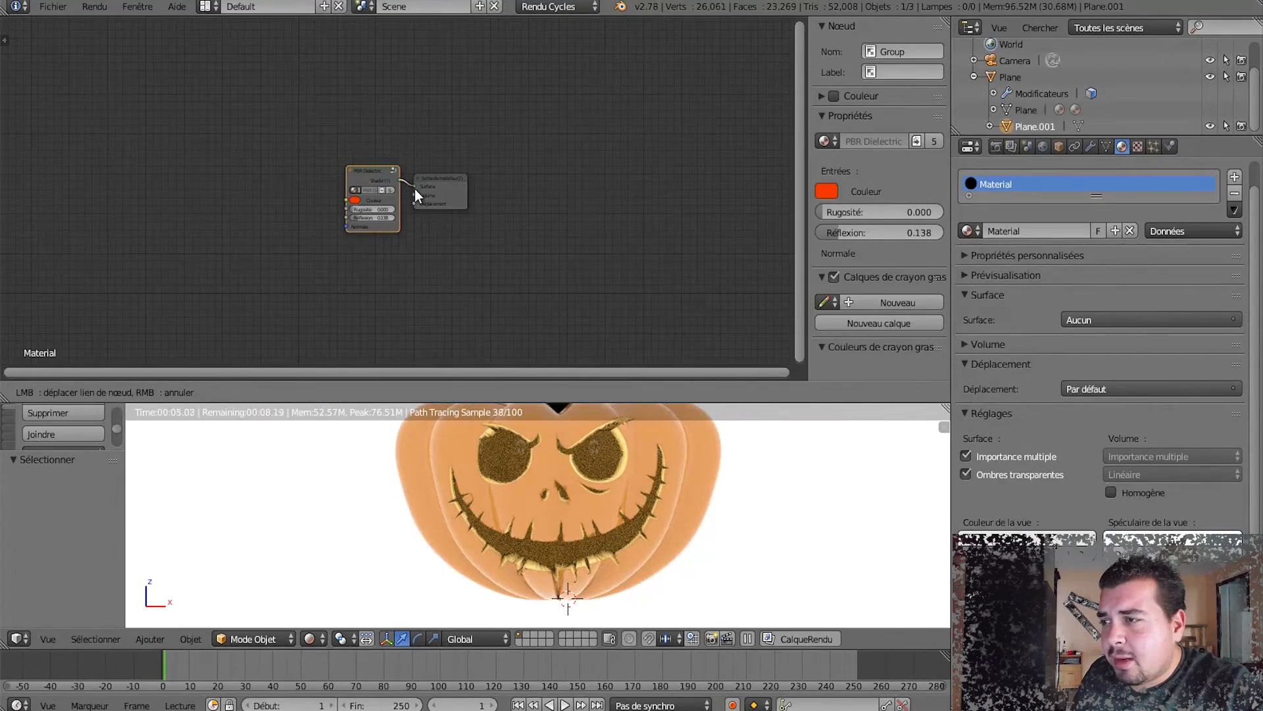
Colour the stem's PBR Dielectric shader dark green and check the stem in the rendered view.
left_click(356, 196)
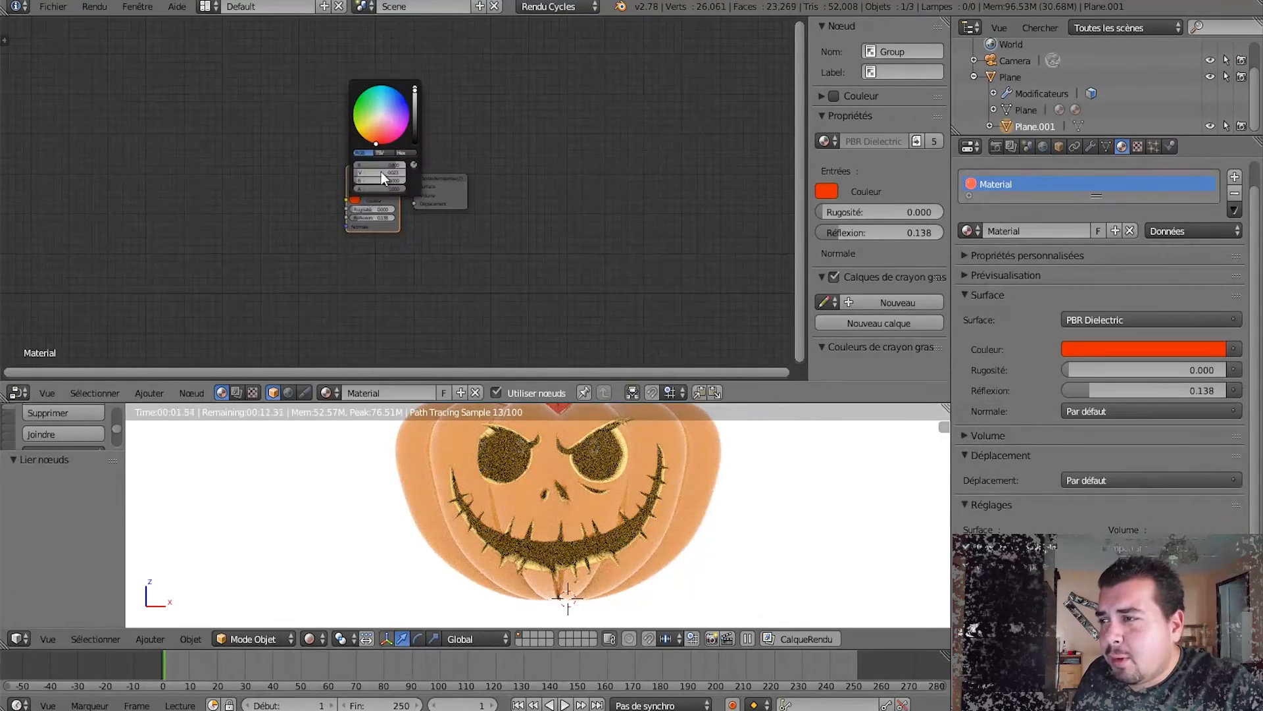
left_click_drag(365, 113, 417, 115)
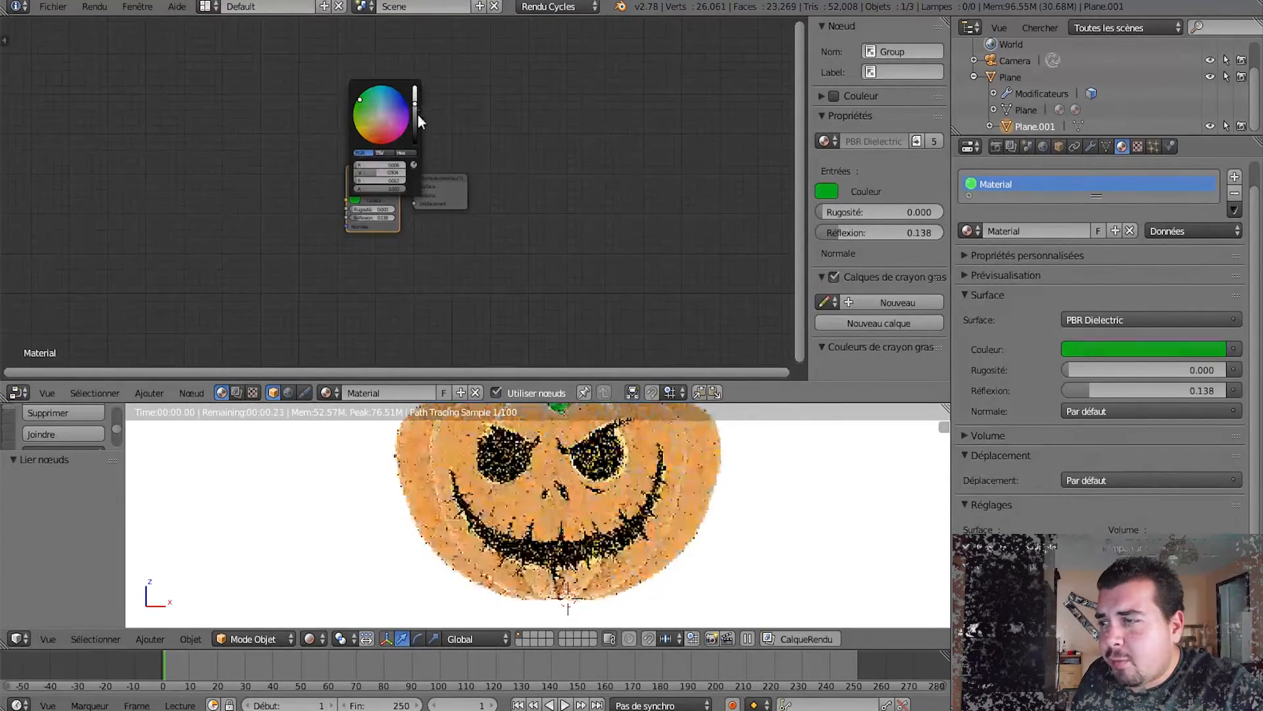
middle_click_drag(635, 485, 625, 551, "shift")
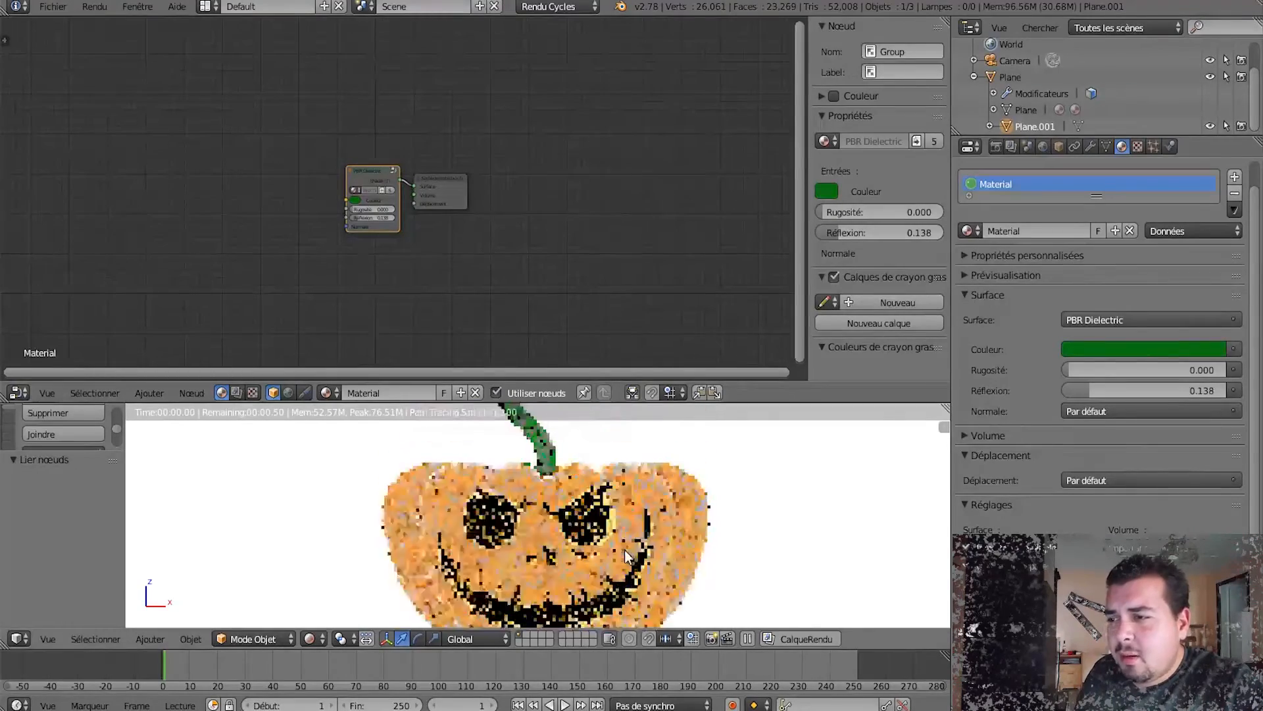
middle_click_drag(622, 488, 719, 492)
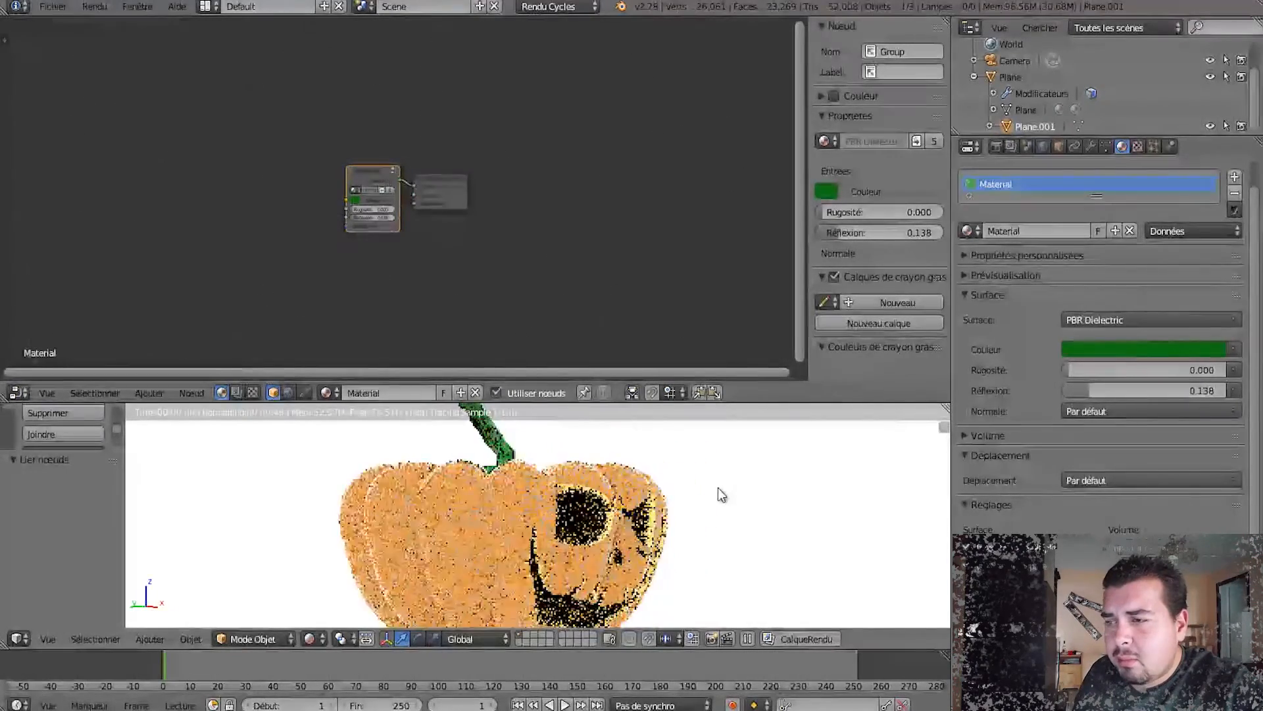
middle_click_drag(653, 541, 548, 460, "ctrl")
left_click(355, 203)
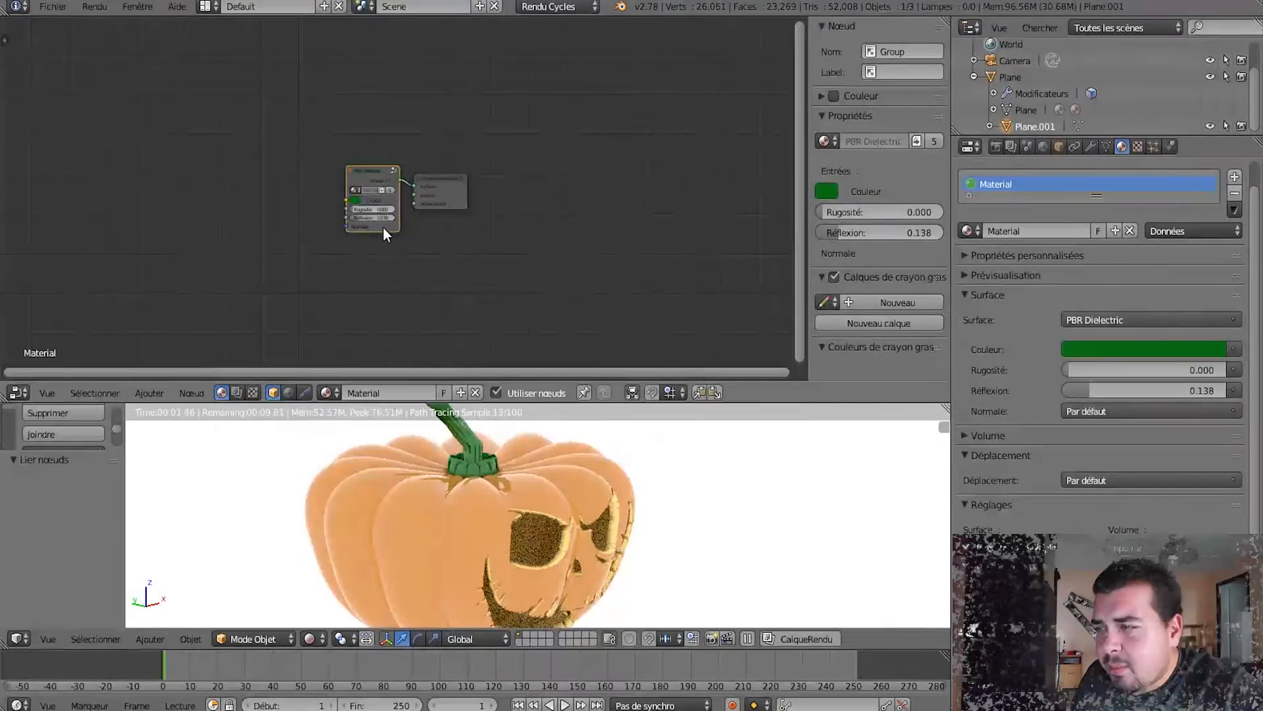
Expand the 3D viewport over the node editor, inspect the rendered pumpkin from the front and switch the viewport to solid shading.
middle_click_drag(540, 470, 534, 456, "shift")
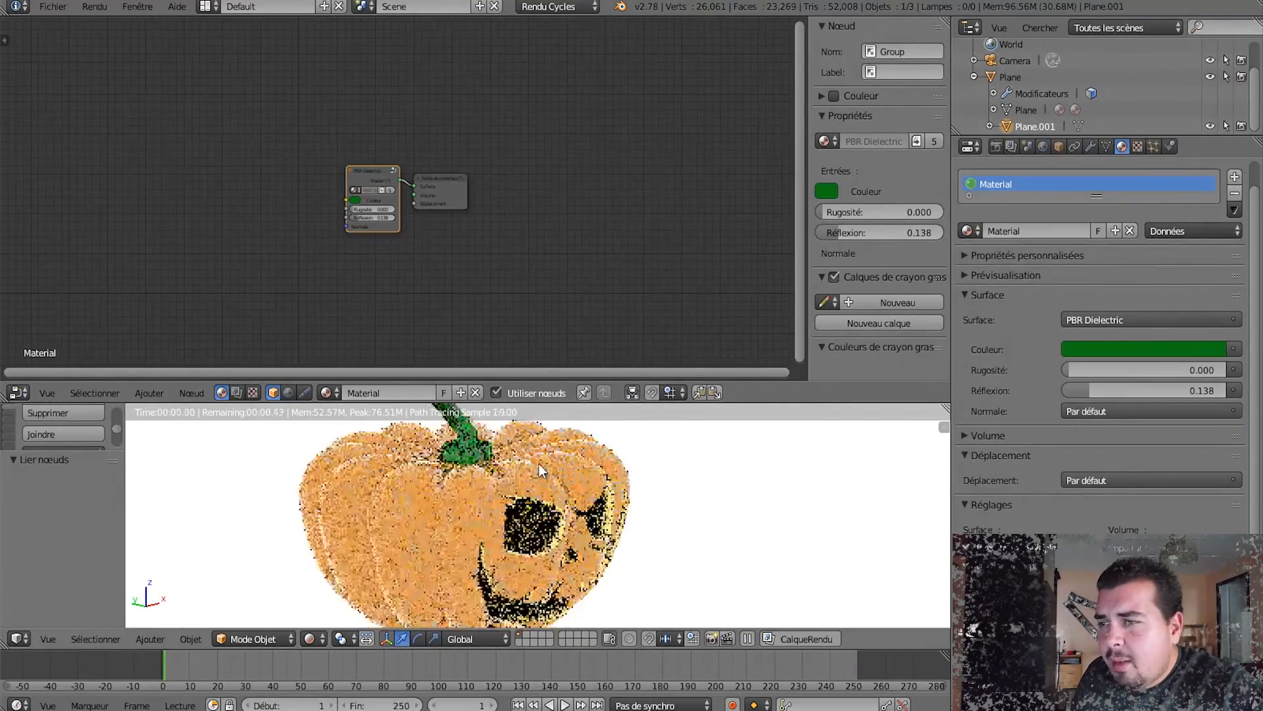
left_click_drag(947, 407, 948, 322)
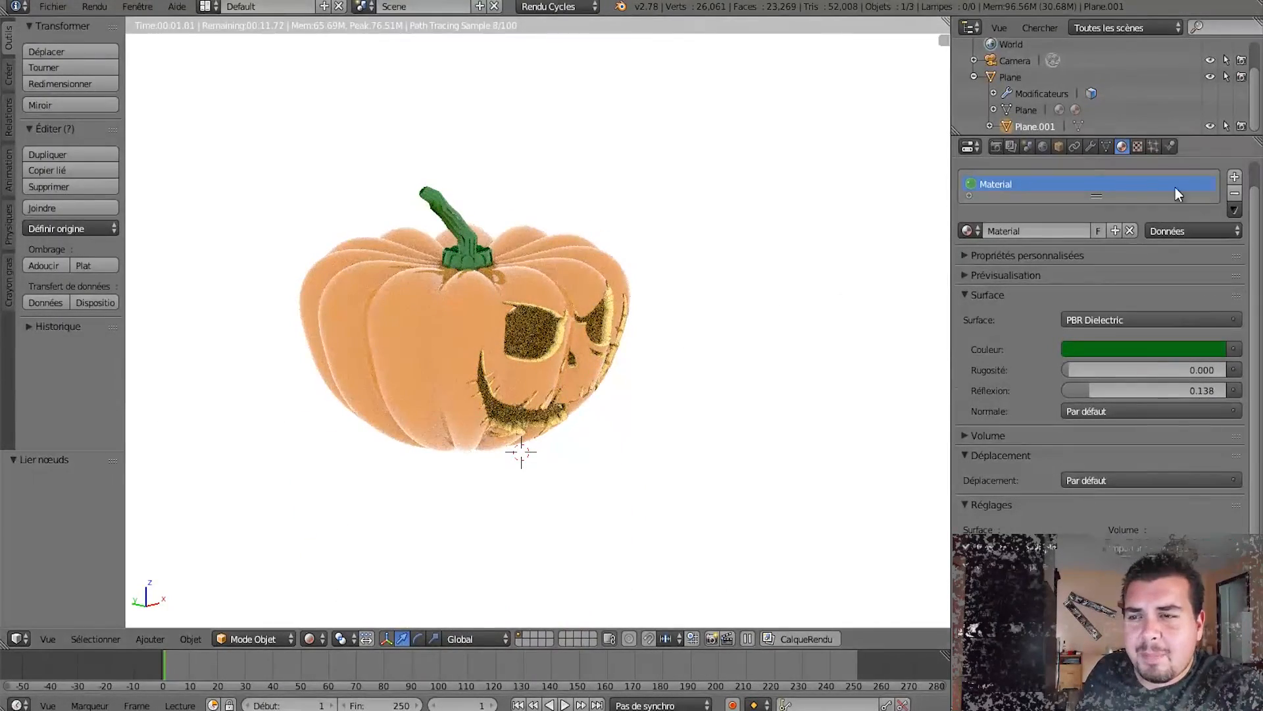
mouse_move(700, 301)
middle_mouse_down()
mouse_move(646, 290)
mouse_move(719, 282)
mouse_move(699, 322)
middle_mouse_up()
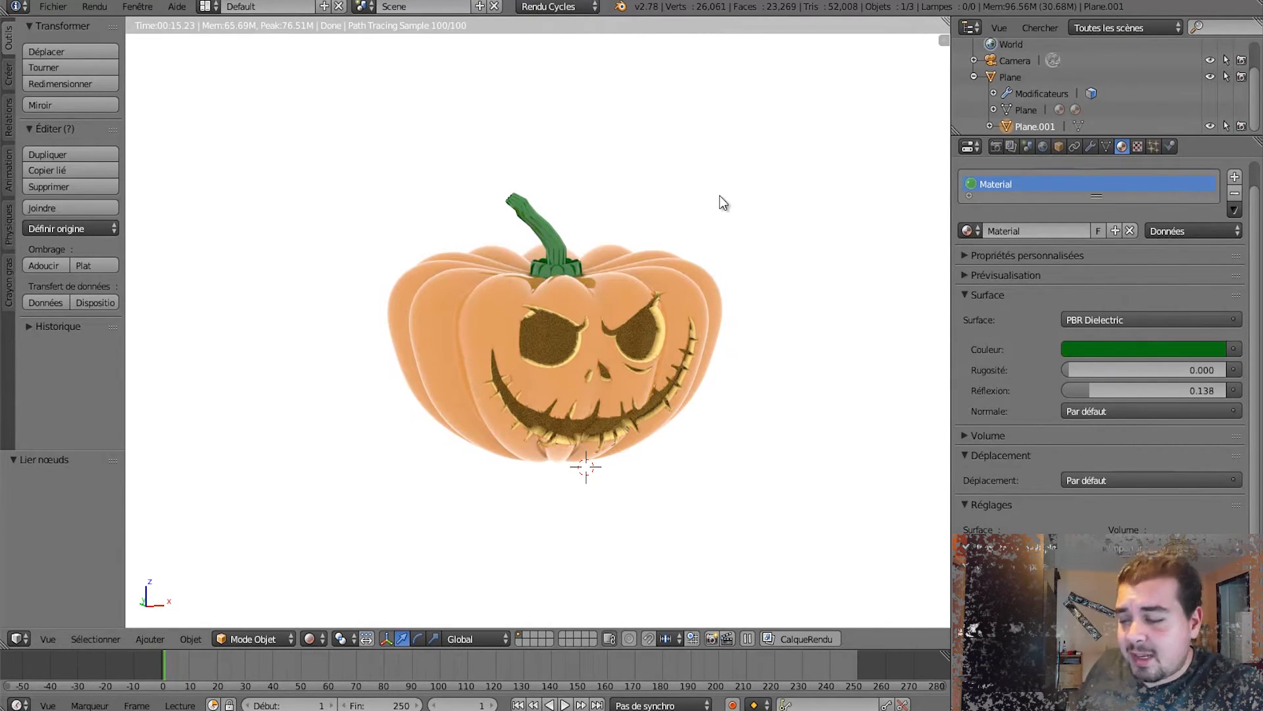
left_click(321, 637)
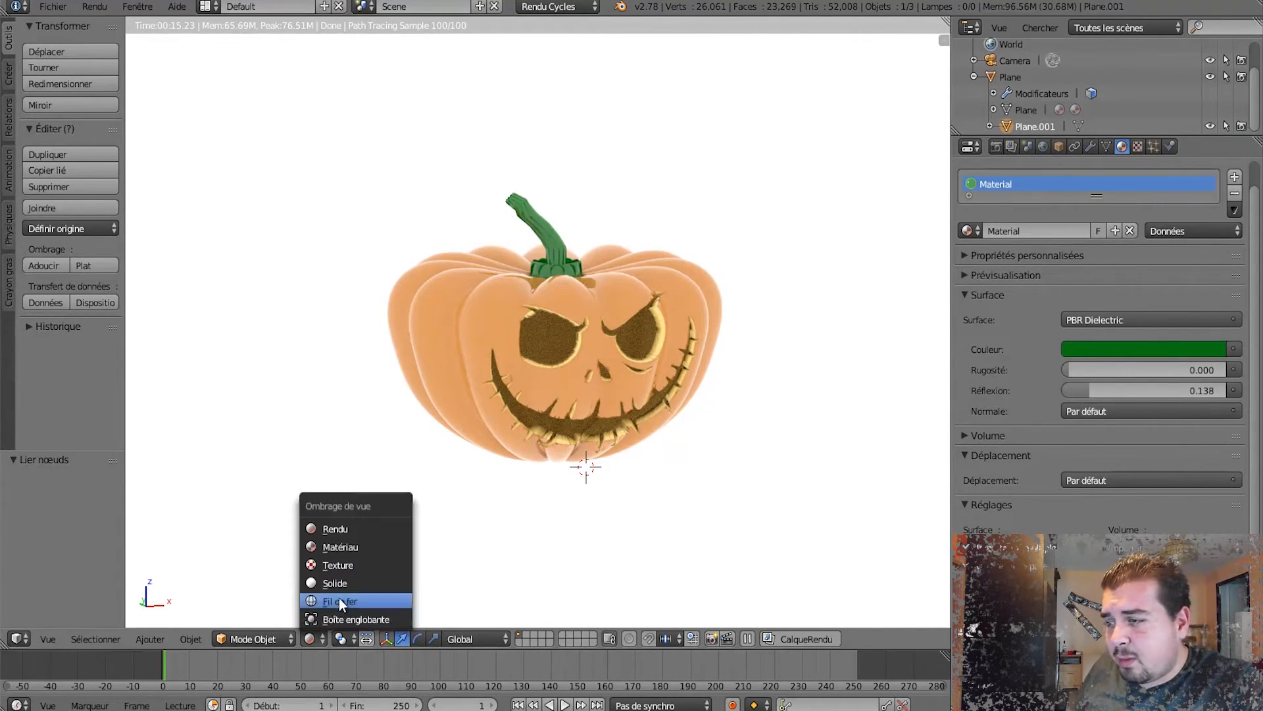
left_click(350, 582)
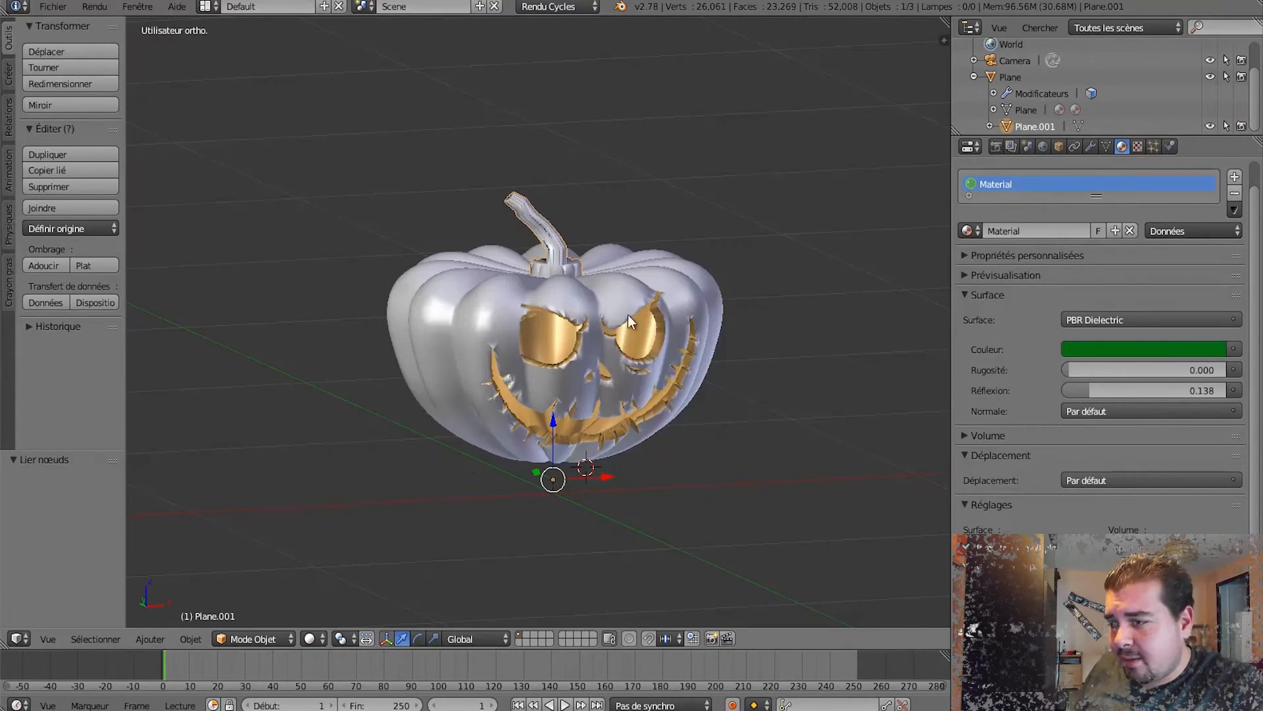
Deselect everything, add a plane mesh under the pumpkin as a floor and scale it by 5.
key("Tab")
key("Tab")
key("a")
right_click(588, 425)
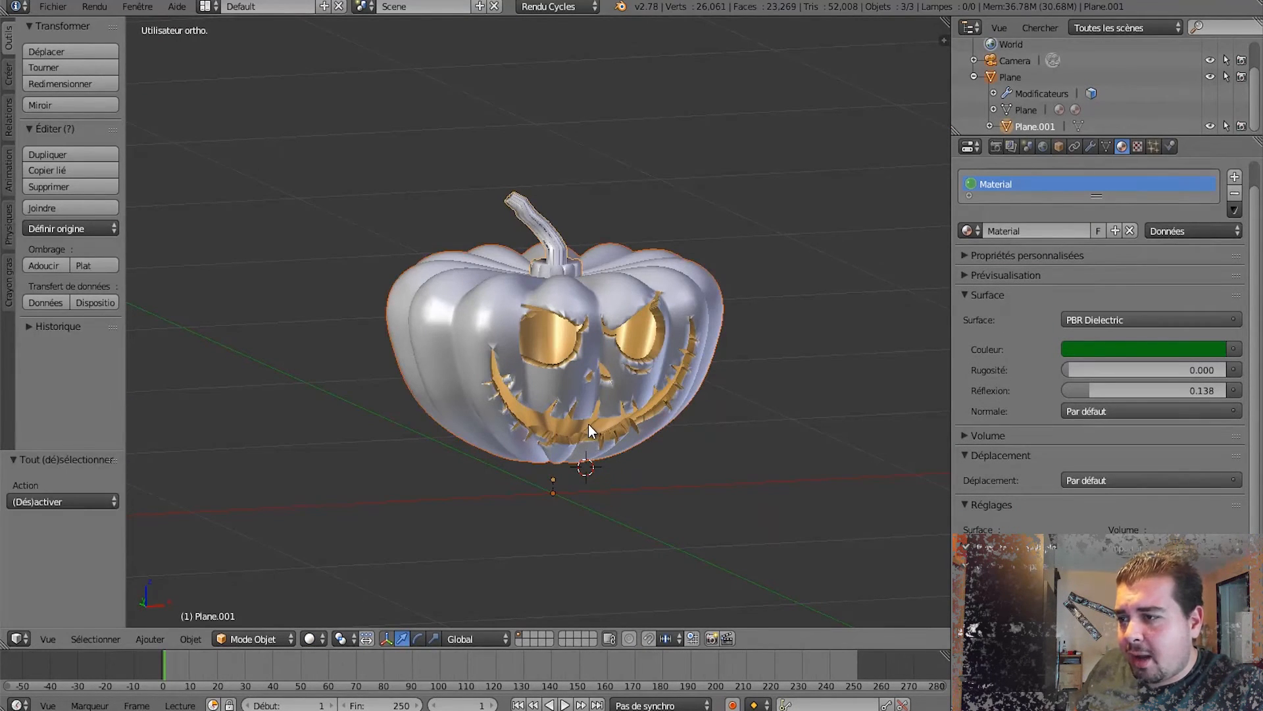
key("shift+a")
mouse_move(588, 431)
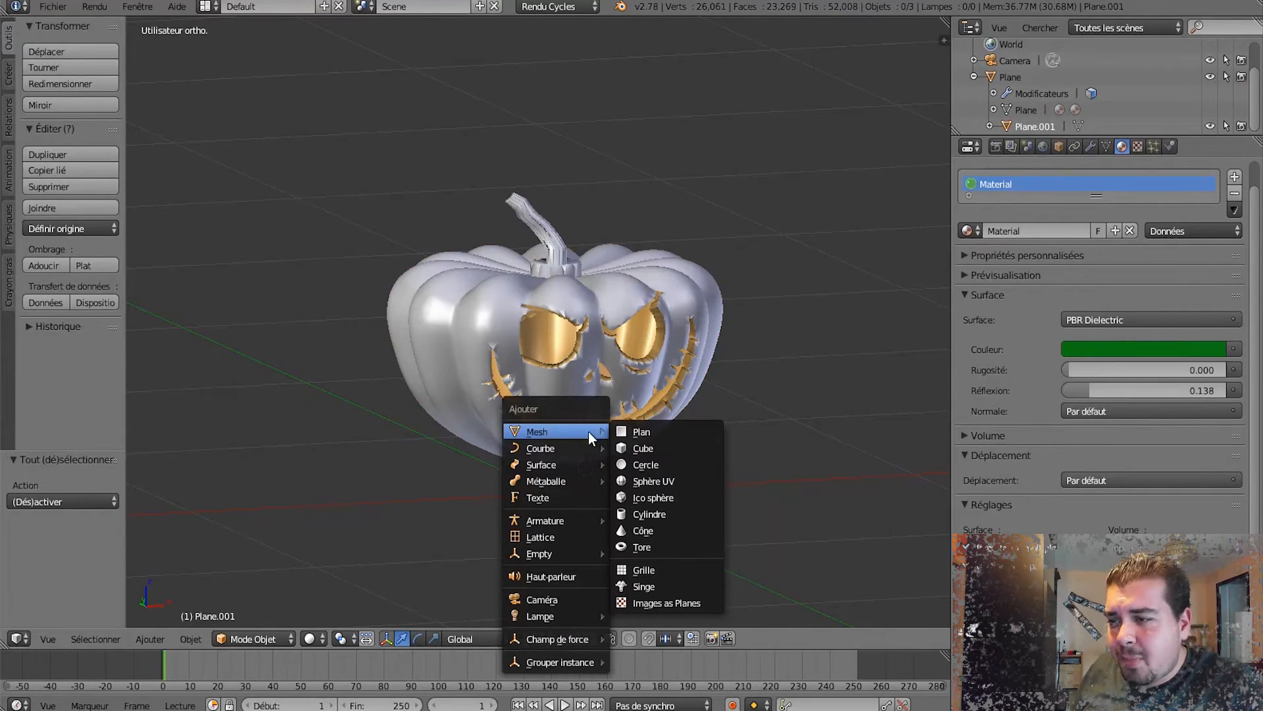
left_click(685, 434)
key("s")
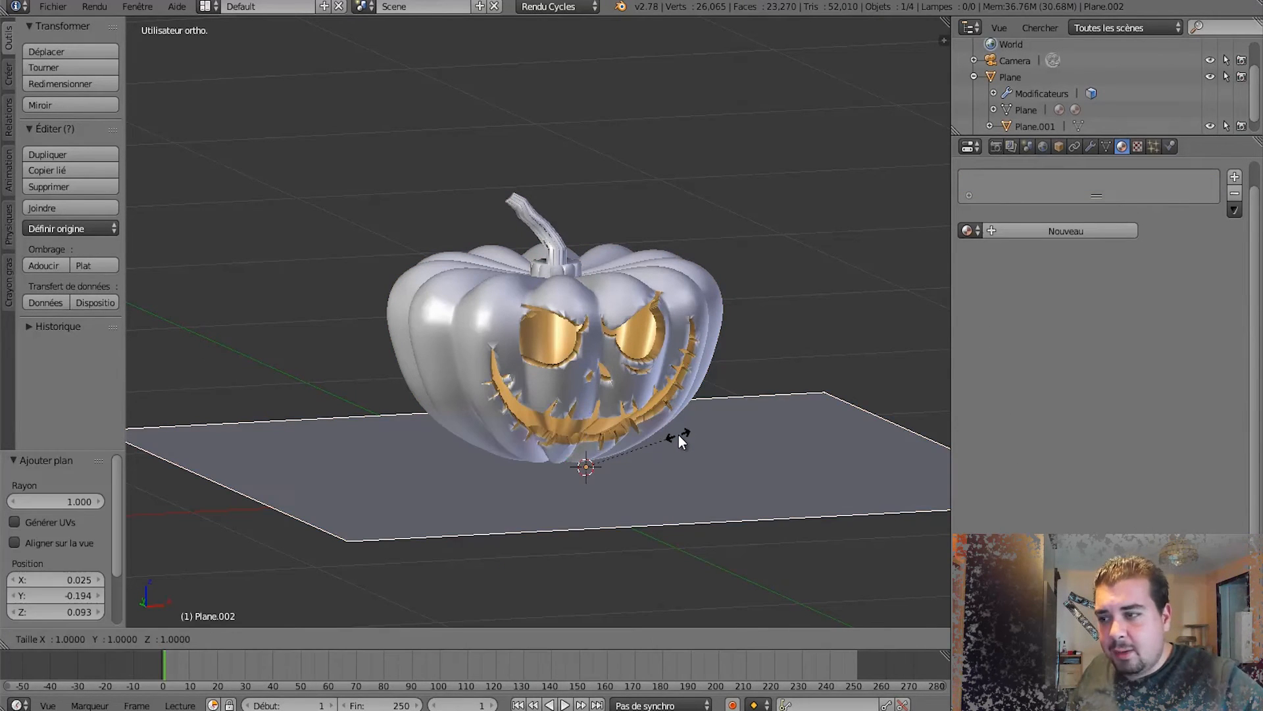
key("5")
key("Return")
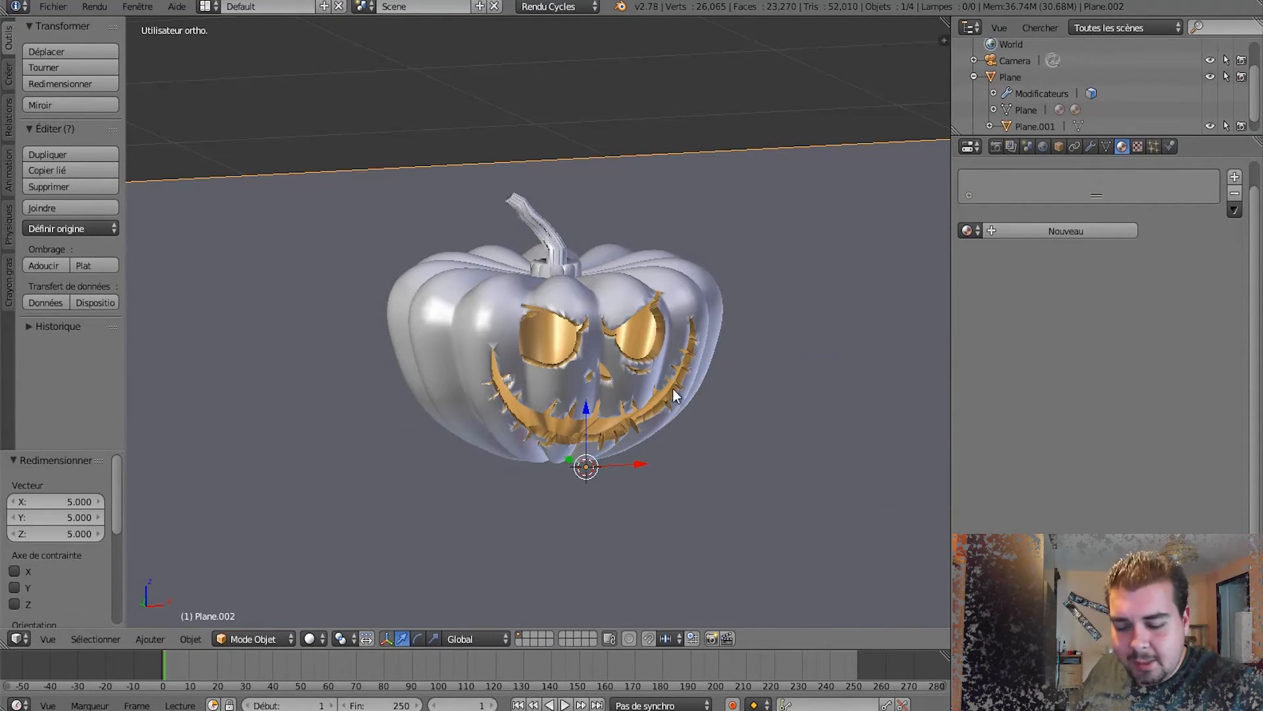
Move the camera close to the pumpkin at a low three-quarter angle, framing it left of centre on the floor plane.
key("KP_0")
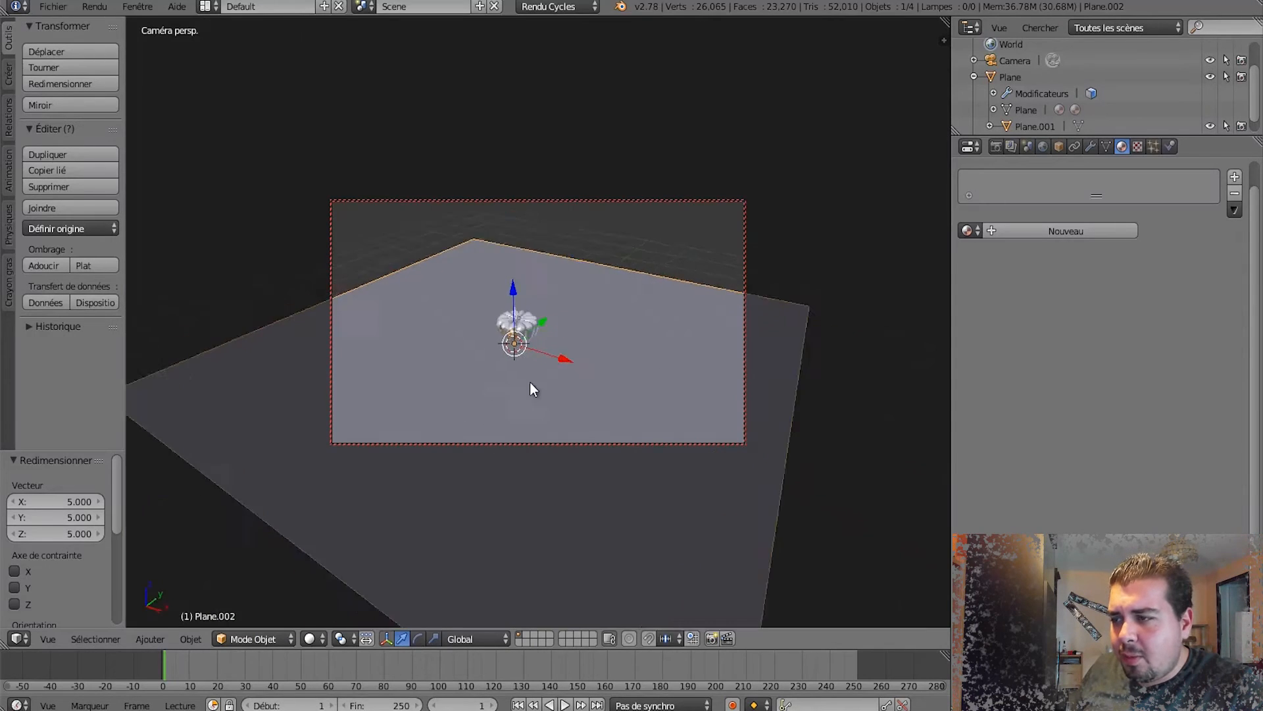
middle_click_drag(530, 382, 564, 355)
scroll(487, 375, "up", 4)
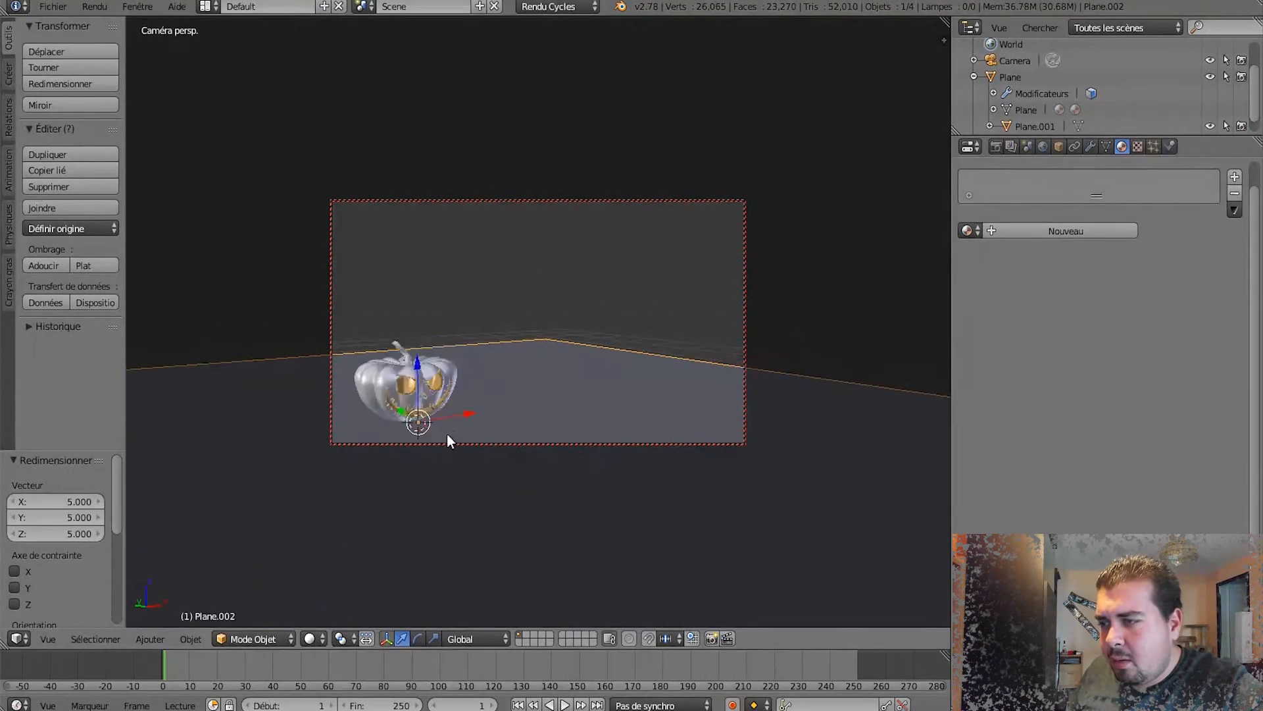
middle_click_drag(447, 433, 515, 353, "shift")
scroll(539, 354, "up", 4)
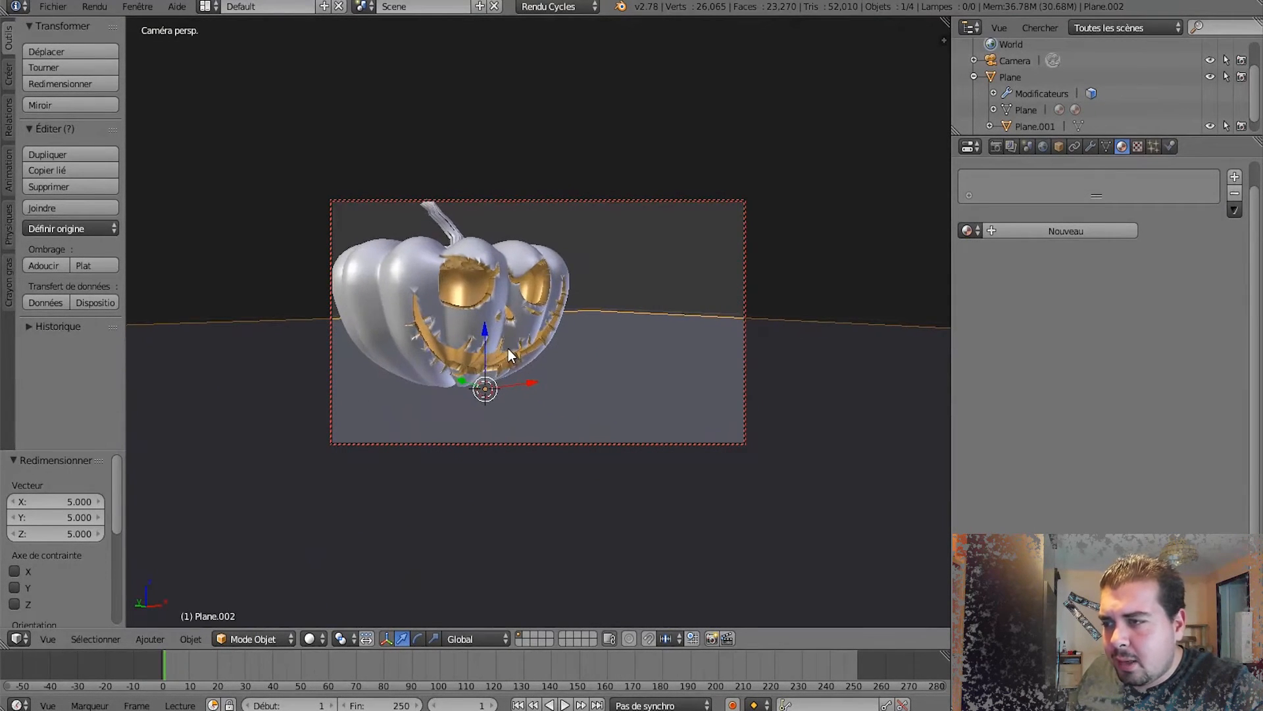
scroll(508, 348, "down", 3)
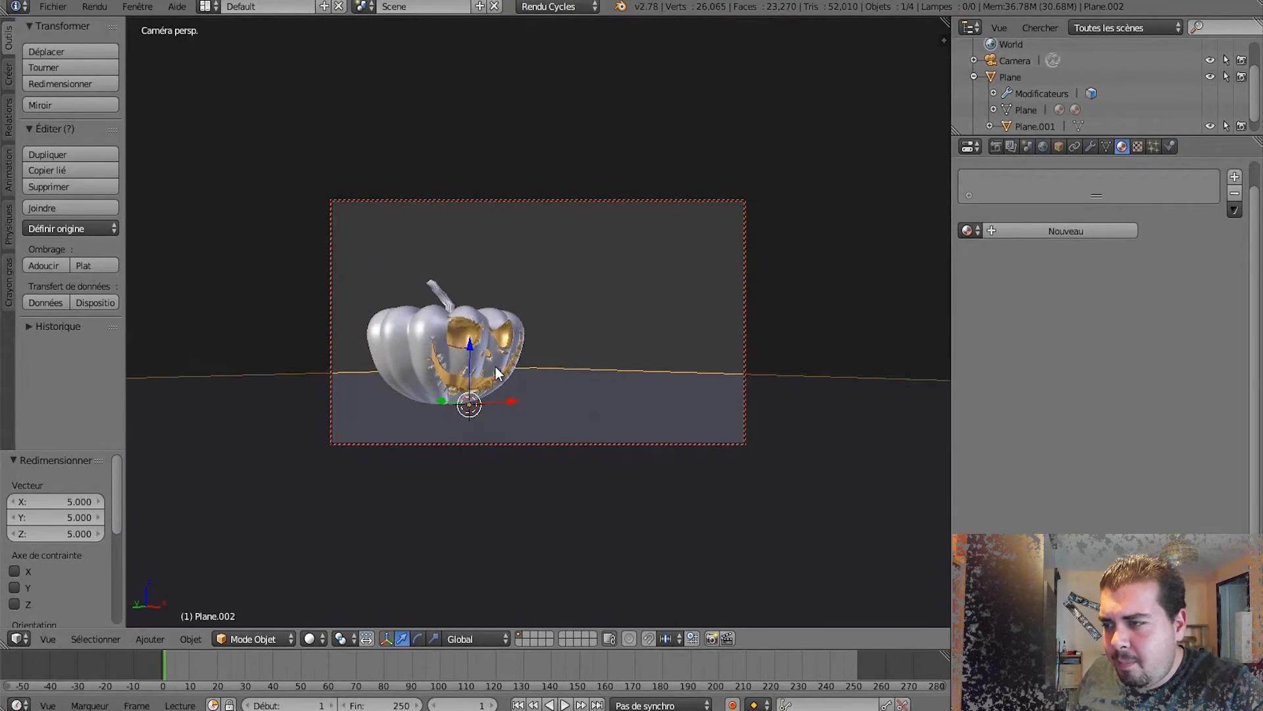
middle_click_drag(515, 353, 582, 376)
scroll(487, 373, "up", 1)
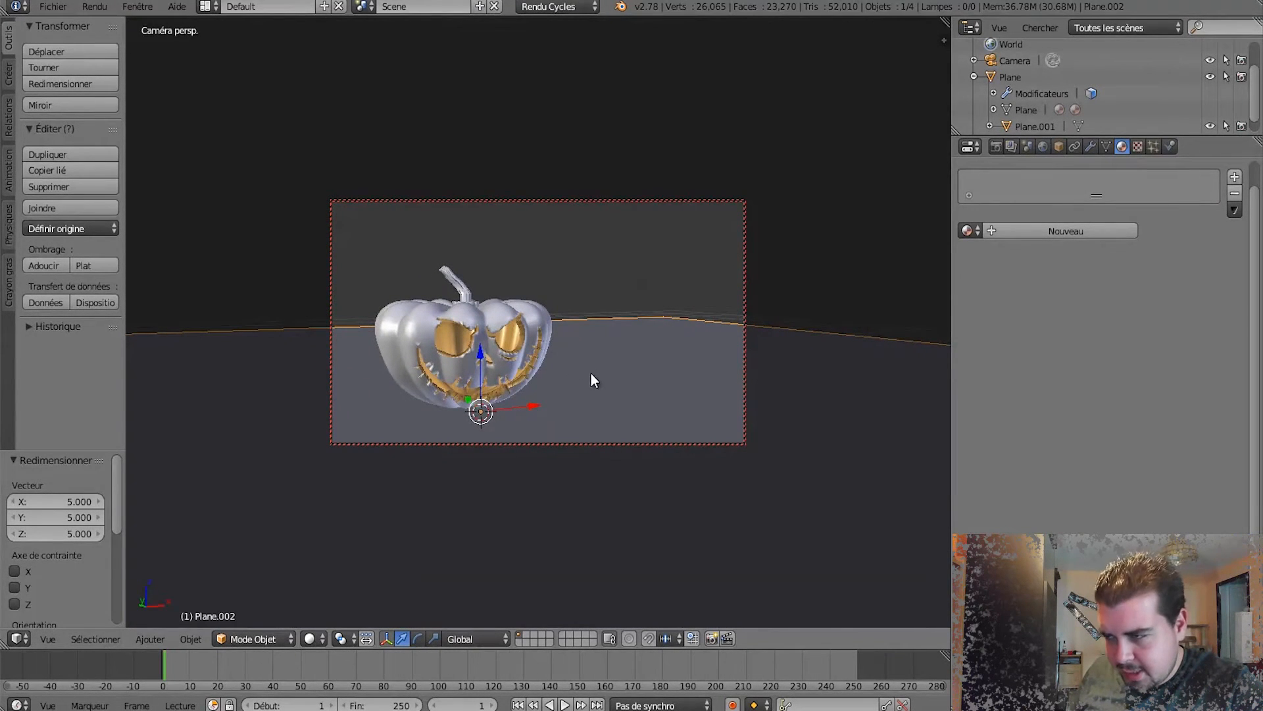
scroll(515, 373, "up", 1)
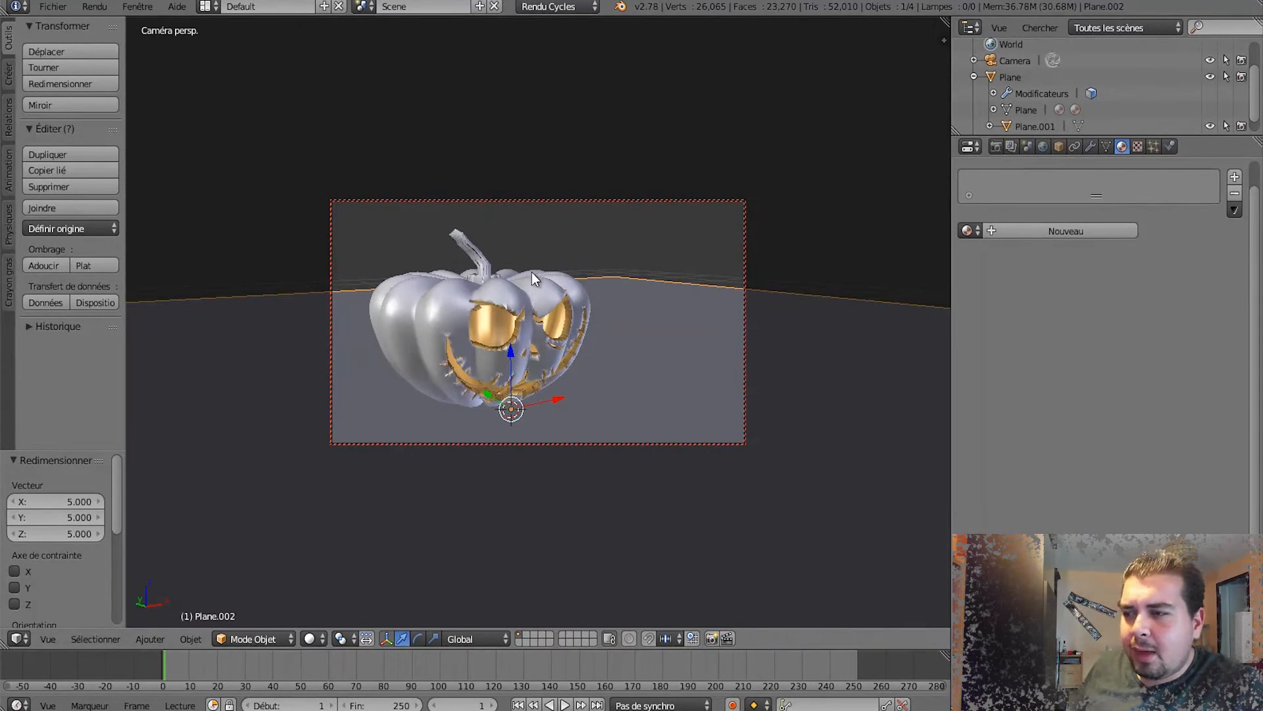
key("KP_5")
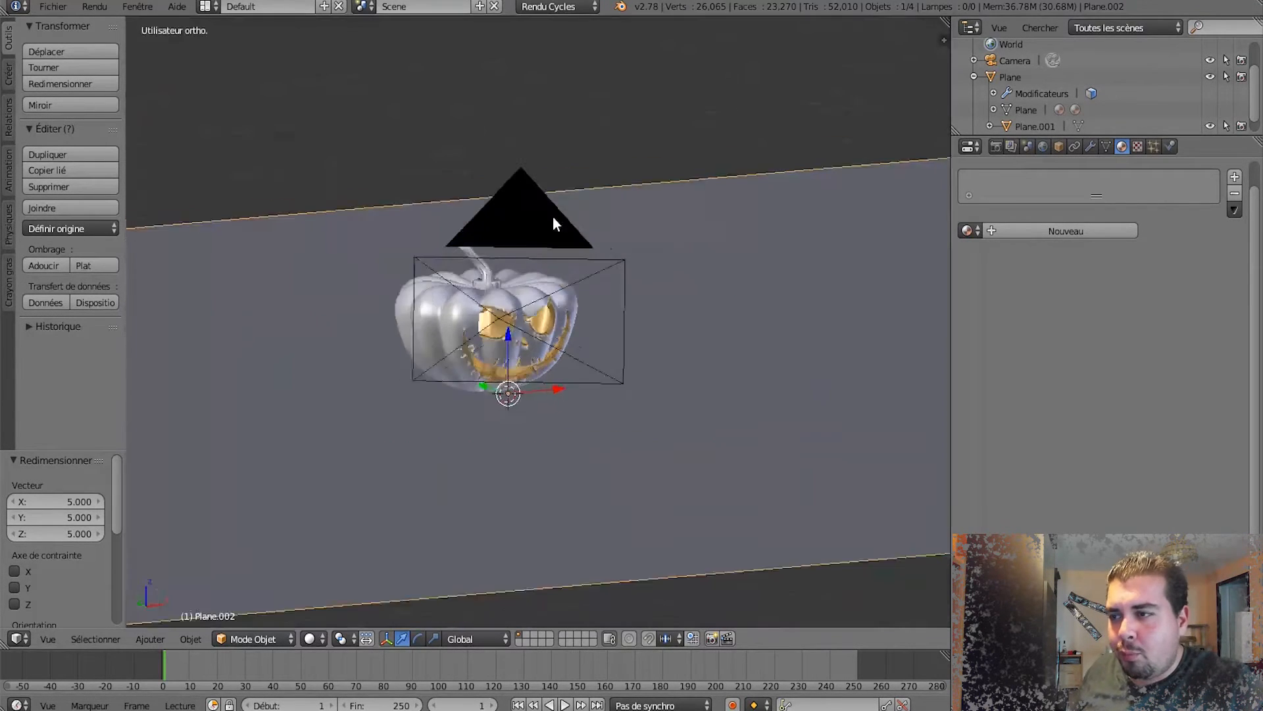
Create a new material for the floor plane using a Mix shader with a Diffuse BSDF as its first shader.
left_click(1064, 230)
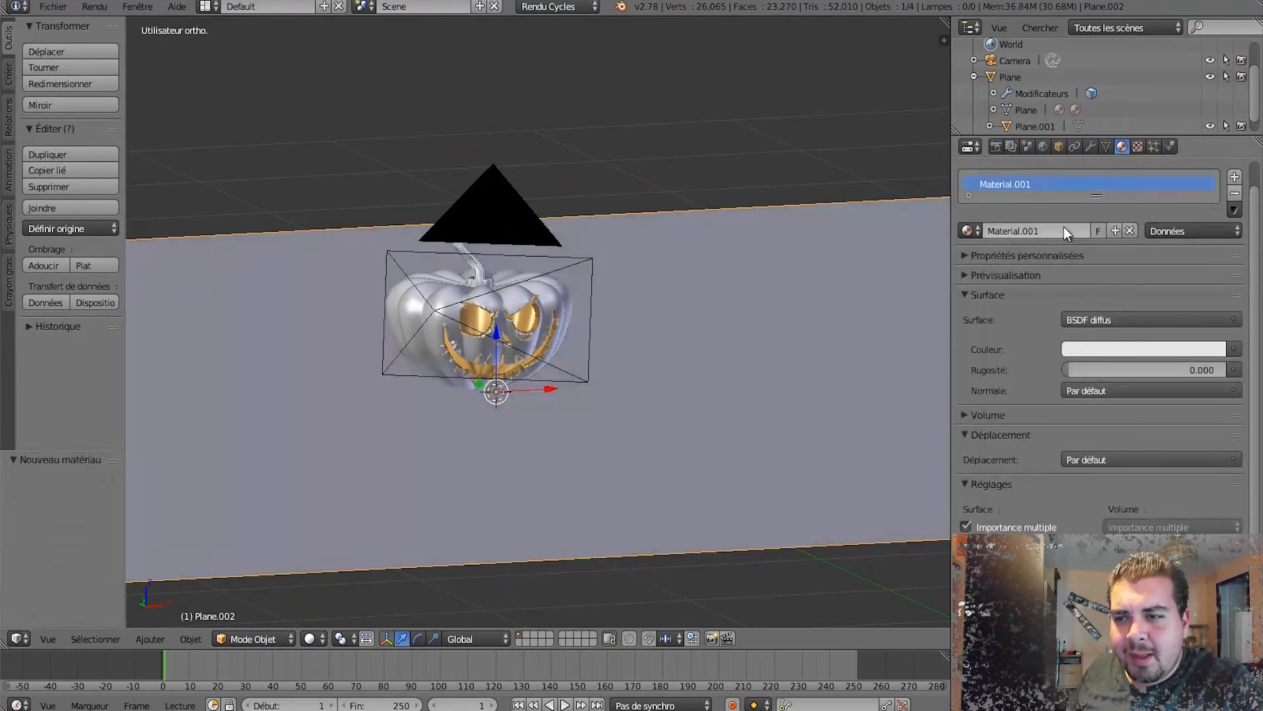
left_click(1111, 320)
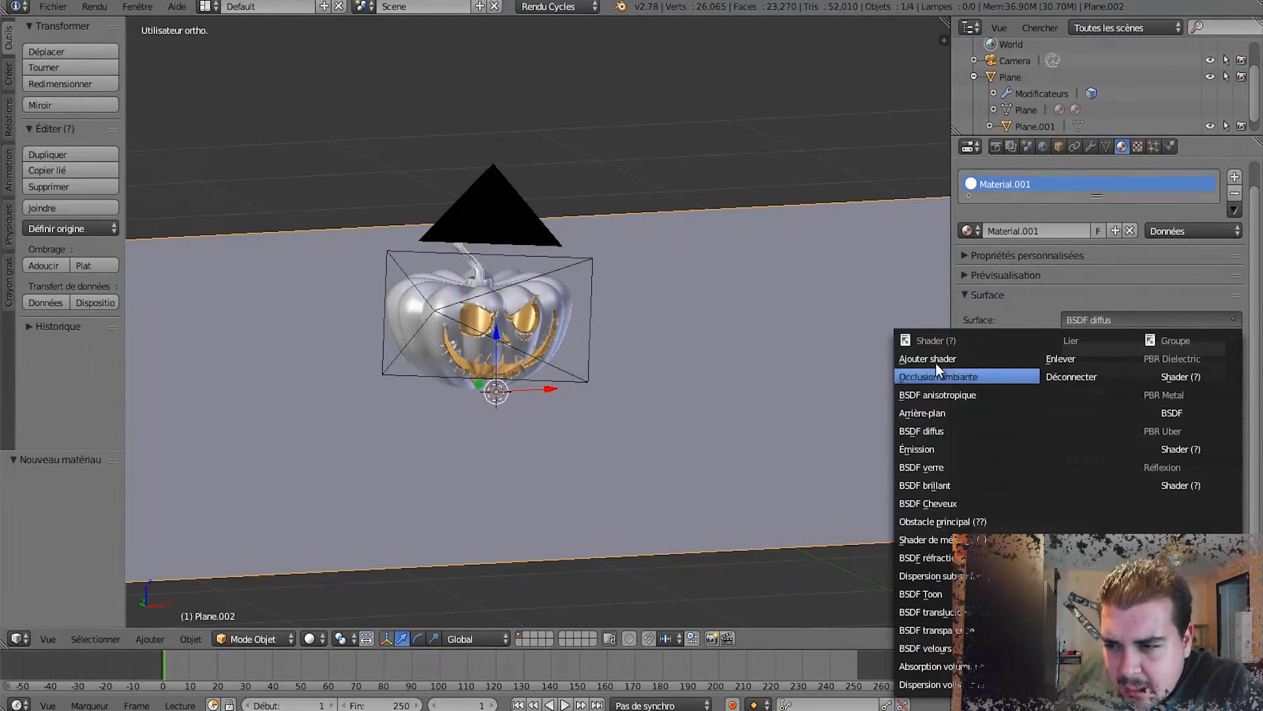
left_click(948, 539)
left_click(1125, 370)
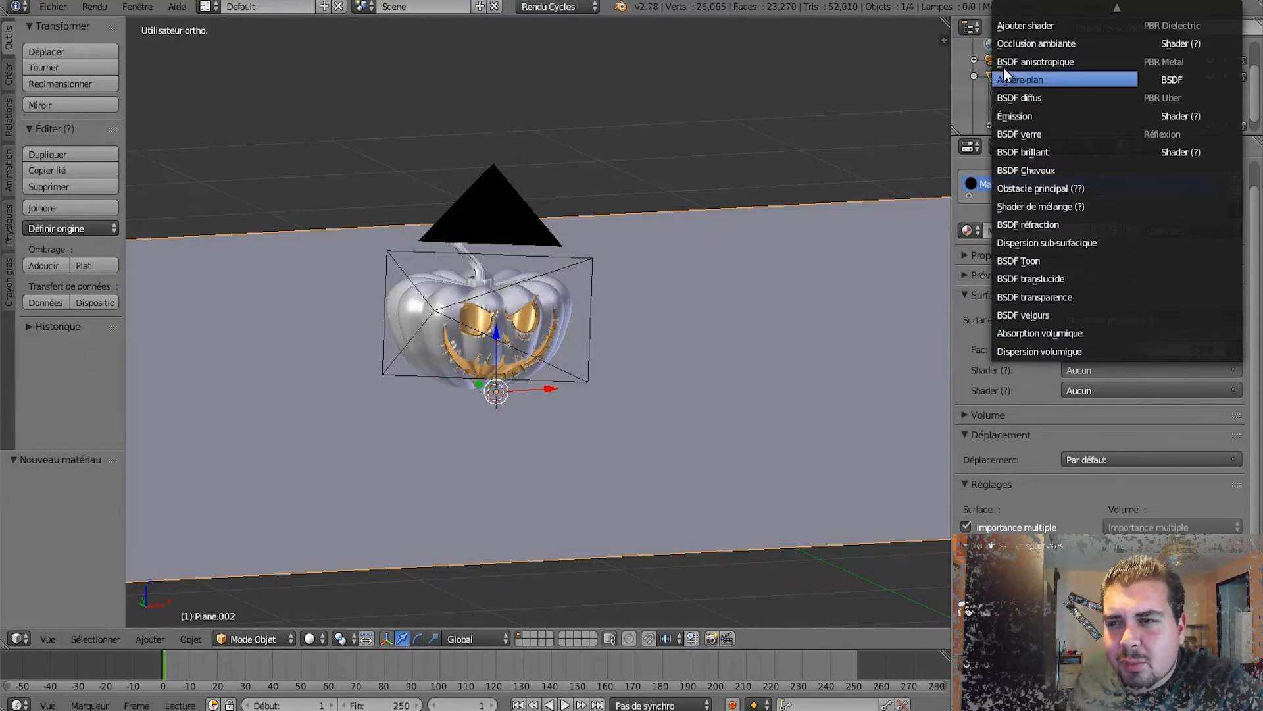
left_click(1019, 97)
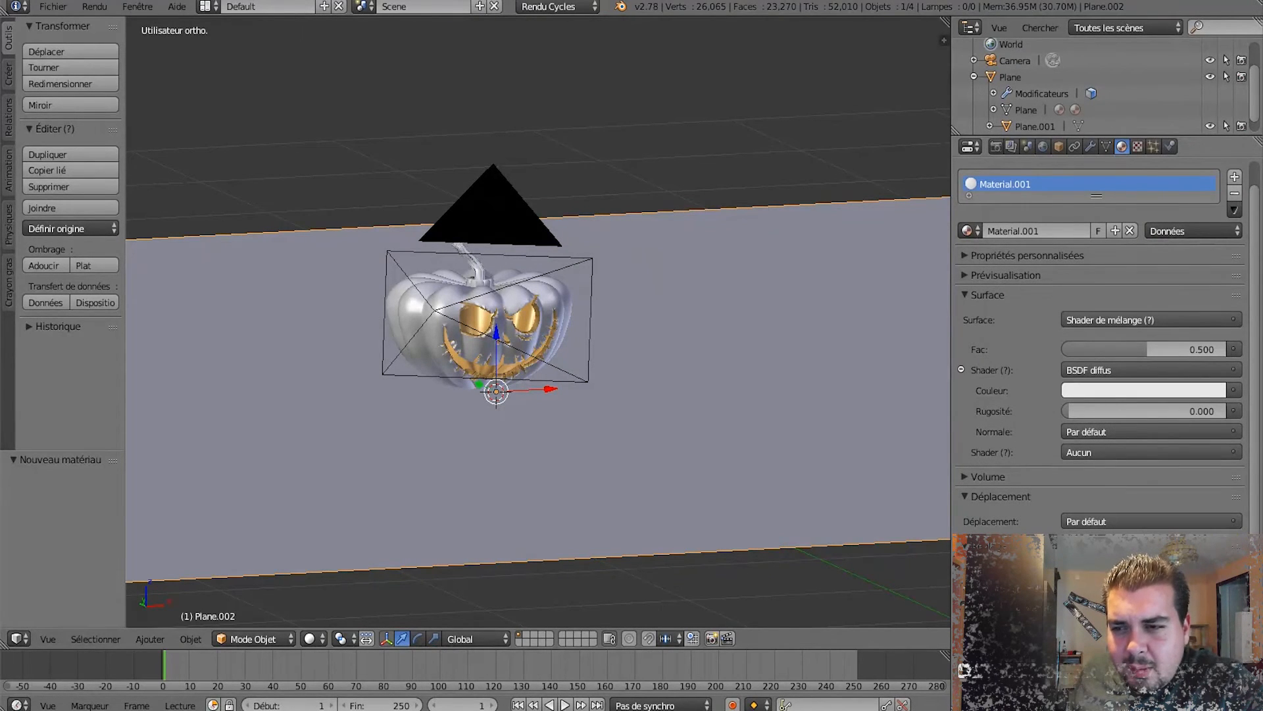
Set the floor's Diffuse BSDF colour to black and show the rendered preview through the camera.
left_click(1119, 389)
left_click_drag(1218, 191, 1219, 302)
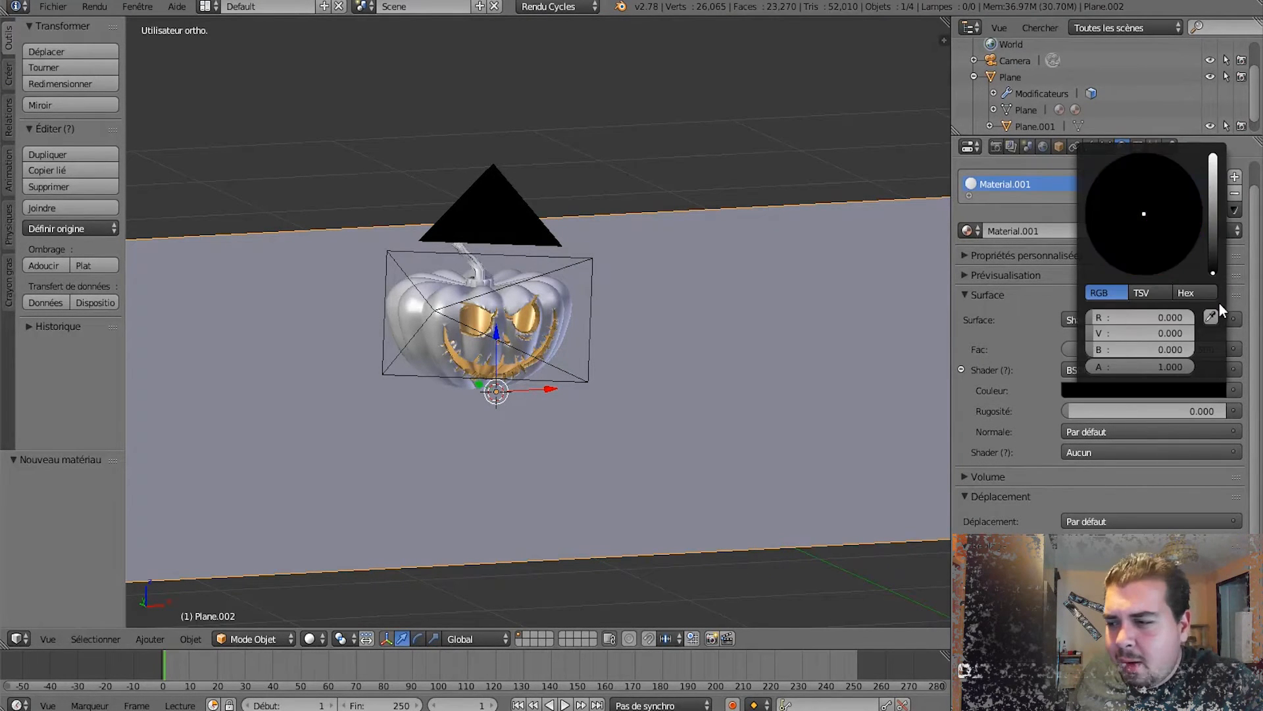
left_click(310, 639)
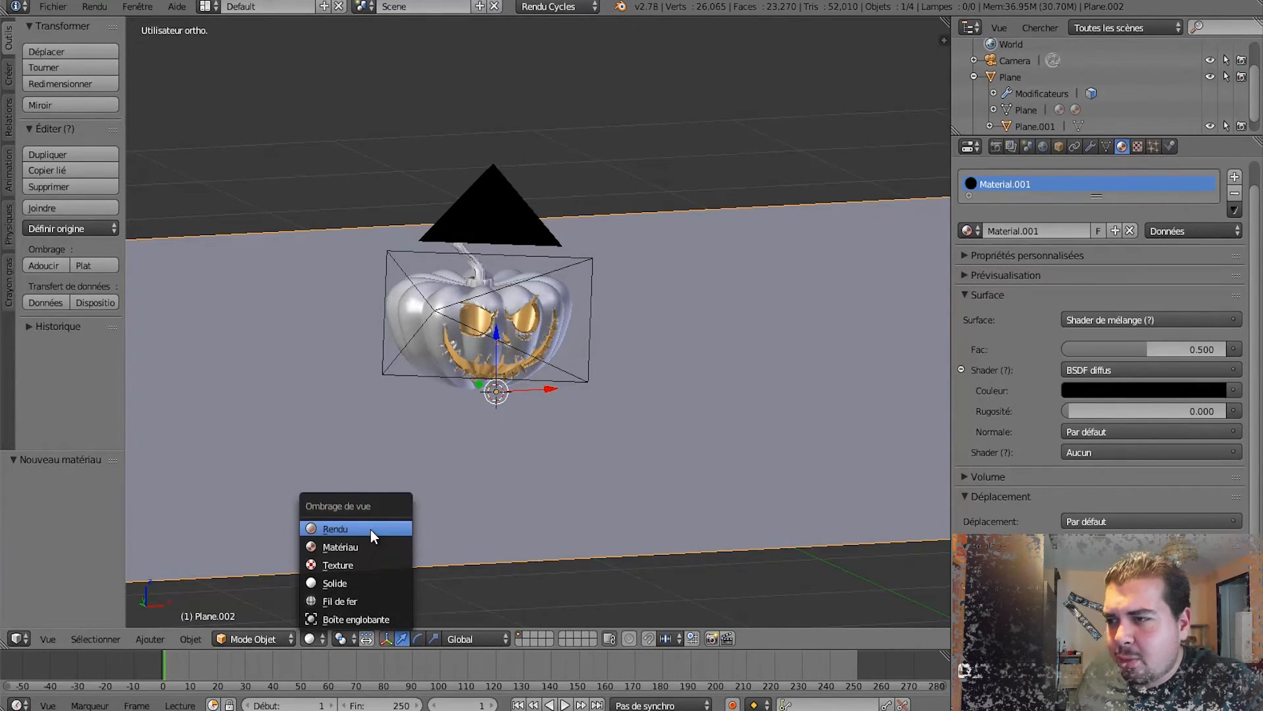
left_click(369, 529)
key("KP_0")
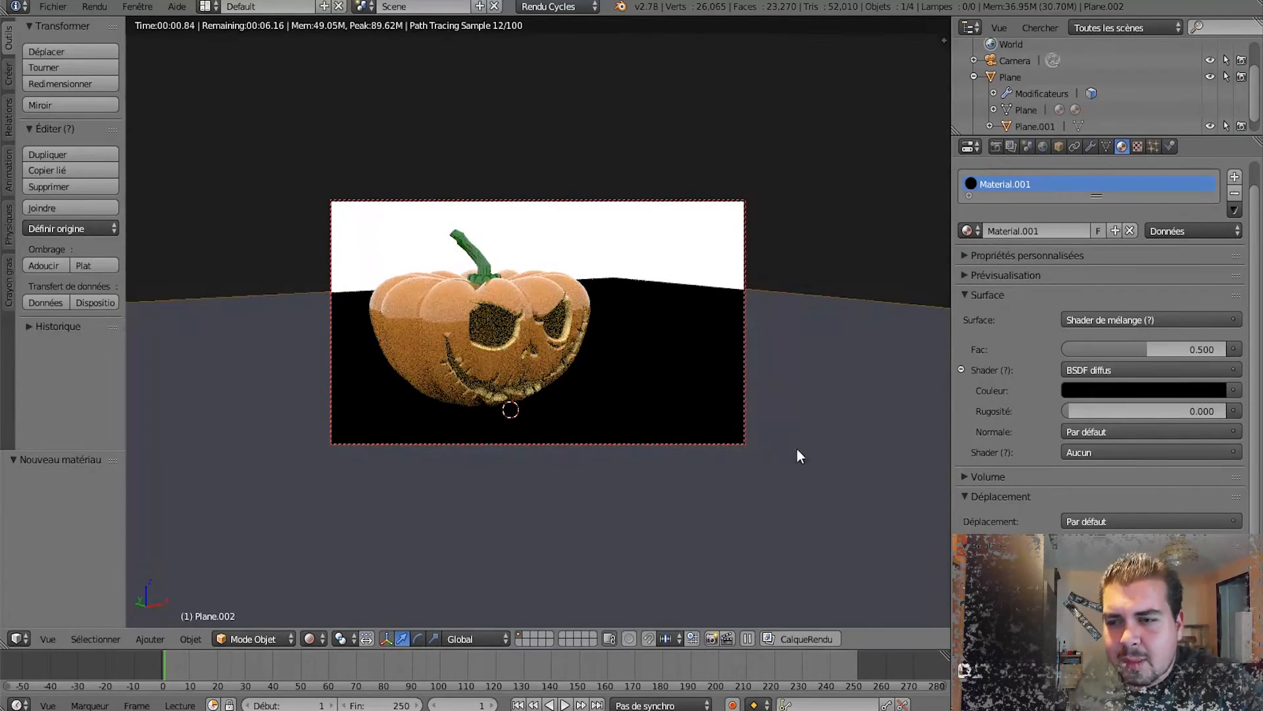
Add a Glossy BSDF as the floor material's second mixed shader and set its roughness to 0.1.
left_click(1079, 451)
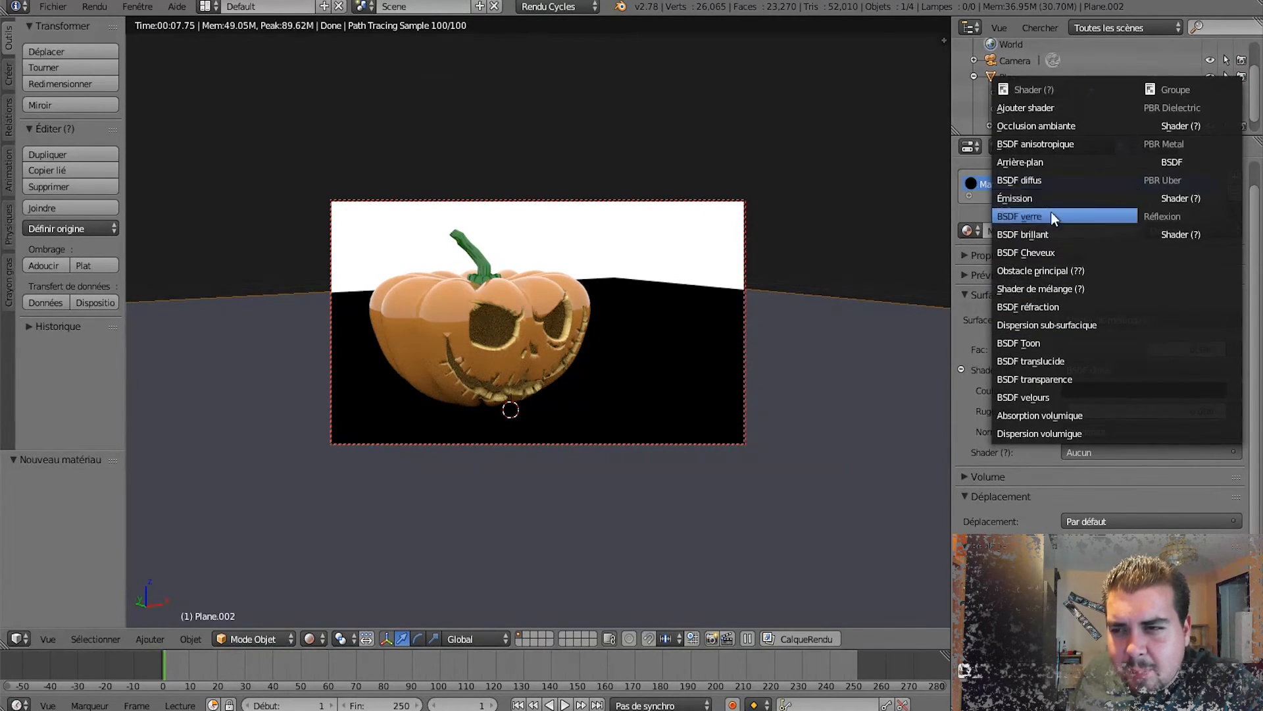
left_click(1048, 227)
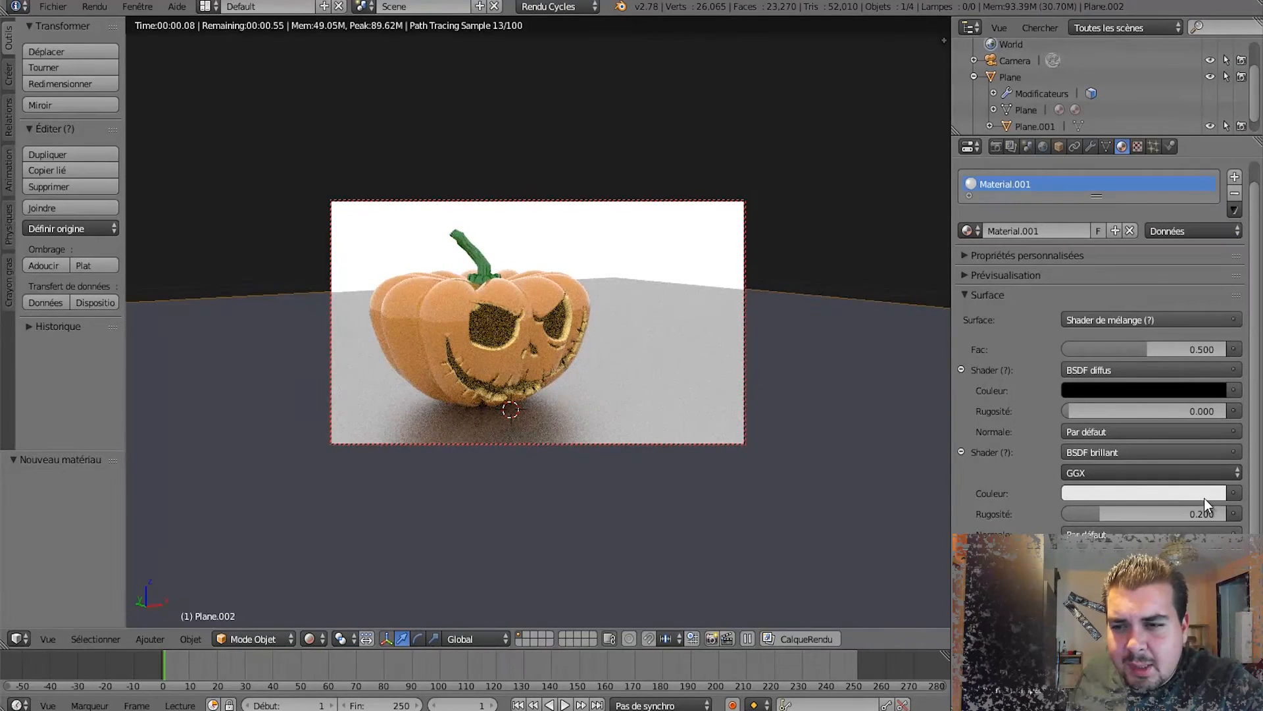
left_click(1162, 510)
type("0.")
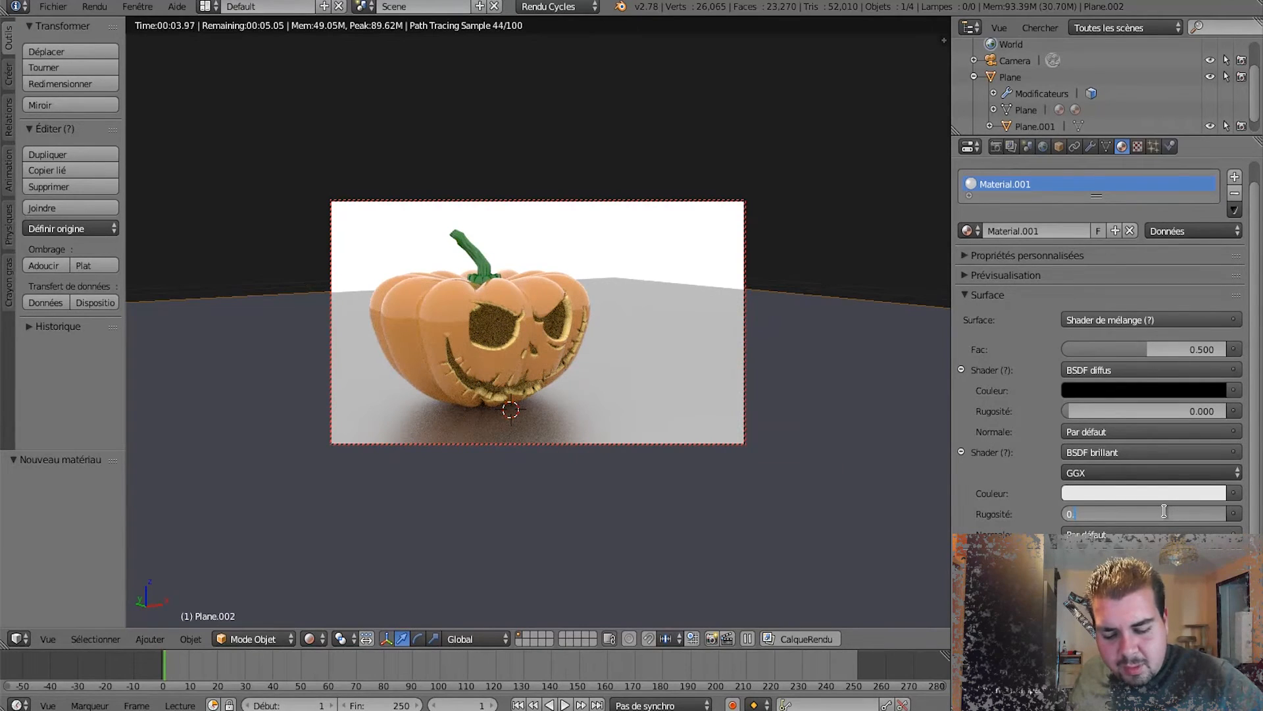
type("1")
key("Return")
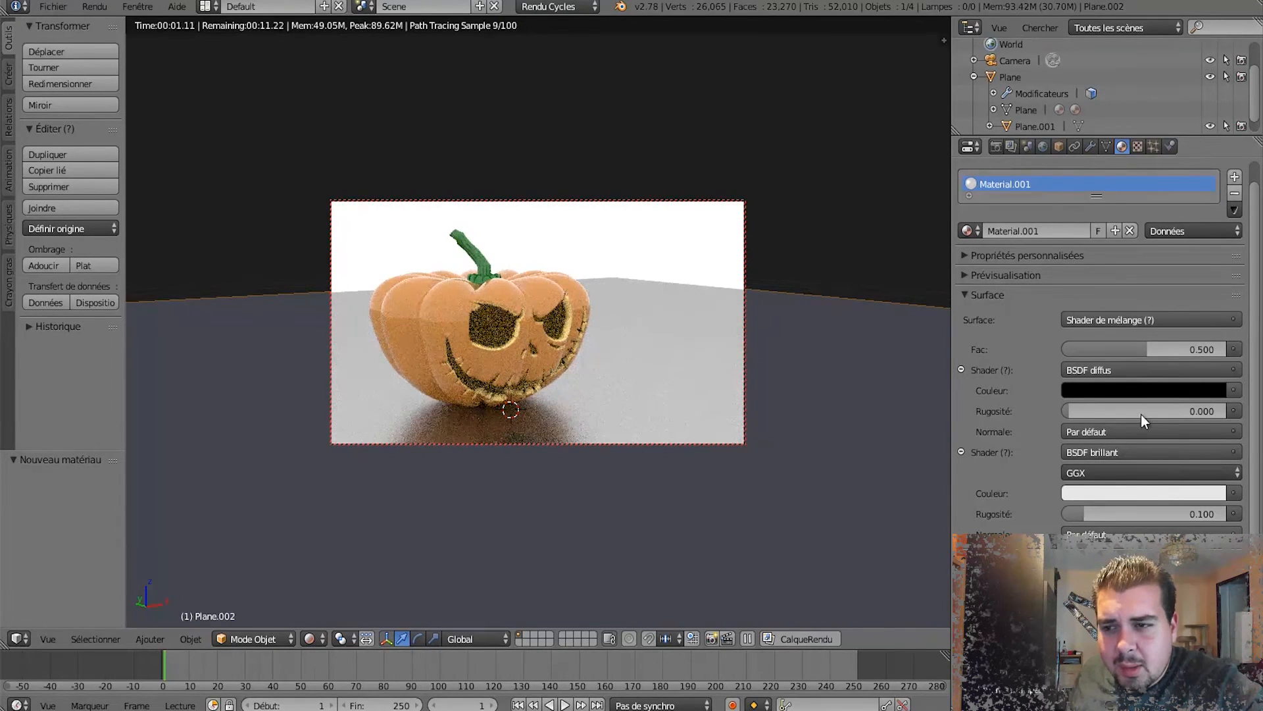
Set the floor material's mix factor to 0.2 and the Glossy BSDF's roughness to 0.8.
left_click(1177, 348)
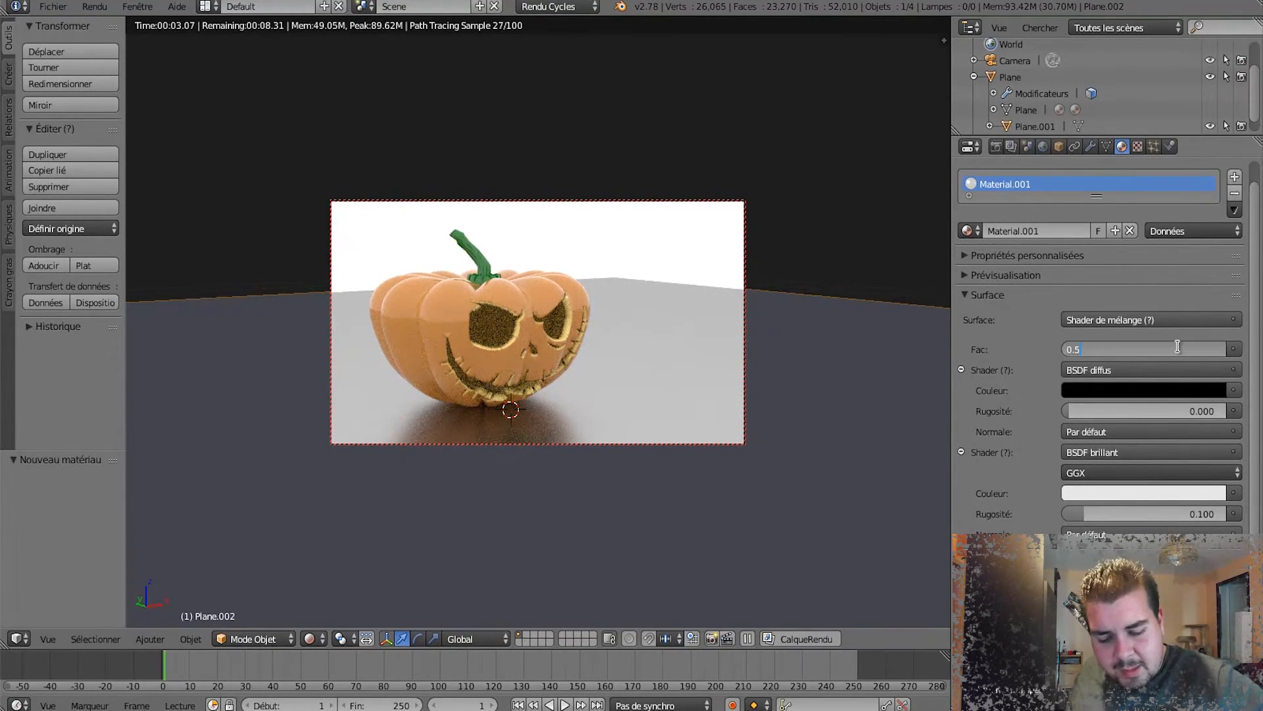
type("0.2")
key("Return")
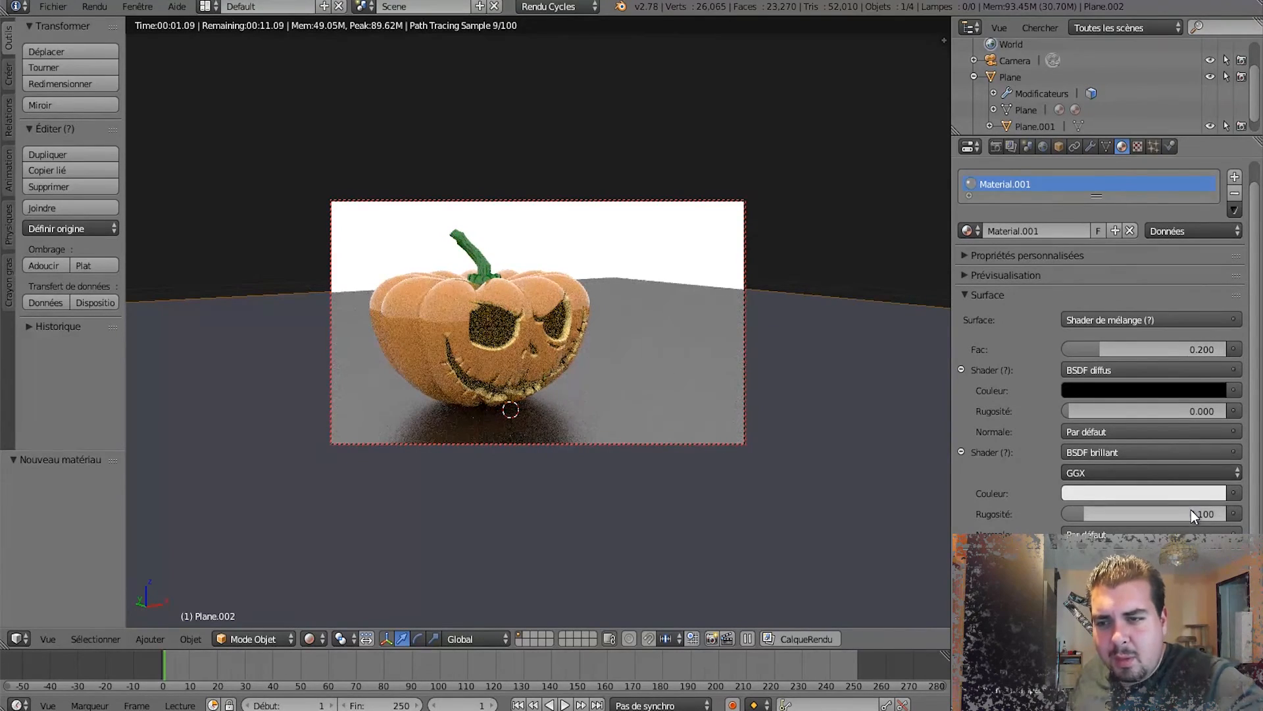
left_click(1191, 512)
type("0.8")
key("Return")
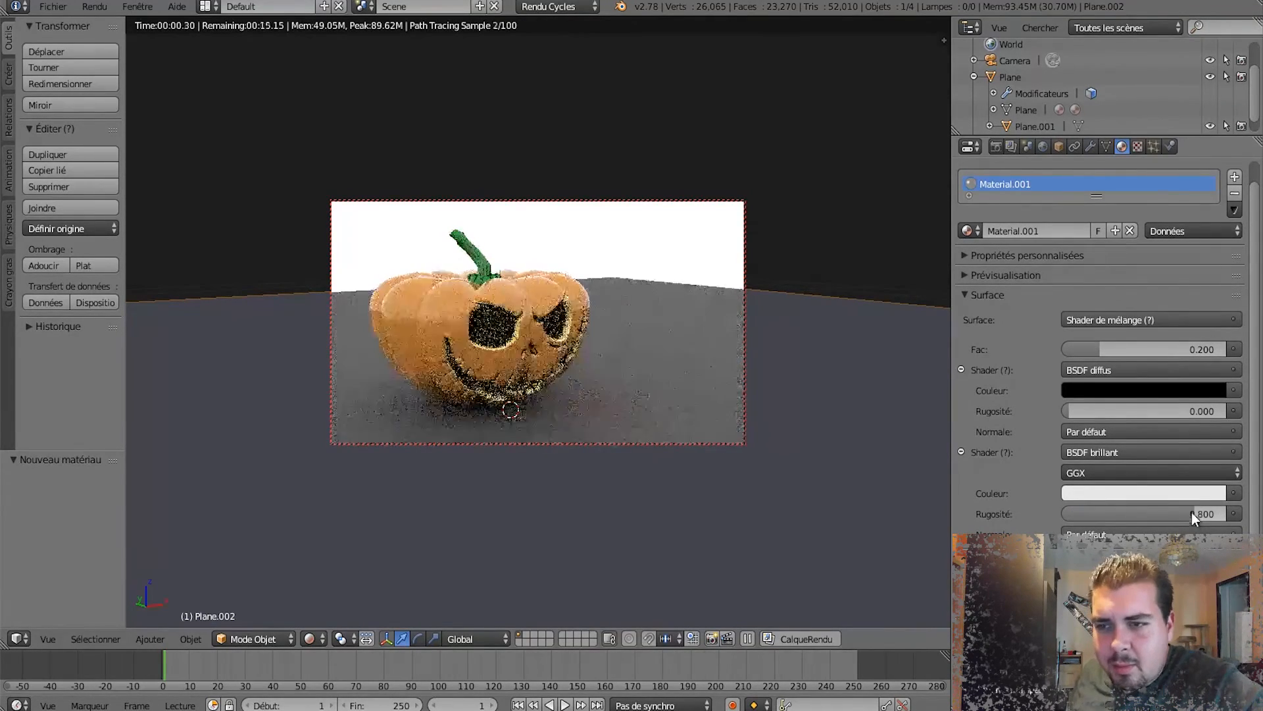
Raise the roughness of the floor's Diffuse BSDF to 0.975.
left_click(1187, 408)
type("0.22")
key("Return")
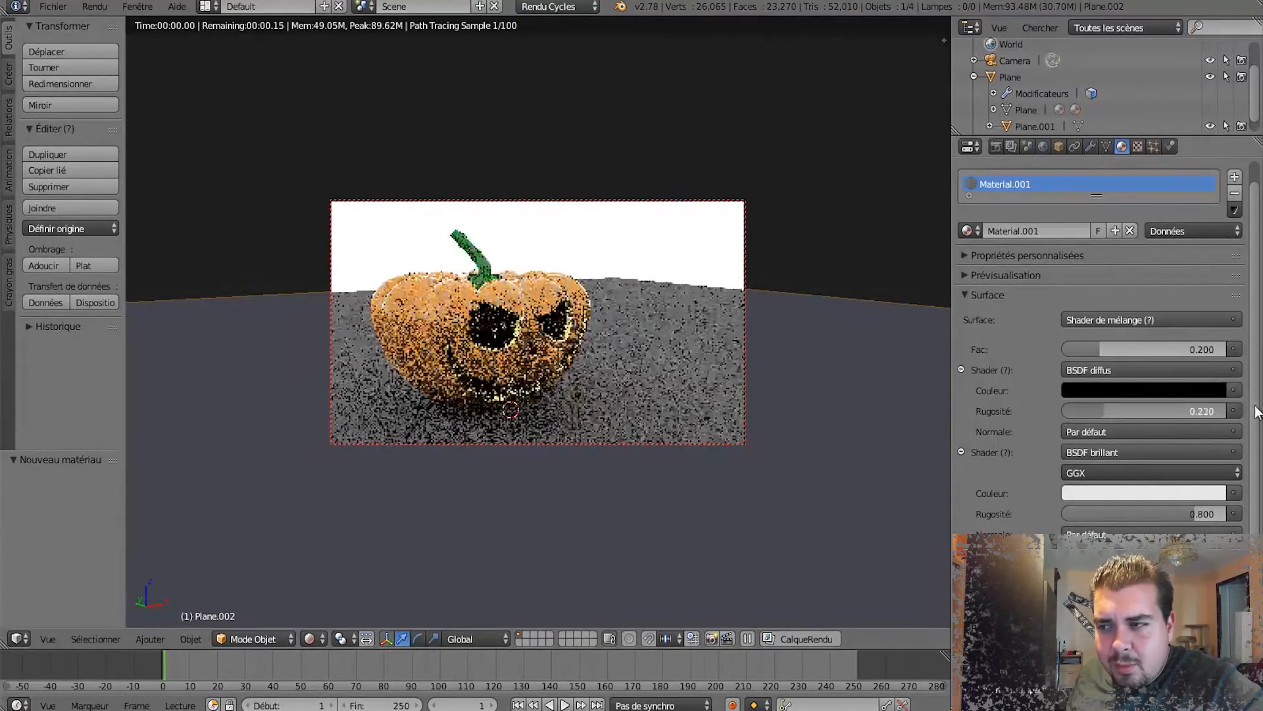
left_click_drag(1256, 411, 1208, 412)
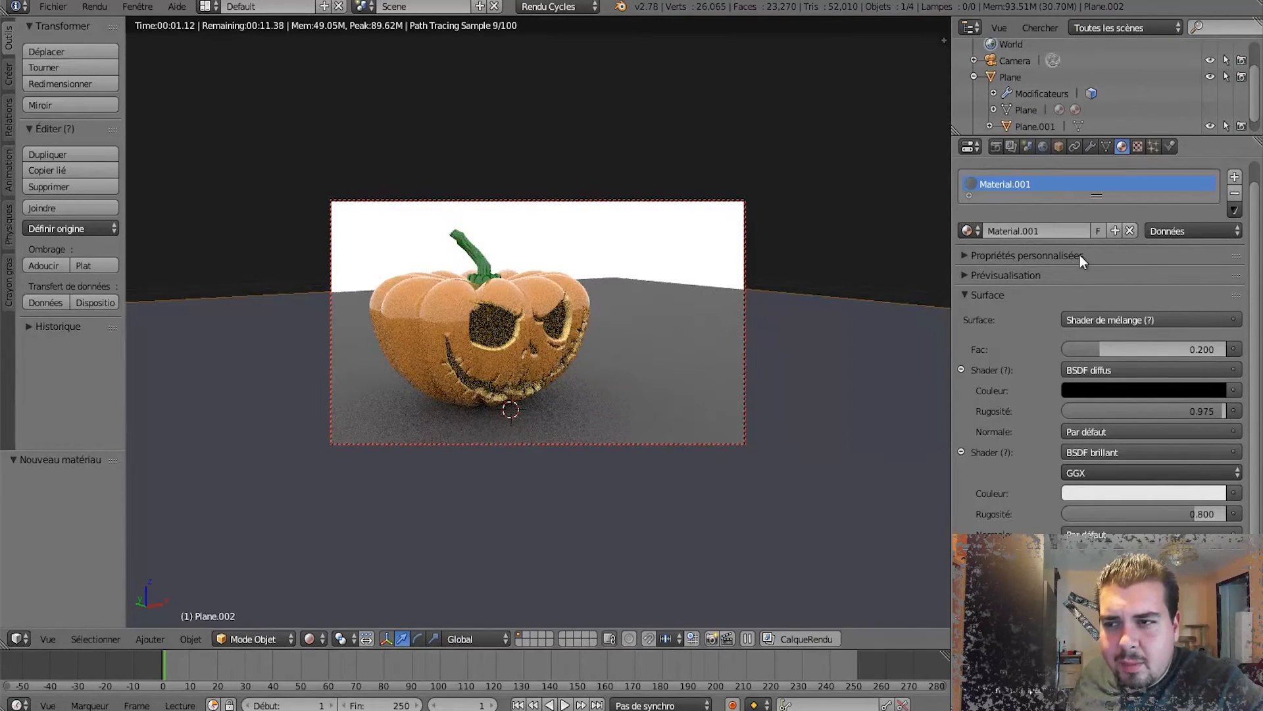
Remove the HDR world from the scene and create a new world with a black background colour.
left_click(1042, 145)
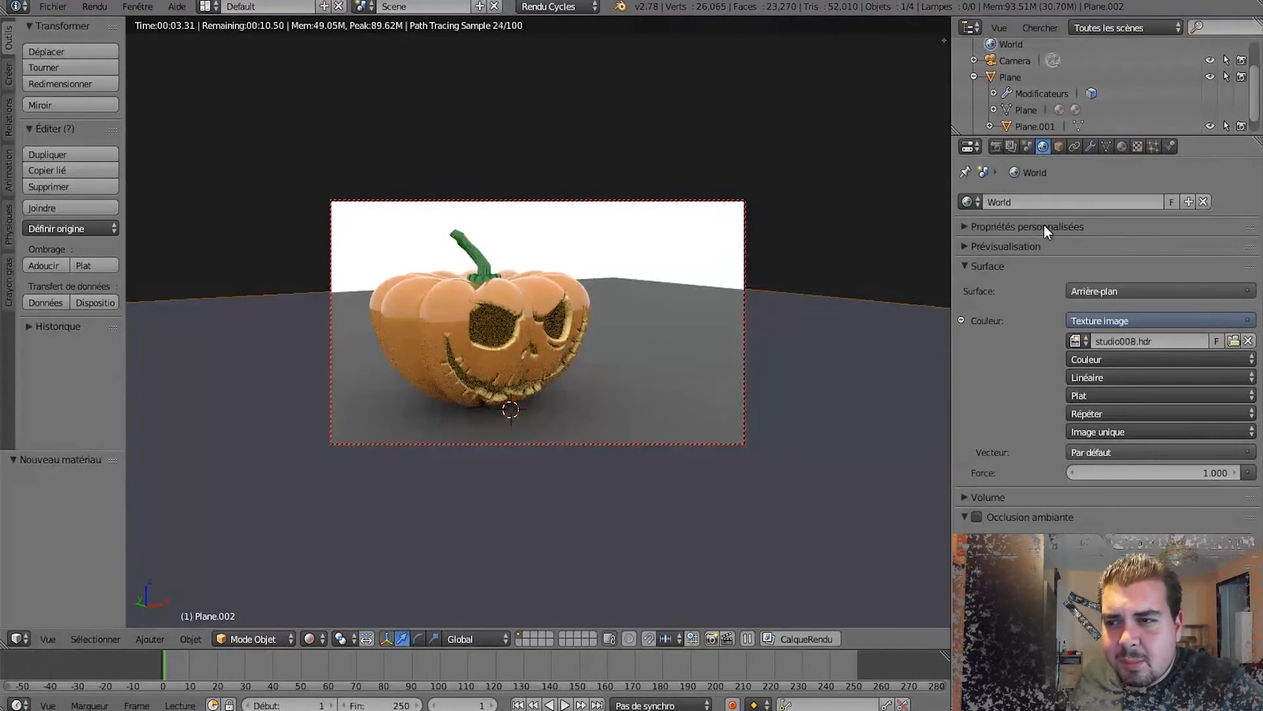
left_click(1203, 202)
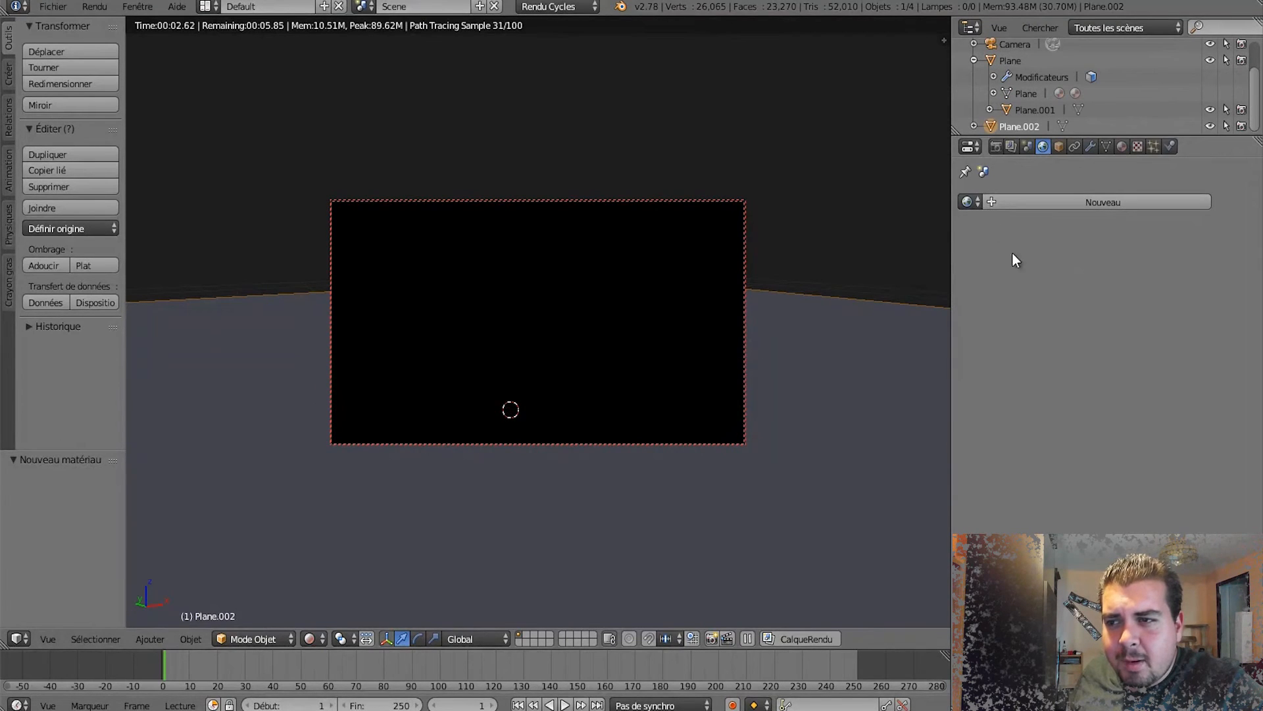
left_click(977, 201)
left_click(1053, 205)
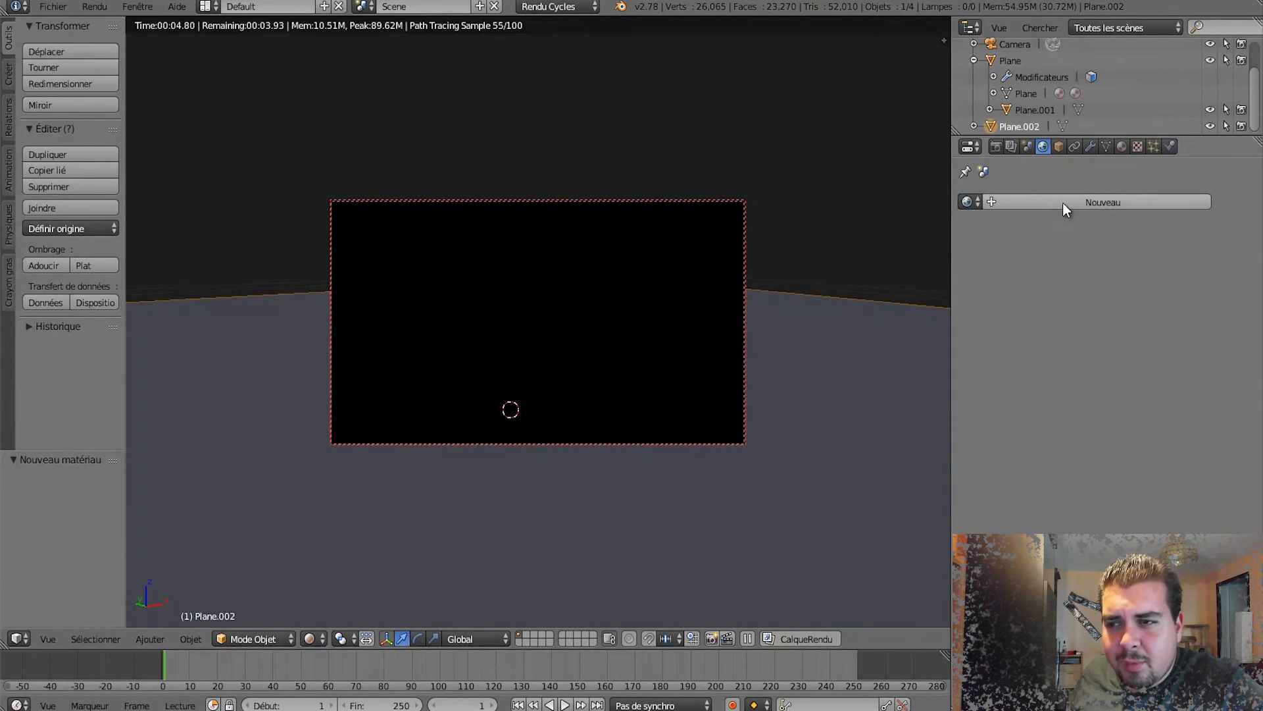
left_click(1063, 203)
left_click(1170, 319)
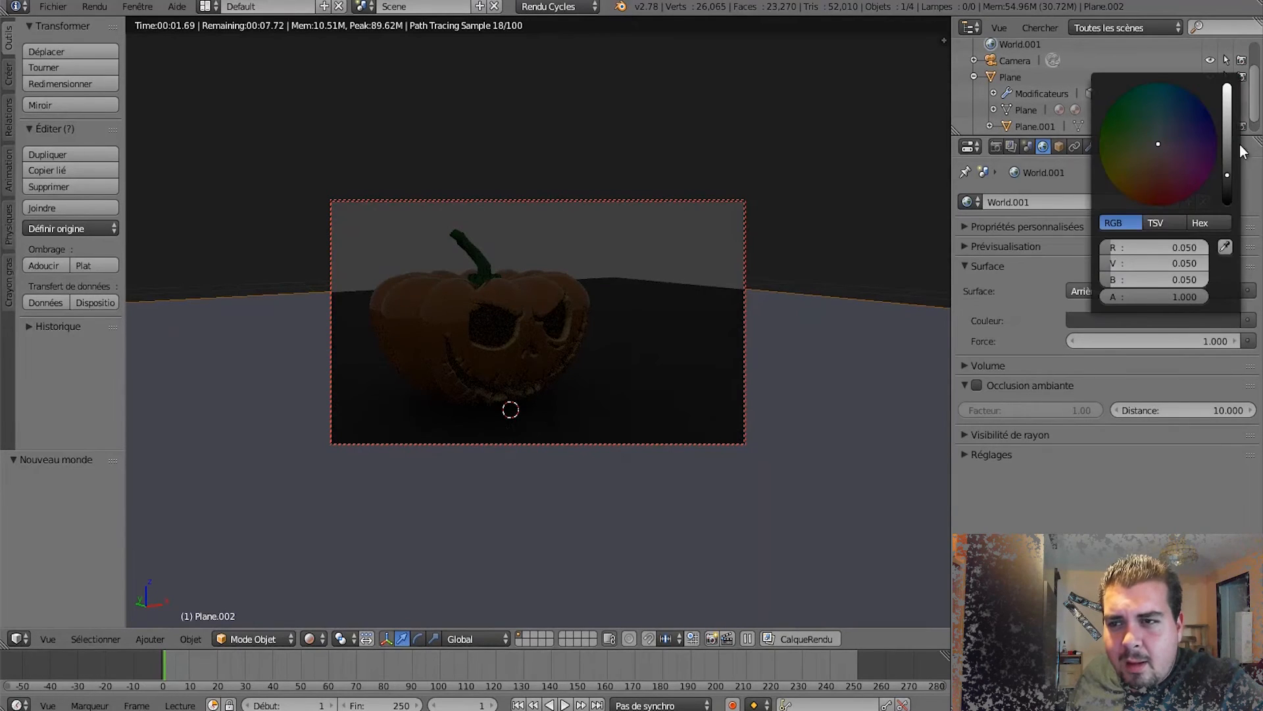
left_click_drag(1227, 173, 1232, 230)
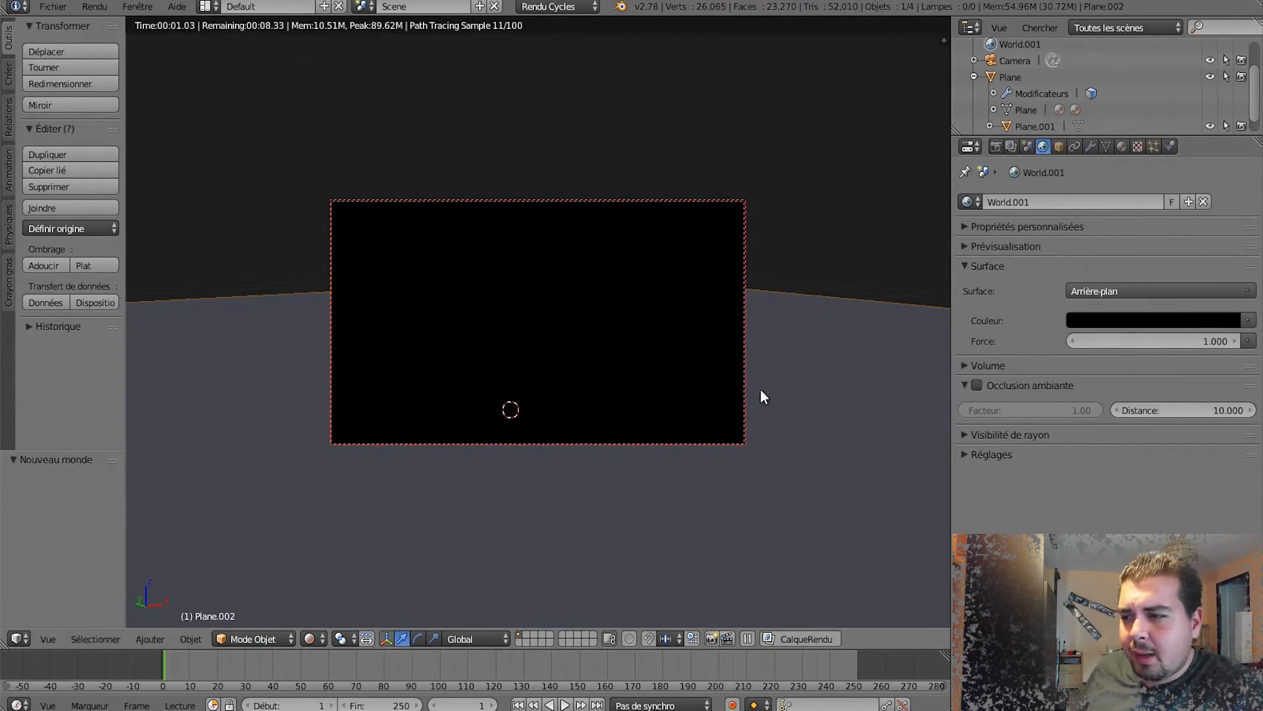
Switch the viewport to solid shading and deselect every object in the scene.
left_click(309, 638)
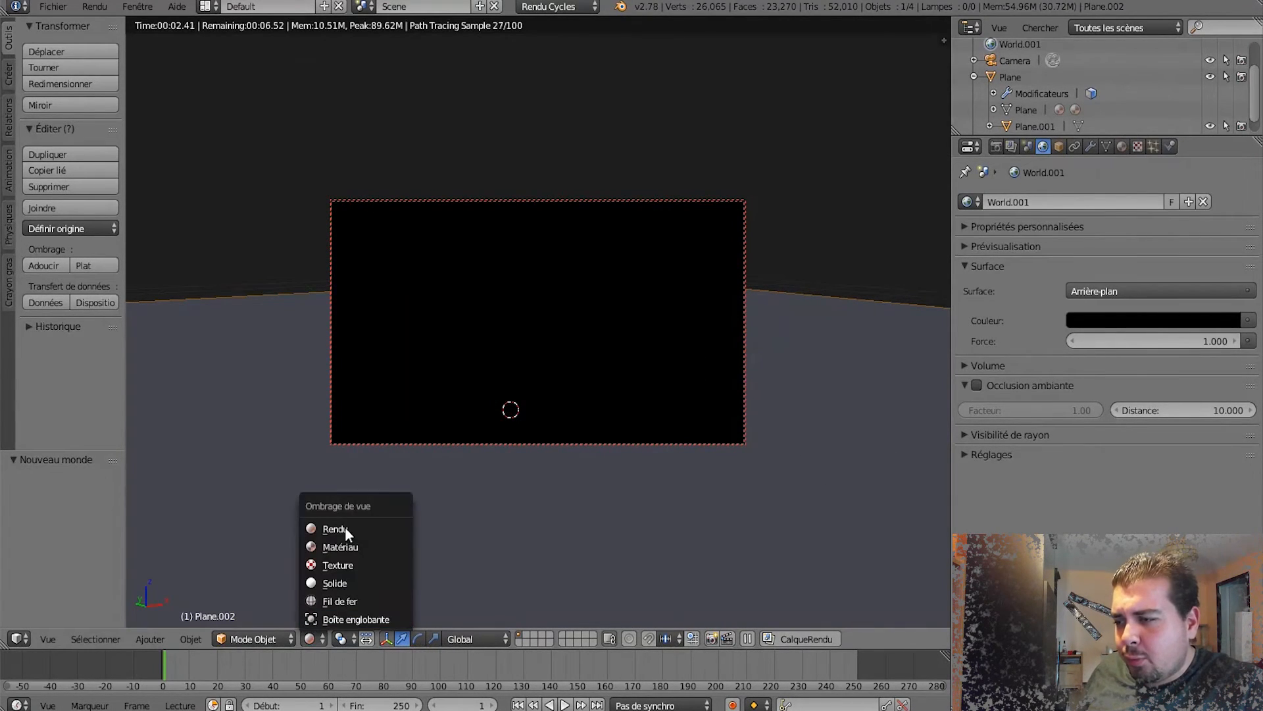
left_click(340, 581)
right_click(496, 334)
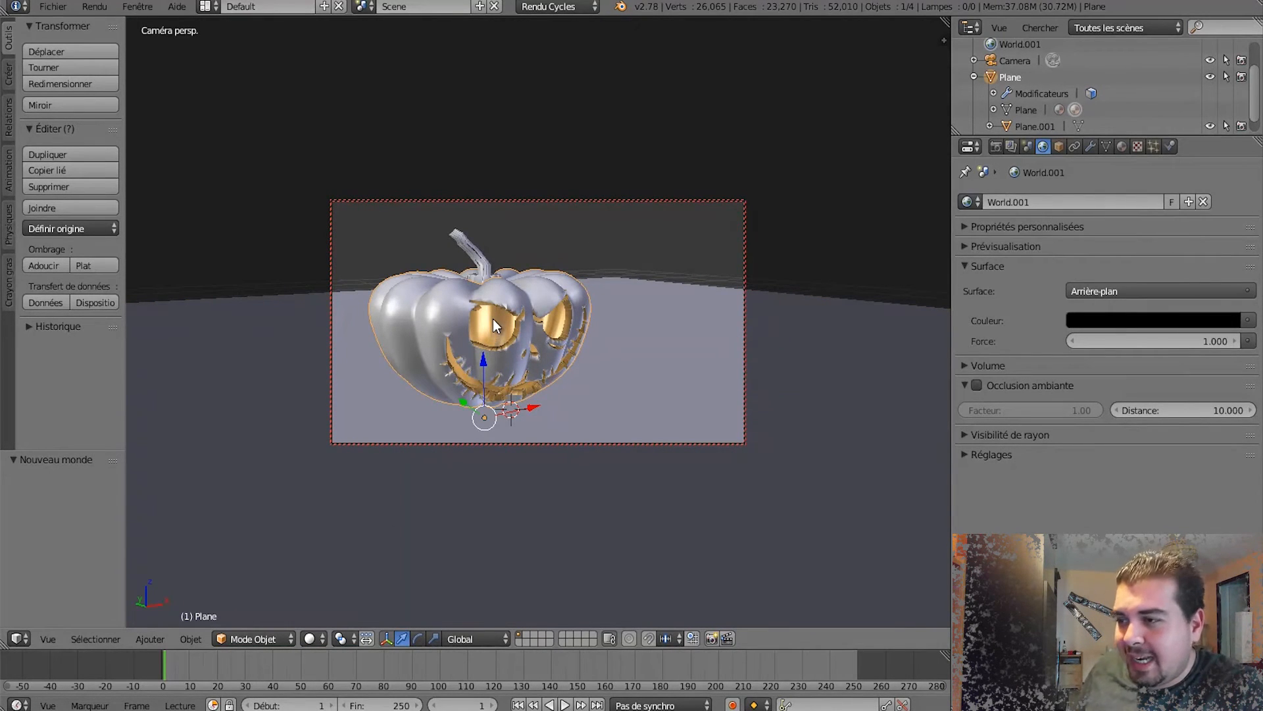
key("Tab")
key("Tab")
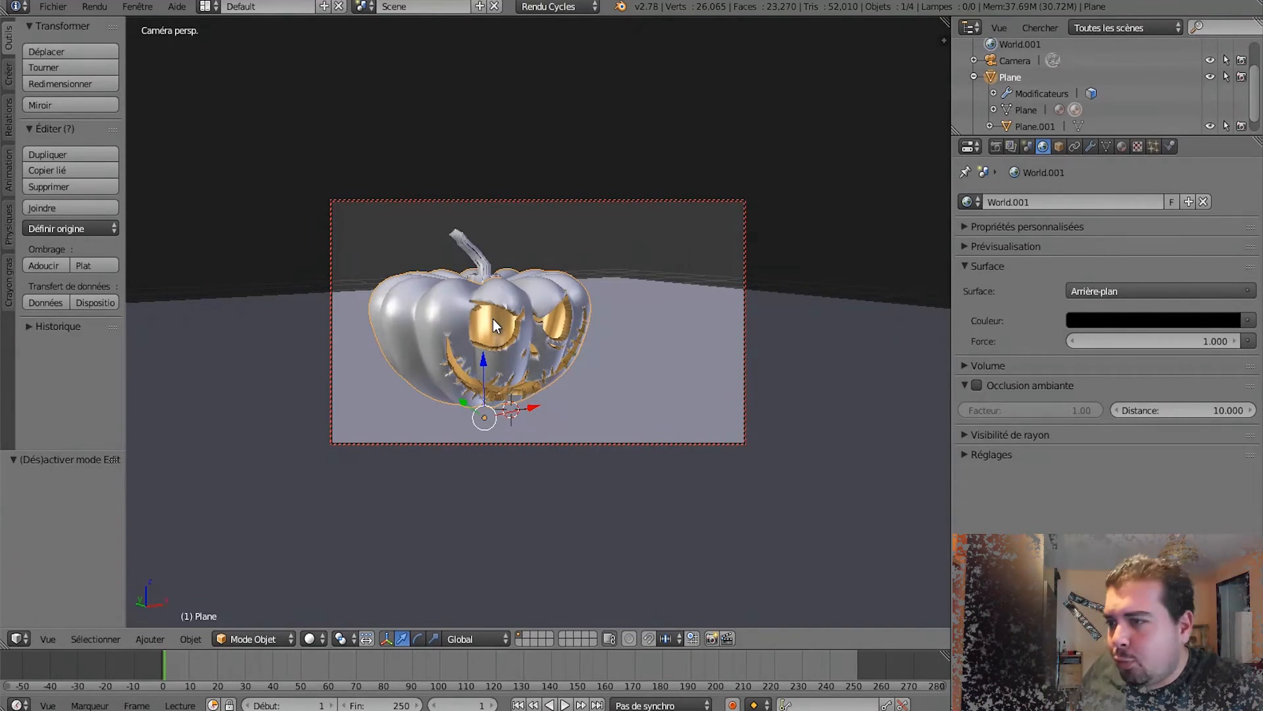
key("a")
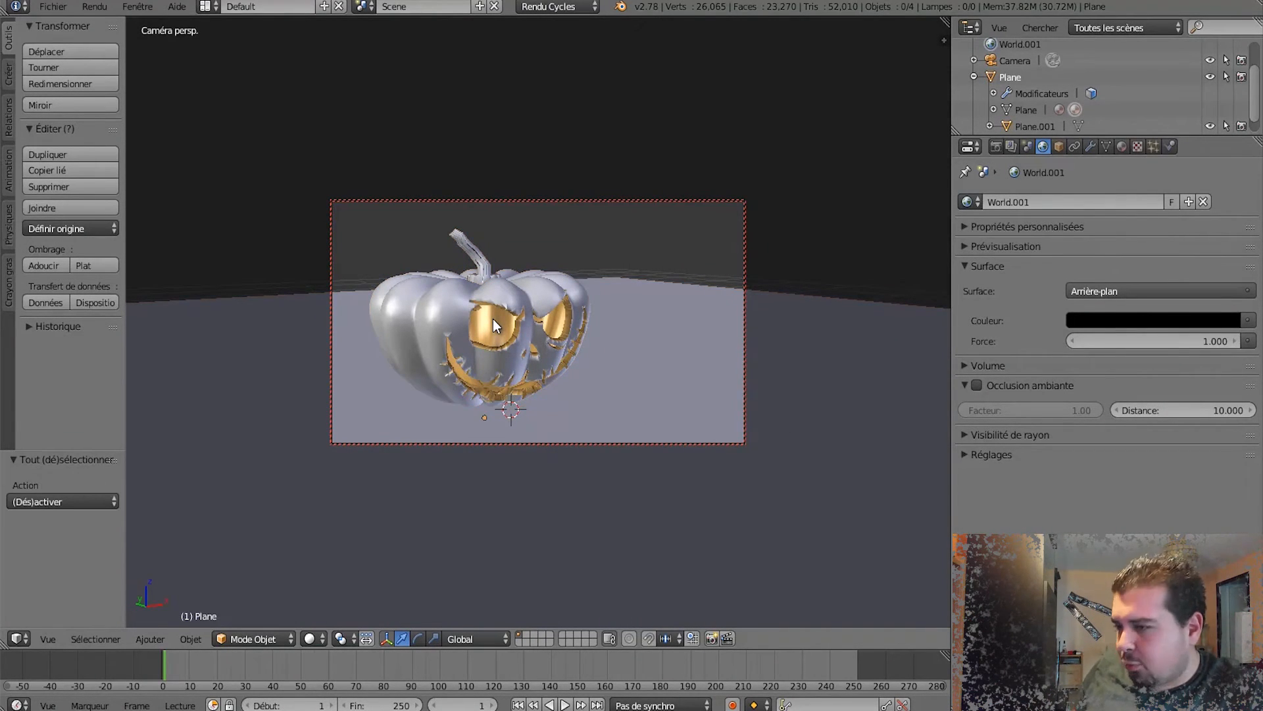
Add a point lamp at the pumpkin and raise it about 0.245 along Z into the pumpkin's interior.
key("shift+a")
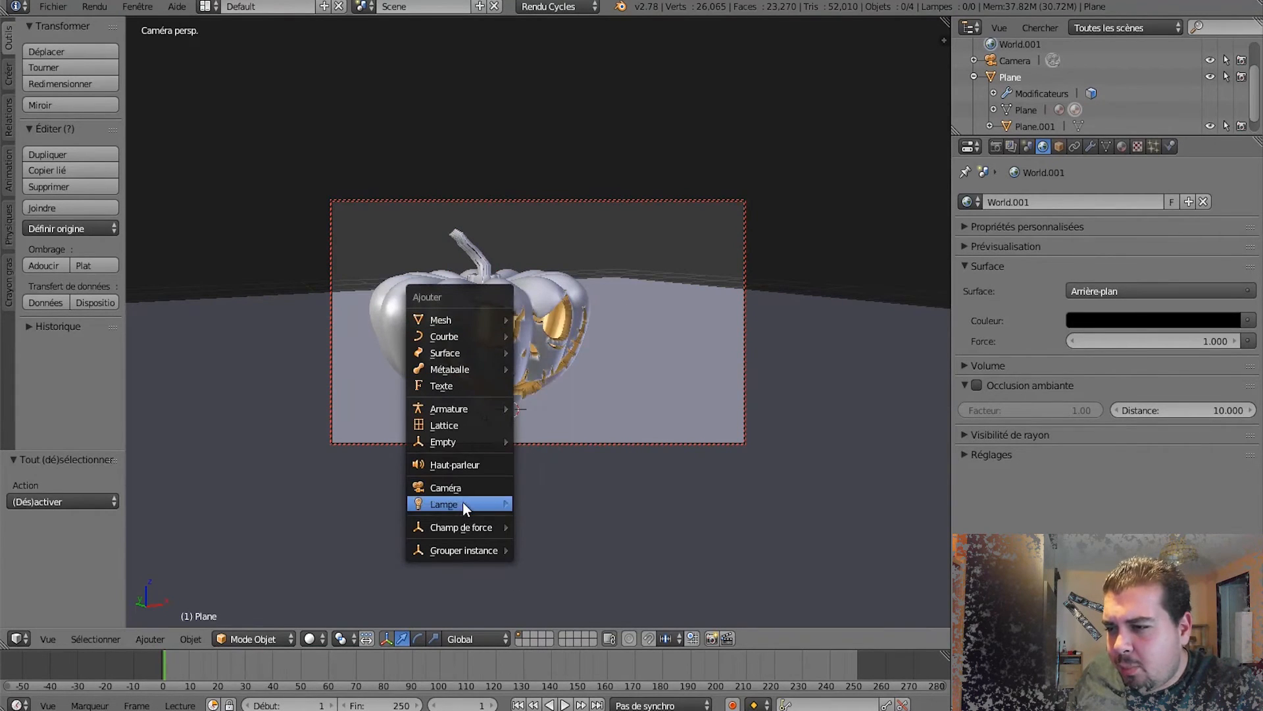
mouse_move(463, 503)
left_click(590, 504)
key("g")
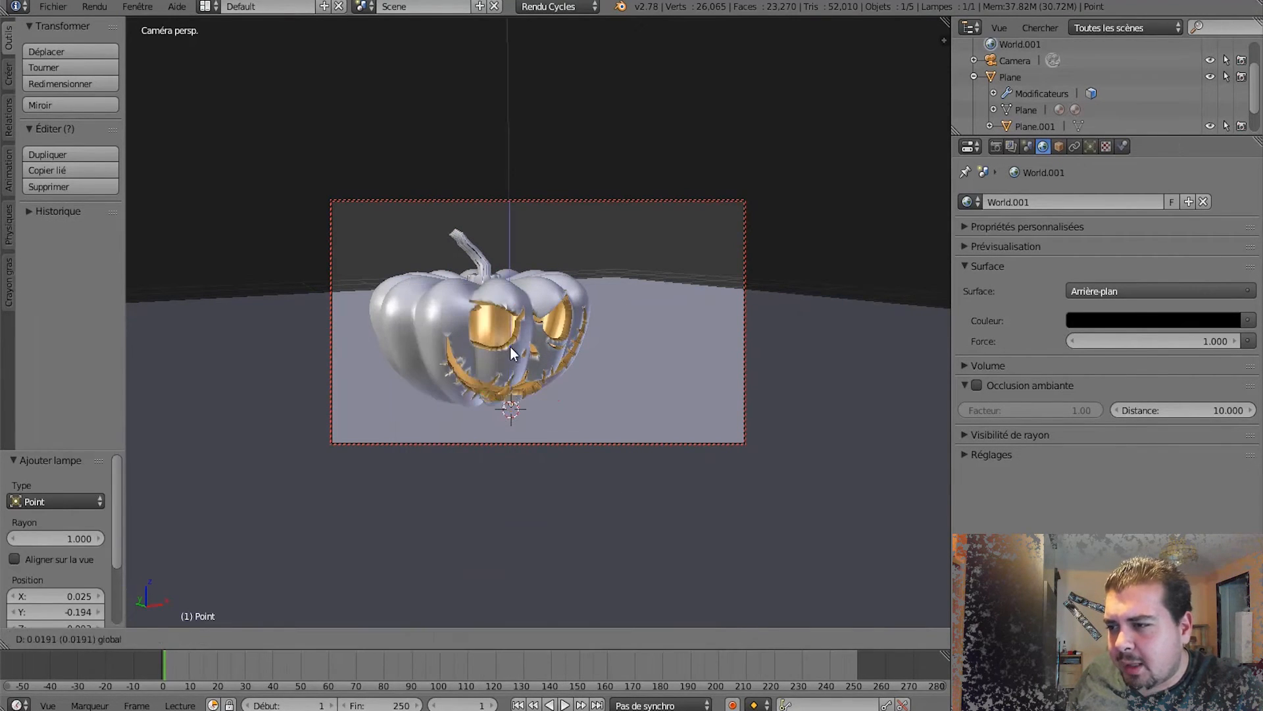
left_click(506, 289)
Raise the point lamp about 0.034 more along Z and show the rendered preview through the camera.
mouse_move(507, 358)
middle_mouse_down()
mouse_move(560, 433)
mouse_move(519, 340)
middle_mouse_up()
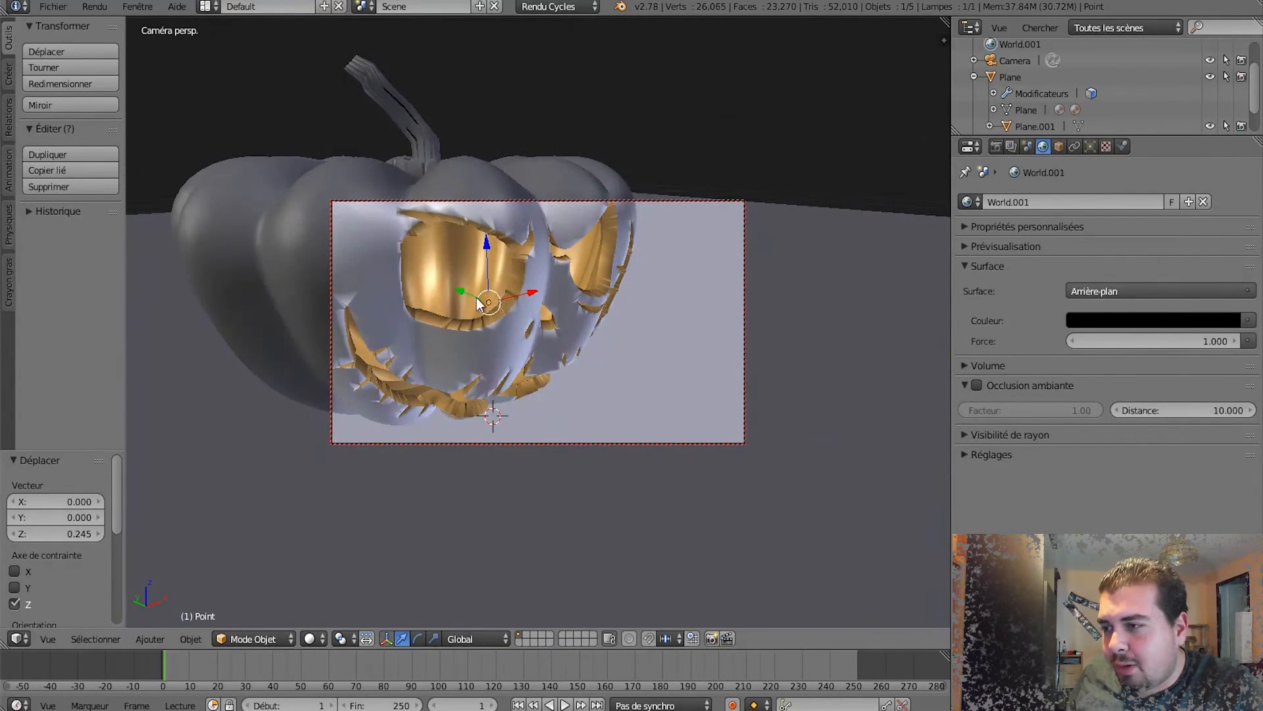
left_click_drag(460, 287, 449, 231)
key("KP_5")
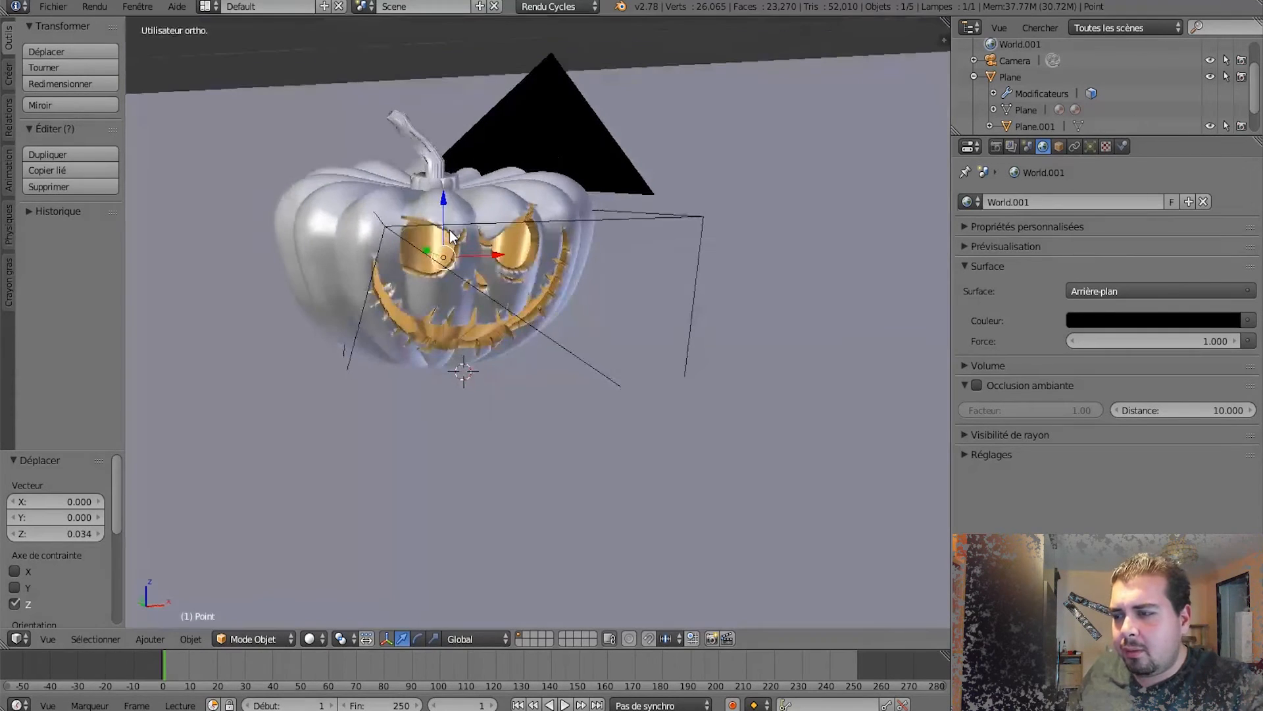
key("KP_0")
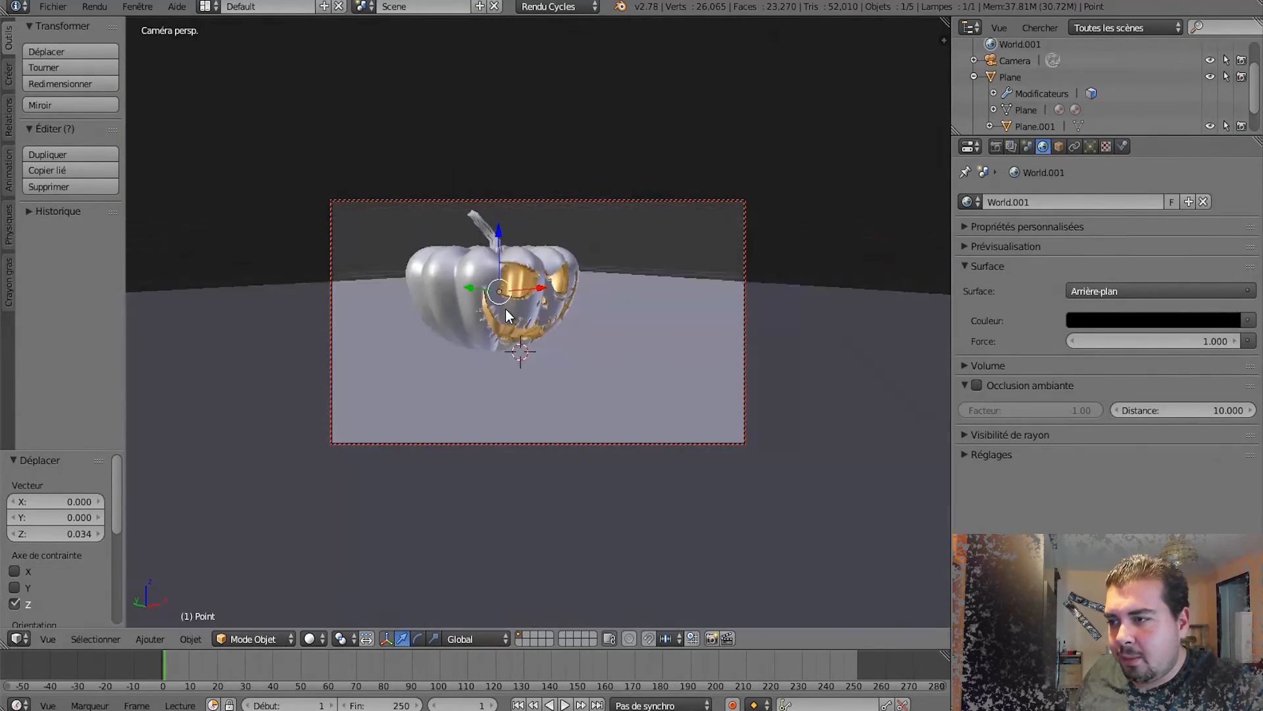
mouse_move(505, 309)
middle_mouse_down()
mouse_move(492, 341)
mouse_move(504, 323)
middle_mouse_up()
scroll(501, 309, "up", 2)
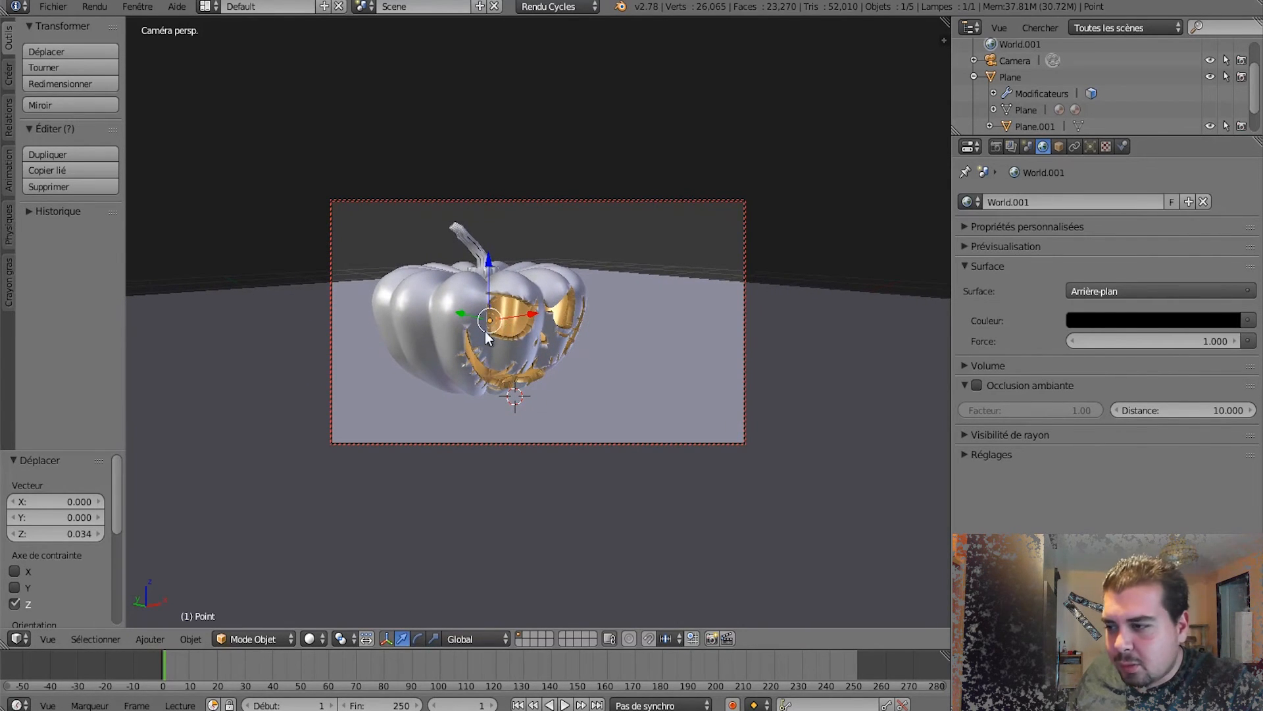
left_click(309, 638)
left_click(350, 522)
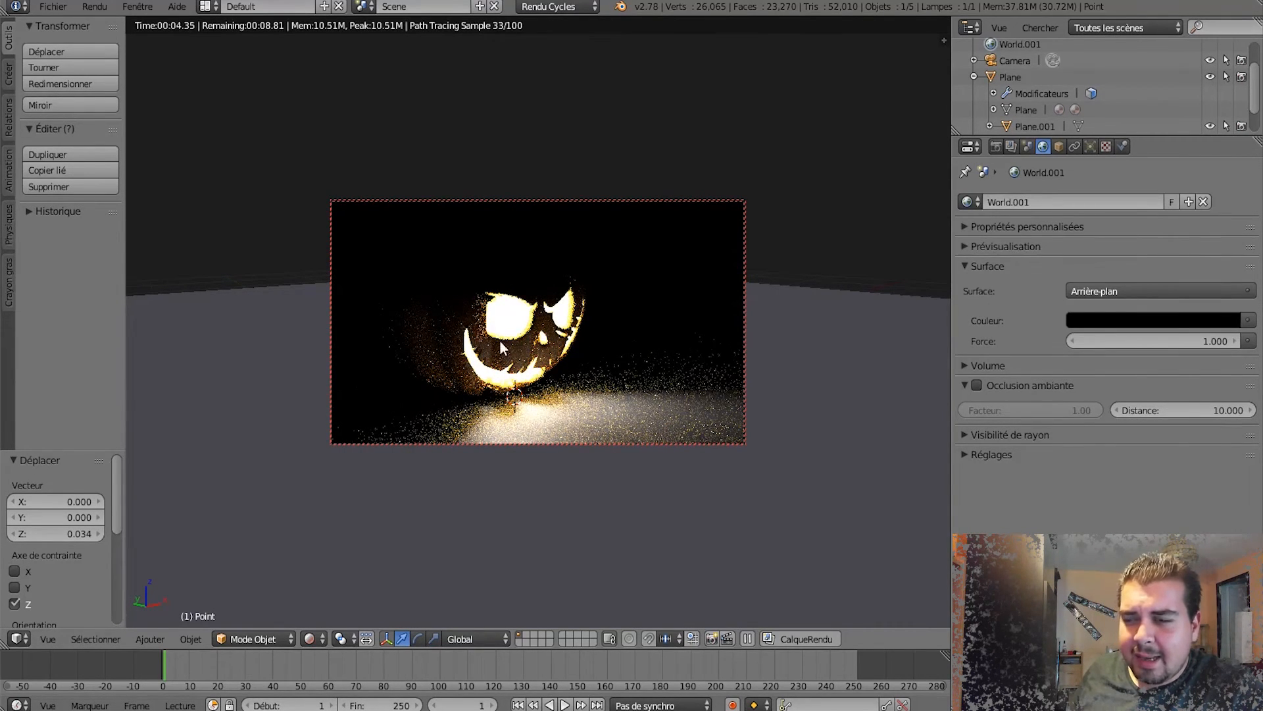
middle_click_drag(599, 380, 564, 369)
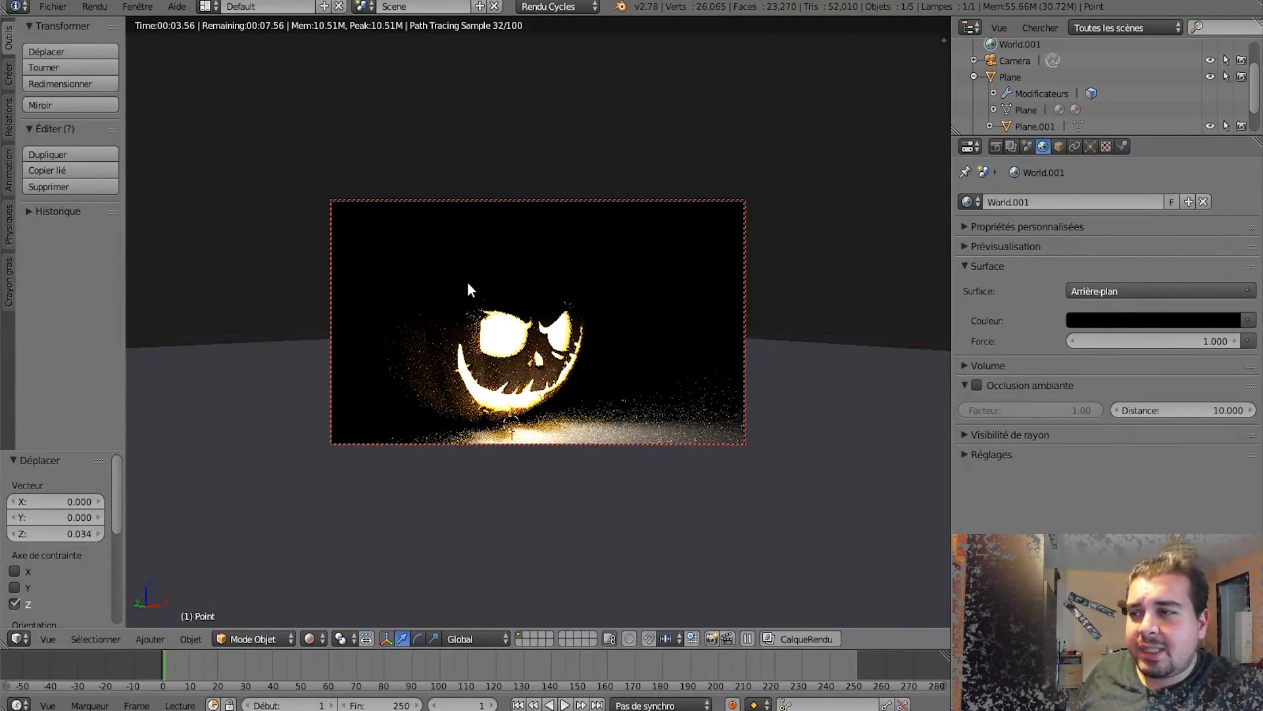
Add a plane above the pumpkin and give it a new material with an Emission surface shader.
key("shift+a")
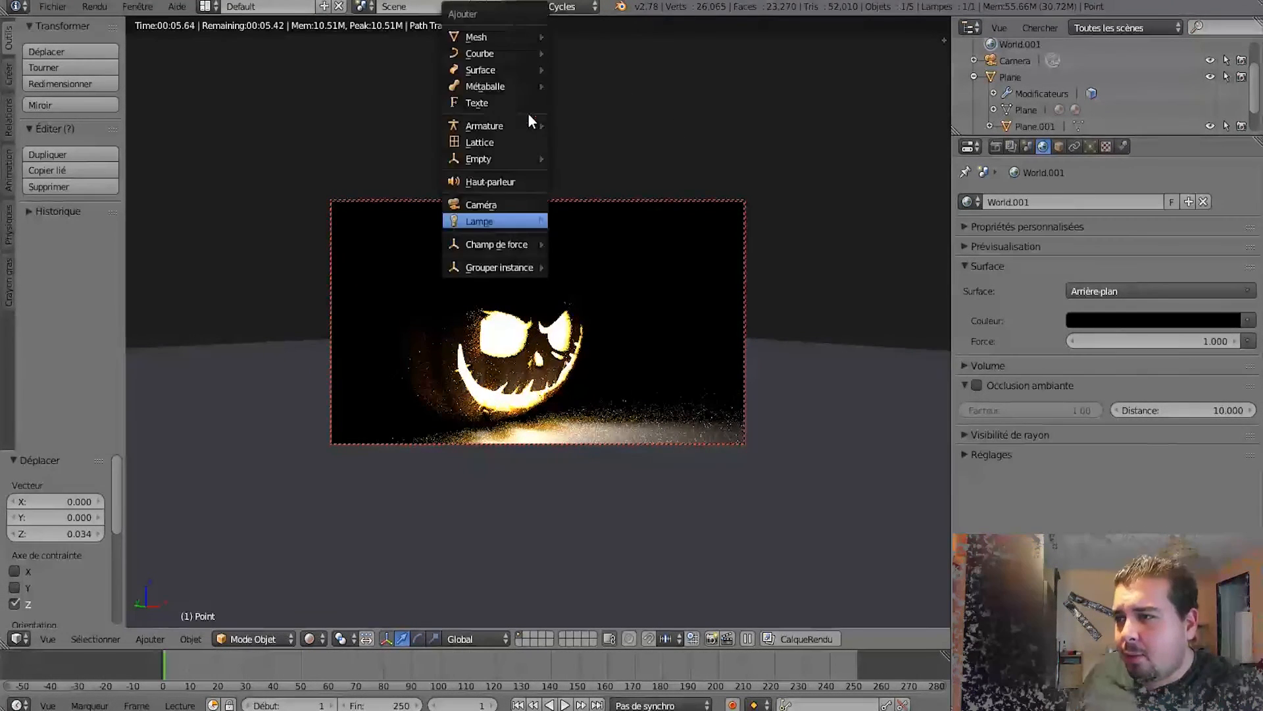
mouse_move(497, 38)
left_click(579, 37)
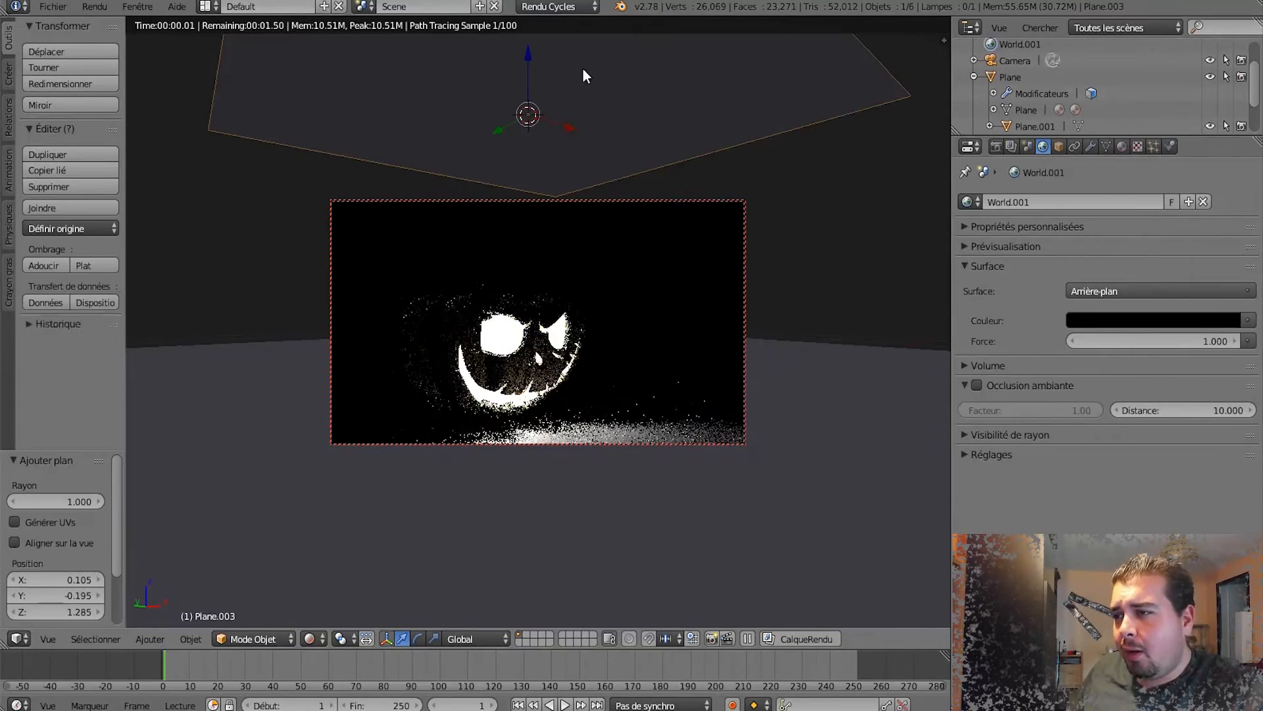
left_click(1121, 146)
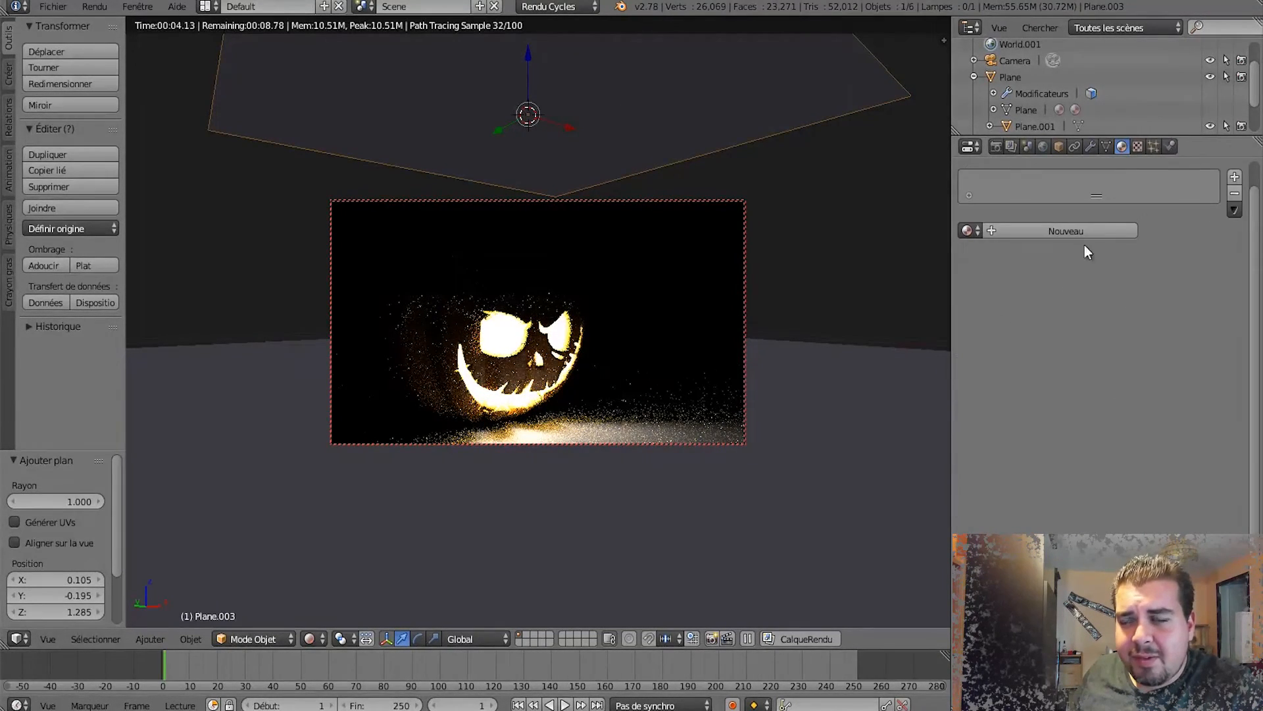
left_click(1069, 231)
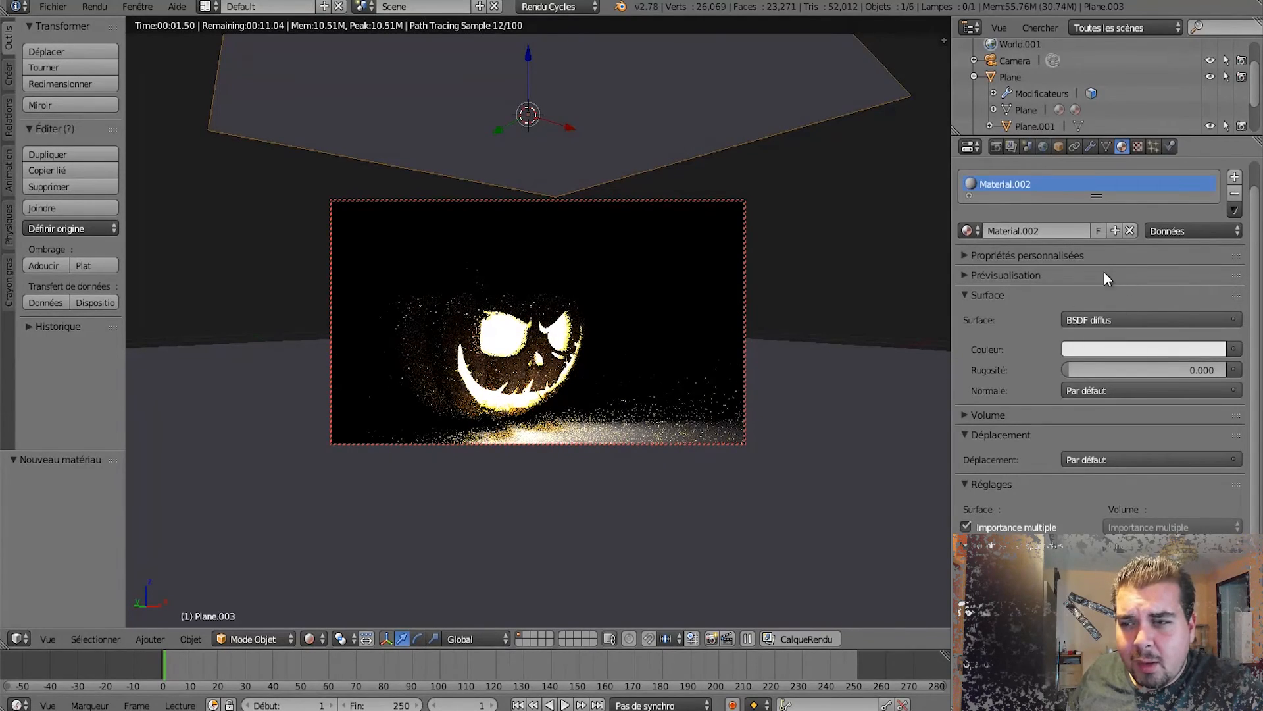
left_click(1105, 320)
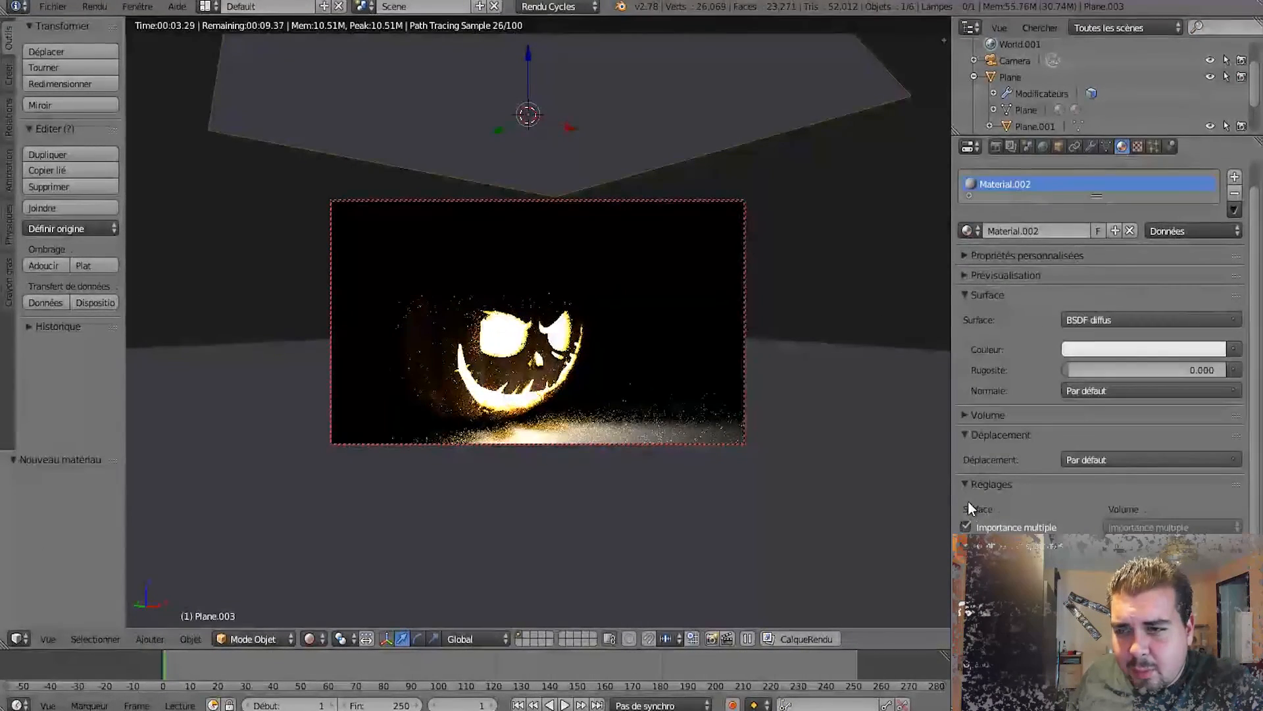
left_click(1105, 324)
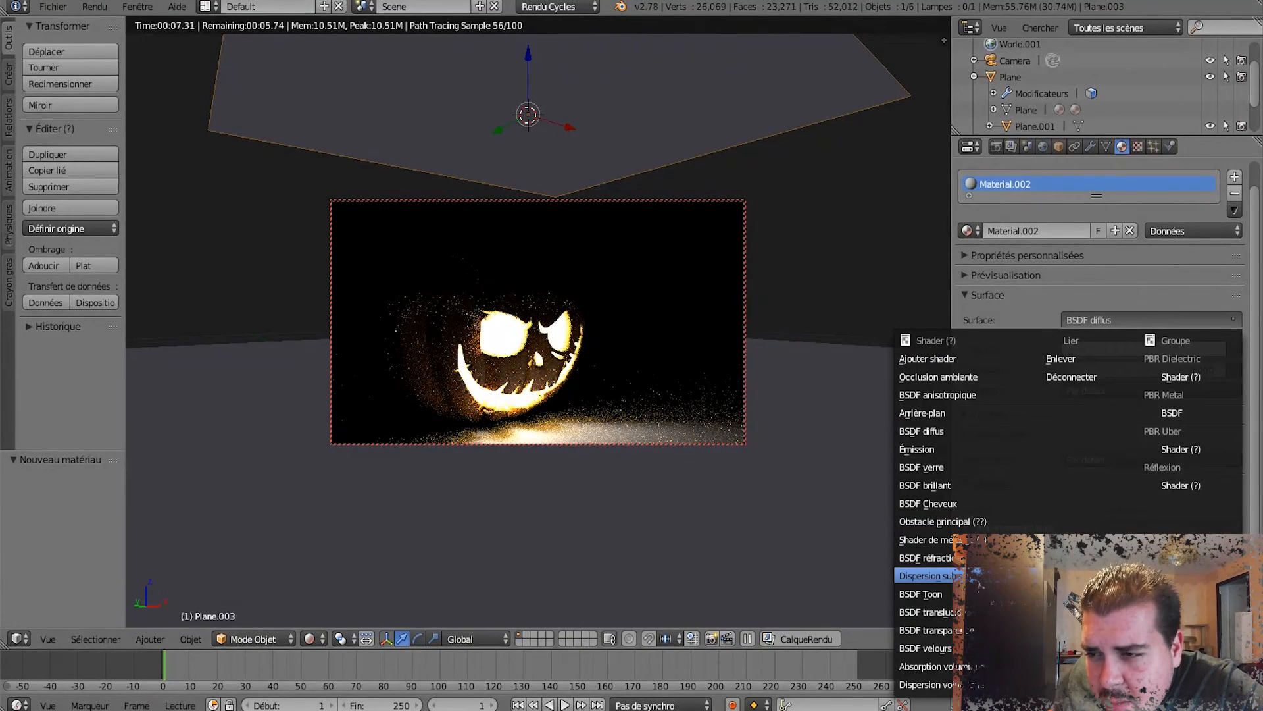
left_click(929, 450)
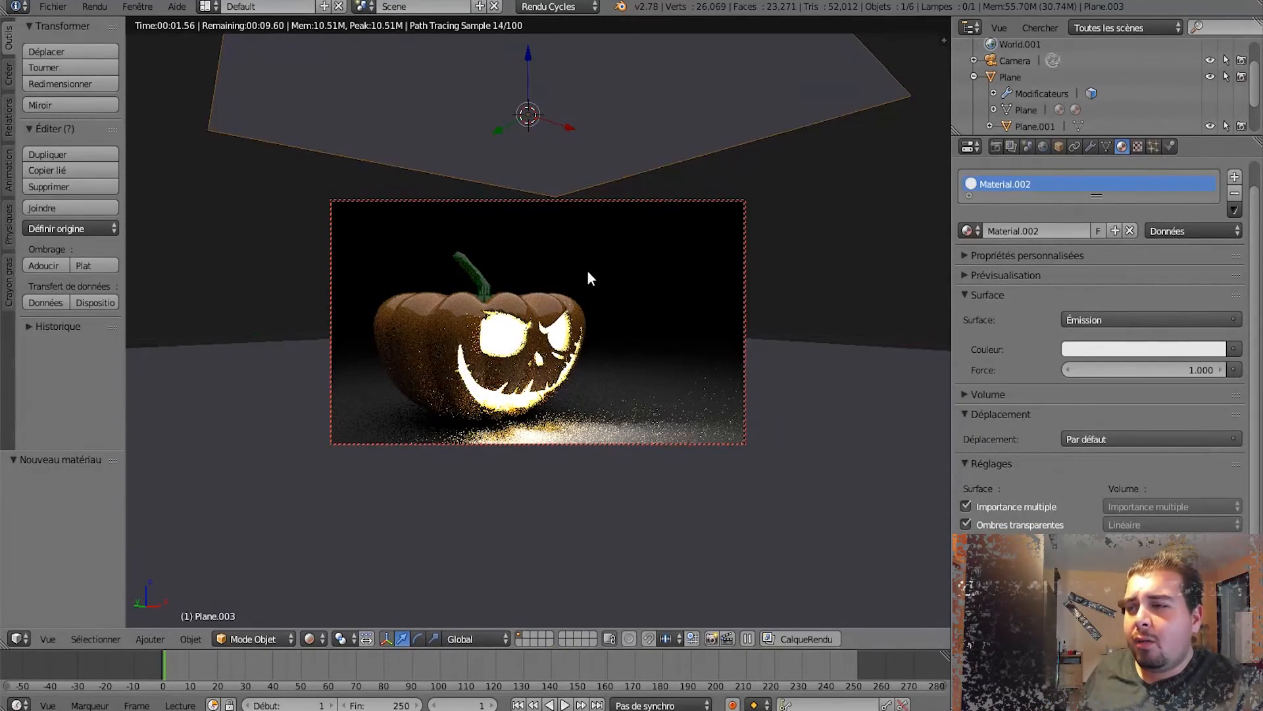
Try an emission strength of 0.5 on the overhead plane's material and settle on 0.1.
left_click(1158, 370)
type("0.5")
key("Return")
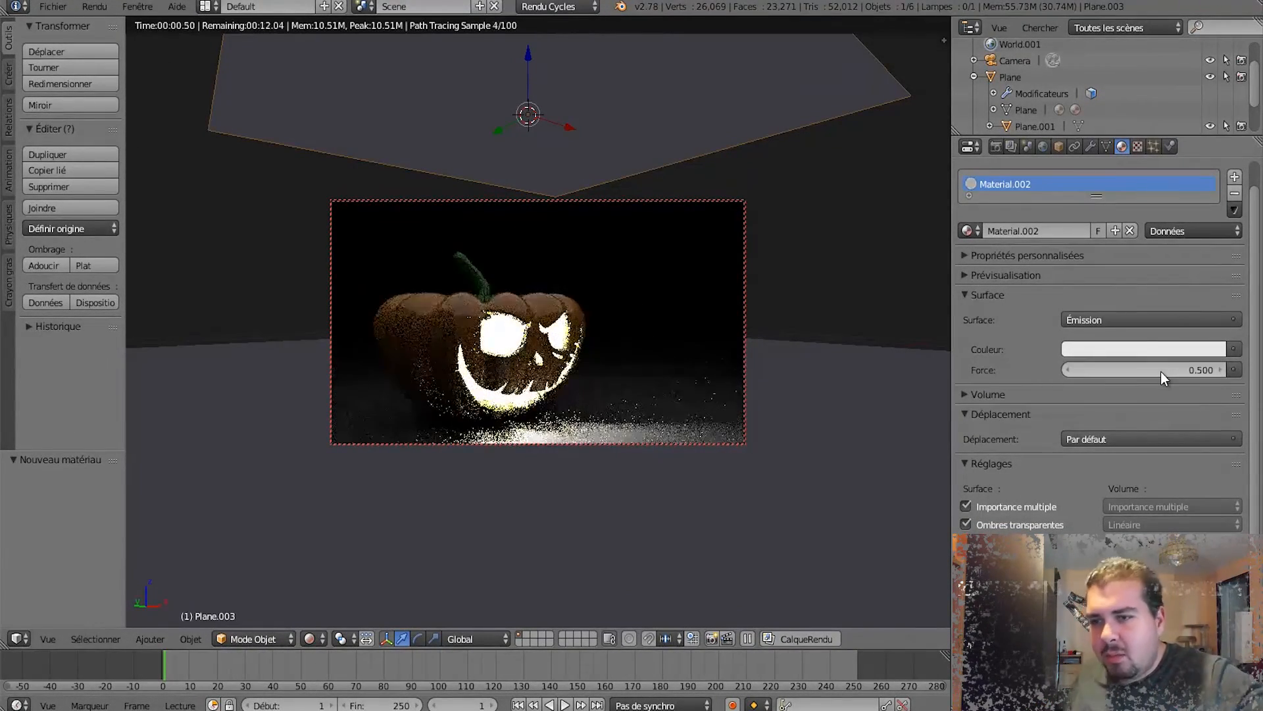
left_click(1161, 371)
type("0.1")
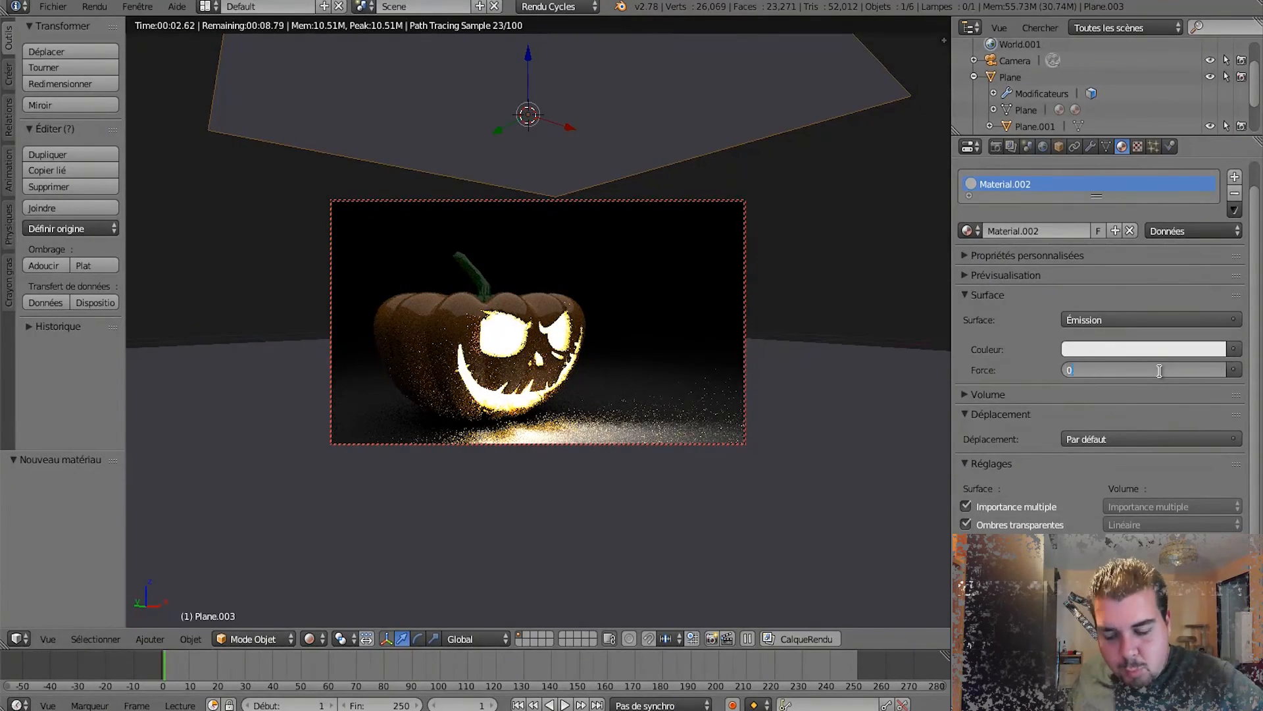
key("Return")
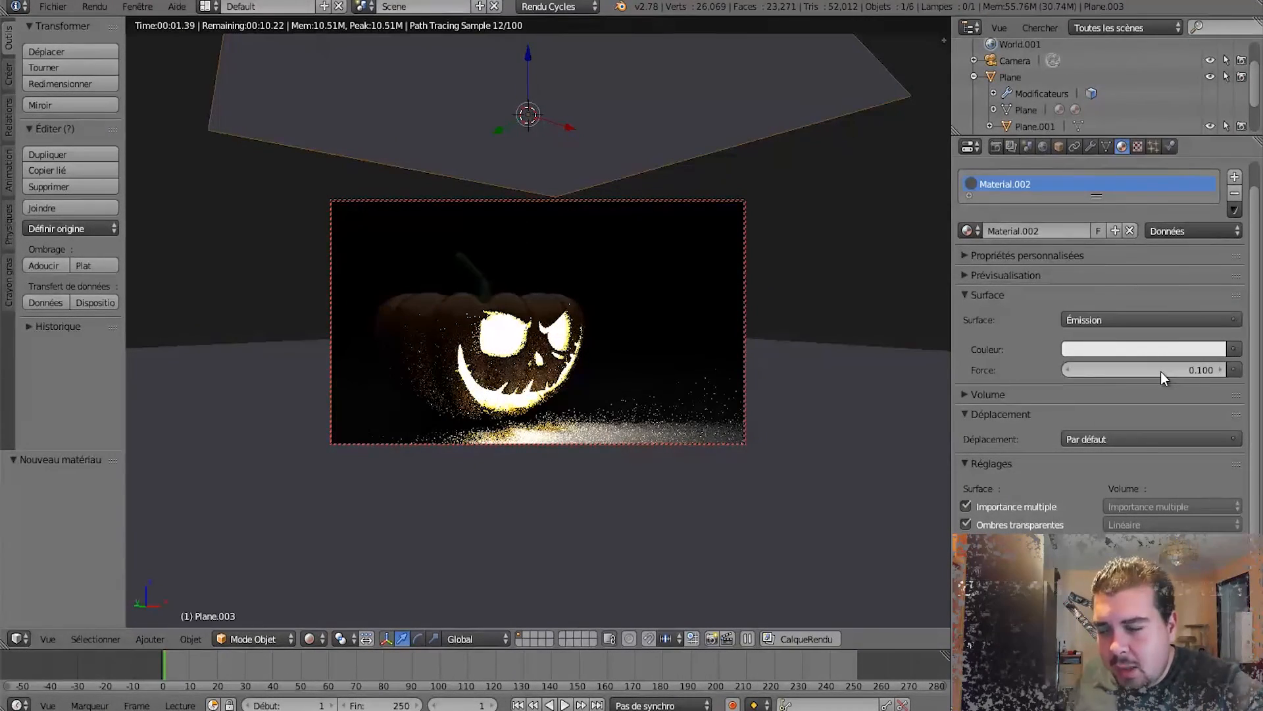
Rotate the emissive plane about -22.8° around X and raise it about 0.383 along Z.
key("r")
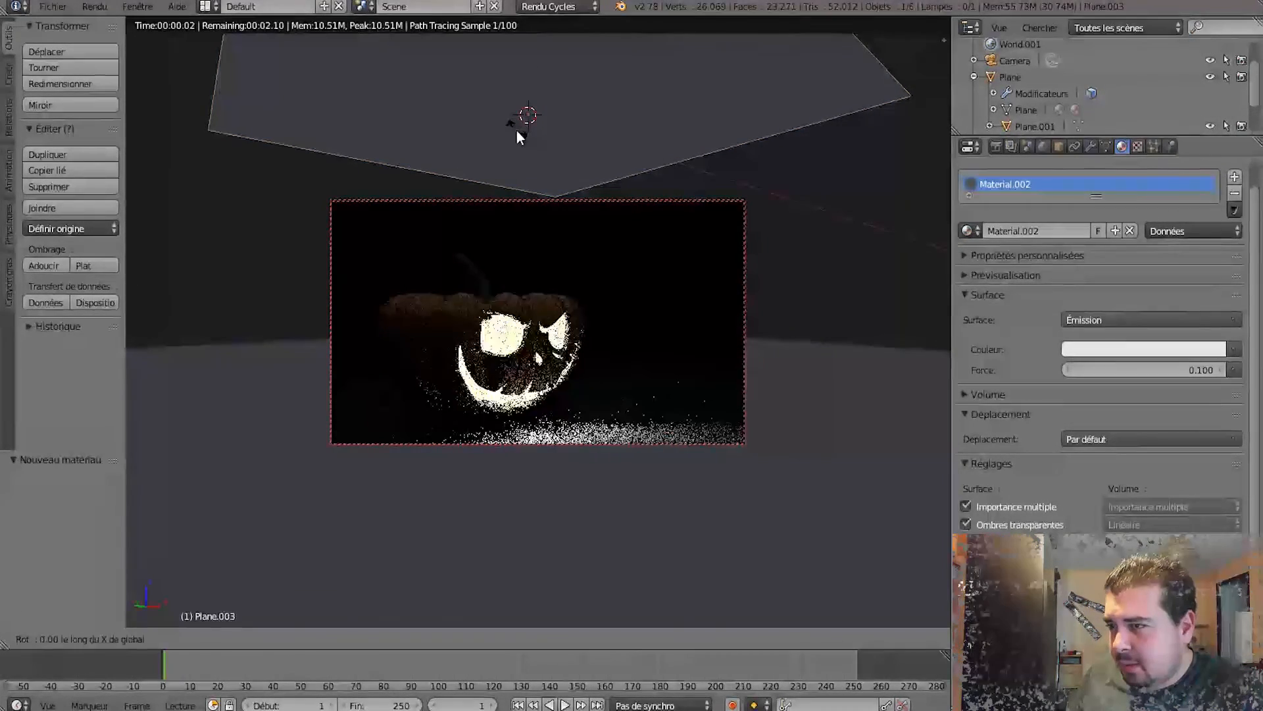
key("x")
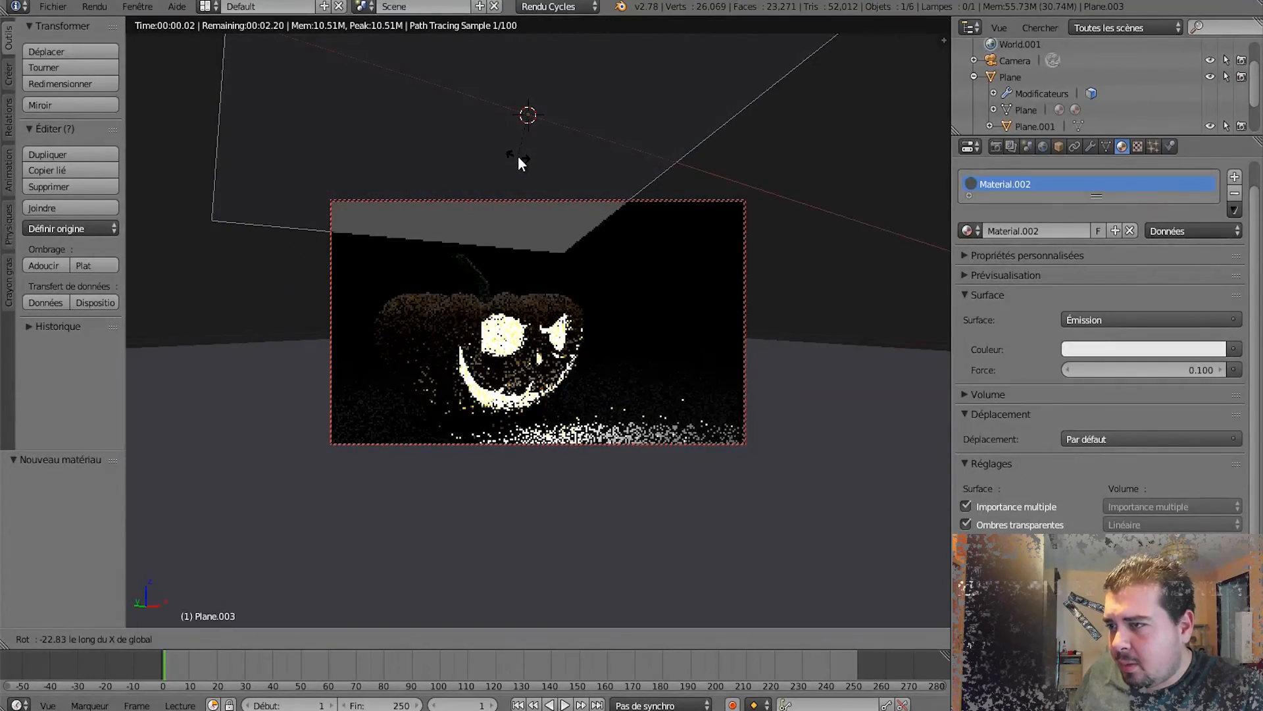
left_click(519, 156)
key("g")
key("z")
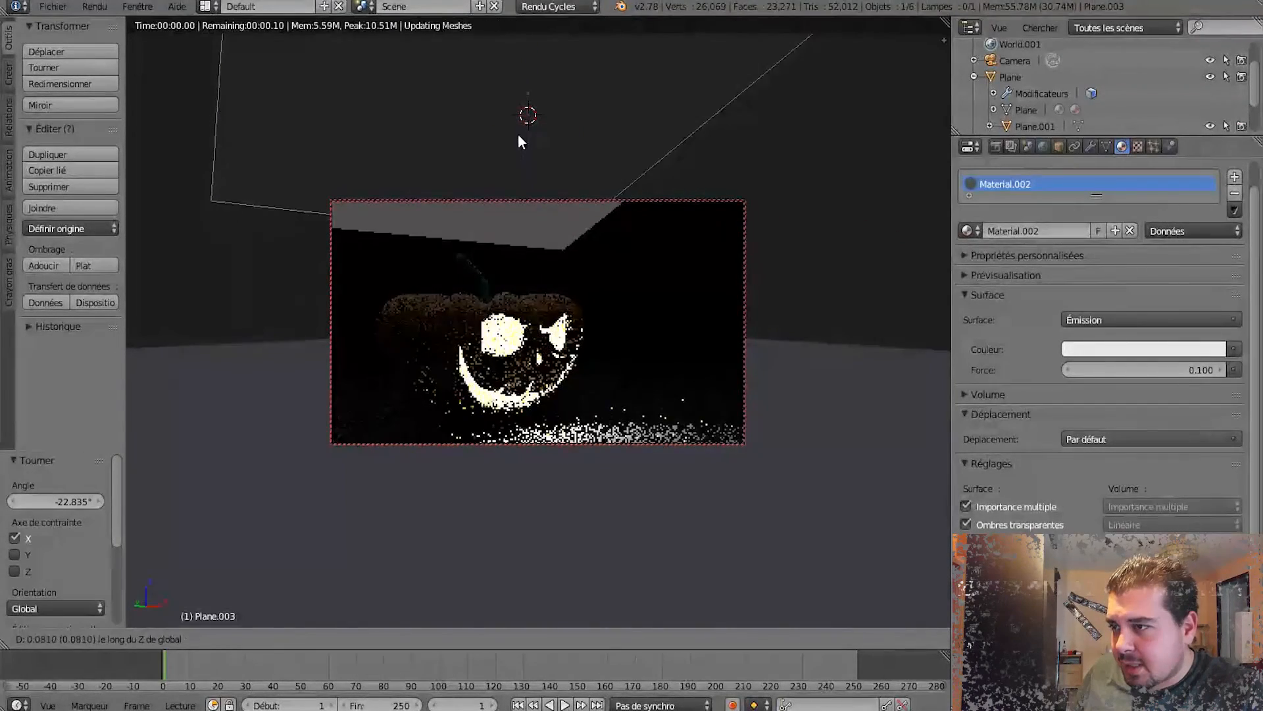
left_click(499, 55)
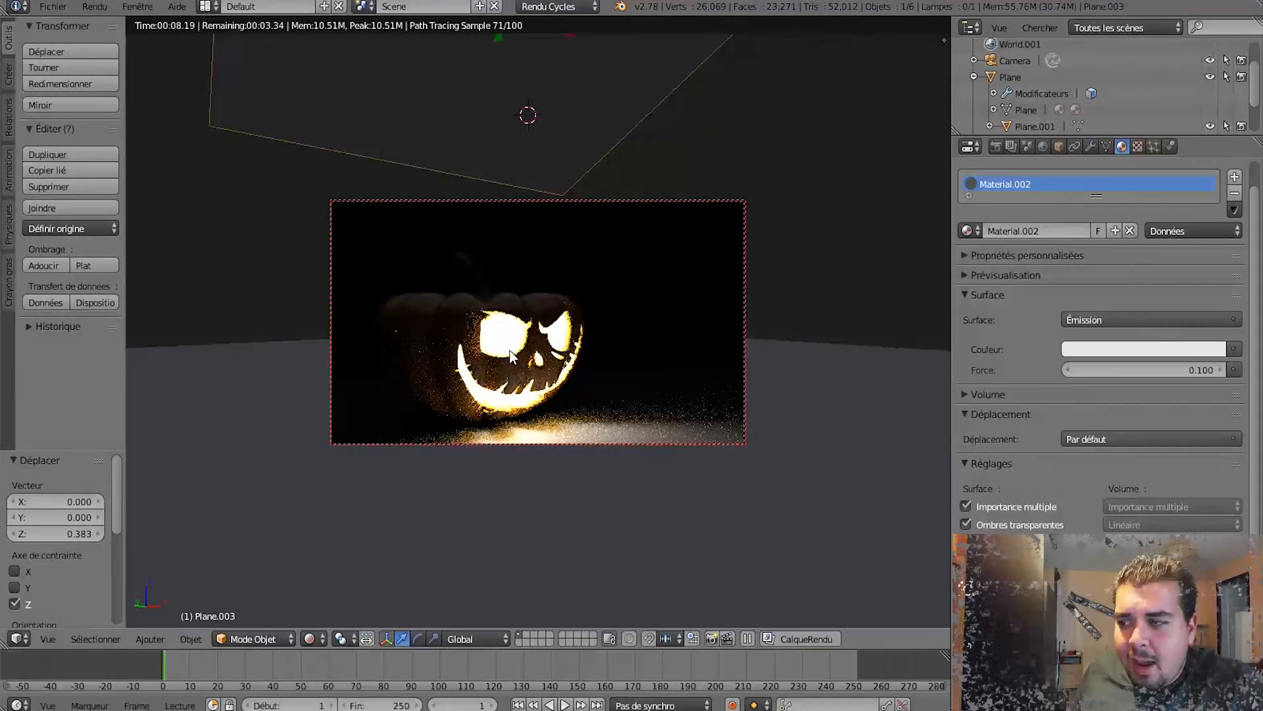
Select the point lamp inside the pumpkin and set its emission strength to 50.
scroll(1029, 102, "down", 2)
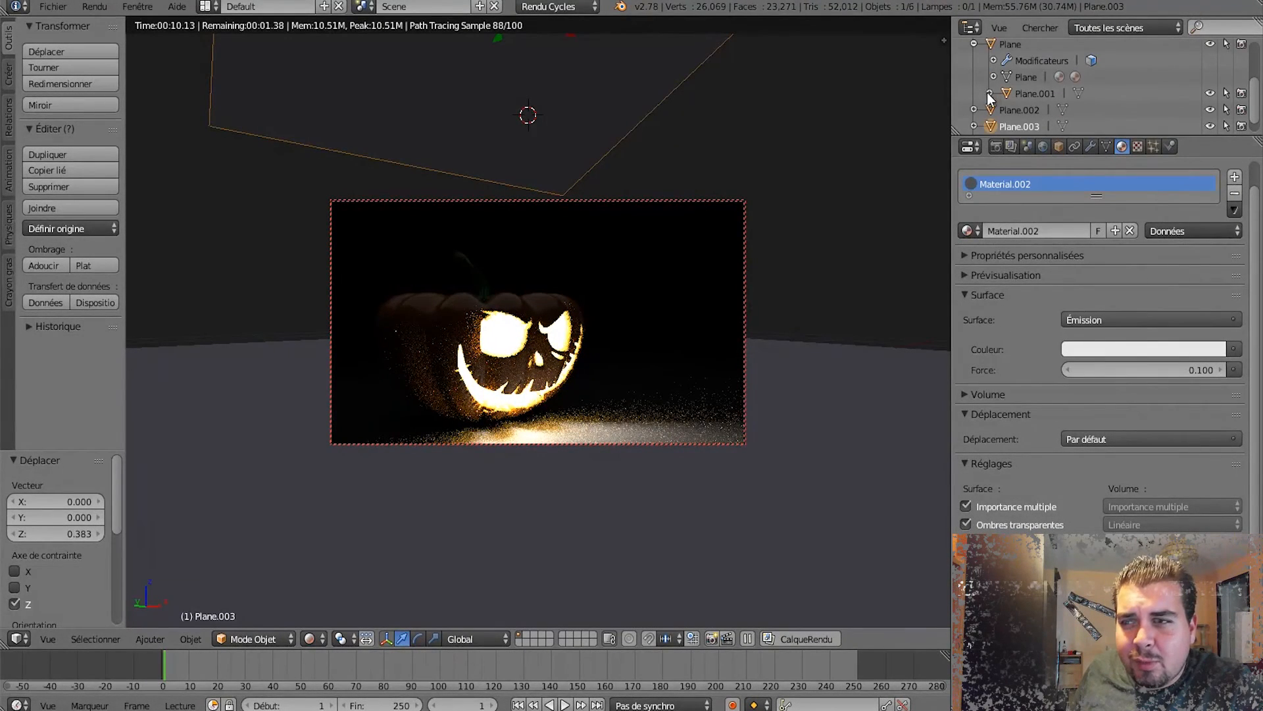
scroll(989, 97, "up", 4)
left_click(974, 109)
scroll(1021, 113, "down", 2)
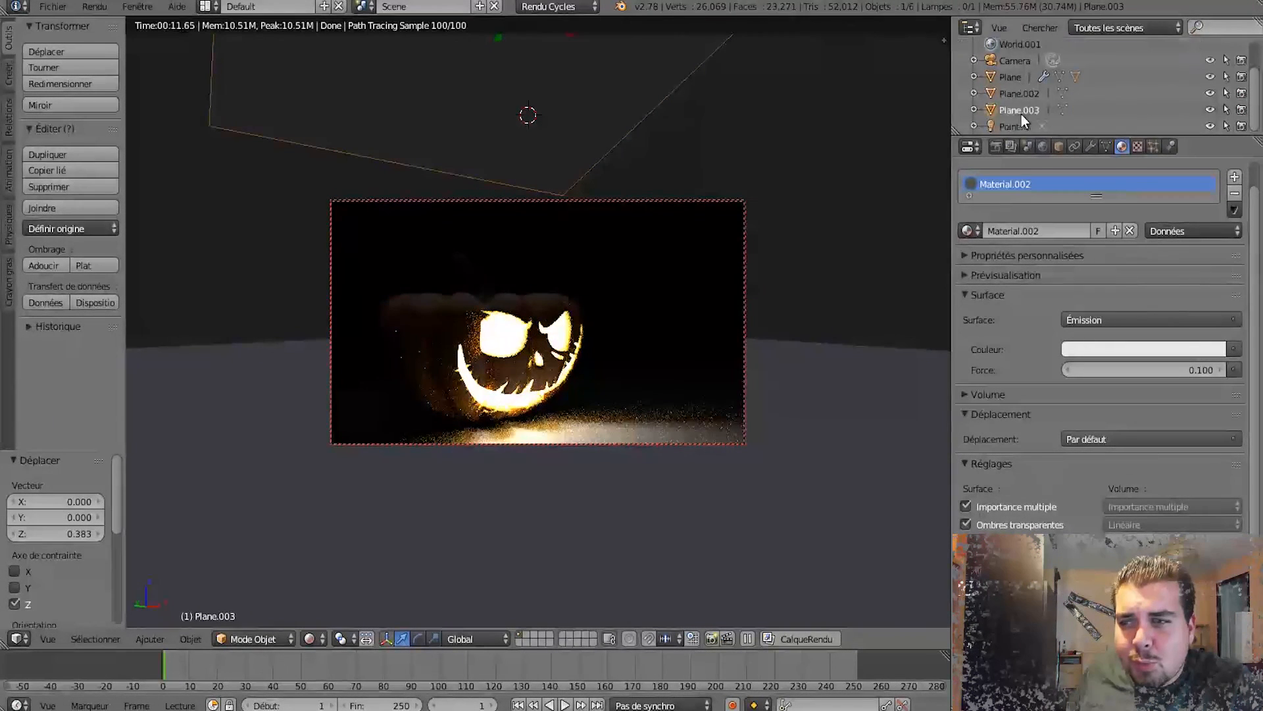
left_click(1008, 126)
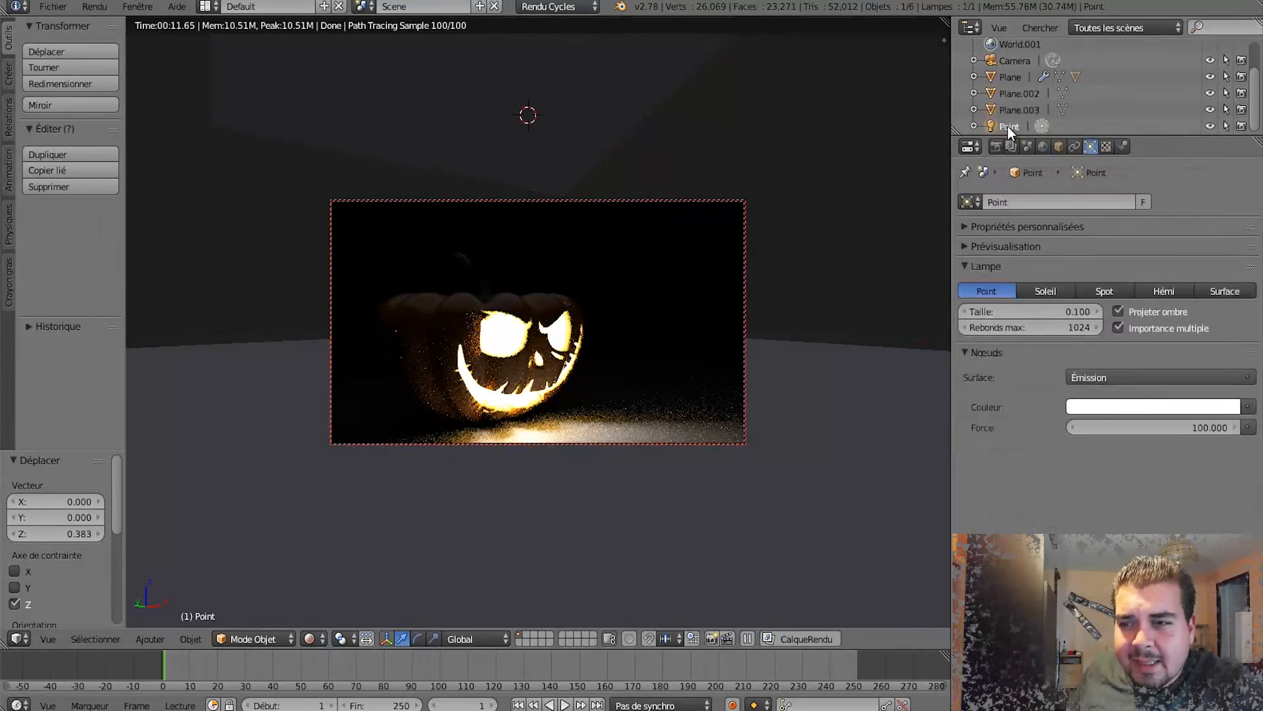
left_click(1174, 427)
key("Return")
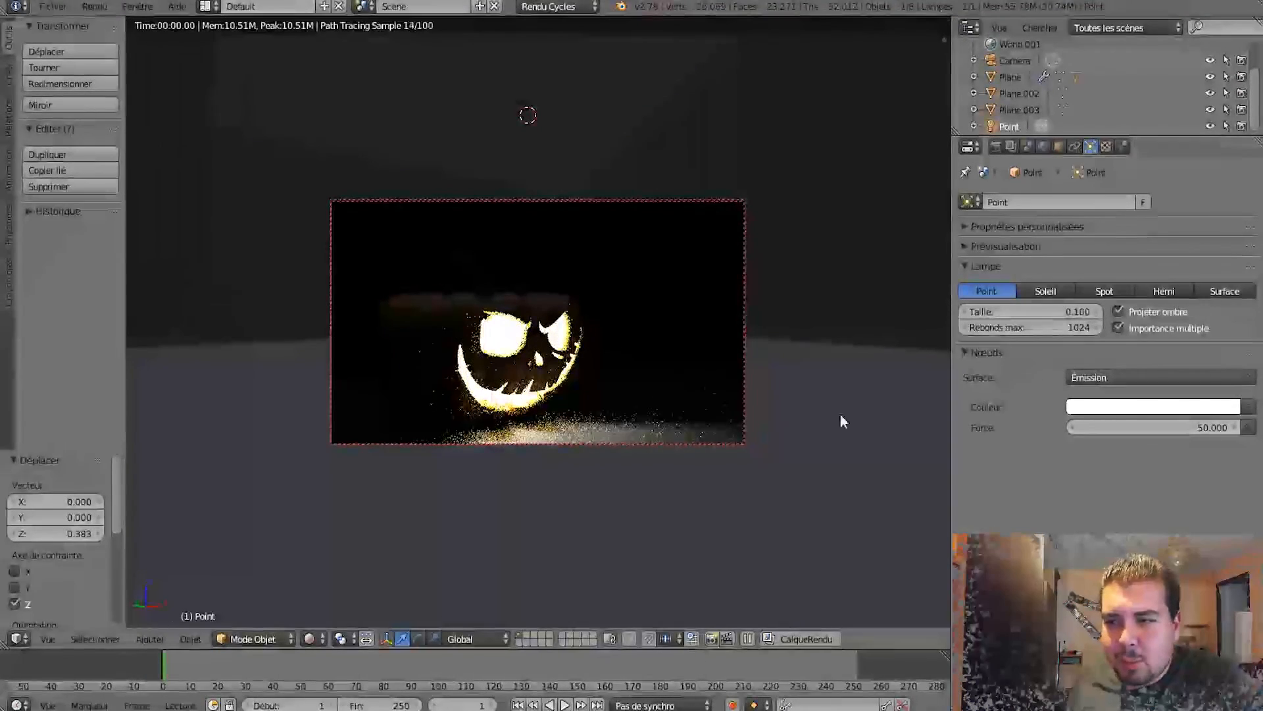
Change the point lamp's emission colour to a pale warm yellow.
left_click(1182, 407)
left_click(1140, 235)
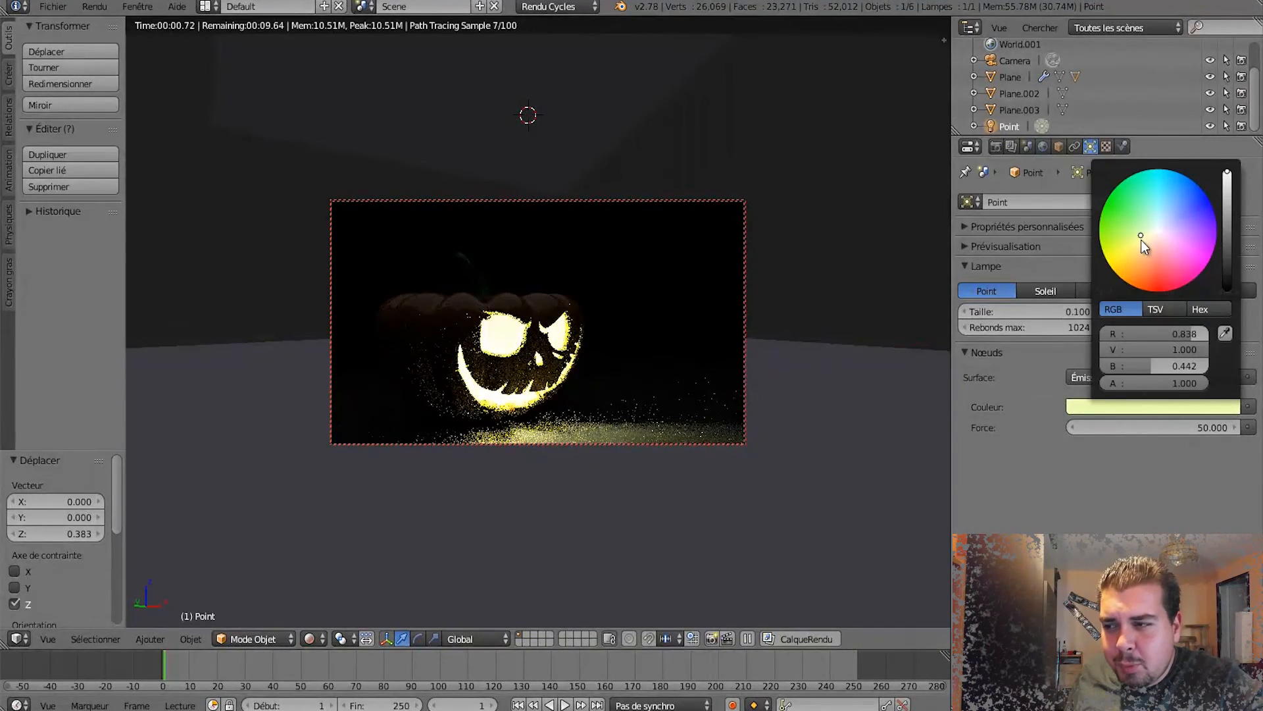
left_click_drag(1142, 239, 1137, 244)
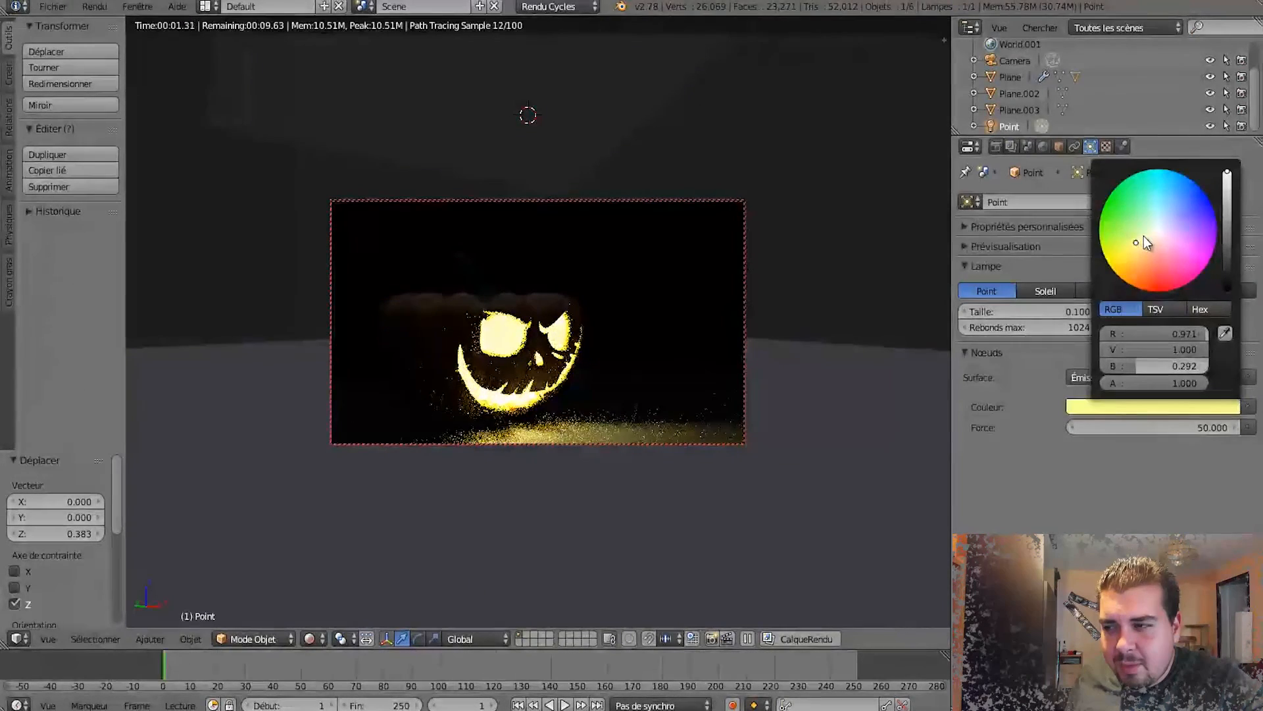
left_click_drag(1157, 259, 1143, 238)
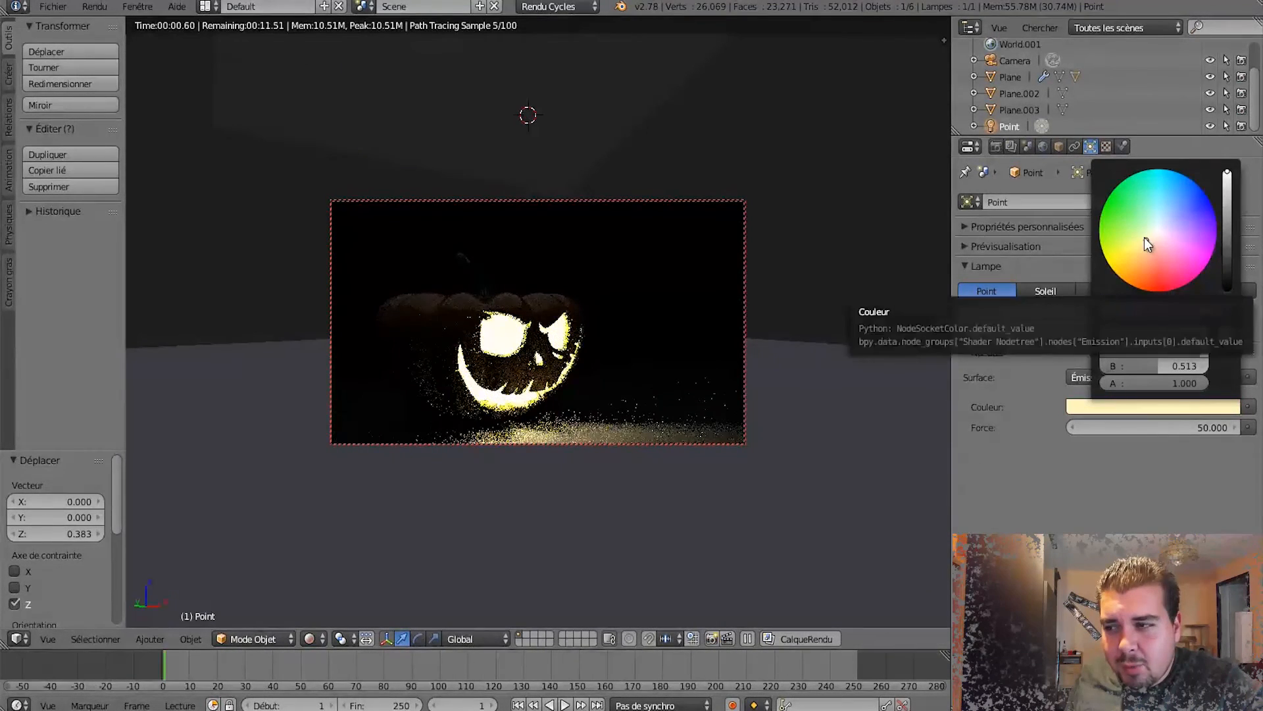
left_click(1143, 239)
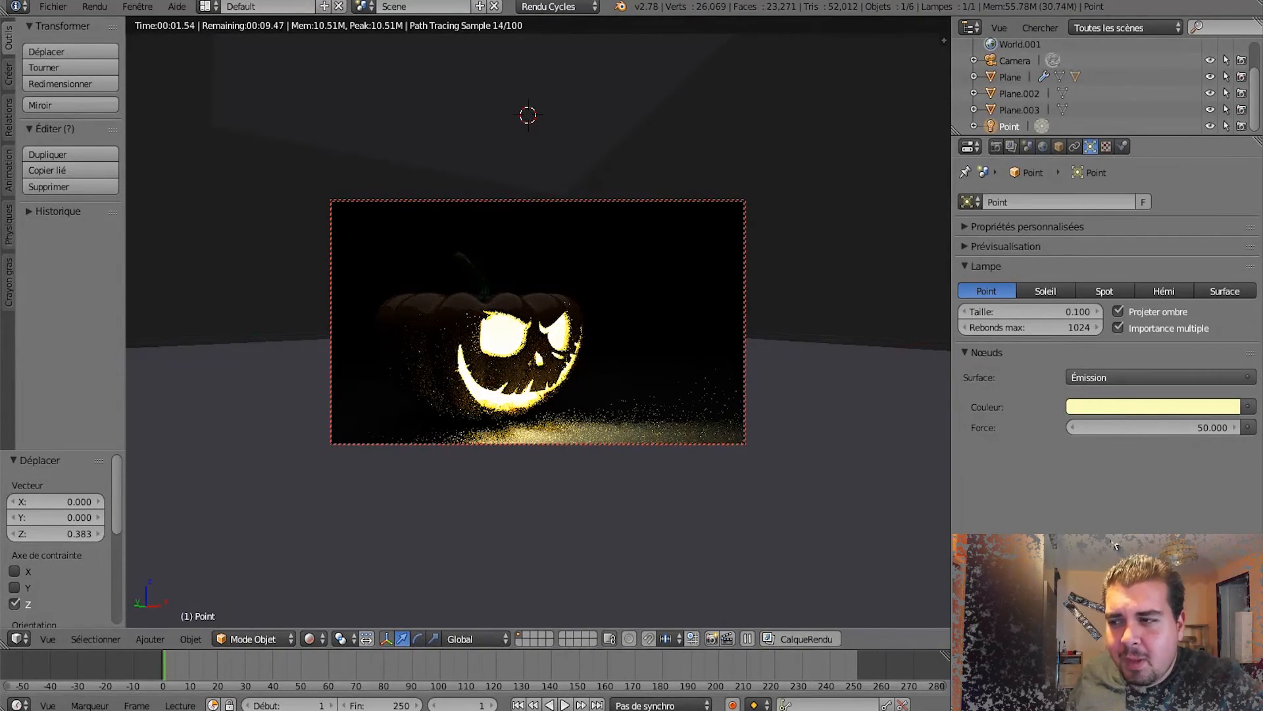